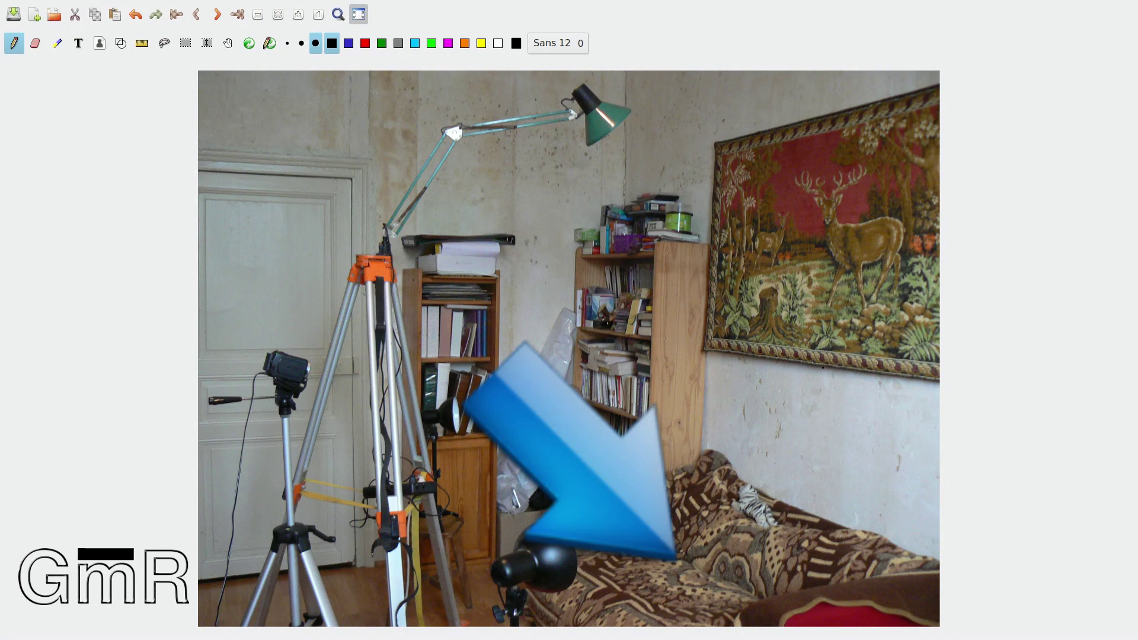
- Draw a dividing line down the wall and across the sofa, finishing it in yellow, and label its two sides A and B
{"action": "left_click_drag", "start_coordinate": [816, 378], "coordinate": [796, 512]}
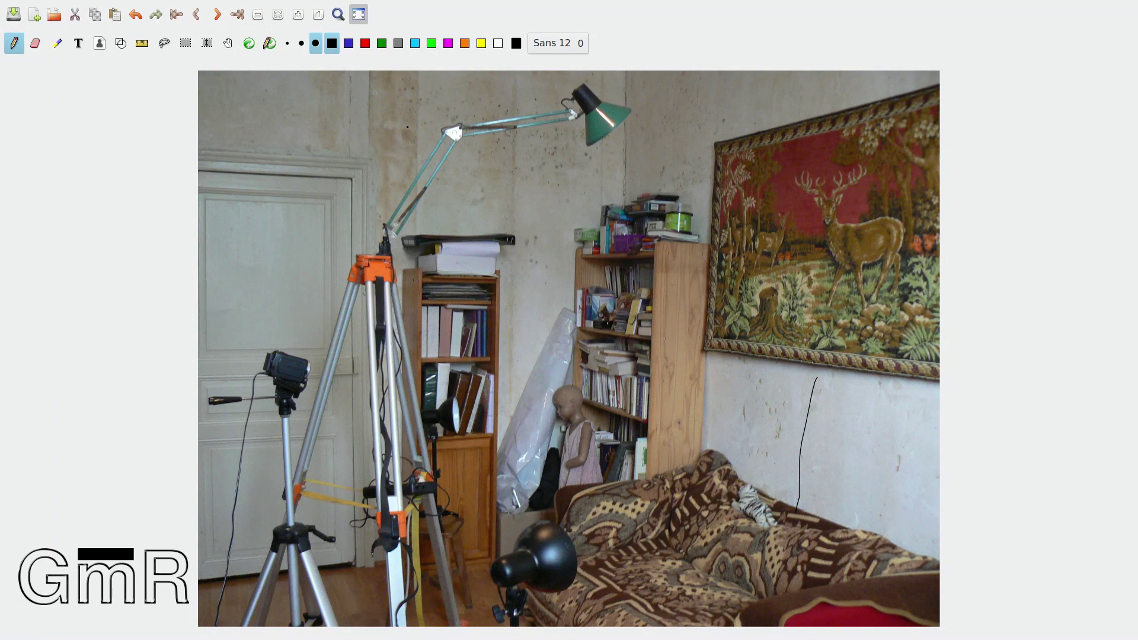
{"action": "left_click", "coordinate": [481, 44]}
{"action": "mouse_move", "coordinate": [813, 376]}
{"action": "left_mouse_down"}
{"action": "mouse_move", "coordinate": [787, 517]}
{"action": "mouse_move", "coordinate": [749, 579]}
{"action": "mouse_move", "coordinate": [734, 570]}
{"action": "mouse_move", "coordinate": [609, 612]}
{"action": "mouse_move", "coordinate": [606, 593]}
{"action": "mouse_move", "coordinate": [592, 622]}
{"action": "left_mouse_up"}
{"action": "mouse_move", "coordinate": [724, 425]}
{"action": "left_mouse_down"}
{"action": "mouse_move", "coordinate": [741, 397]}
{"action": "mouse_move", "coordinate": [737, 442]}
{"action": "left_mouse_up"}
{"action": "mouse_move", "coordinate": [872, 445]}
{"action": "left_mouse_down"}
{"action": "mouse_move", "coordinate": [897, 456]}
{"action": "mouse_move", "coordinate": [869, 469]}
{"action": "left_mouse_up"}
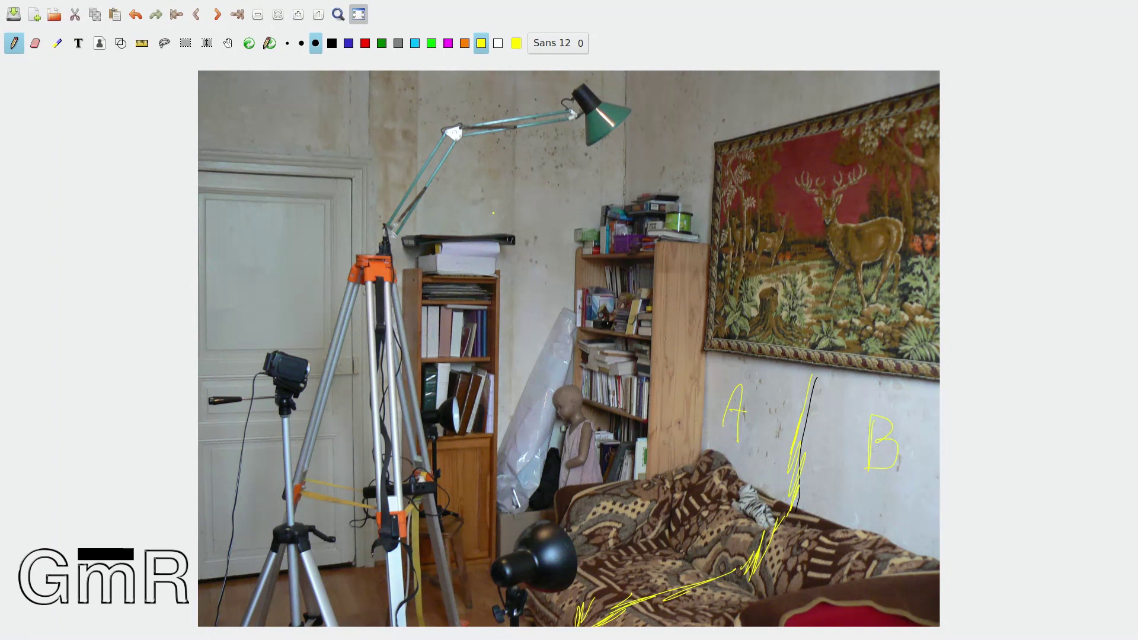
- Draw two yellow rays from the green lamp and red arrows from the two black lamps toward the wall behind the sofa
{"action": "mouse_move", "coordinate": [593, 147]}
{"action": "left_mouse_down"}
{"action": "mouse_move", "coordinate": [626, 248]}
{"action": "mouse_move", "coordinate": [691, 376]}
{"action": "left_mouse_up"}
{"action": "left_click_drag", "start_coordinate": [637, 115], "coordinate": [847, 354]}
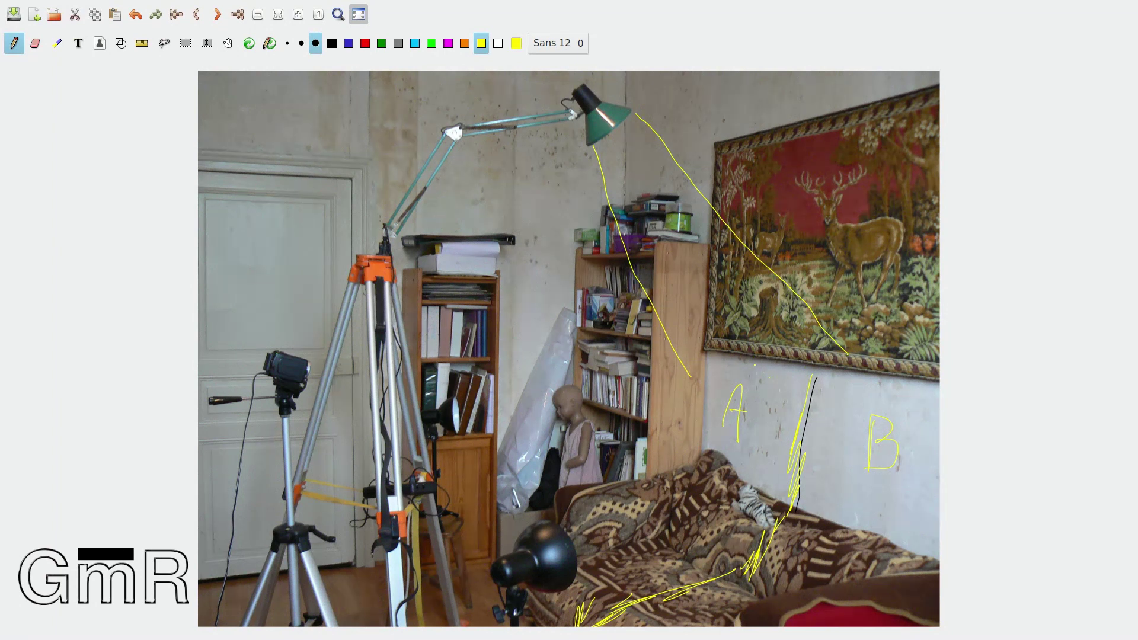
{"action": "left_click", "coordinate": [365, 43]}
{"action": "mouse_move", "coordinate": [459, 417]}
{"action": "left_mouse_down"}
{"action": "mouse_move", "coordinate": [700, 390]}
{"action": "mouse_move", "coordinate": [689, 379]}
{"action": "mouse_move", "coordinate": [702, 403]}
{"action": "left_mouse_up"}
{"action": "mouse_move", "coordinate": [740, 484]}
{"action": "left_mouse_down"}
{"action": "mouse_move", "coordinate": [771, 466]}
{"action": "mouse_move", "coordinate": [778, 478]}
{"action": "left_mouse_up"}
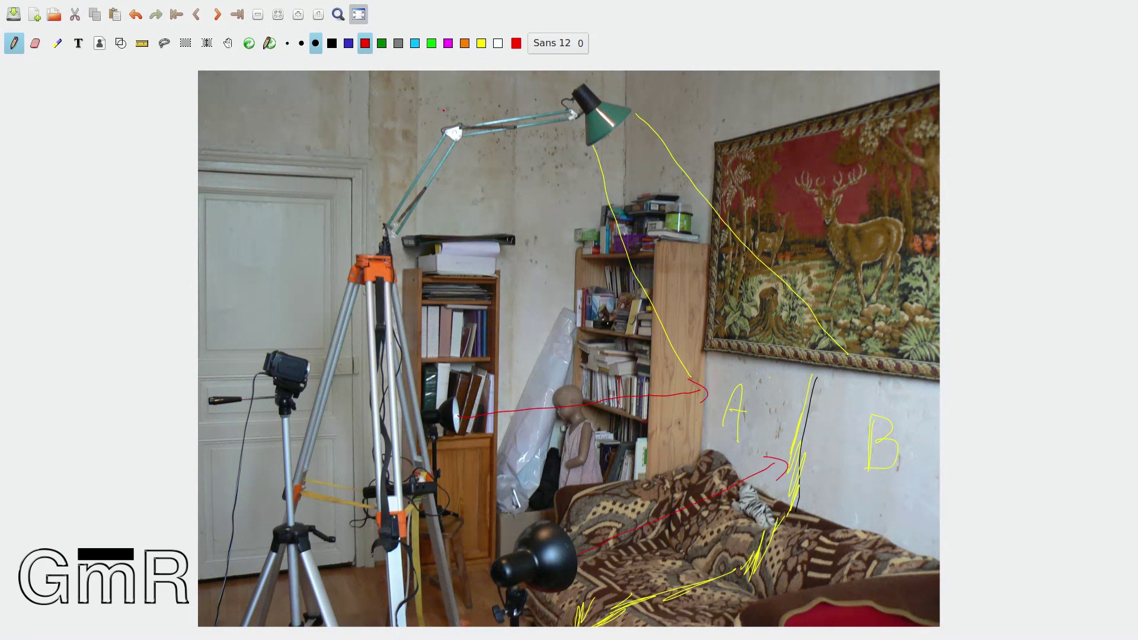
- Sketch a circled ceiling light in red above the orange tripod, with rays spreading downward
{"action": "mouse_move", "coordinate": [399, 72]}
{"action": "left_mouse_down"}
{"action": "mouse_move", "coordinate": [411, 151]}
{"action": "mouse_move", "coordinate": [395, 119]}
{"action": "mouse_move", "coordinate": [350, 182]}
{"action": "left_mouse_up"}
{"action": "left_click_drag", "start_coordinate": [370, 89], "coordinate": [366, 158]}
{"action": "left_click_drag", "start_coordinate": [421, 88], "coordinate": [457, 157]}
{"action": "mouse_move", "coordinate": [418, 75]}
{"action": "left_mouse_down"}
{"action": "mouse_move", "coordinate": [391, 94]}
{"action": "mouse_move", "coordinate": [415, 83]}
{"action": "left_mouse_up"}
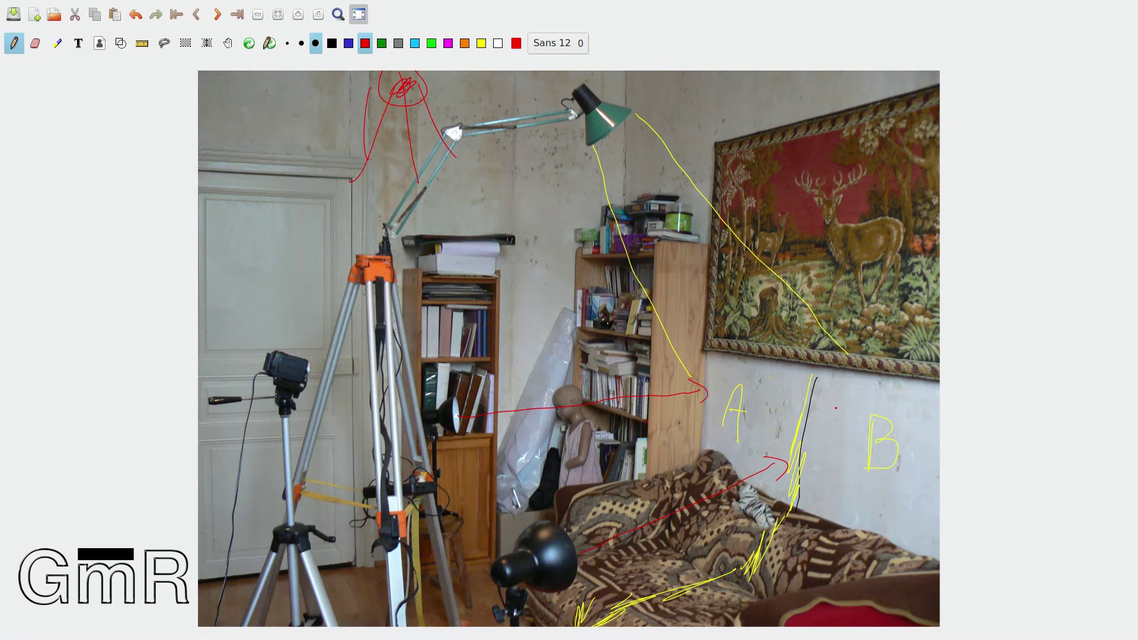
- Add small red marks beside the letters A and B on the wall
{"action": "left_click_drag", "start_coordinate": [849, 421], "coordinate": [848, 444]}
{"action": "left_click_drag", "start_coordinate": [769, 377], "coordinate": [752, 393]}
{"action": "left_click_drag", "start_coordinate": [888, 391], "coordinate": [883, 408]}
{"action": "left_click", "coordinate": [33, 14]}
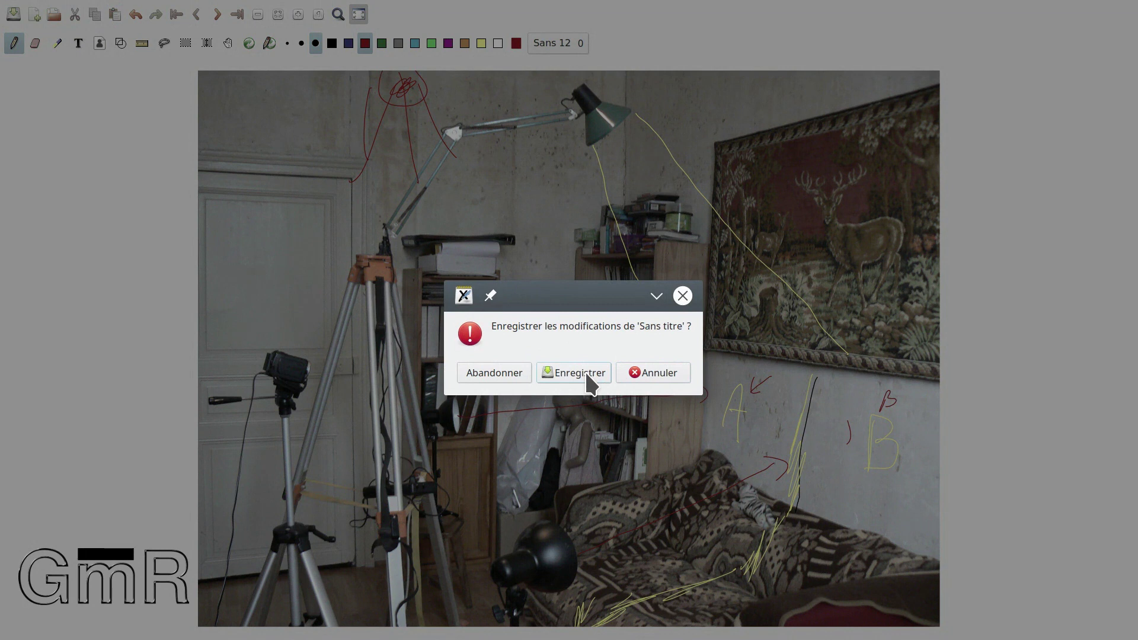
{"action": "left_click", "coordinate": [657, 373]}
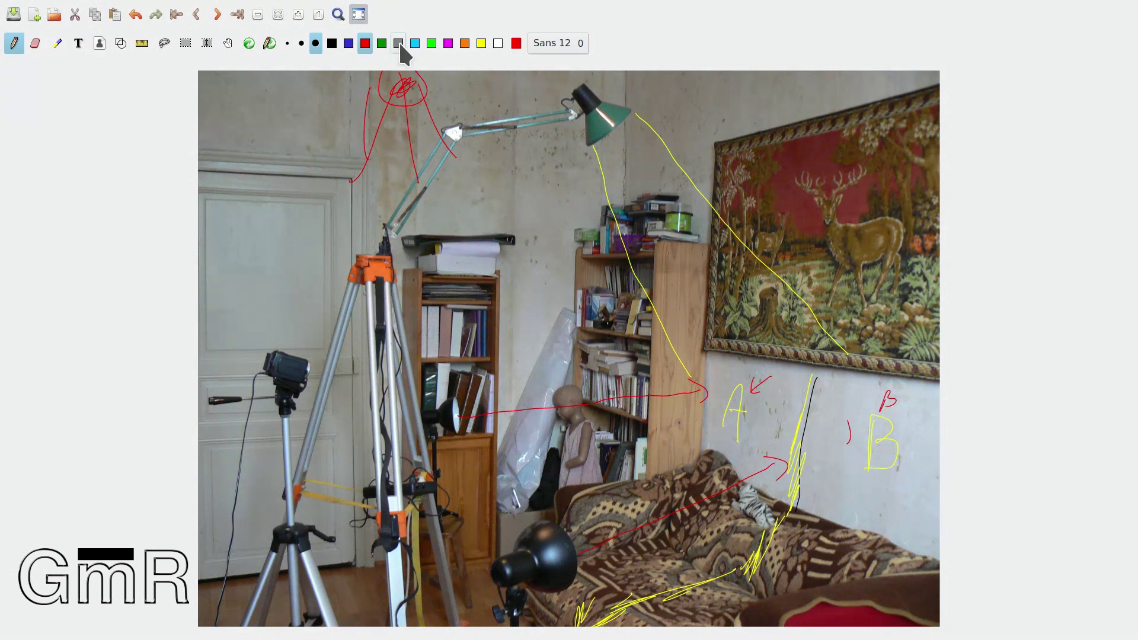
- Draw a white timeline with a start line and tick marks across the tapestry, and write A above its first half
{"action": "left_click", "coordinate": [496, 44]}
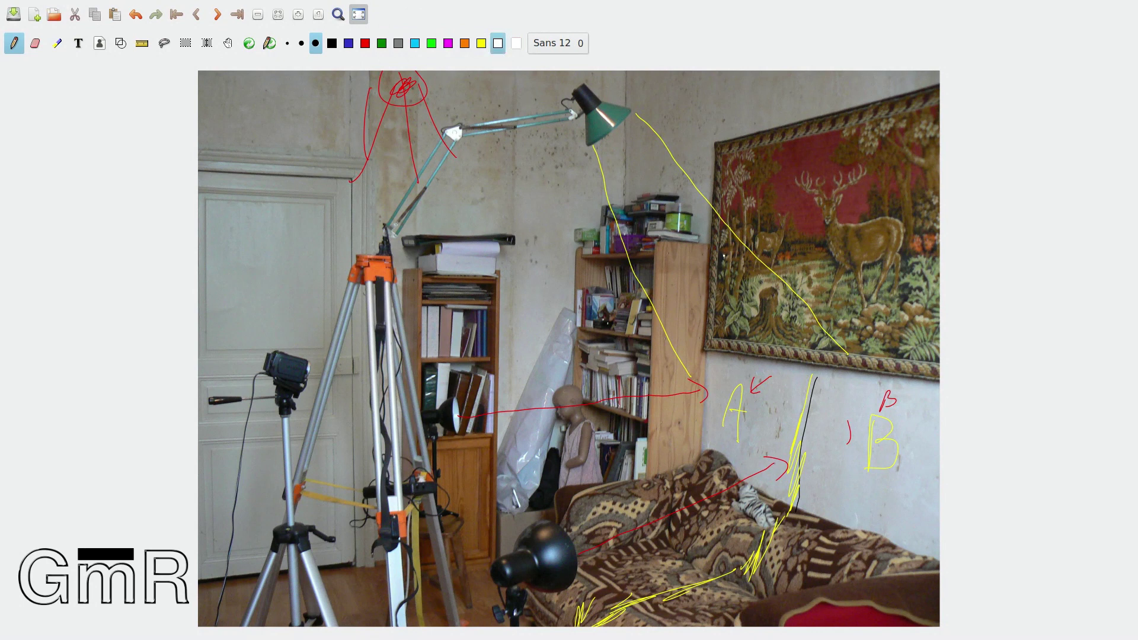
{"action": "left_click_drag", "start_coordinate": [731, 158], "coordinate": [709, 320]}
{"action": "mouse_move", "coordinate": [723, 203]}
{"action": "left_mouse_down"}
{"action": "mouse_move", "coordinate": [938, 194]}
{"action": "mouse_move", "coordinate": [923, 186]}
{"action": "mouse_move", "coordinate": [919, 214]}
{"action": "left_mouse_up"}
{"action": "left_click_drag", "start_coordinate": [829, 191], "coordinate": [823, 223]}
{"action": "left_click_drag", "start_coordinate": [773, 144], "coordinate": [783, 157]}
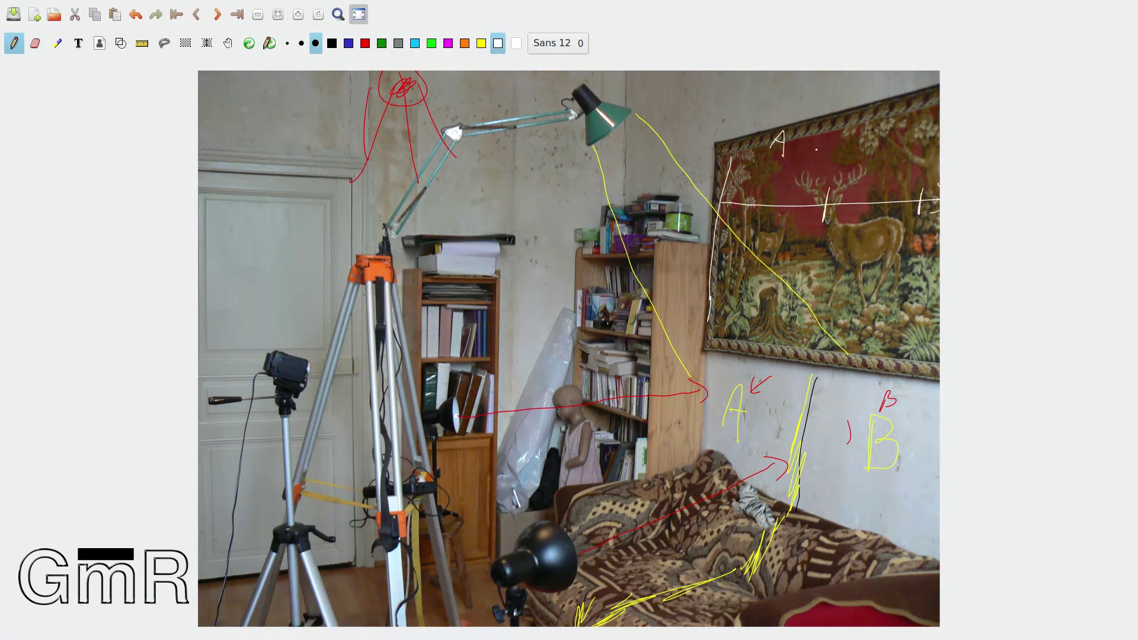
- Write B above the timeline's second half, number two ticks 2 and 5, and draw arcs over the first spans
{"action": "left_click_drag", "start_coordinate": [892, 123], "coordinate": [890, 152]}
{"action": "left_click_drag", "start_coordinate": [929, 224], "coordinate": [914, 243]}
{"action": "left_click_drag", "start_coordinate": [824, 239], "coordinate": [816, 263]}
{"action": "mouse_move", "coordinate": [728, 188]}
{"action": "left_mouse_down"}
{"action": "mouse_move", "coordinate": [751, 177]}
{"action": "mouse_move", "coordinate": [757, 195]}
{"action": "mouse_move", "coordinate": [789, 177]}
{"action": "mouse_move", "coordinate": [819, 195]}
{"action": "mouse_move", "coordinate": [765, 214]}
{"action": "left_mouse_up"}
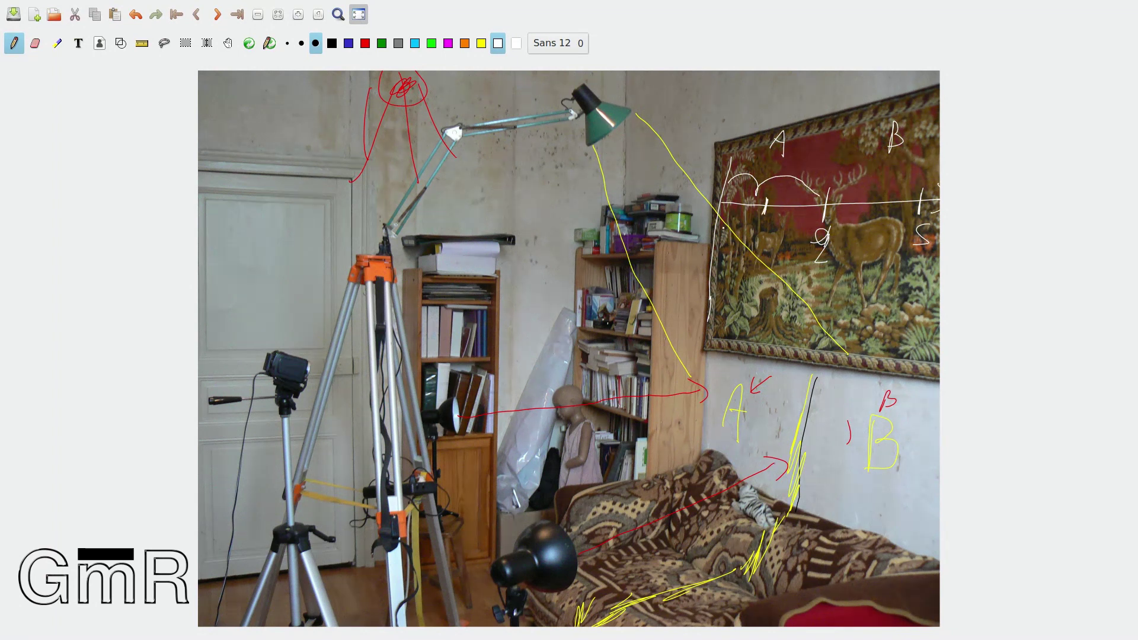
- Number the ticks 1, 3 and 4, scribble speech notes along the timeline, and draw a white vertical divider between A and B
{"action": "left_click_drag", "start_coordinate": [758, 230], "coordinate": [761, 239]}
{"action": "left_click_drag", "start_coordinate": [780, 215], "coordinate": [810, 214]}
{"action": "mouse_move", "coordinate": [782, 202]}
{"action": "left_mouse_down"}
{"action": "mouse_move", "coordinate": [795, 228]}
{"action": "mouse_move", "coordinate": [877, 224]}
{"action": "mouse_move", "coordinate": [868, 262]}
{"action": "left_mouse_up"}
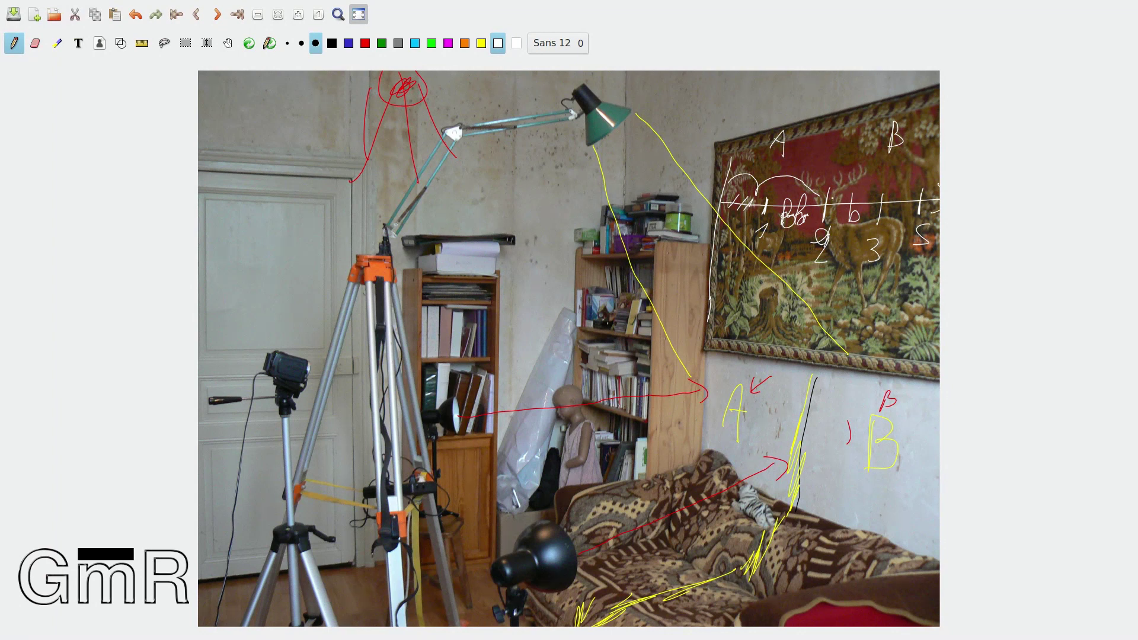
{"action": "mouse_move", "coordinate": [859, 192]}
{"action": "left_mouse_down"}
{"action": "mouse_move", "coordinate": [861, 224]}
{"action": "mouse_move", "coordinate": [916, 213]}
{"action": "mouse_move", "coordinate": [890, 220]}
{"action": "mouse_move", "coordinate": [900, 218]}
{"action": "left_mouse_up"}
{"action": "left_click_drag", "start_coordinate": [837, 119], "coordinate": [803, 311]}
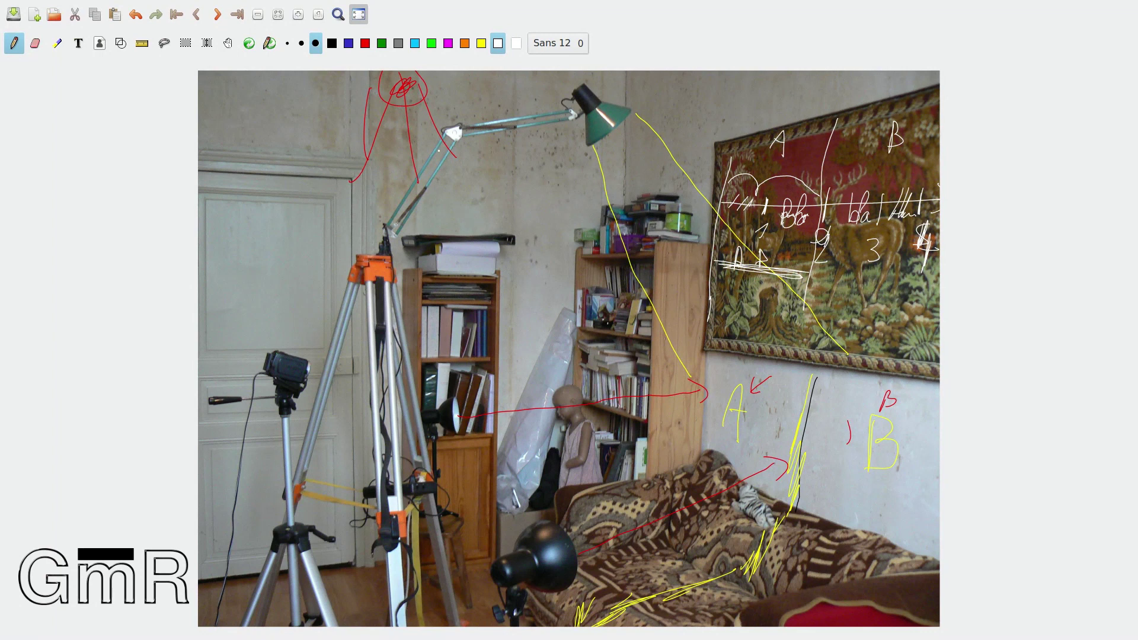
{"action": "left_click", "coordinate": [332, 43]}
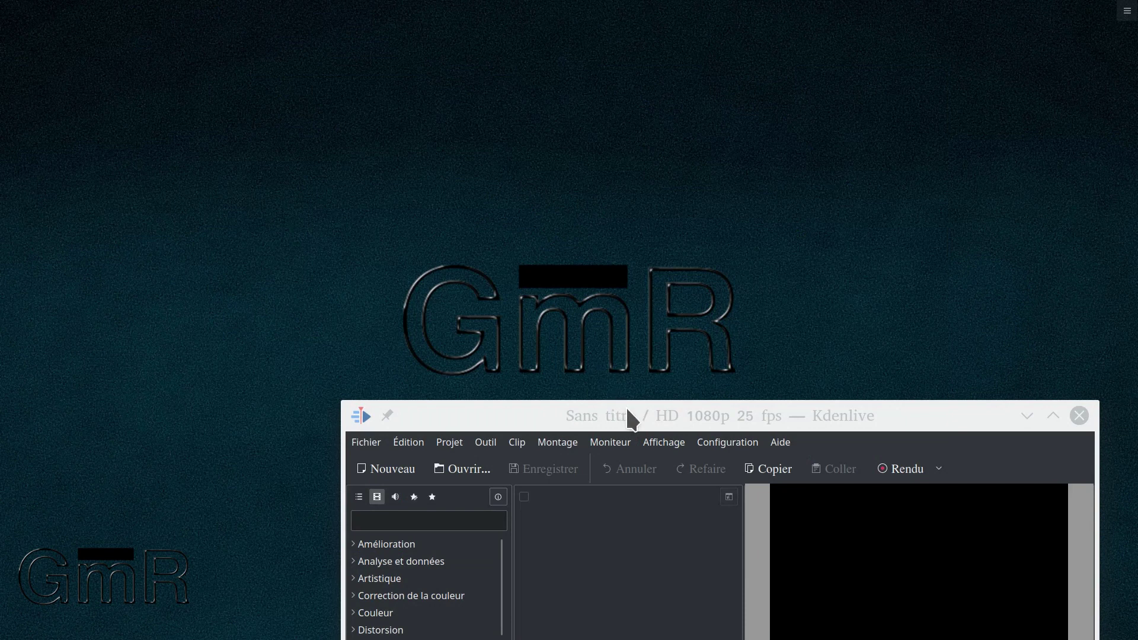
- Switch to Kdenlive, move its window up, and check its version information
{"action": "left_click_drag", "start_coordinate": [631, 419], "coordinate": [632, 201]}
{"action": "left_click", "coordinate": [780, 235]}
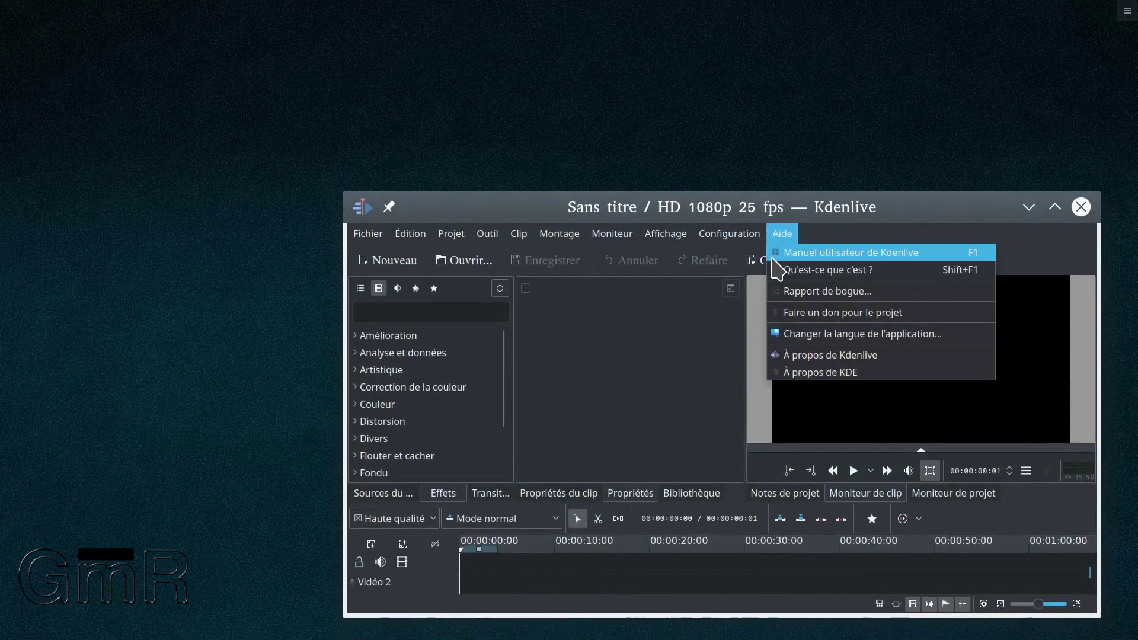
{"action": "left_click", "coordinate": [825, 356]}
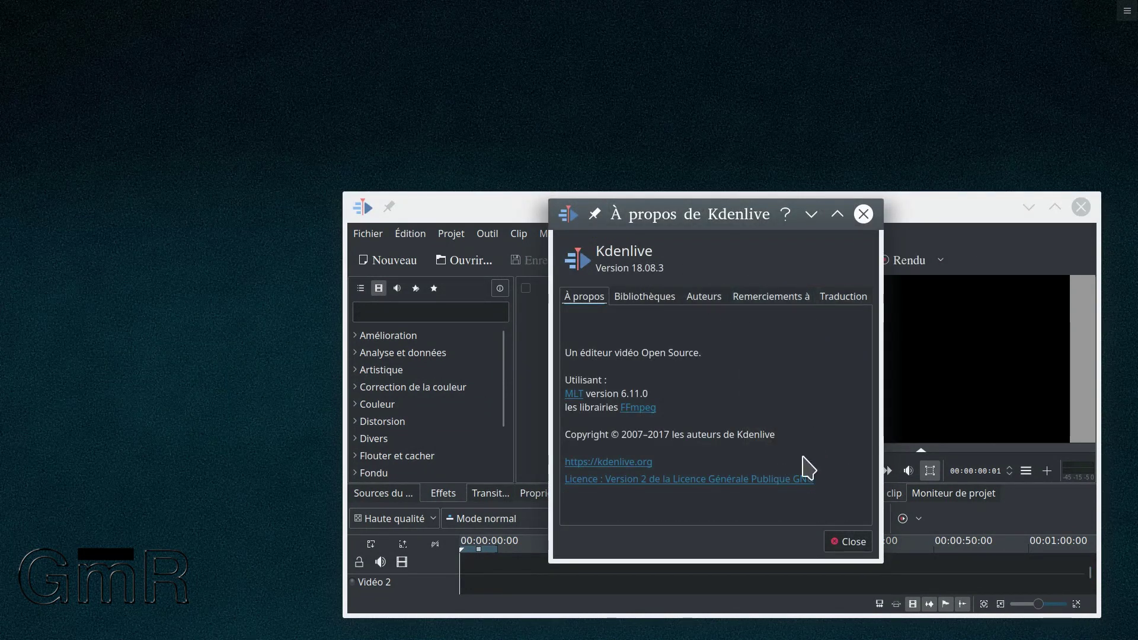
{"action": "left_click", "coordinate": [864, 214]}
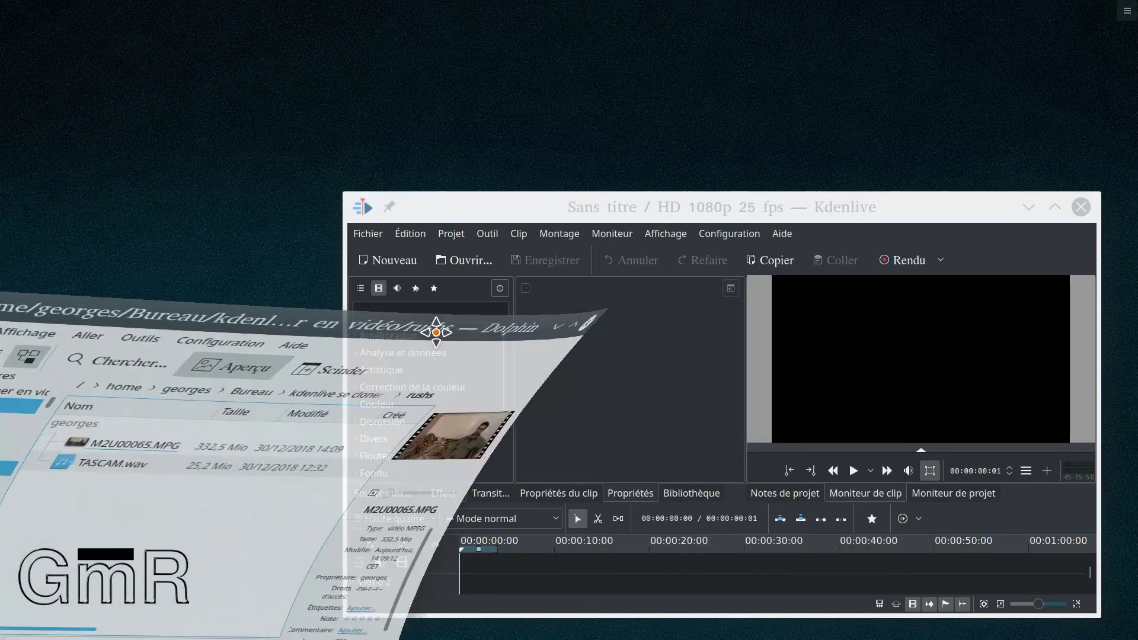
- Arrange the file manager and Kdenlive windows side by side, and view the details of M2U00065.MPG in the rushs folder
{"action": "left_click_drag", "start_coordinate": [436, 333], "coordinate": [356, 116]}
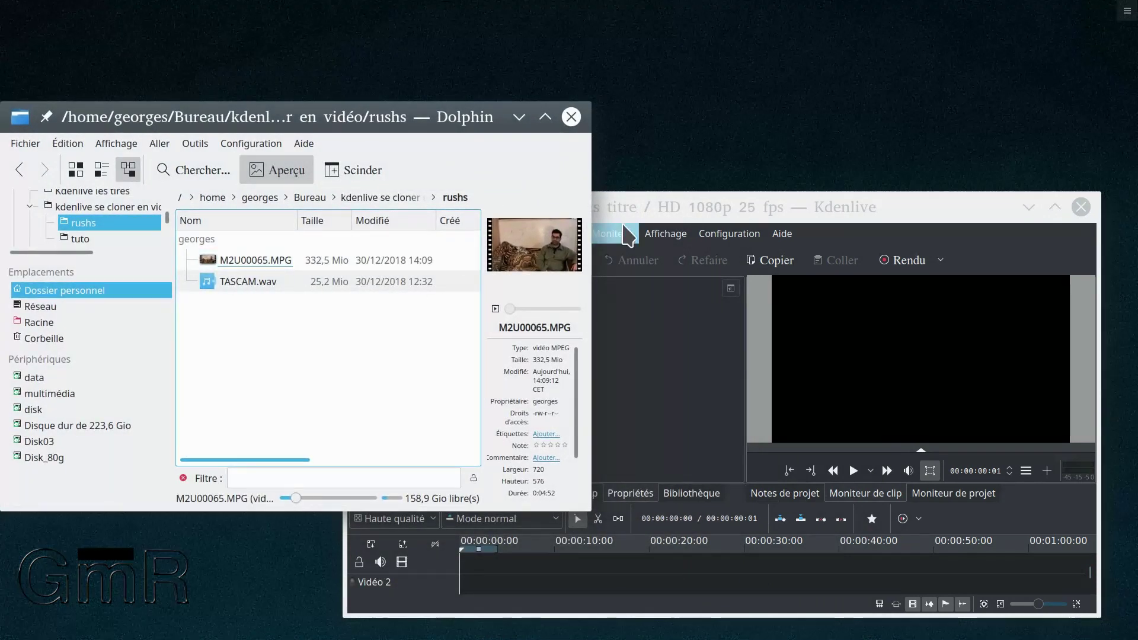
{"action": "left_click", "coordinate": [243, 277]}
{"action": "mouse_move", "coordinate": [265, 267]}
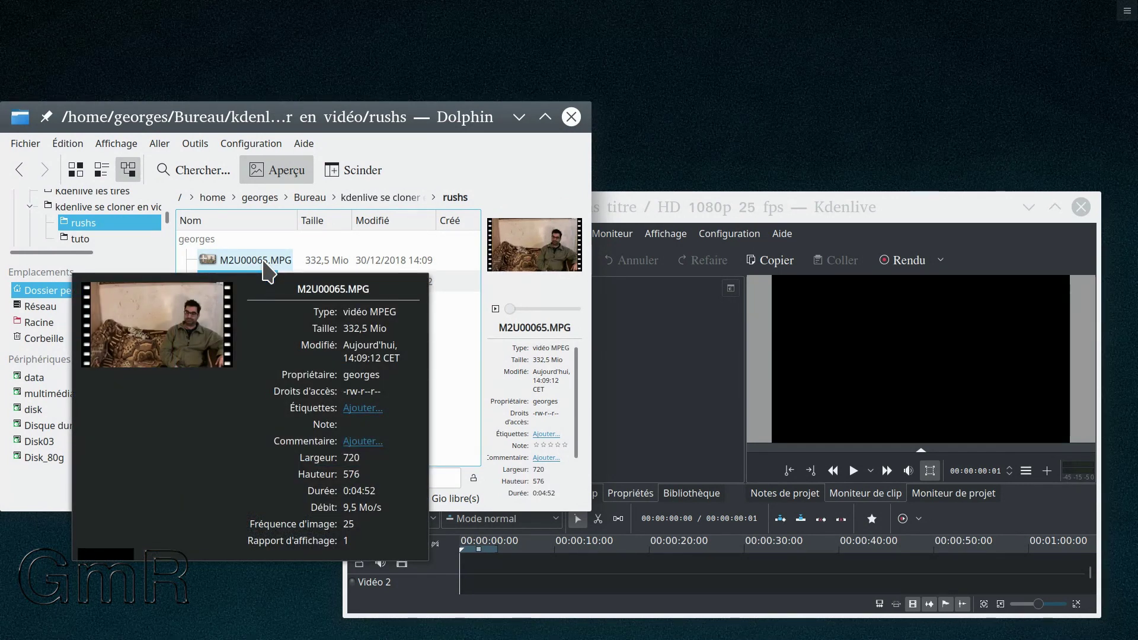
{"action": "left_click_drag", "start_coordinate": [628, 209], "coordinate": [713, 206]}
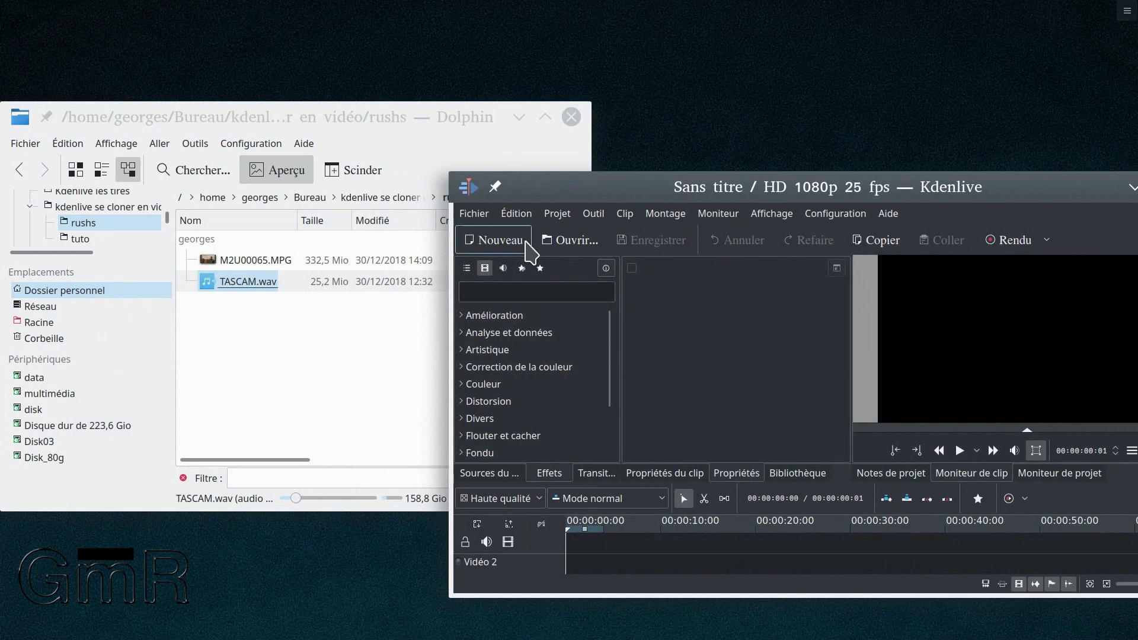
{"action": "left_click", "coordinate": [304, 263]}
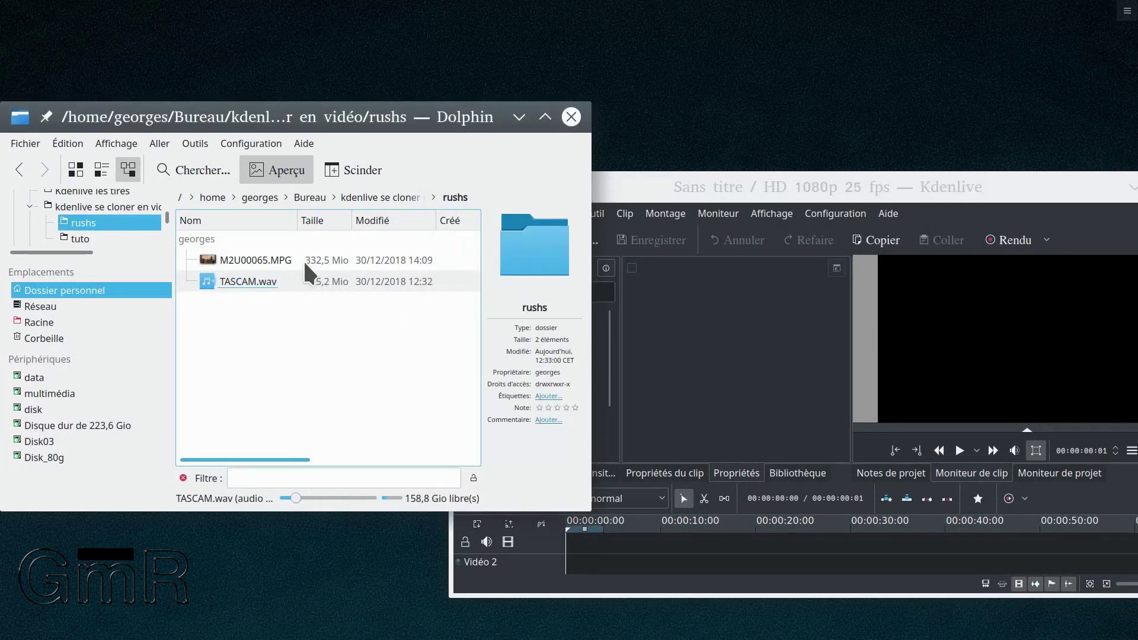
{"action": "right_click", "coordinate": [304, 256]}
{"action": "mouse_move", "coordinate": [342, 364]}
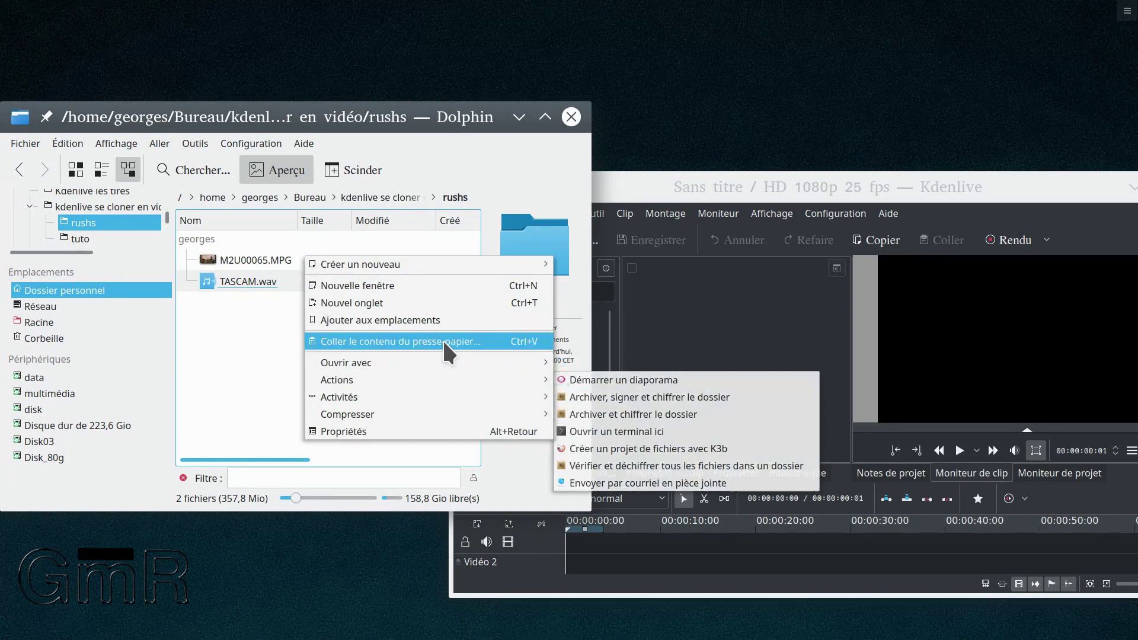
{"action": "left_click", "coordinate": [263, 363]}
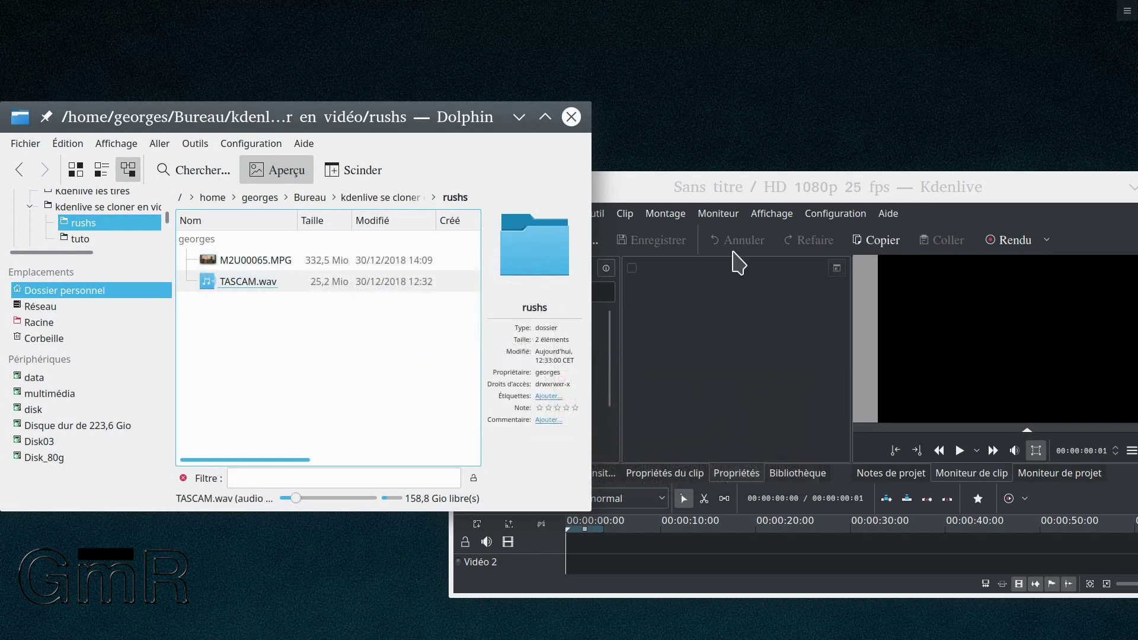
- Import the rushs folder from the file manager into Kdenlive's project sources, and close the file manager
{"action": "left_click_drag", "start_coordinate": [693, 183], "coordinate": [816, 173]}
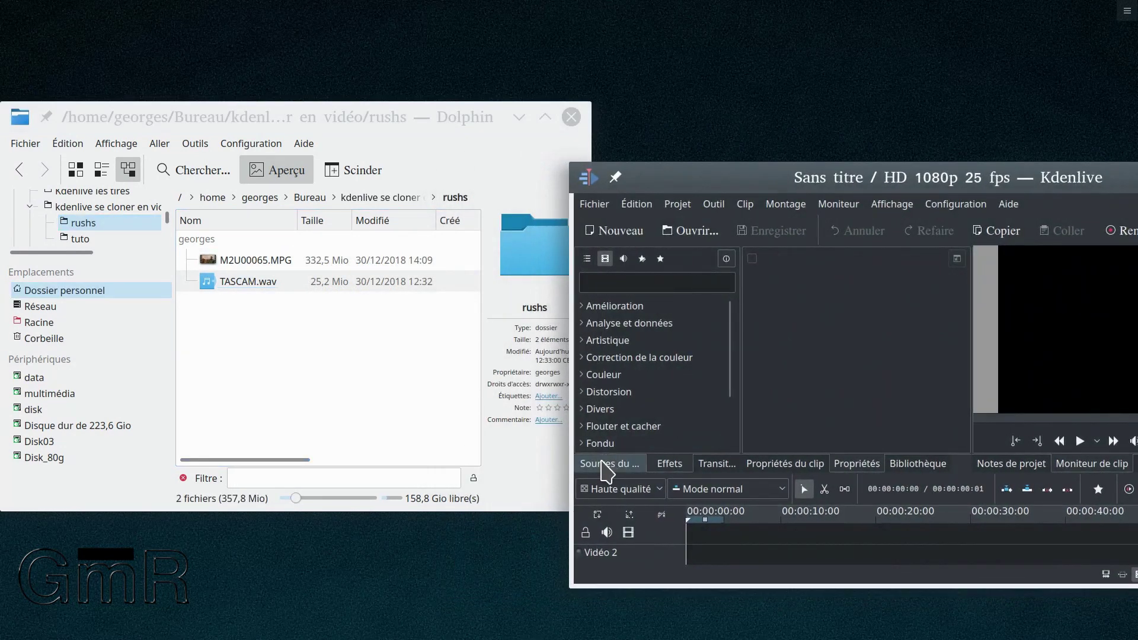
{"action": "left_click", "coordinate": [605, 468]}
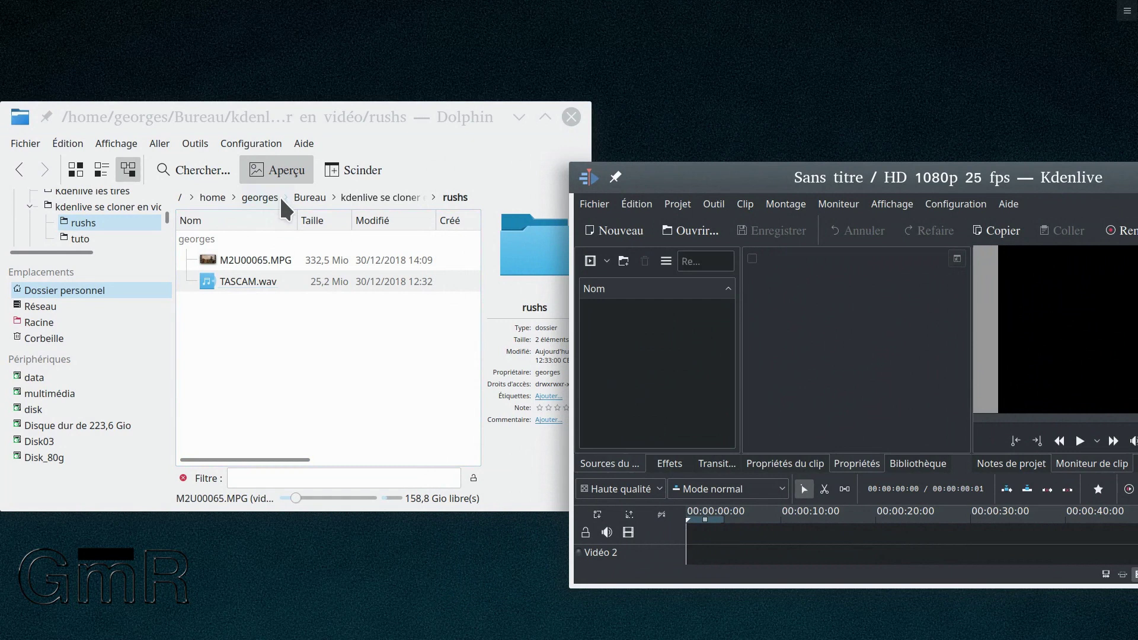
{"action": "left_click", "coordinate": [376, 195]}
{"action": "left_click_drag", "start_coordinate": [222, 261], "coordinate": [644, 371]}
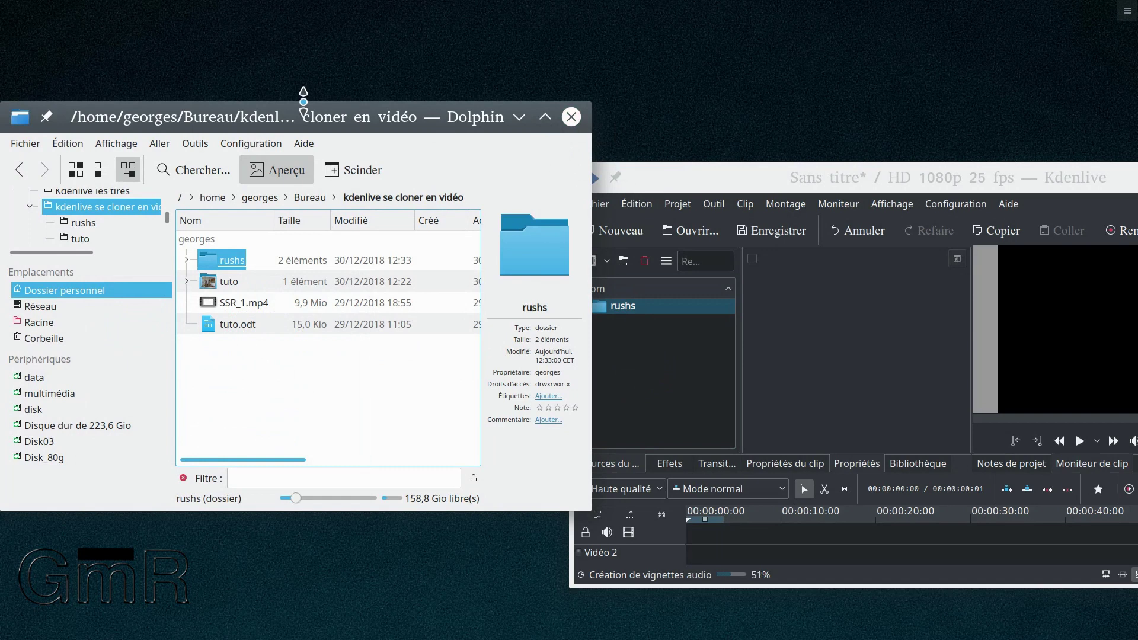
{"action": "key", "text": "ctrl+q"}
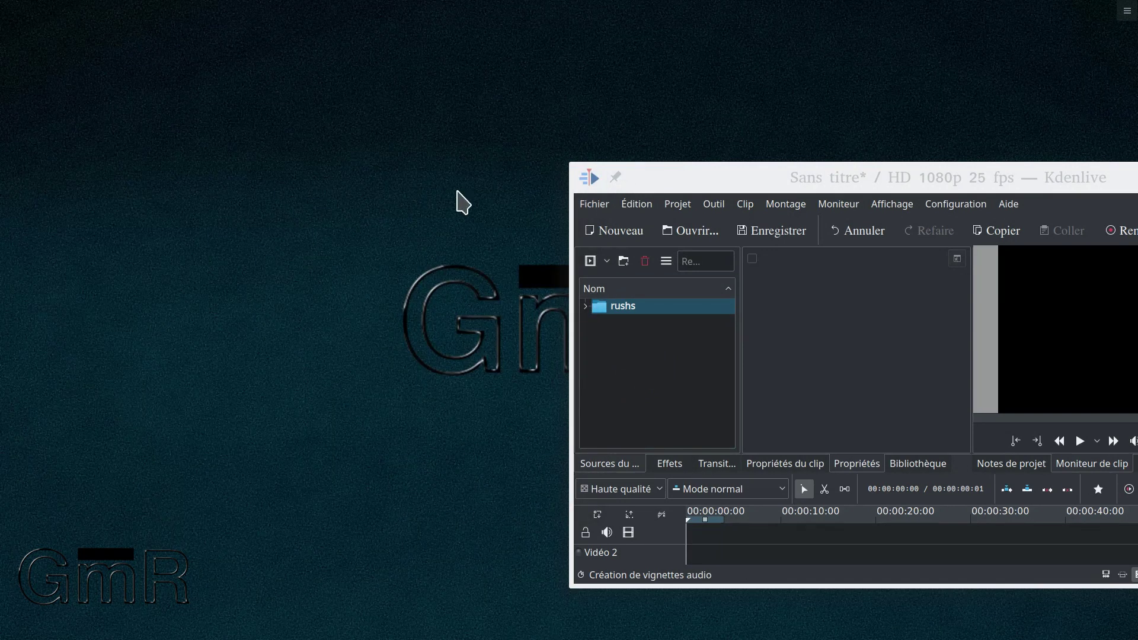
- Maximize the Kdenlive window, expand the rushs folder, and enlarge the area above the timeline
{"action": "double_click", "coordinate": [714, 181]}
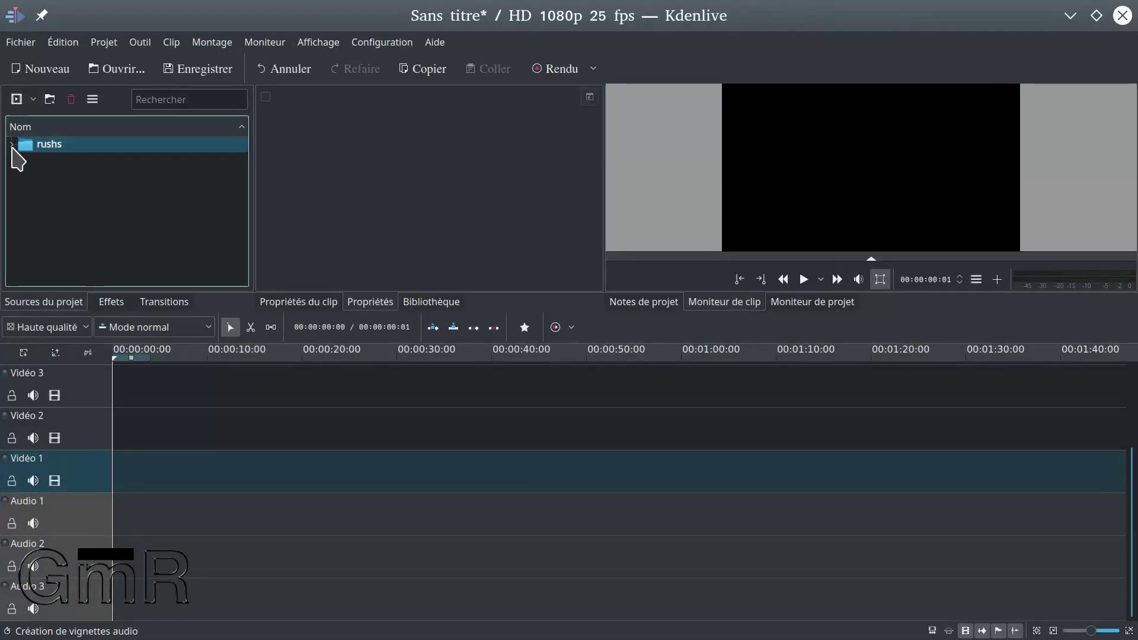
{"action": "left_click", "coordinate": [12, 144]}
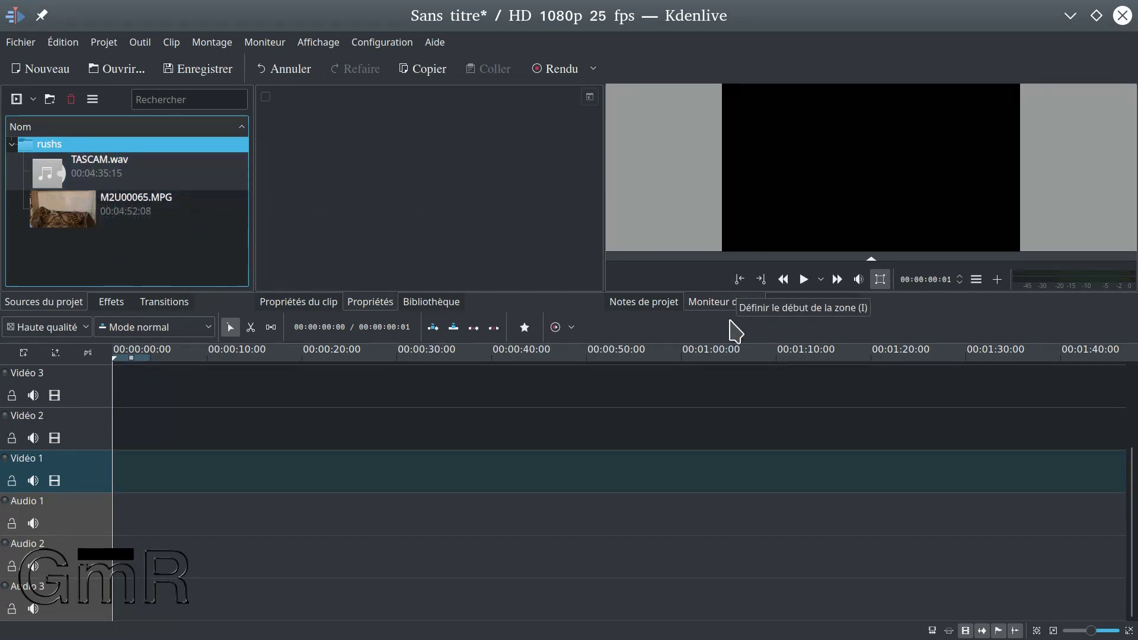
{"action": "left_click_drag", "start_coordinate": [720, 308], "coordinate": [706, 399]}
- Display the clip properties of M2U00065.MPG and place the clip at the start of the Vidéo 1 track
{"action": "left_click", "coordinate": [93, 205]}
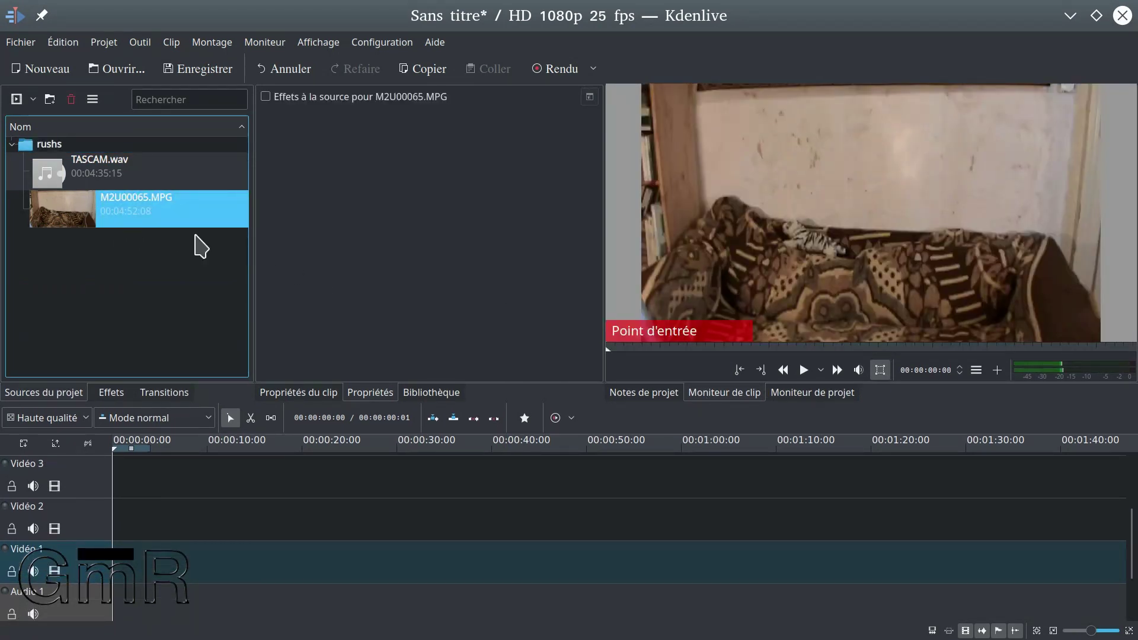
{"action": "left_click", "coordinate": [314, 393]}
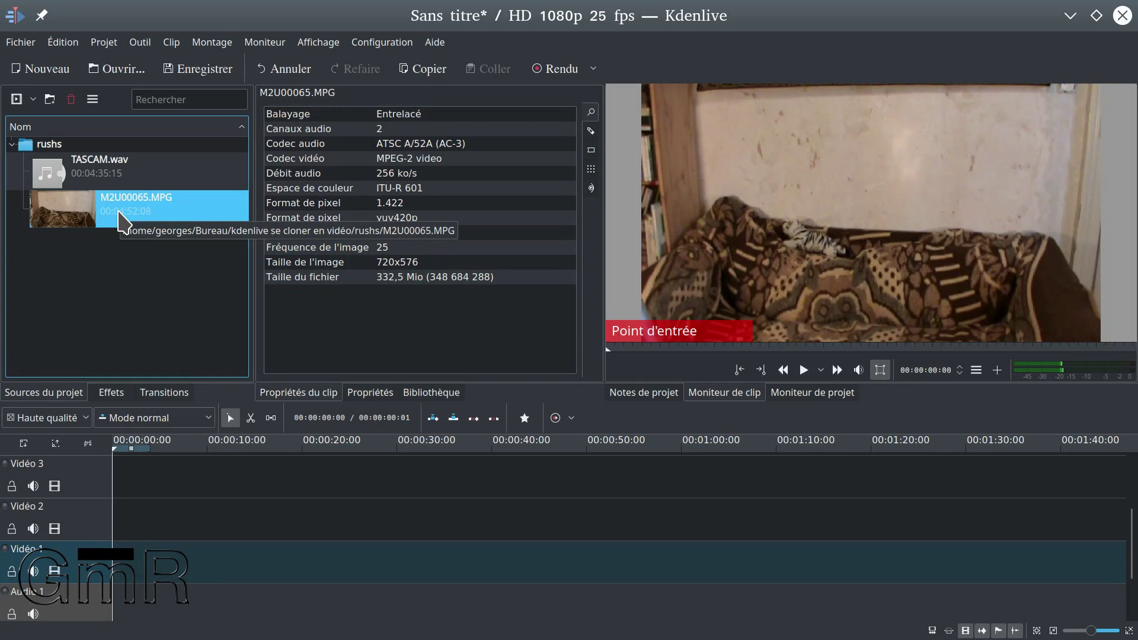
{"action": "left_click_drag", "start_coordinate": [122, 222], "coordinate": [159, 560]}
{"action": "left_click_drag", "start_coordinate": [261, 563], "coordinate": [203, 544]}
- Review the timeline clip around 00:01:08 by scrubbing and playing it, and return the playhead to the beginning
{"action": "left_click_drag", "start_coordinate": [132, 510], "coordinate": [756, 536]}
{"action": "key", "text": "space"}
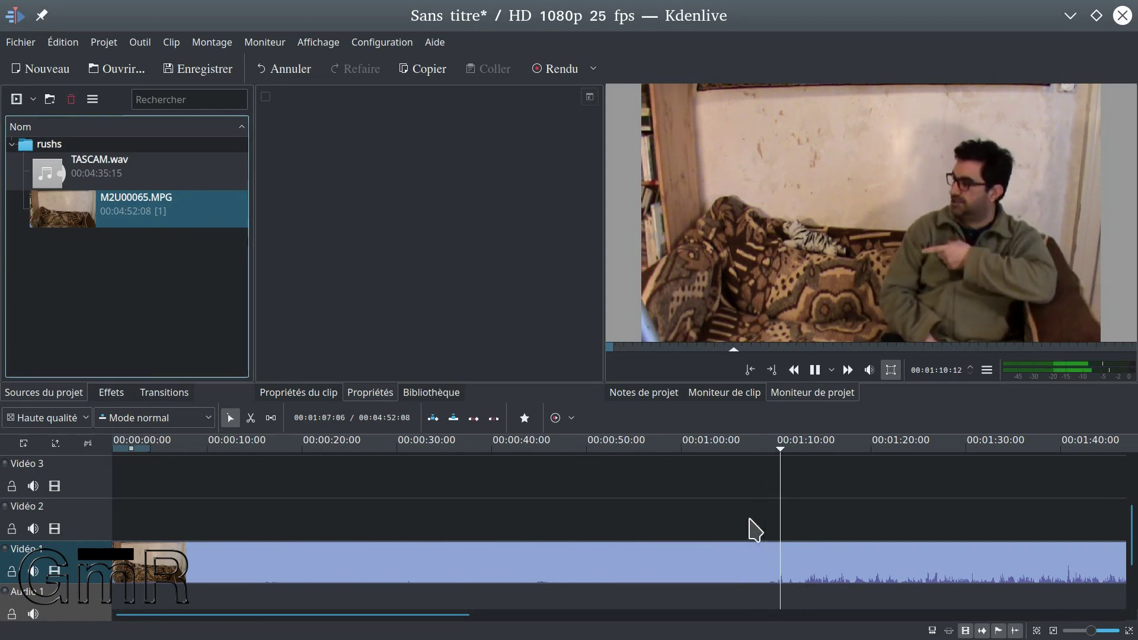
{"action": "key", "text": "space"}
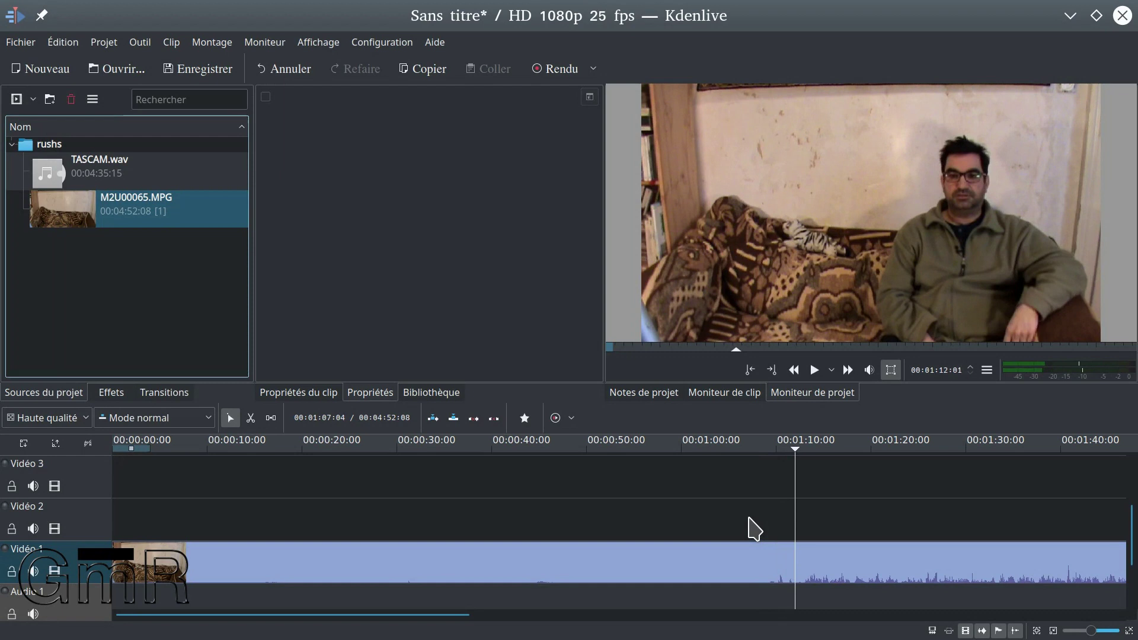
{"action": "left_click", "coordinate": [771, 449]}
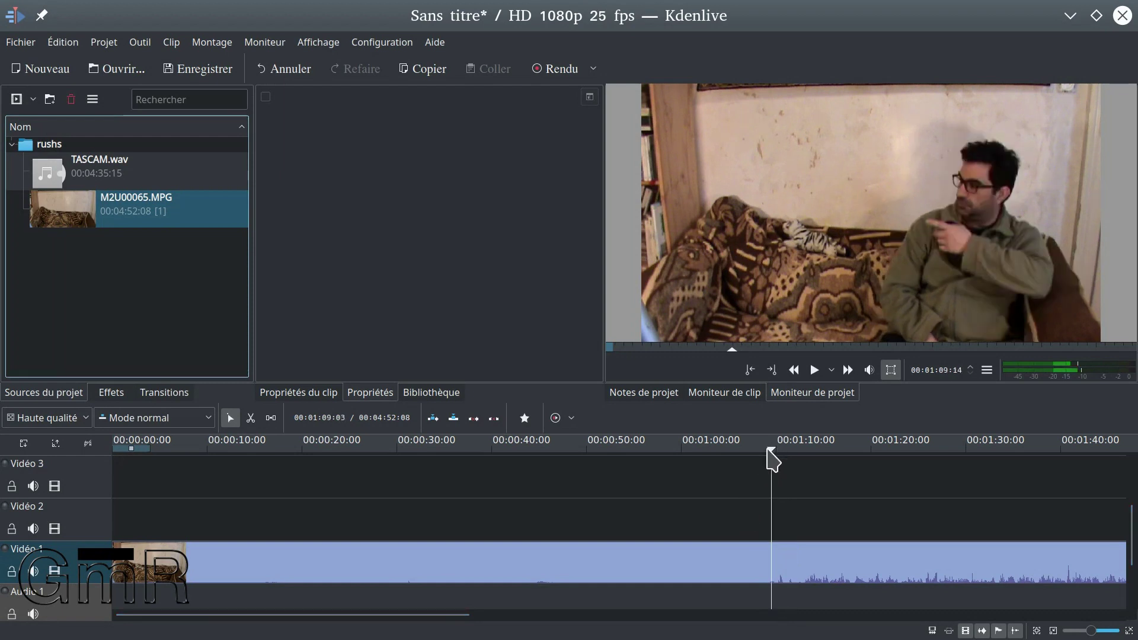
{"action": "left_click_drag", "start_coordinate": [769, 450], "coordinate": [764, 452]}
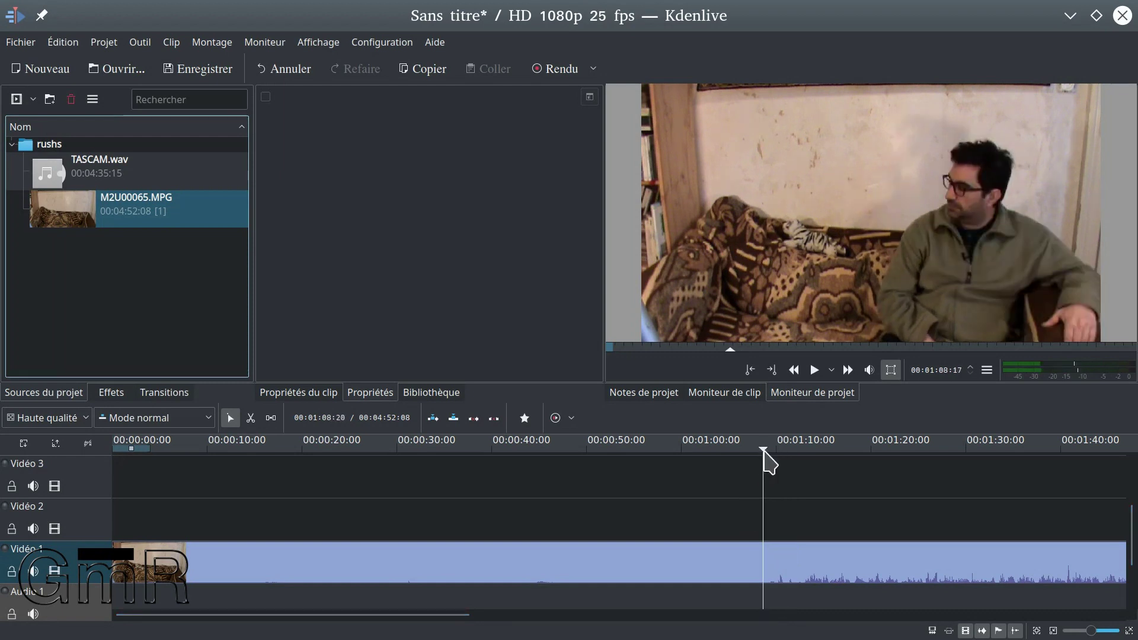
{"action": "left_click", "coordinate": [145, 462]}
{"action": "left_click_drag", "start_coordinate": [154, 474], "coordinate": [89, 447]}
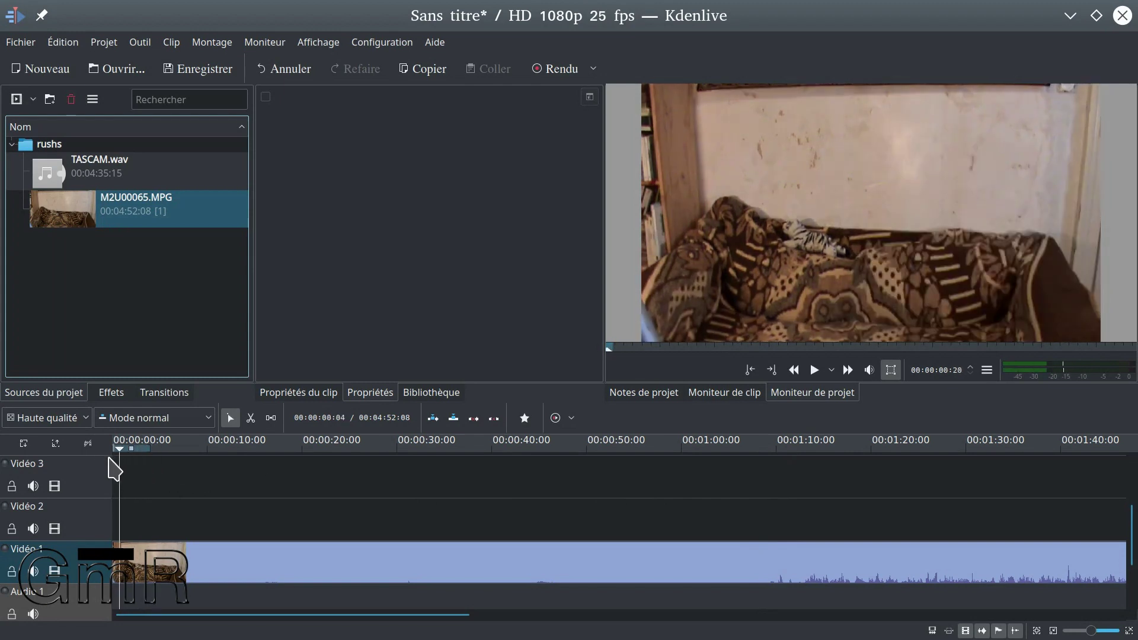
- Review the clip on Vidéo 1 with fast playback and scrubbing, comparing both seated scenes and checking its end around 00:04:41
{"action": "key", "text": "l"}
{"action": "key", "text": "l"}
{"action": "key", "text": "l"}
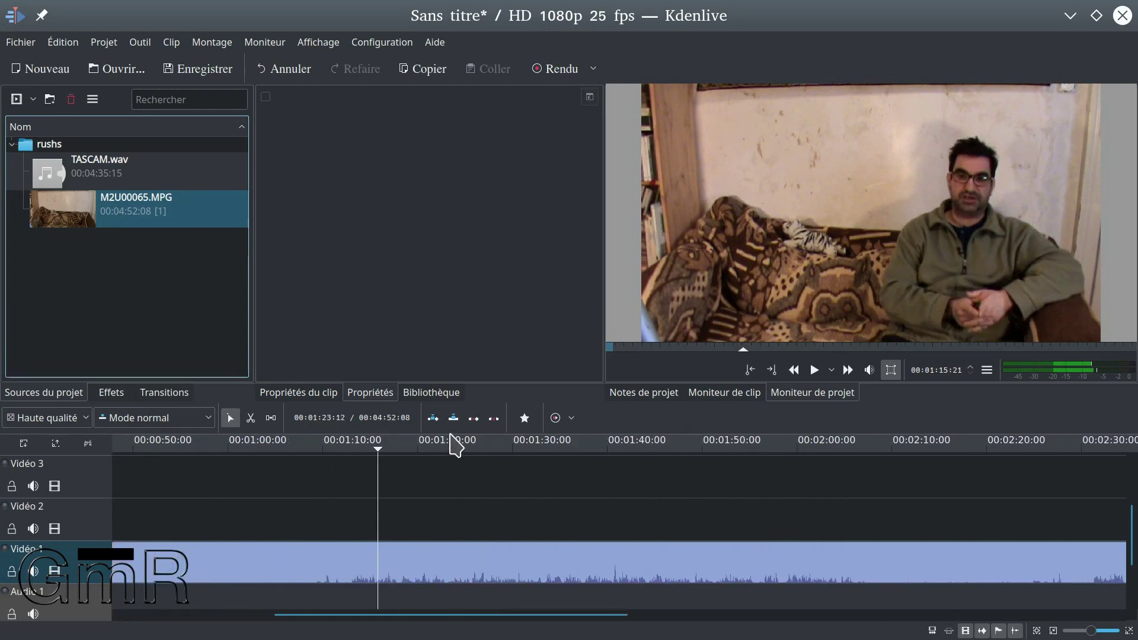
{"action": "scroll", "coordinate": [466, 450], "scroll_direction": "down", "scroll_amount": 2}
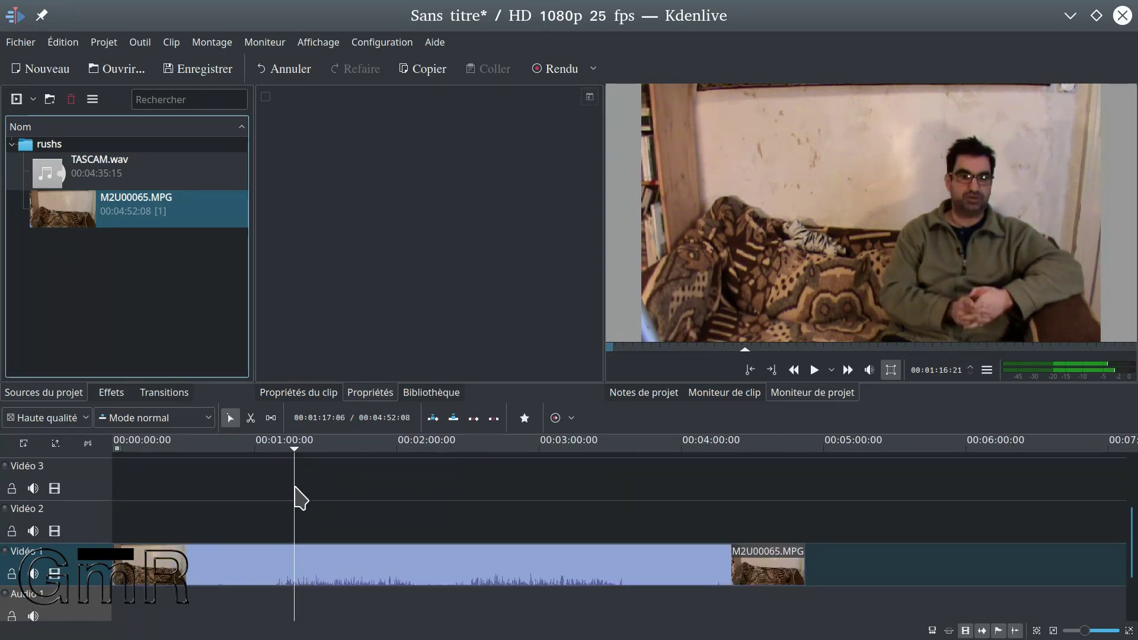
{"action": "left_click_drag", "start_coordinate": [295, 454], "coordinate": [455, 482]}
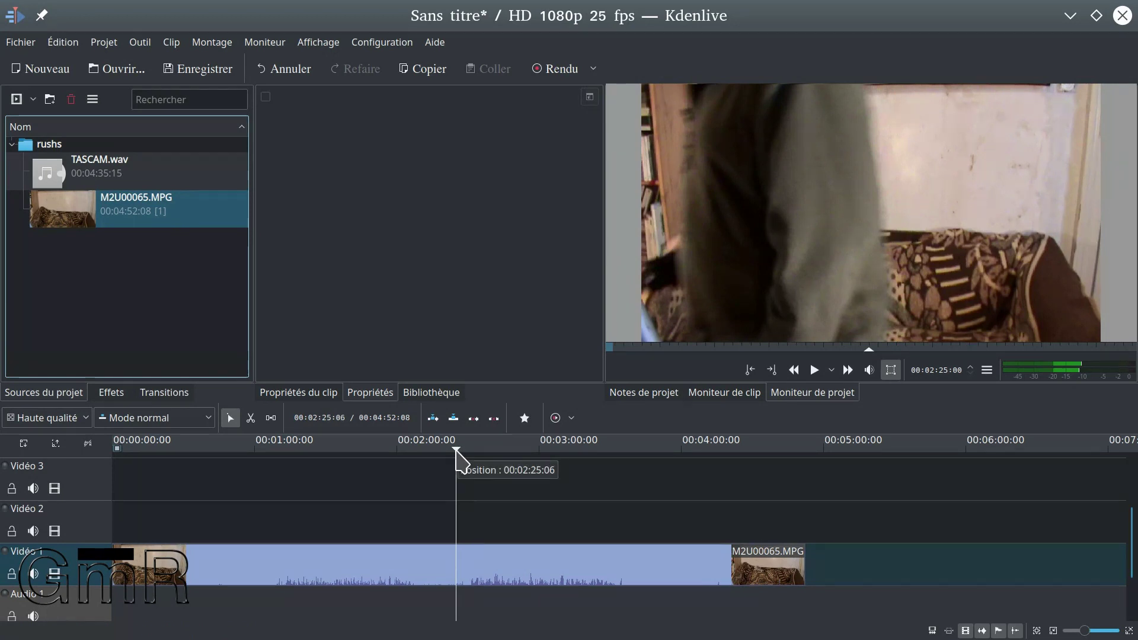
{"action": "left_click_drag", "start_coordinate": [456, 456], "coordinate": [514, 459]}
{"action": "left_click_drag", "start_coordinate": [523, 460], "coordinate": [537, 467]}
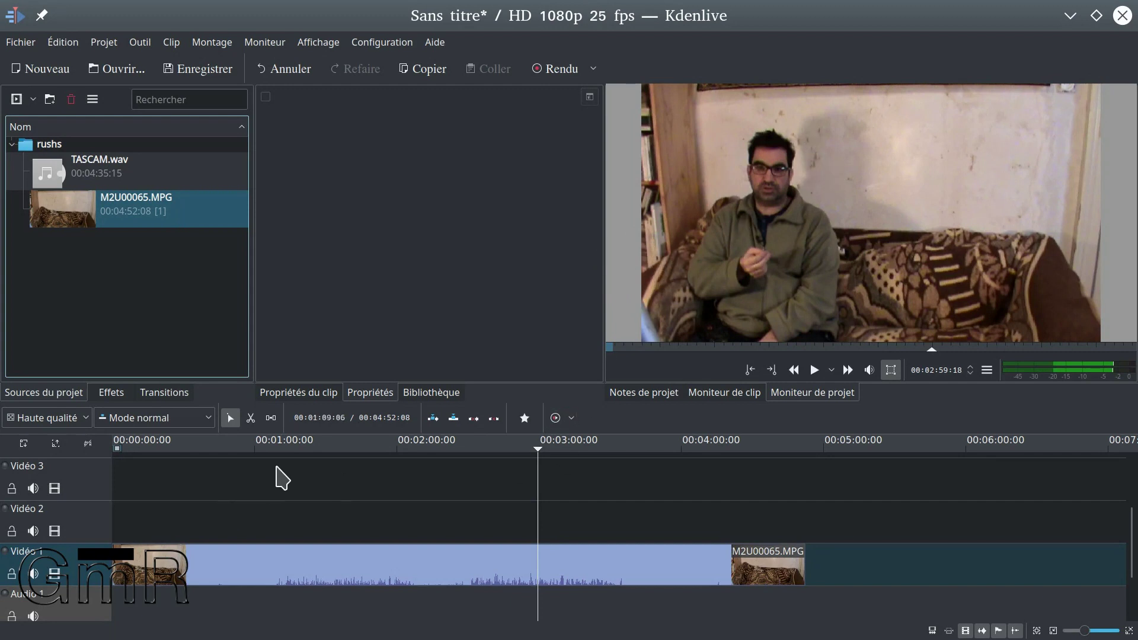
{"action": "left_click", "coordinate": [256, 450]}
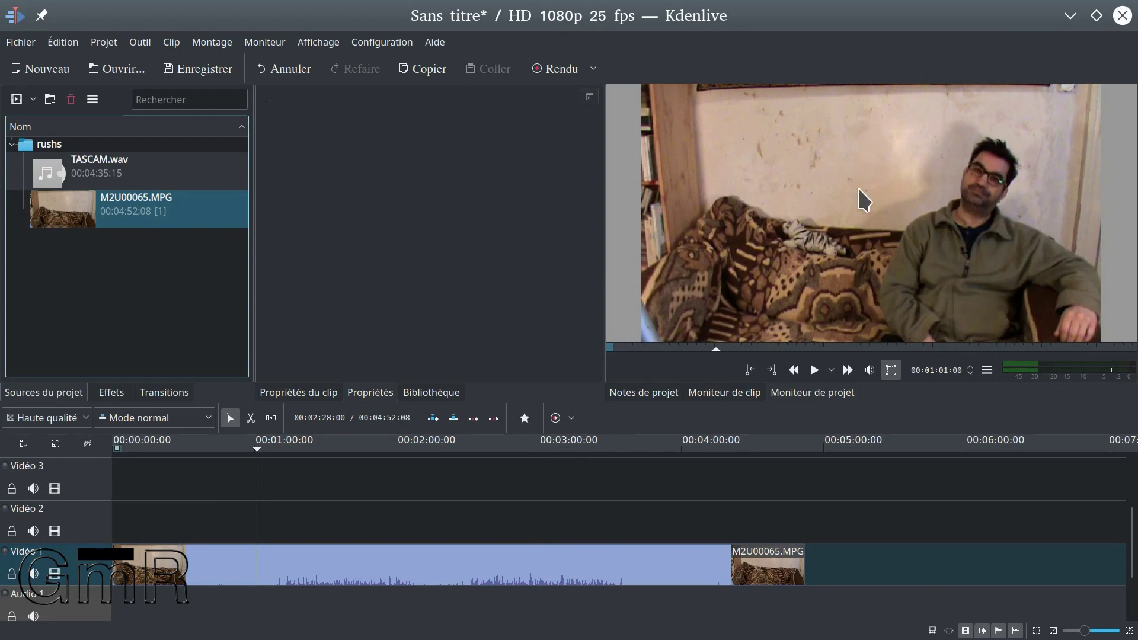
{"action": "left_click_drag", "start_coordinate": [223, 450], "coordinate": [461, 471]}
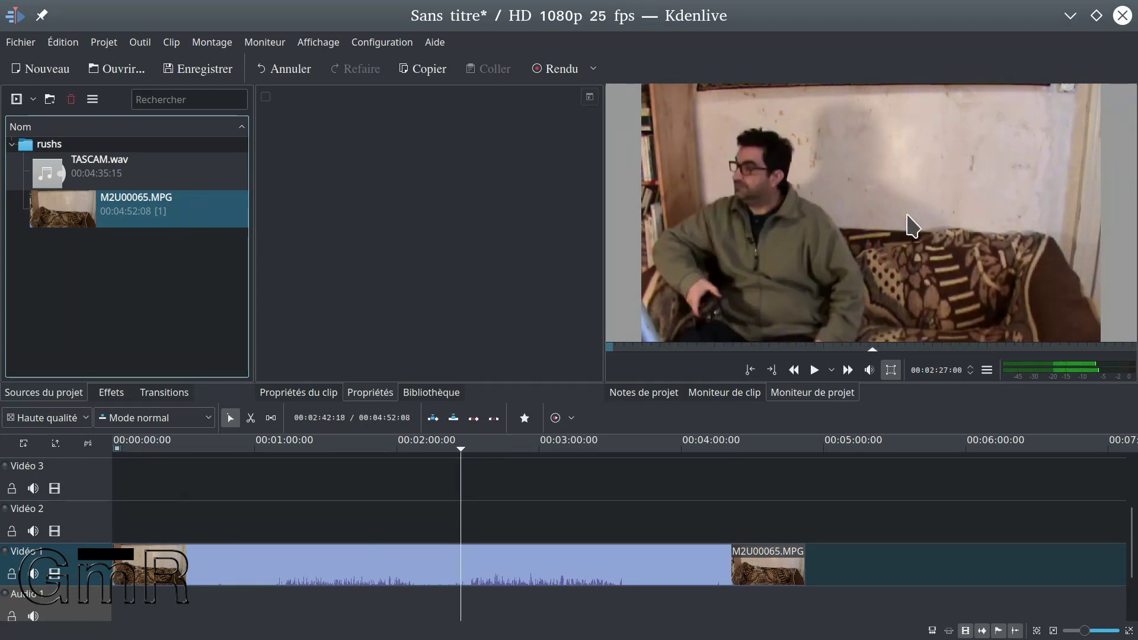
{"action": "left_click_drag", "start_coordinate": [462, 457], "coordinate": [779, 483]}
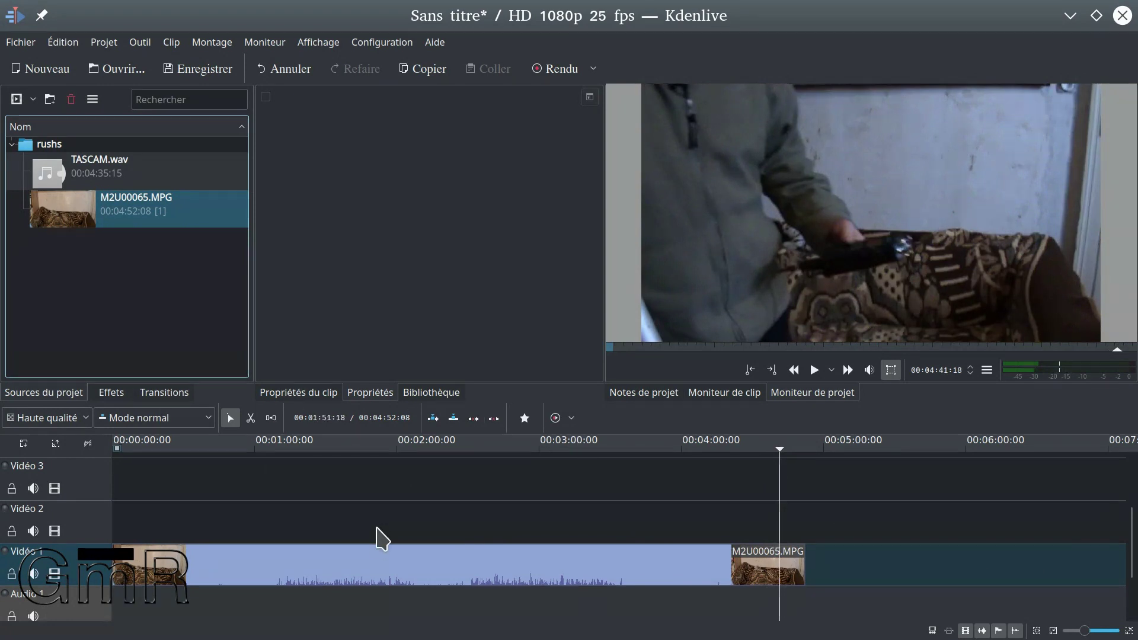
- Shift the M2U00065.MPG clip to 00:00:27:00 on Vidéo 1 and place TASCAM.wav beneath it on Audio 1
{"action": "left_click_drag", "start_coordinate": [371, 554], "coordinate": [437, 563]}
{"action": "left_click_drag", "start_coordinate": [99, 175], "coordinate": [396, 578]}
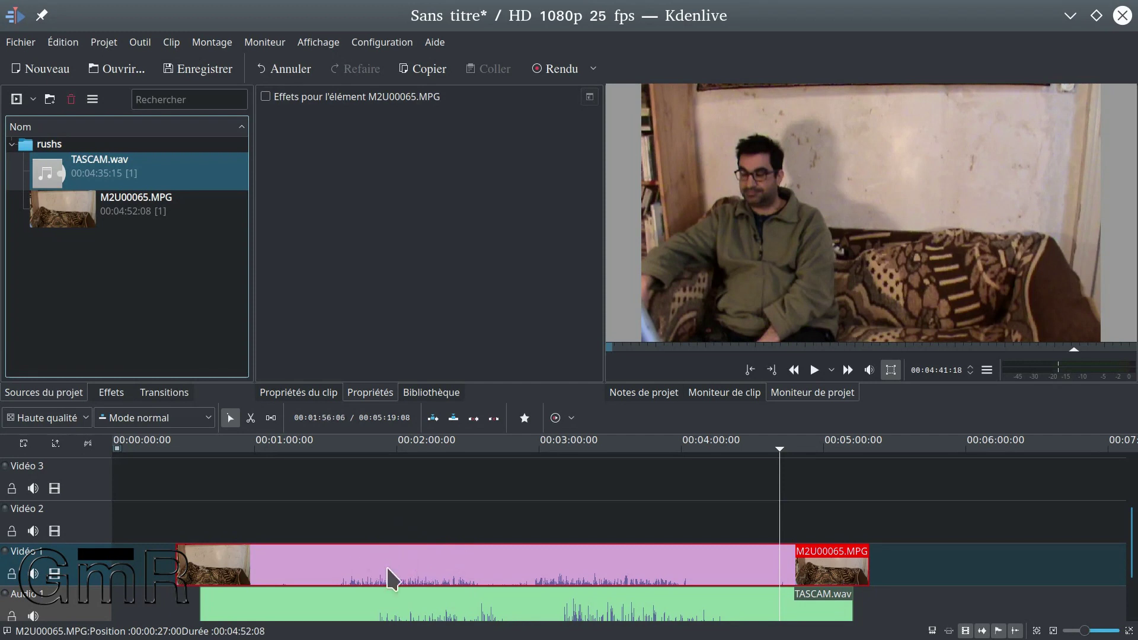
{"action": "scroll", "coordinate": [101, 508], "scroll_direction": "down", "scroll_amount": 2}
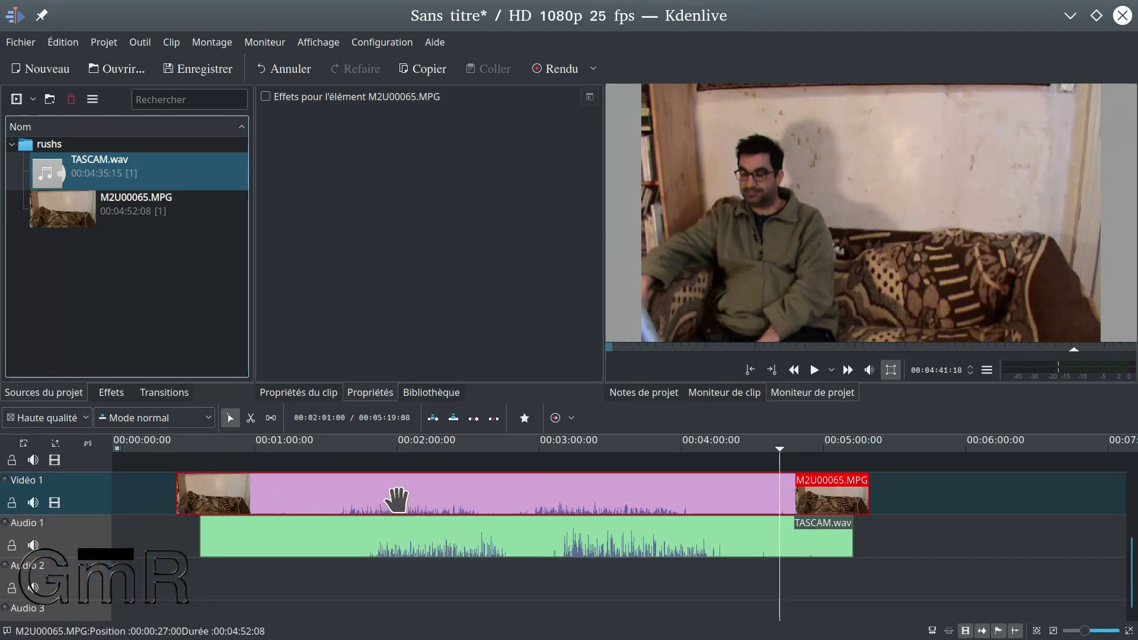
- Define the M2U00065.MPG clip as the audio reference and align TASCAM.wav on Audio 1 to it
{"action": "right_click", "coordinate": [400, 501]}
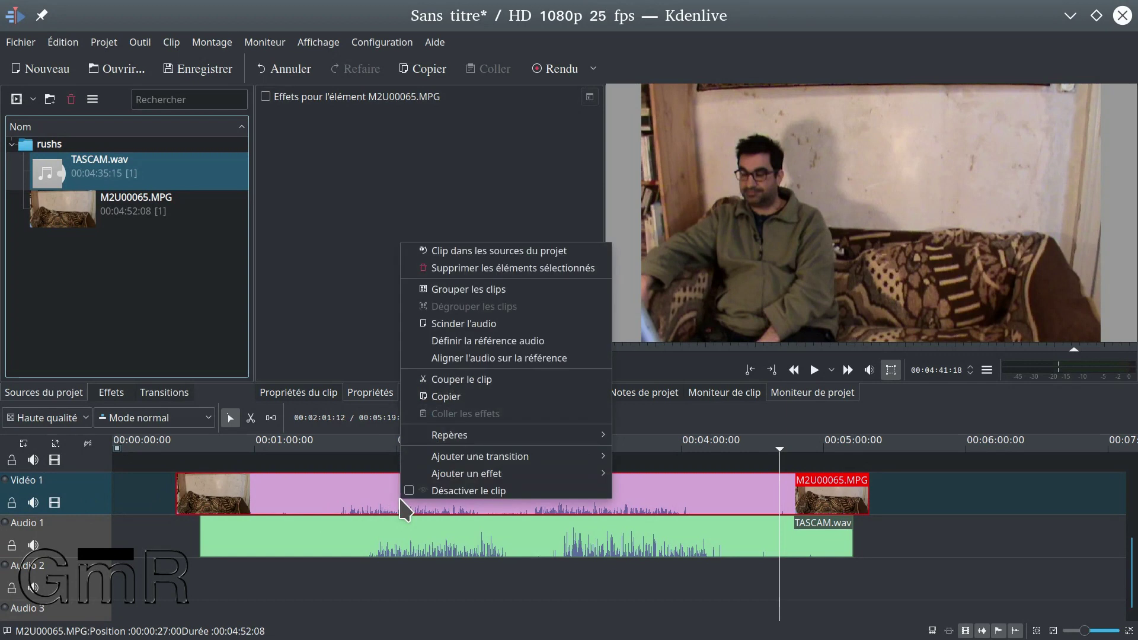
{"action": "left_click", "coordinate": [497, 343]}
{"action": "left_click_drag", "start_coordinate": [398, 541], "coordinate": [422, 557]}
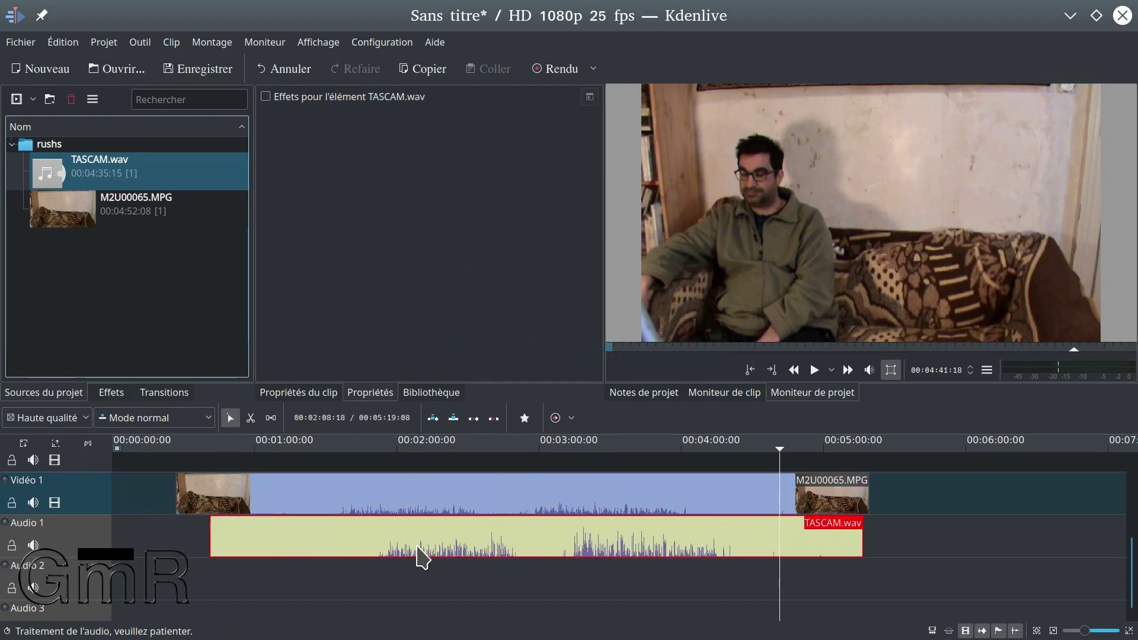
{"action": "right_click", "coordinate": [395, 549]}
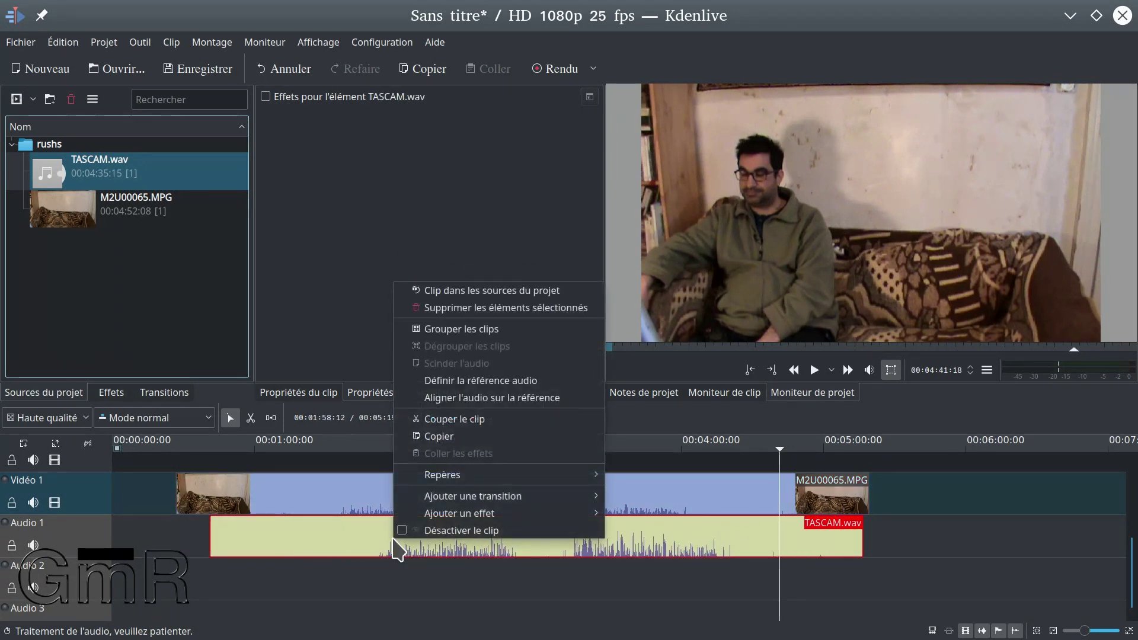
{"action": "left_click", "coordinate": [488, 398]}
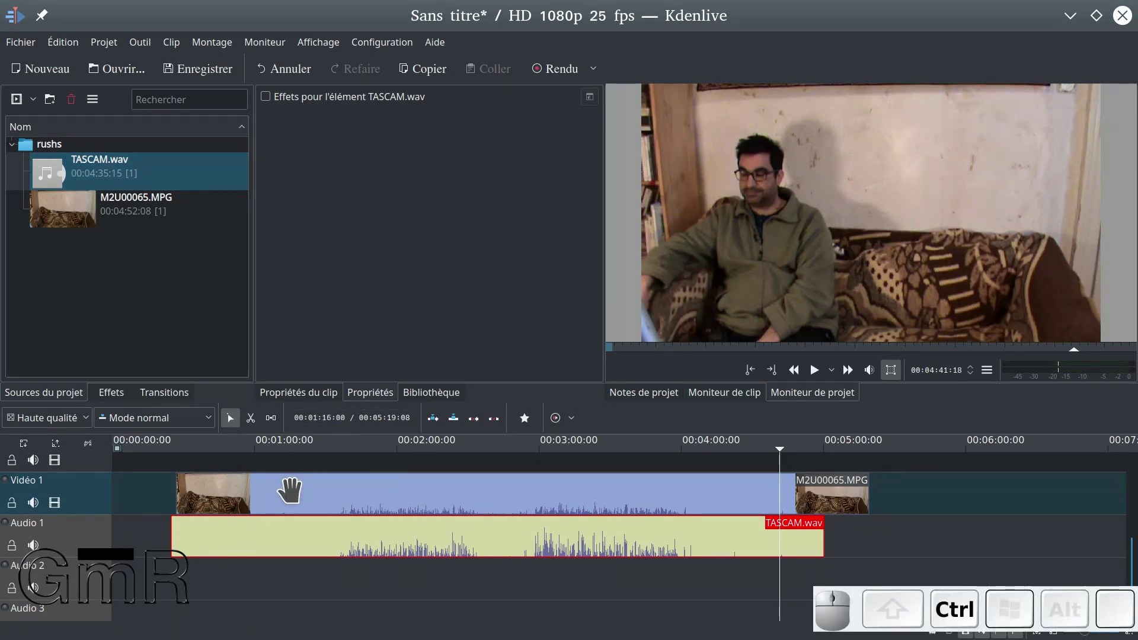
- Group the M2U00065.MPG and TASCAM.wav timeline clips and move the group about 10 seconds earlier
{"action": "scroll", "coordinate": [291, 491], "scroll_direction": "down", "scroll_amount": 2}
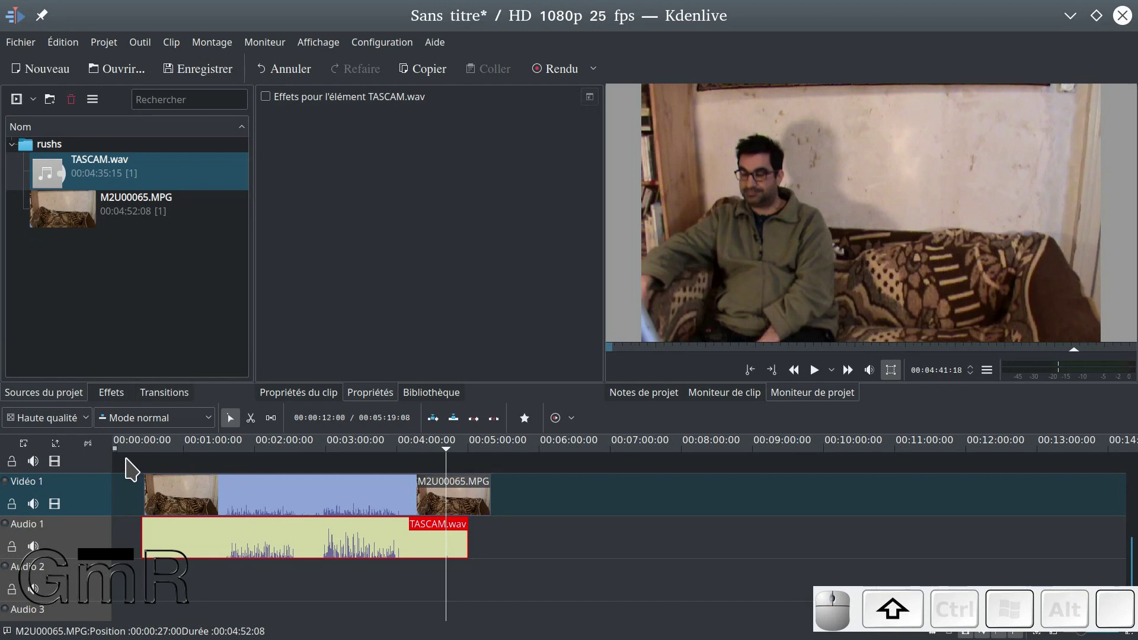
{"action": "left_click_drag", "start_coordinate": [125, 458], "coordinate": [537, 599]}
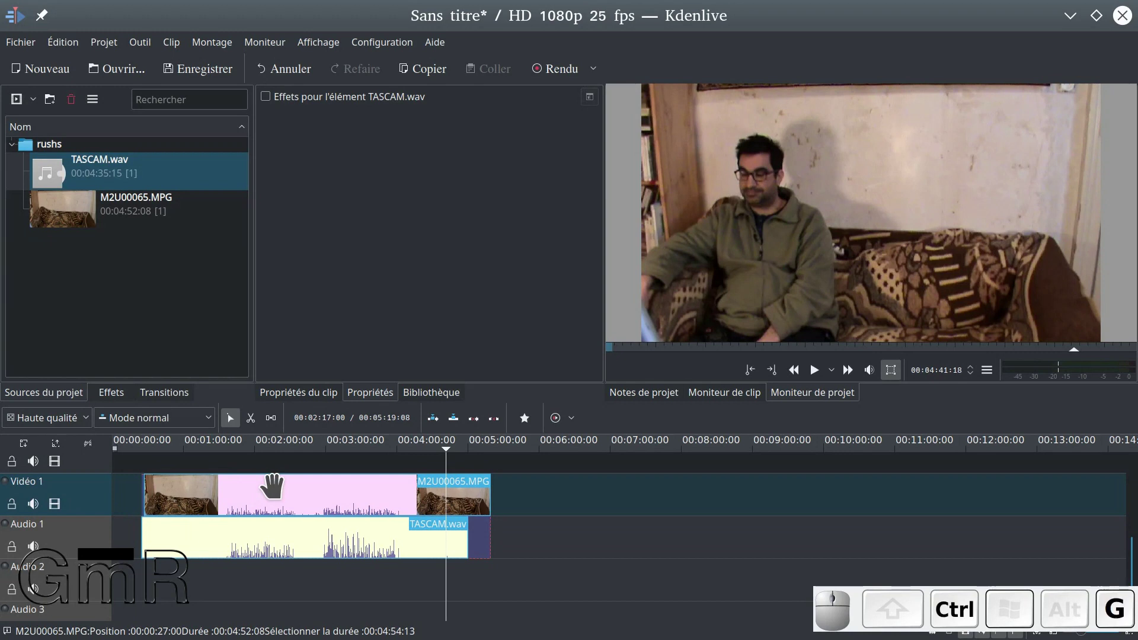
{"action": "left_click", "coordinate": [575, 513]}
{"action": "mouse_move", "coordinate": [354, 484]}
{"action": "left_mouse_down"}
{"action": "mouse_move", "coordinate": [522, 484]}
{"action": "mouse_move", "coordinate": [355, 483]}
{"action": "mouse_move", "coordinate": [318, 508]}
{"action": "mouse_move", "coordinate": [345, 515]}
{"action": "mouse_move", "coordinate": [415, 492]}
{"action": "mouse_move", "coordinate": [325, 483]}
{"action": "mouse_move", "coordinate": [343, 490]}
{"action": "left_mouse_up"}
- Play the timeline from 00:01:29:00, mute the Vidéo 1 track, and play on to compare the sound
{"action": "left_click", "coordinate": [217, 456]}
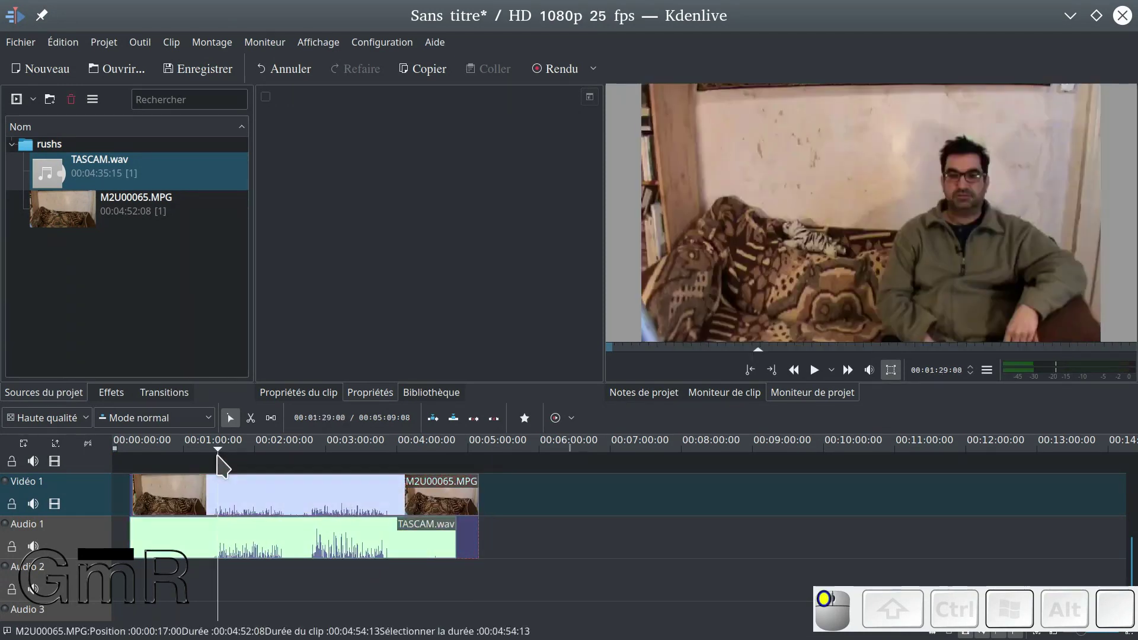
{"action": "key", "text": "space"}
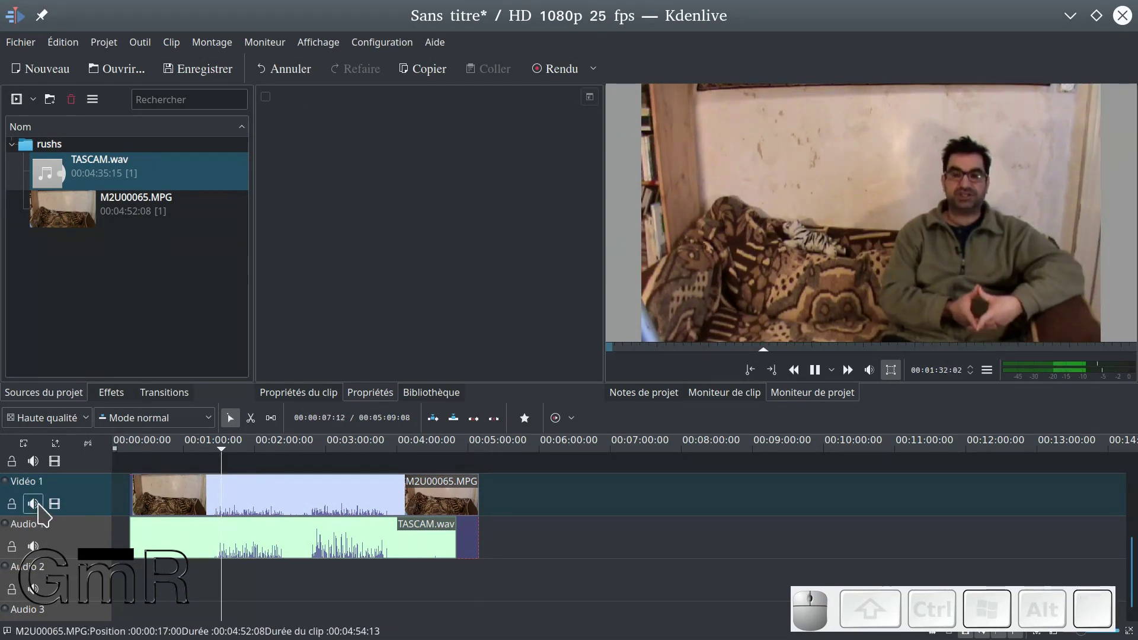
{"action": "key", "text": "space"}
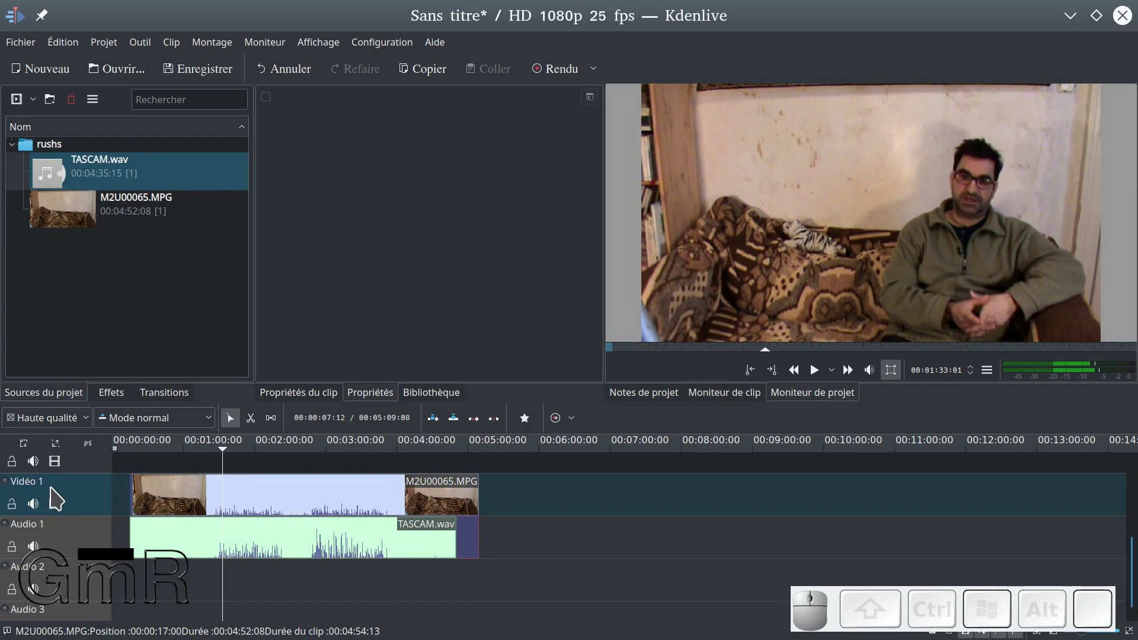
{"action": "left_click", "coordinate": [33, 504]}
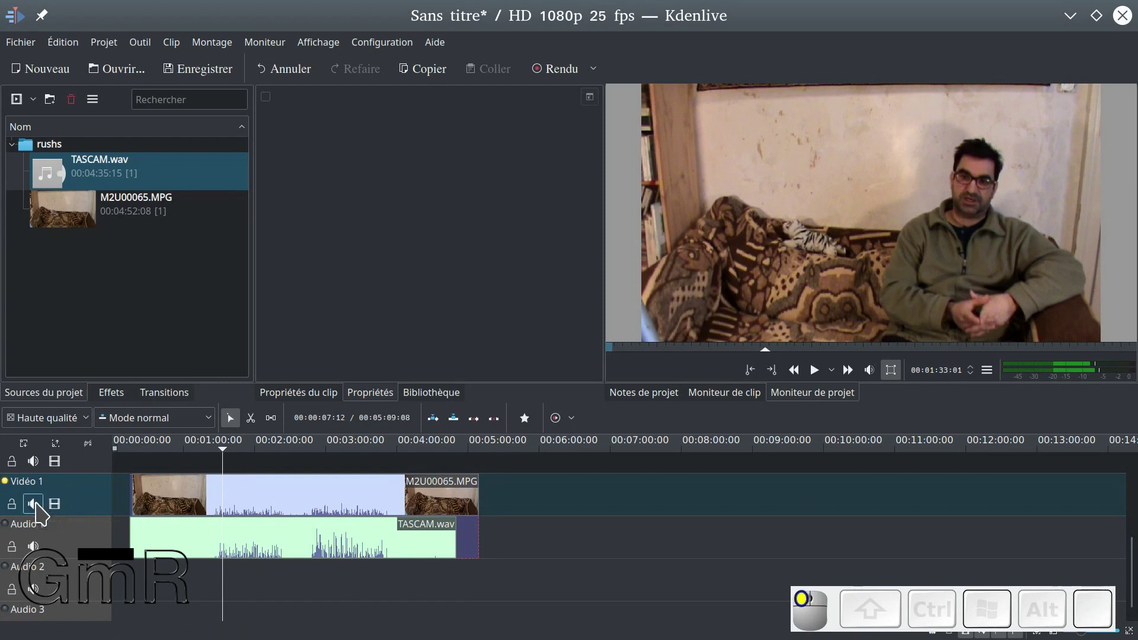
{"action": "key", "text": "space"}
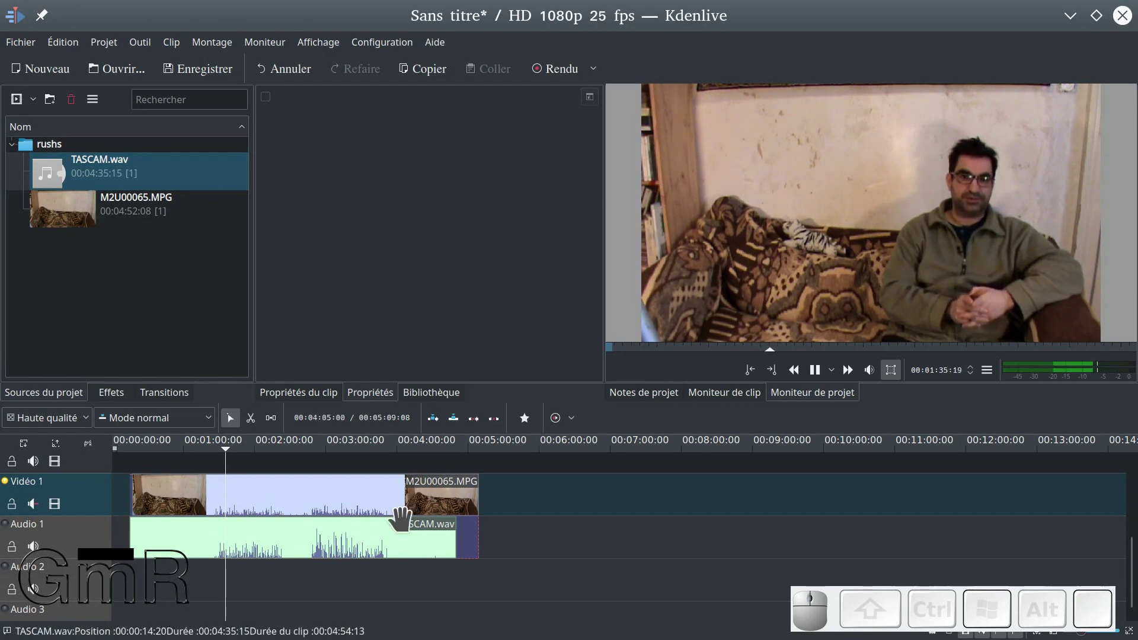
{"action": "key", "text": "space"}
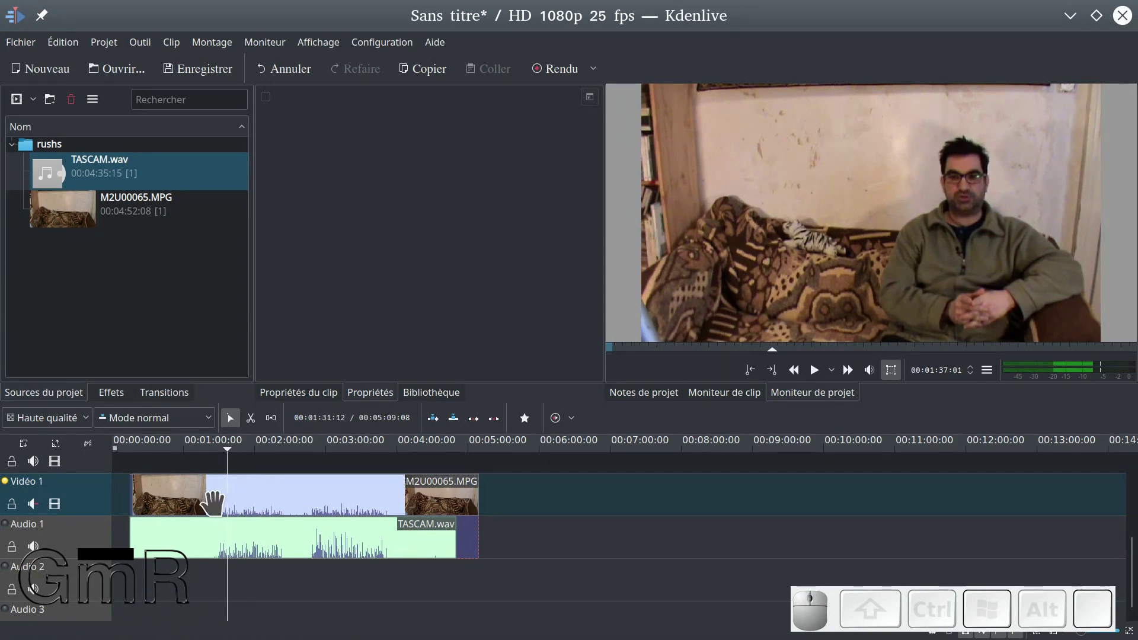
- Ungroup the M2U00065.MPG and TASCAM.wav clips and split the video clip's audio onto its own track
{"action": "scroll", "coordinate": [213, 497], "scroll_direction": "up", "scroll_amount": 3}
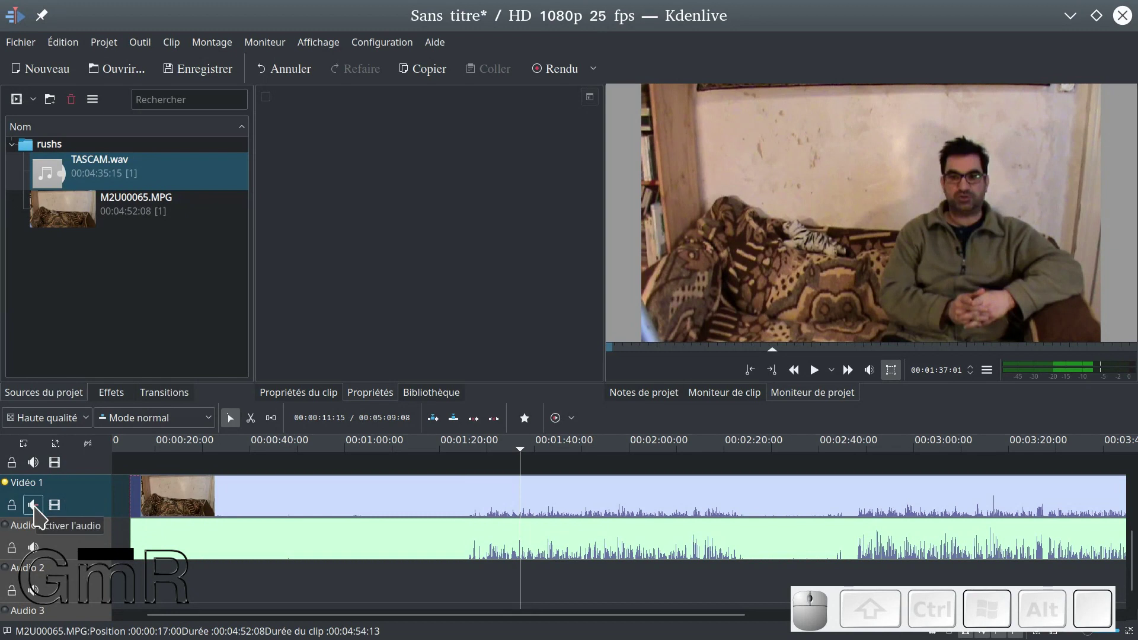
{"action": "left_click", "coordinate": [291, 504]}
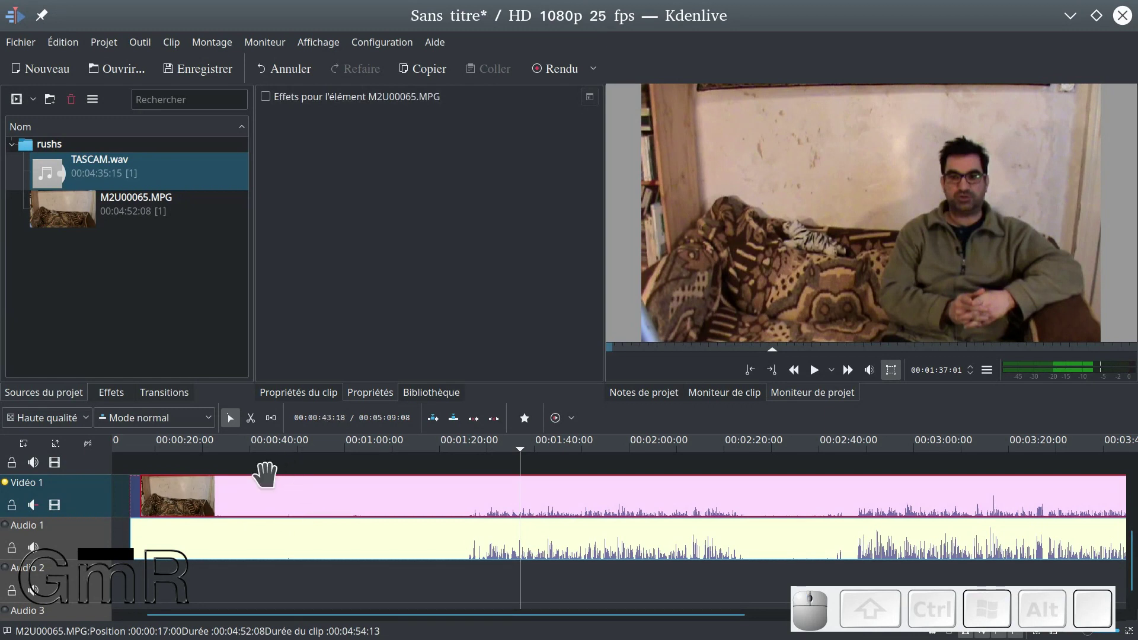
{"action": "right_click", "coordinate": [267, 500]}
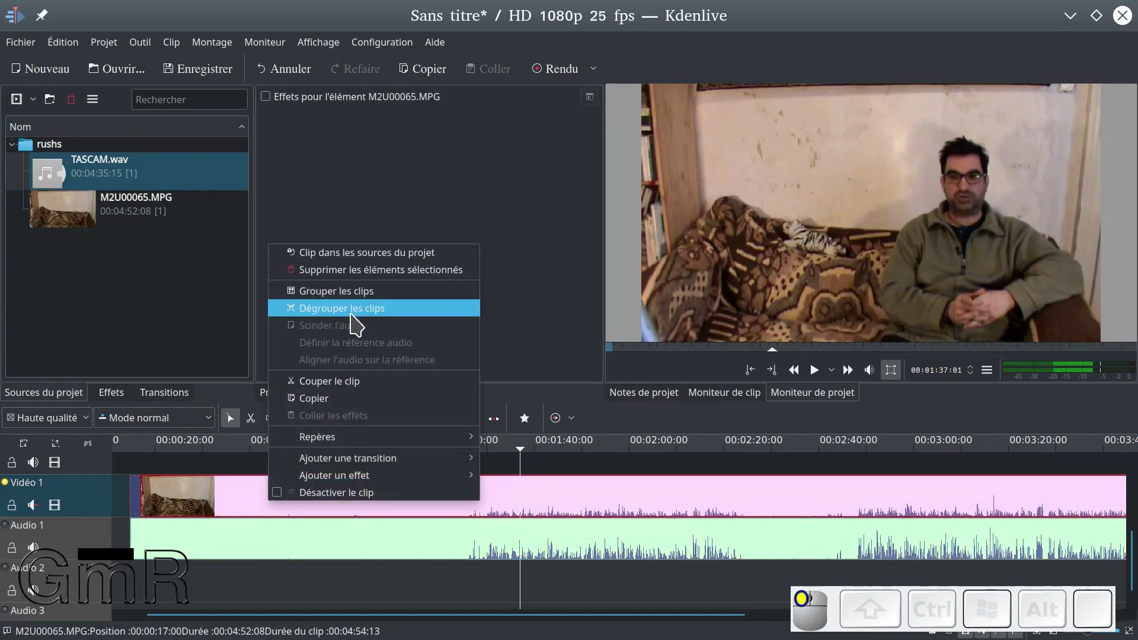
{"action": "left_click", "coordinate": [350, 309]}
{"action": "left_click", "coordinate": [272, 494]}
{"action": "right_click", "coordinate": [273, 495]}
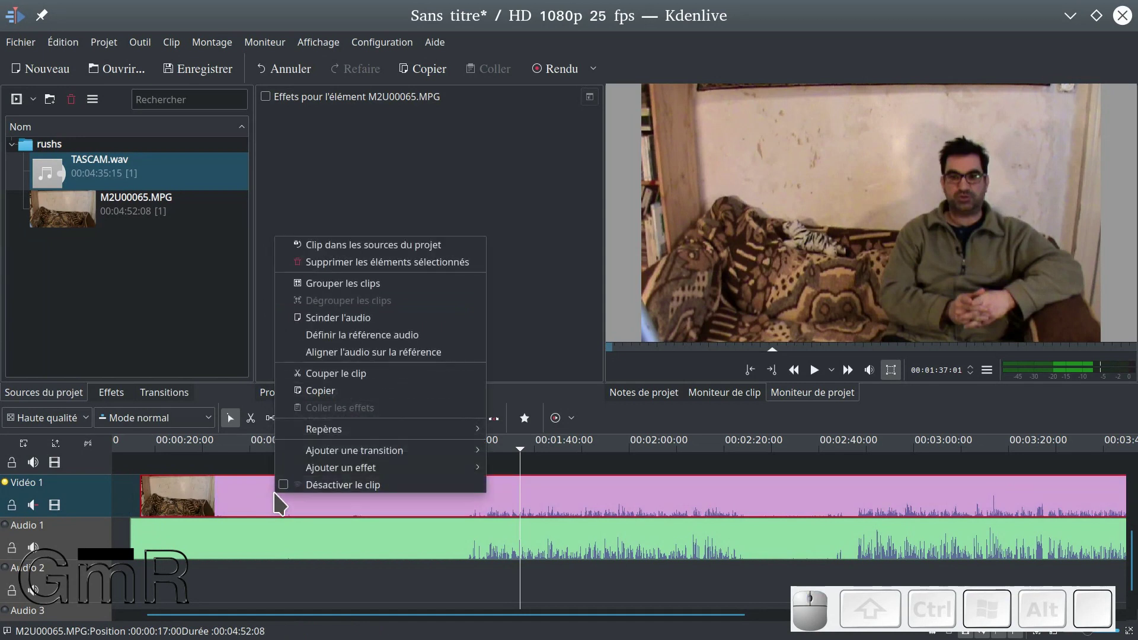
{"action": "left_click", "coordinate": [338, 318]}
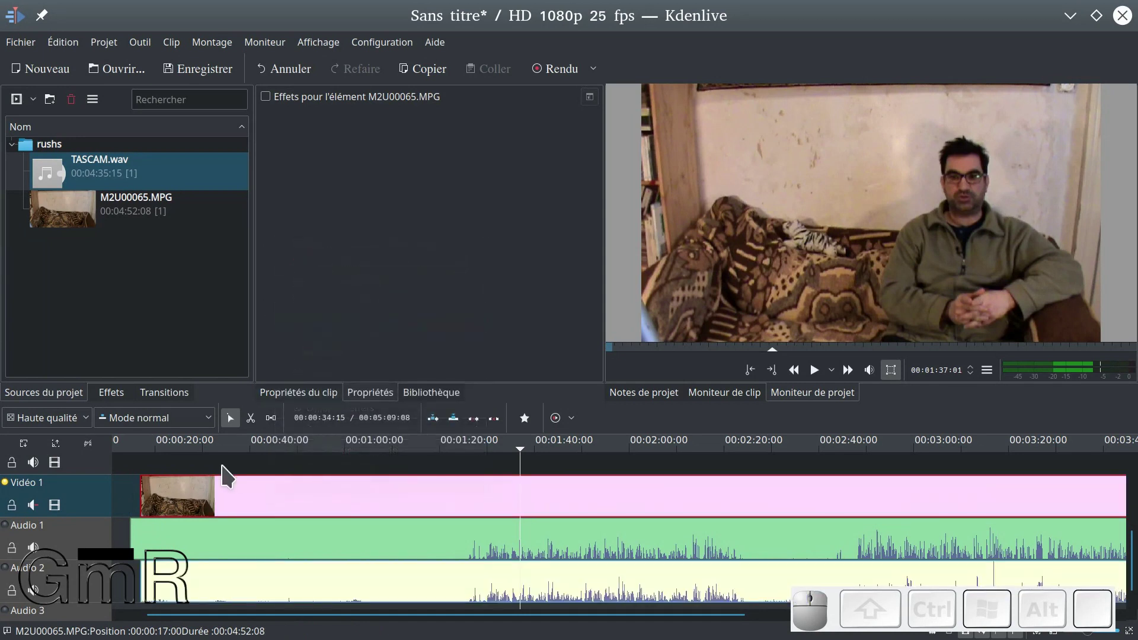
- Ungroup the camera audio on Audio 2 from its video clip and delete that audio clip
{"action": "left_click", "coordinate": [226, 592]}
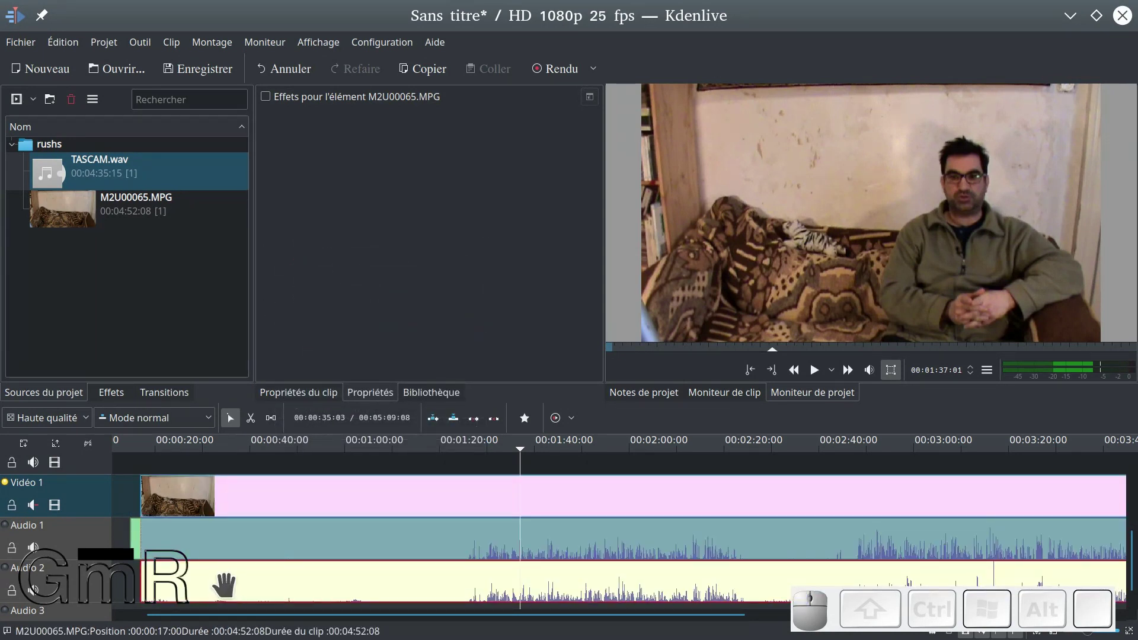
{"action": "right_click", "coordinate": [225, 585]}
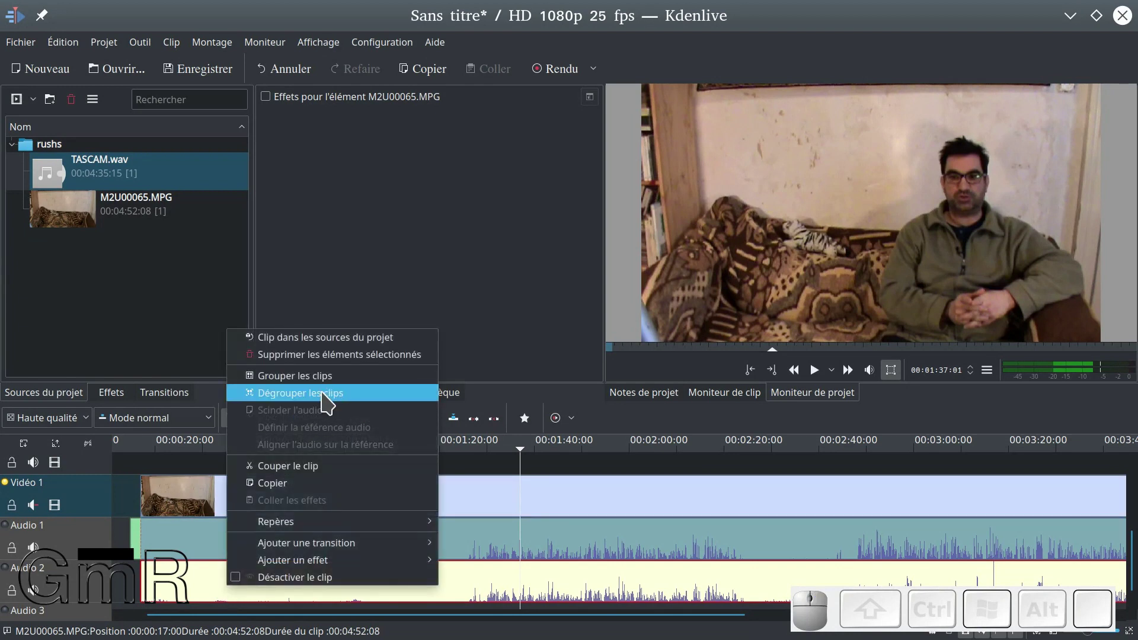
{"action": "left_click", "coordinate": [323, 394]}
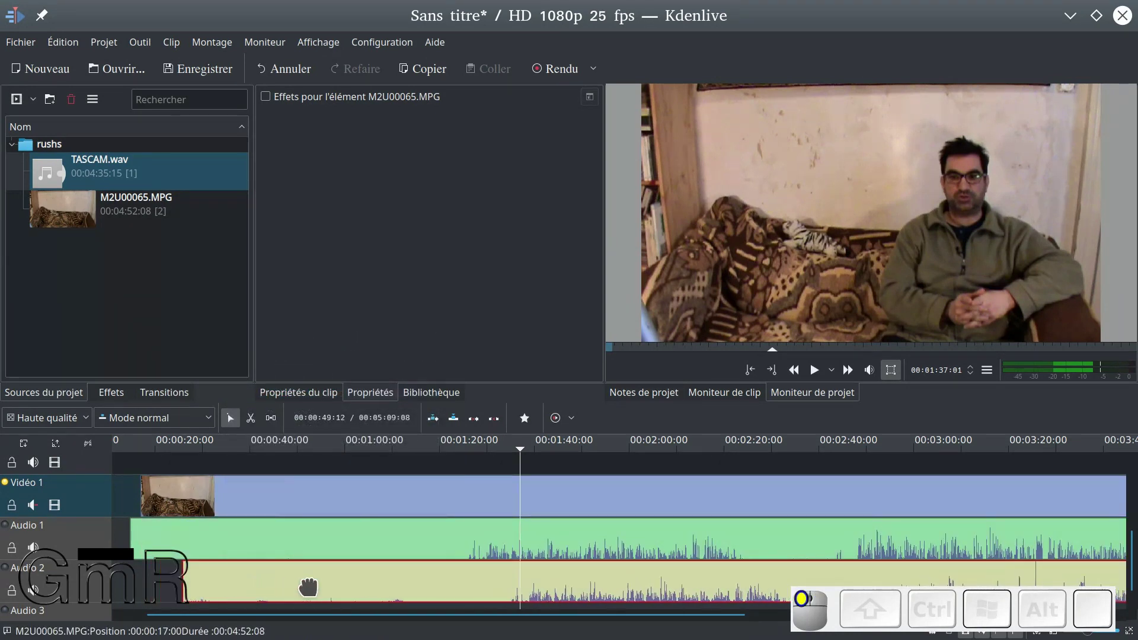
{"action": "left_click_drag", "start_coordinate": [253, 588], "coordinate": [268, 589]}
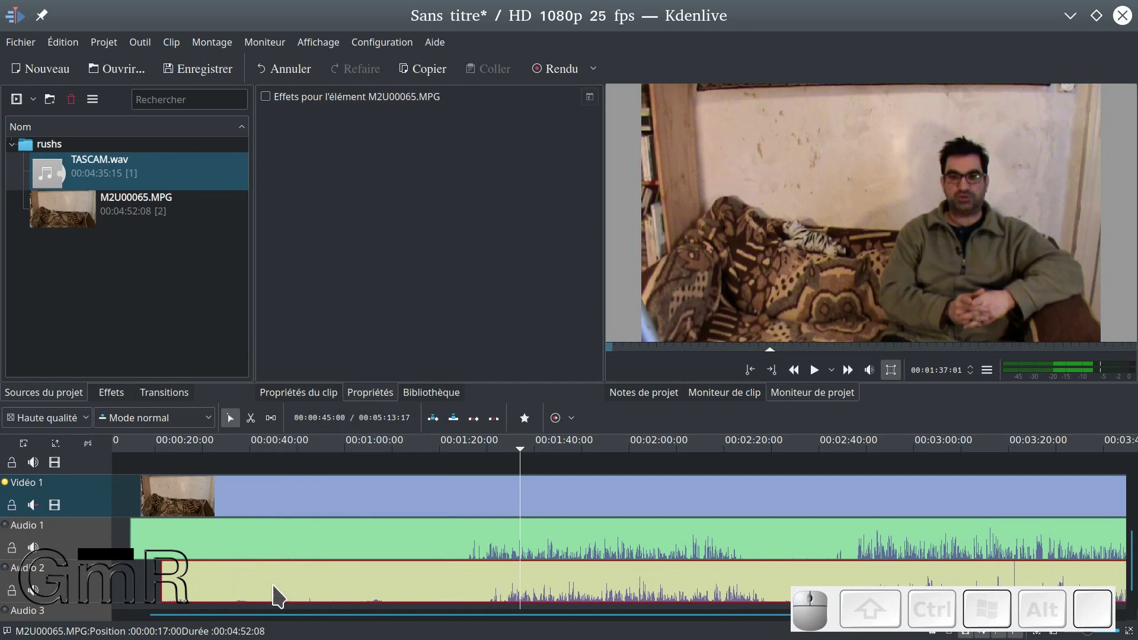
{"action": "key", "text": "Delete"}
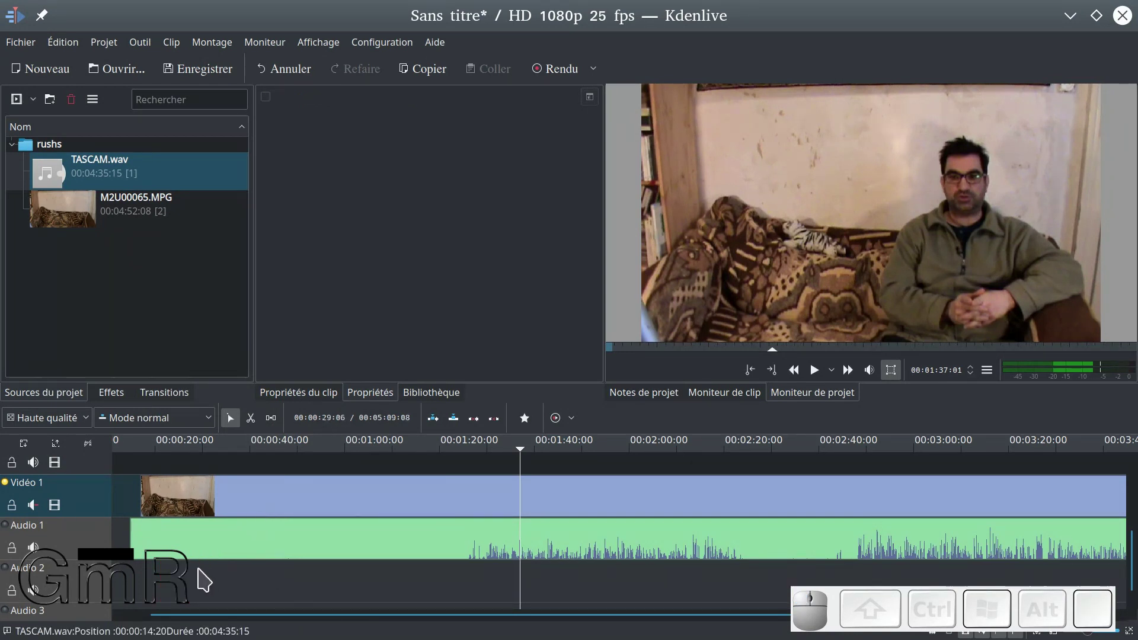
- Select the M2U00065.MPG video clip and the TASCAM.wav clip together and group them again
{"action": "scroll", "coordinate": [216, 588], "scroll_direction": "right", "scroll_amount": 2}
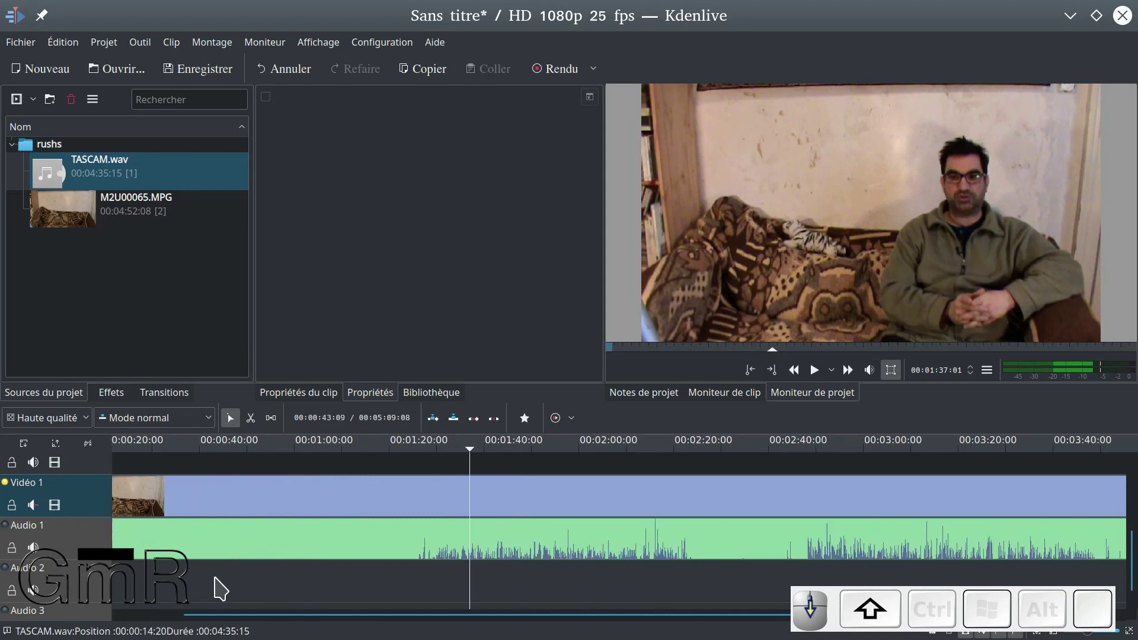
{"action": "scroll", "coordinate": [220, 588], "scroll_direction": "down", "scroll_amount": 5, "text": "ctrl"}
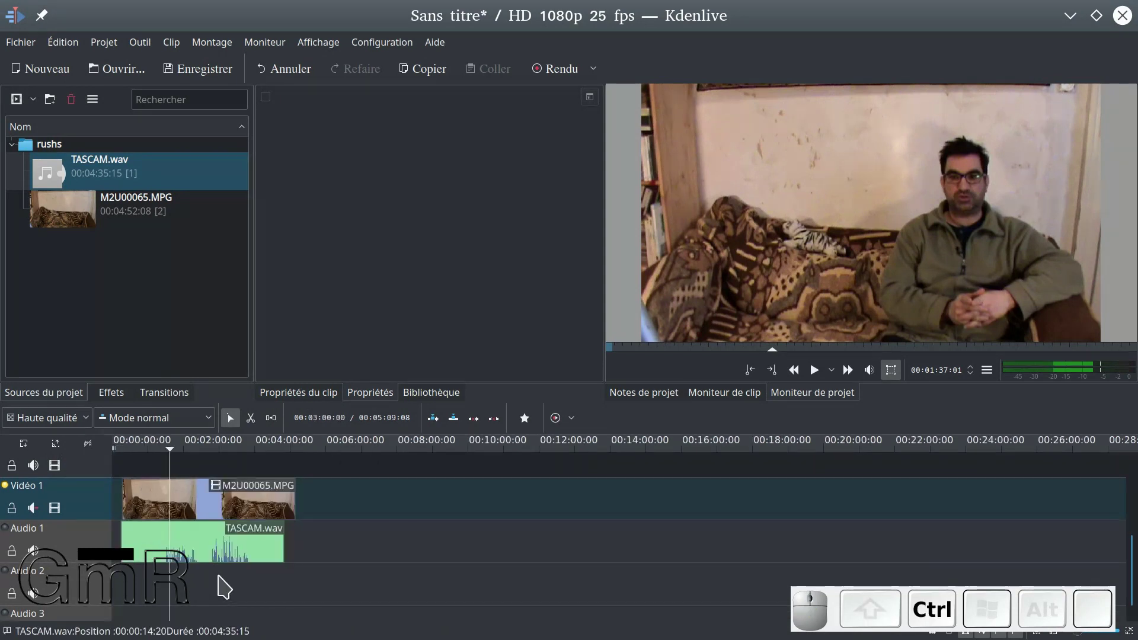
{"action": "left_click_drag", "start_coordinate": [118, 462], "coordinate": [326, 586]}
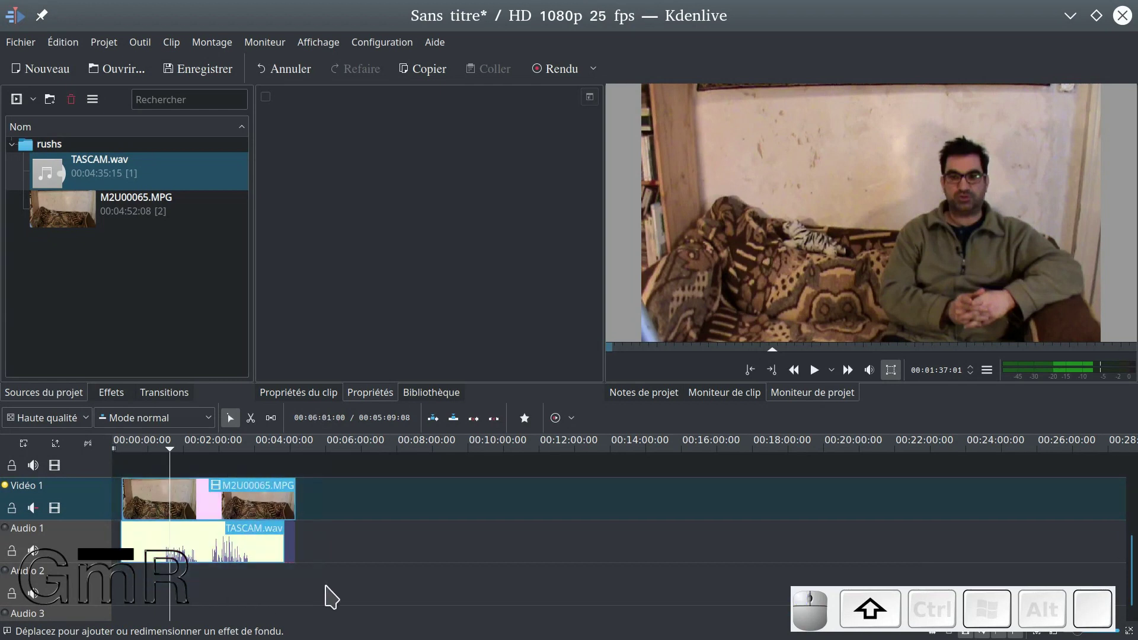
{"action": "key", "text": "ctrl+g"}
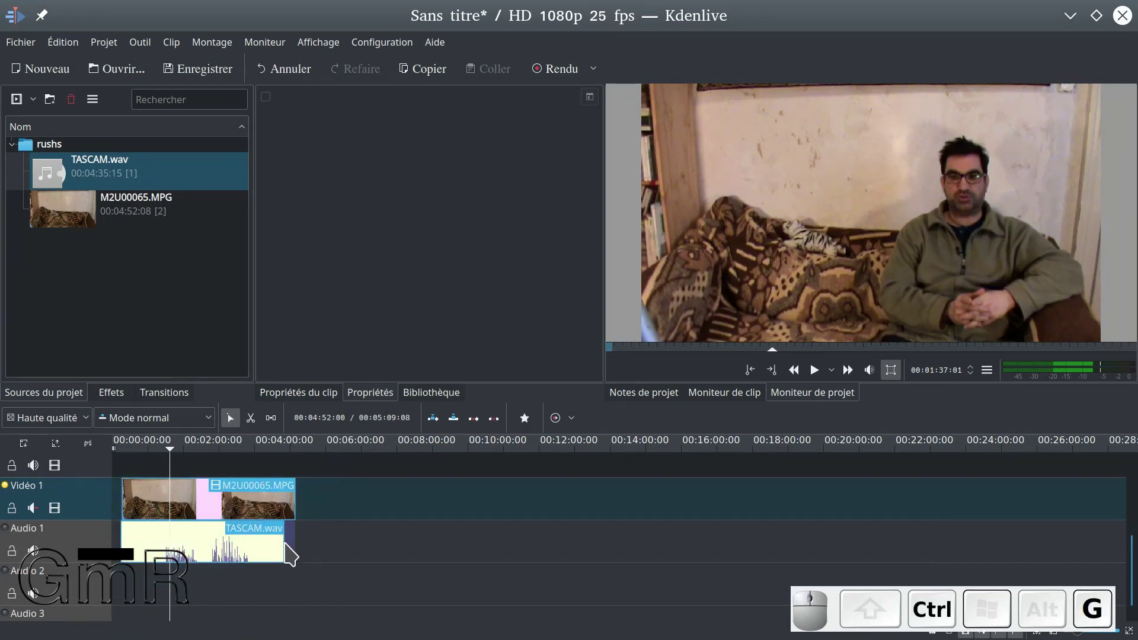
- Move the grouped M2U00065.MPG and TASCAM.wav clips back to the start of the timeline
{"action": "mouse_move", "coordinate": [234, 513]}
{"action": "left_mouse_down"}
{"action": "mouse_move", "coordinate": [307, 517]}
{"action": "mouse_move", "coordinate": [224, 514]}
{"action": "left_mouse_up"}
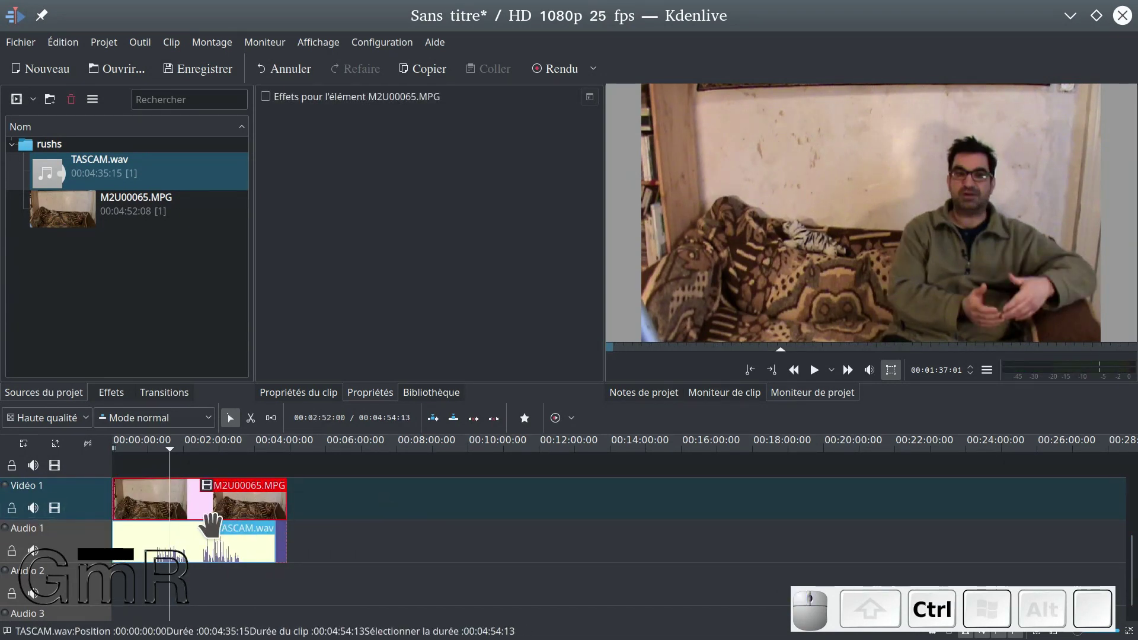
{"action": "scroll", "coordinate": [205, 521], "scroll_direction": "up", "scroll_amount": 4, "text": "ctrl"}
{"action": "scroll", "coordinate": [205, 521], "scroll_direction": "down", "scroll_amount": 2, "text": "ctrl"}
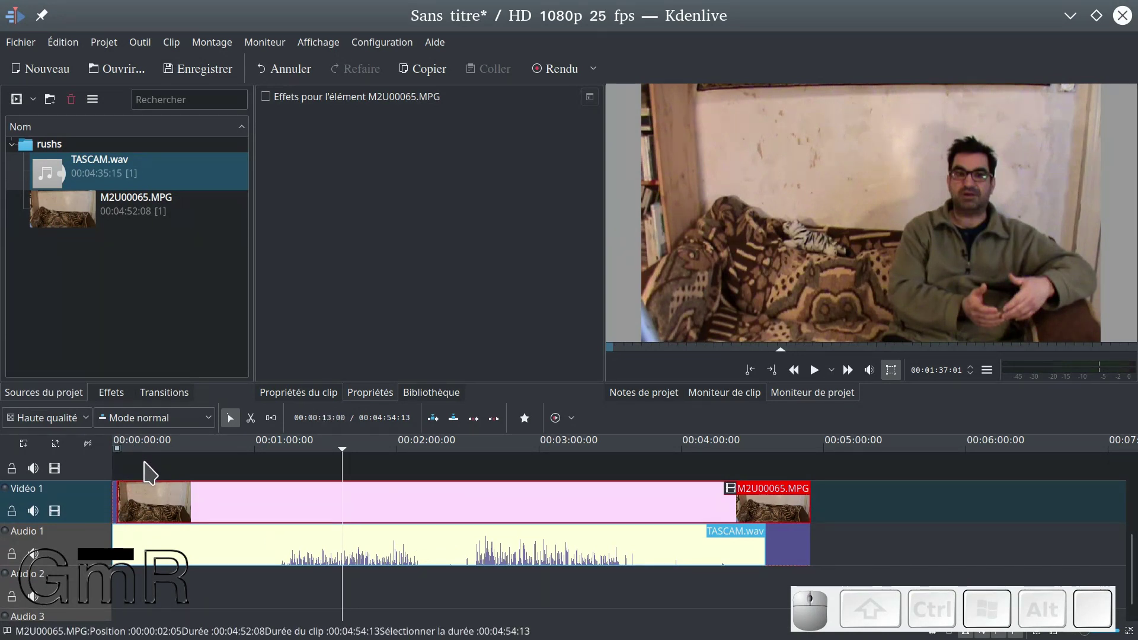
{"action": "scroll", "coordinate": [243, 533], "scroll_direction": "up", "scroll_amount": 2, "text": "ctrl"}
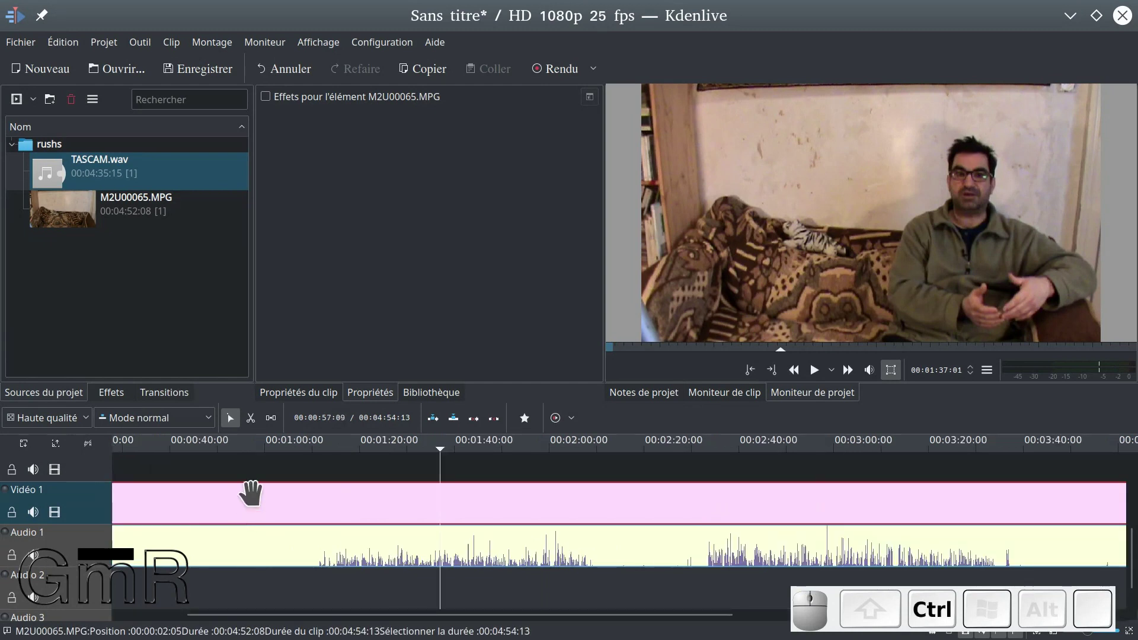
- Scrub through the opening seconds of the timeline and examine where the first scene starts
{"action": "left_click", "coordinate": [246, 455]}
{"action": "key", "text": "Home"}
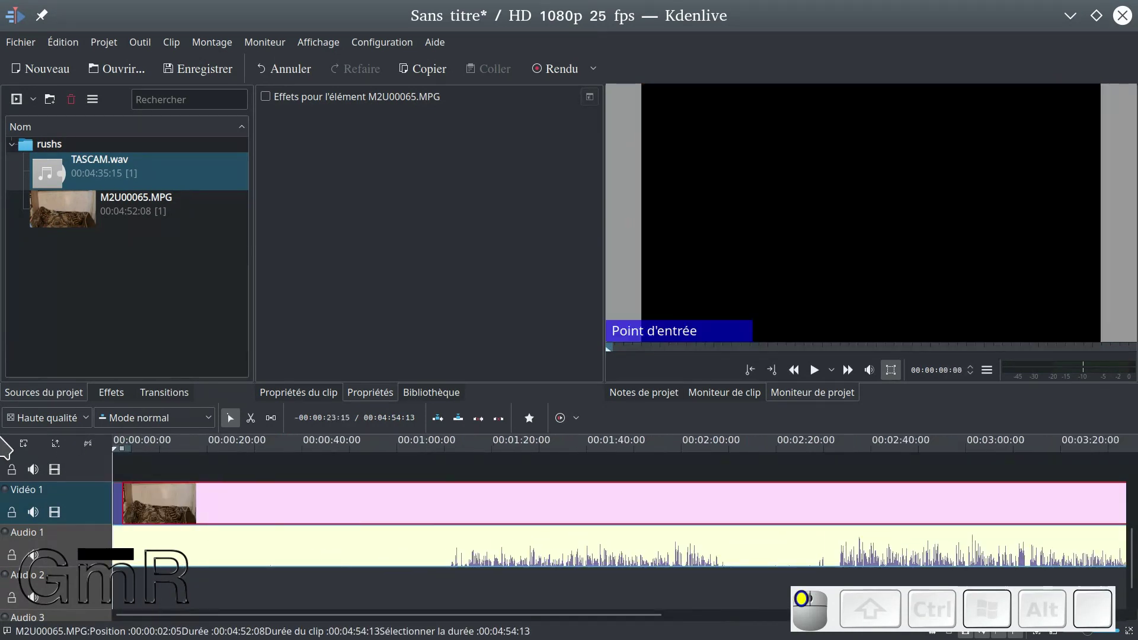
{"action": "left_click", "coordinate": [119, 466]}
{"action": "left_click", "coordinate": [152, 468]}
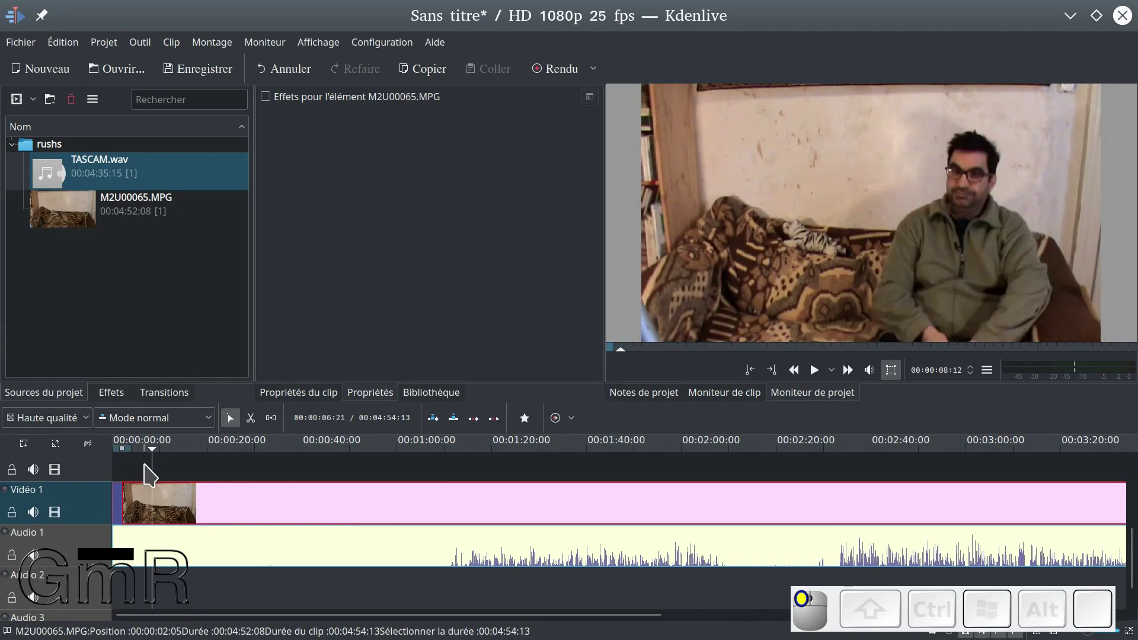
{"action": "left_click", "coordinate": [162, 462]}
{"action": "left_click", "coordinate": [174, 463]}
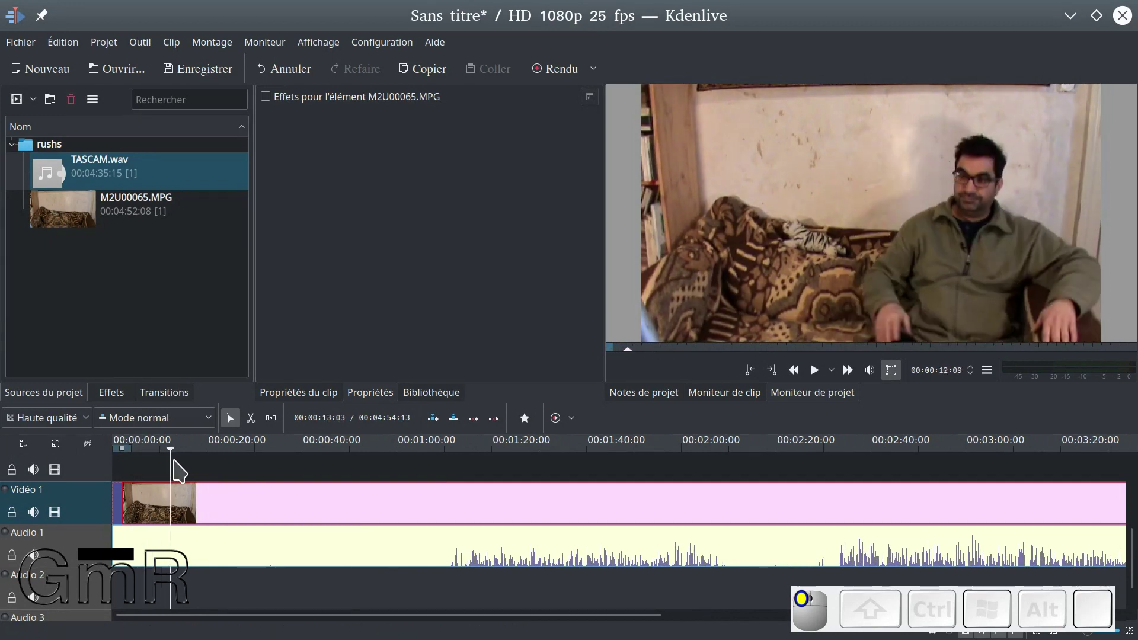
{"action": "left_click_drag", "start_coordinate": [173, 464], "coordinate": [212, 466]}
{"action": "left_click_drag", "start_coordinate": [223, 464], "coordinate": [185, 466]}
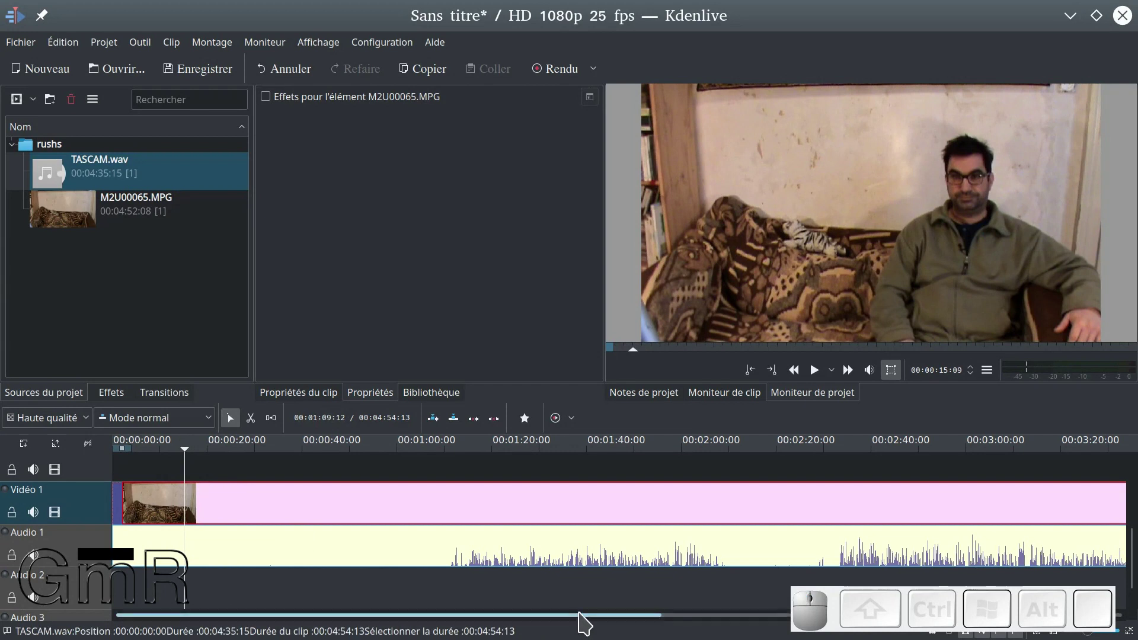
{"action": "mouse_move", "coordinate": [169, 456]}
{"action": "left_mouse_down"}
{"action": "mouse_move", "coordinate": [145, 457]}
{"action": "mouse_move", "coordinate": [164, 459]}
{"action": "left_mouse_up"}
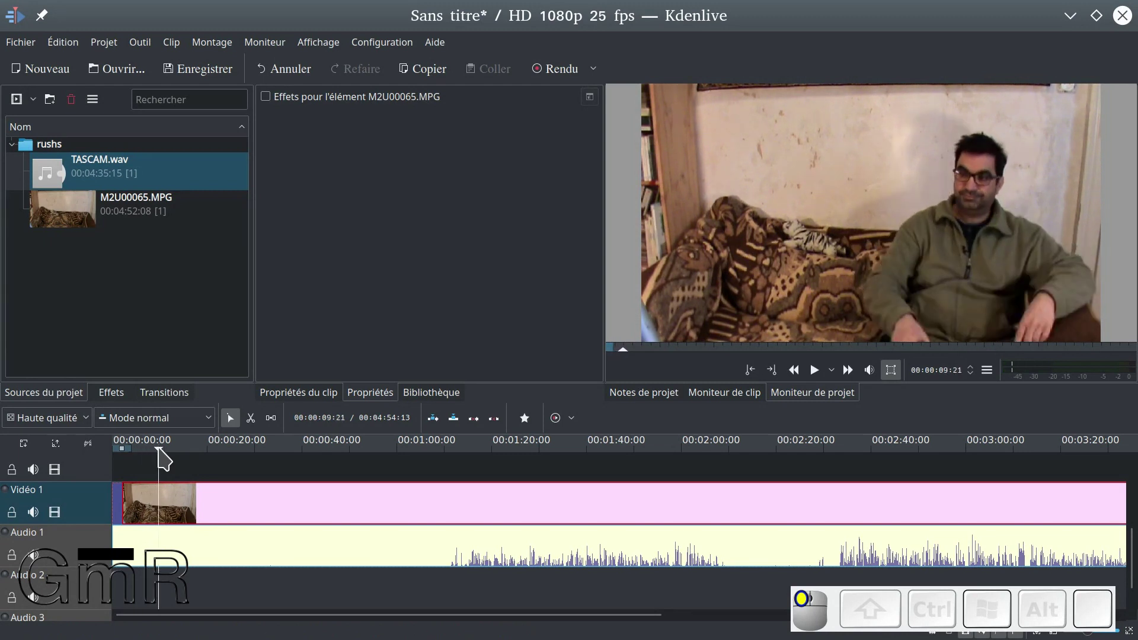
{"action": "left_click", "coordinate": [230, 418]}
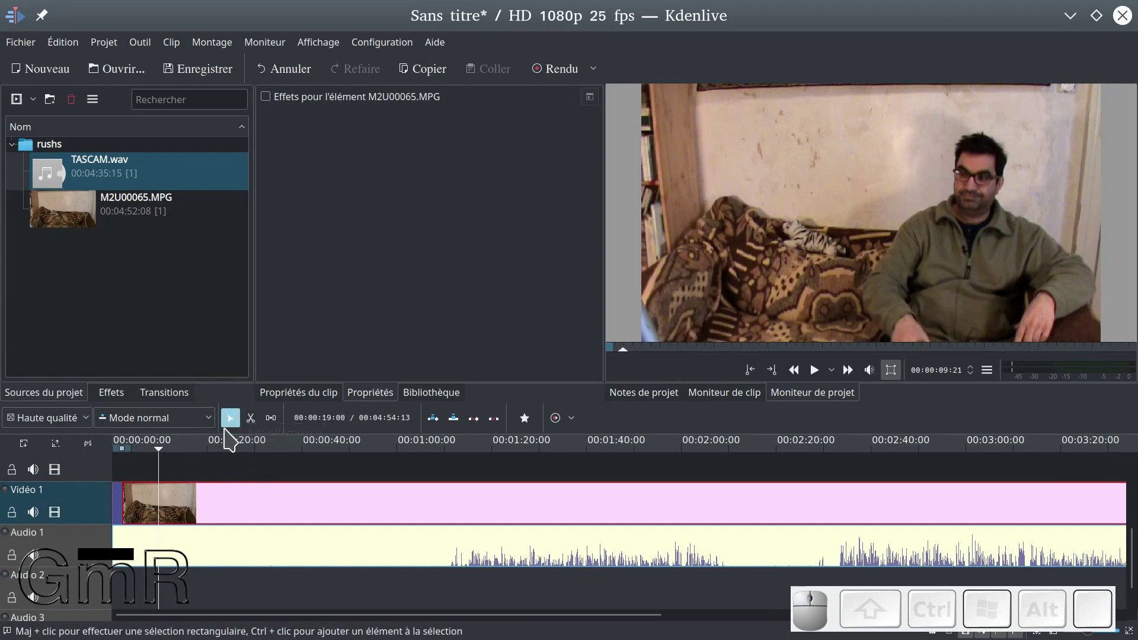
{"action": "scroll", "coordinate": [381, 490], "scroll_direction": "right", "scroll_amount": 5}
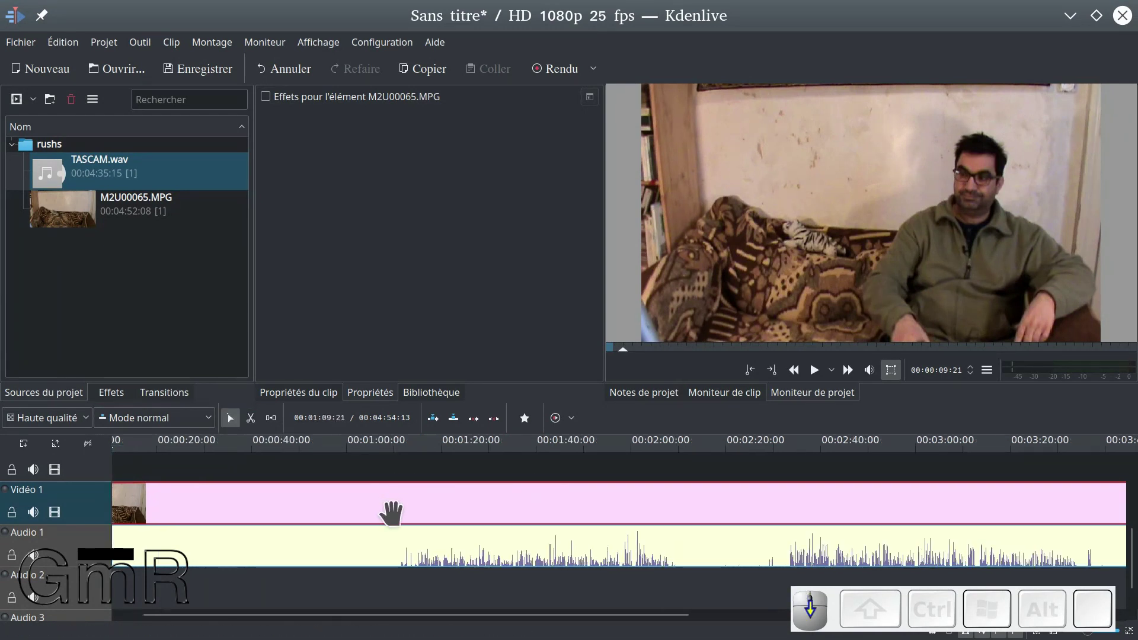
{"action": "scroll", "coordinate": [229, 529], "scroll_direction": "left", "scroll_amount": 5}
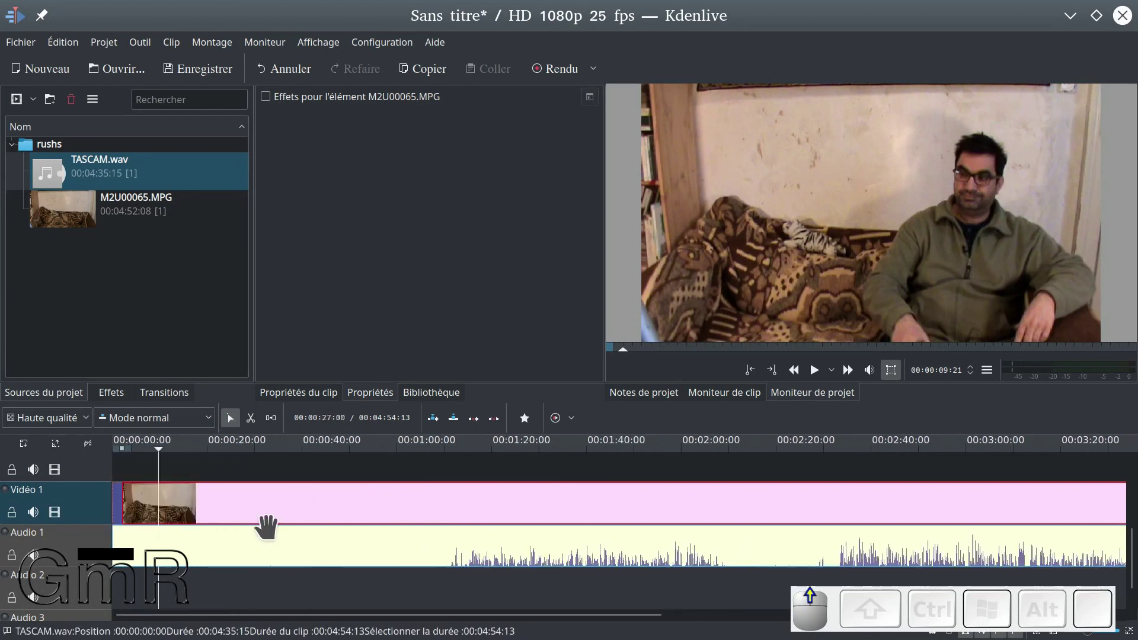
- Play the timeline from about 00:02:27 to find where the second scene begins
{"action": "left_click", "coordinate": [810, 460]}
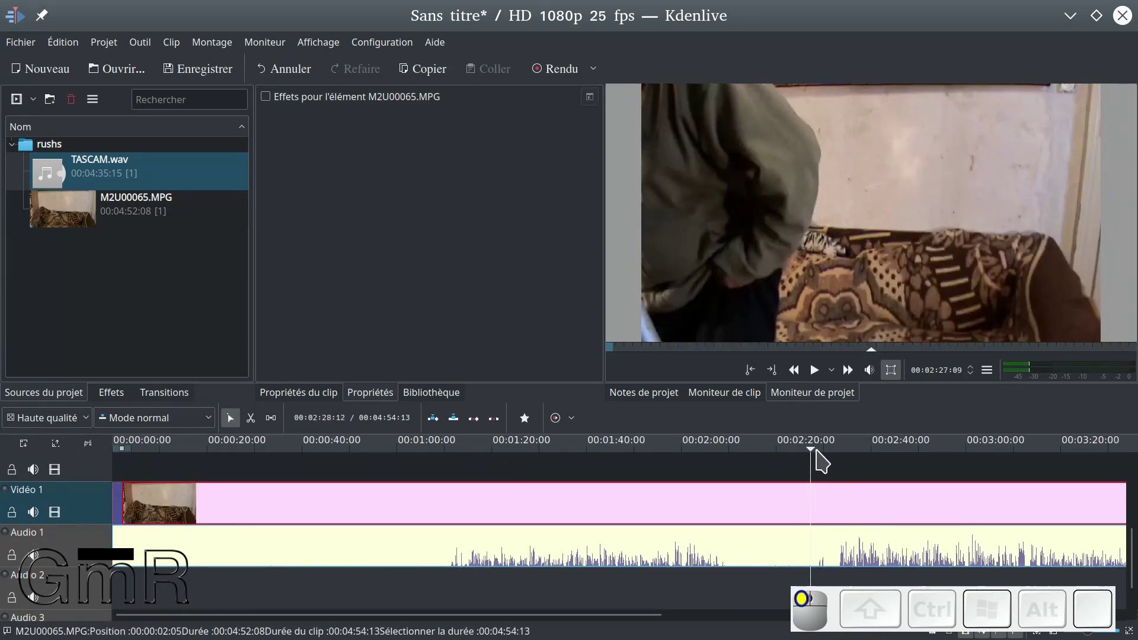
{"action": "left_click", "coordinate": [817, 456]}
{"action": "left_click_drag", "start_coordinate": [817, 454], "coordinate": [812, 460]}
{"action": "key", "text": "space"}
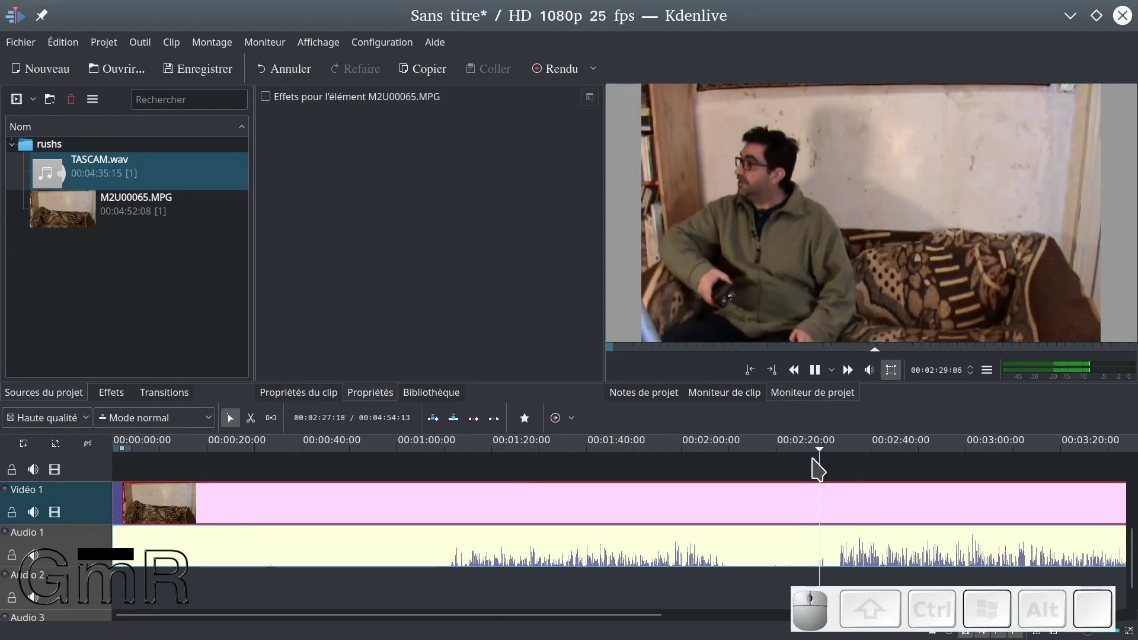
{"action": "key", "text": "space"}
{"action": "key", "text": "space"}
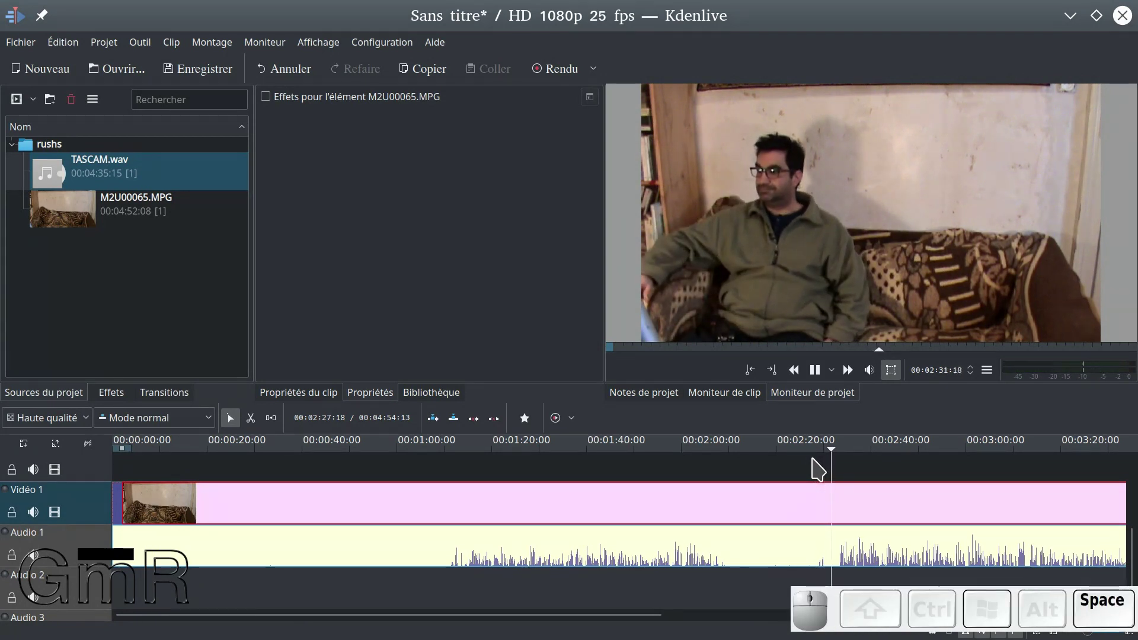
{"action": "key", "text": "space"}
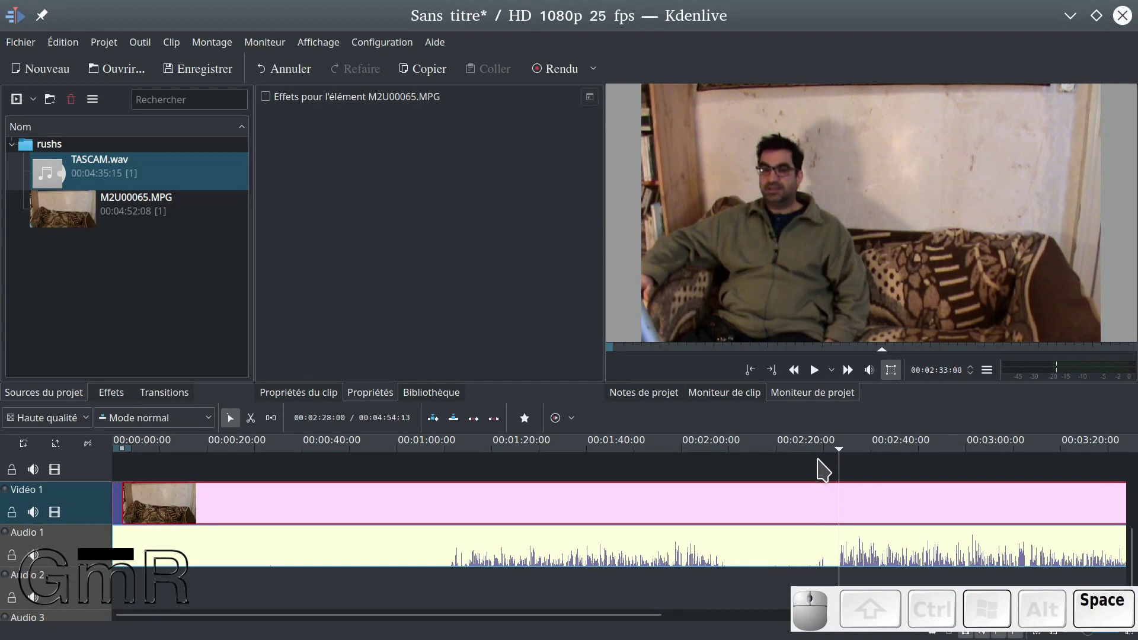
- Replay from about 00:02:30 and cut the grouped clips at 00:02:31:09, where the second scene begins
{"action": "left_click", "coordinate": [824, 454]}
{"action": "key", "text": "space"}
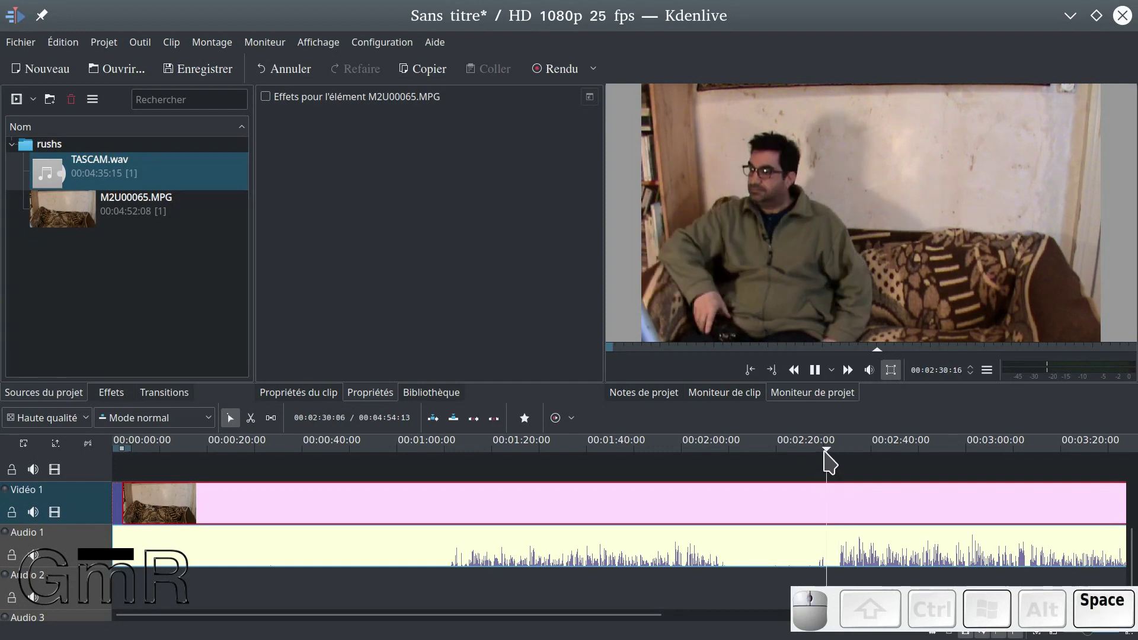
{"action": "key", "text": "space"}
{"action": "left_click", "coordinate": [251, 417]}
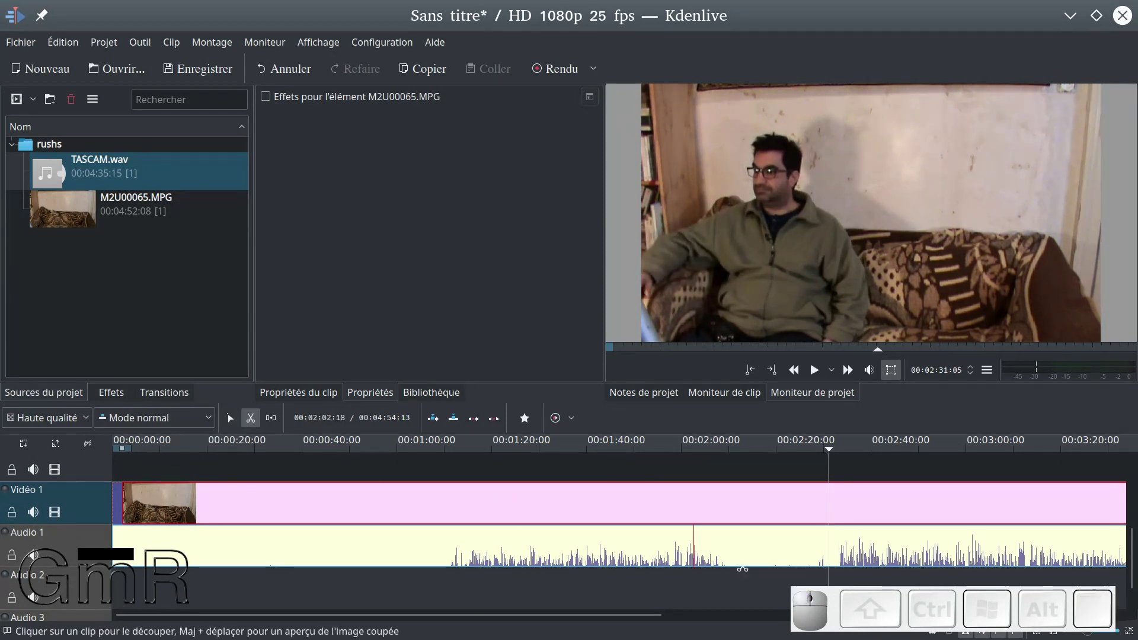
{"action": "left_click", "coordinate": [830, 545]}
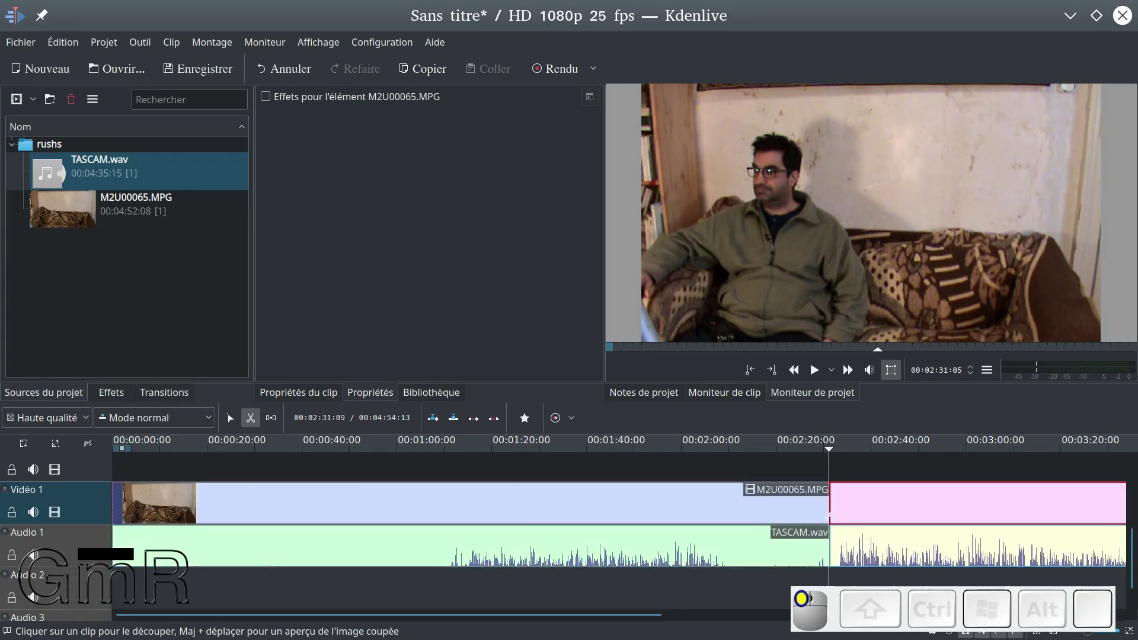
{"action": "left_click", "coordinate": [231, 418]}
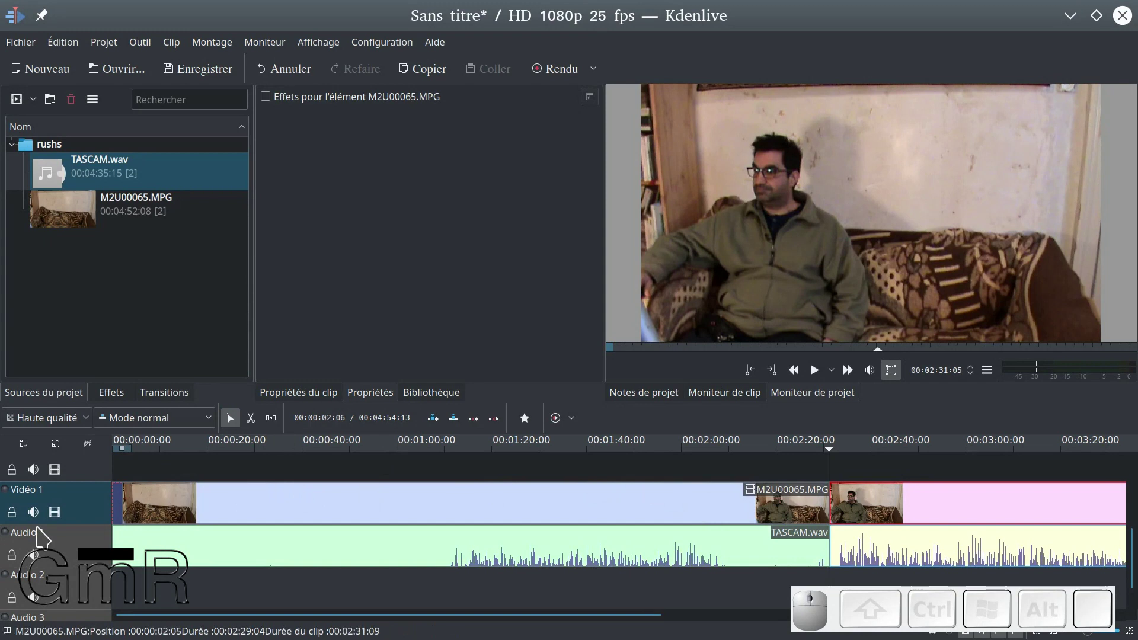
- Move the second-scene group to the timeline start on the Vidéo 3 and Vidéo 2 tracks, and enlarge the timeline area
{"action": "scroll", "coordinate": [59, 560], "scroll_direction": "up", "scroll_amount": 1}
{"action": "left_click_drag", "start_coordinate": [902, 554], "coordinate": [64, 490]}
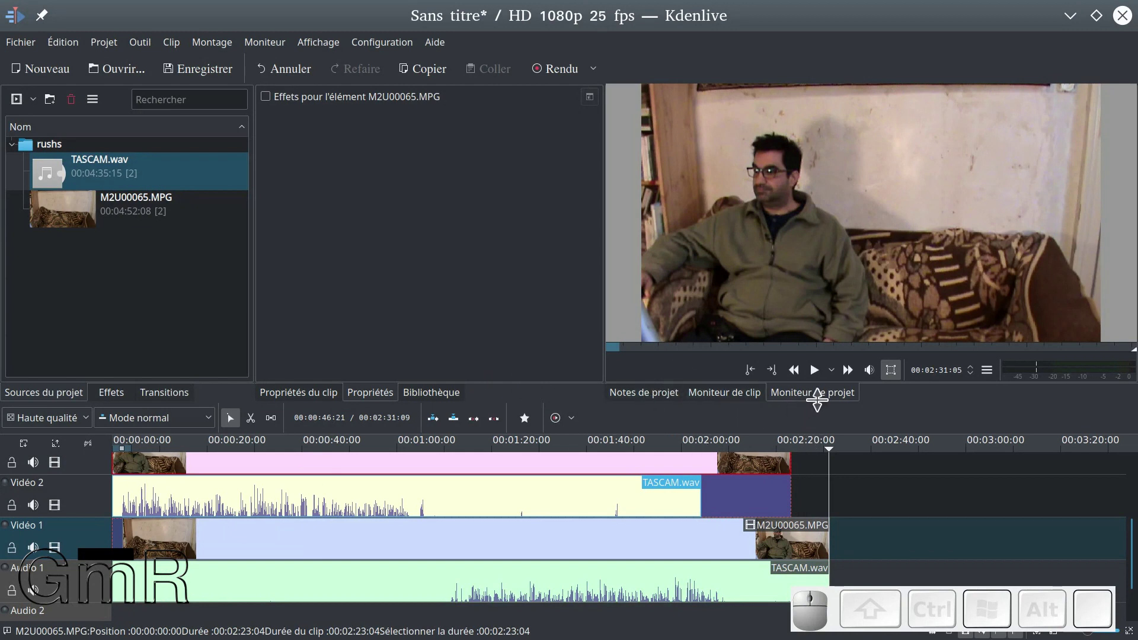
{"action": "left_click_drag", "start_coordinate": [833, 398], "coordinate": [830, 314]}
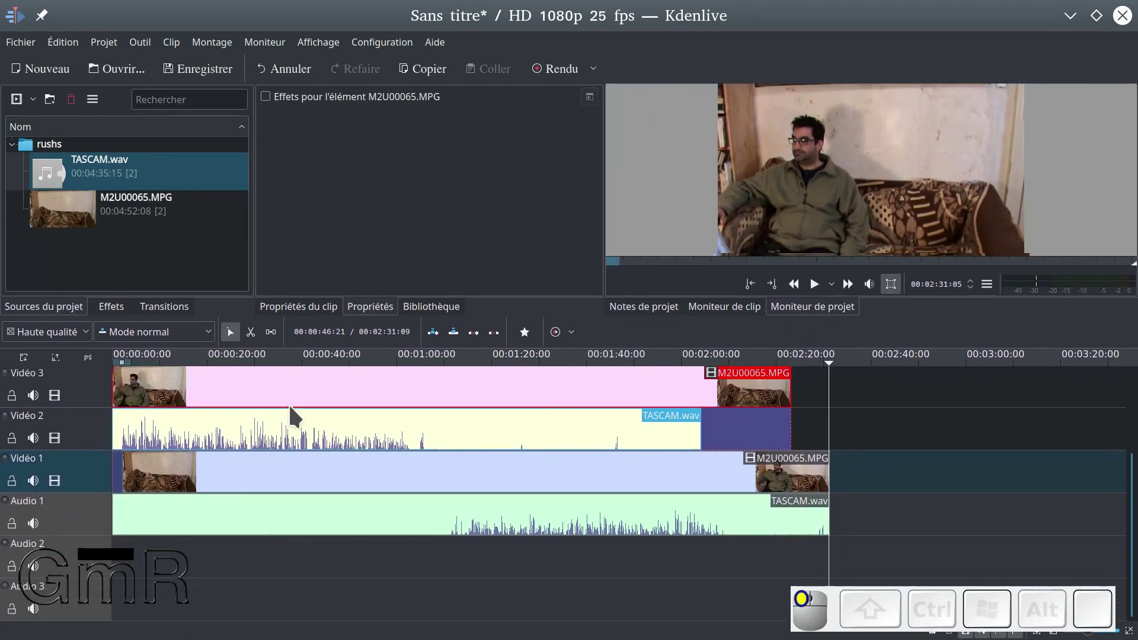
{"action": "scroll", "coordinate": [77, 472], "scroll_direction": "up", "scroll_amount": 3}
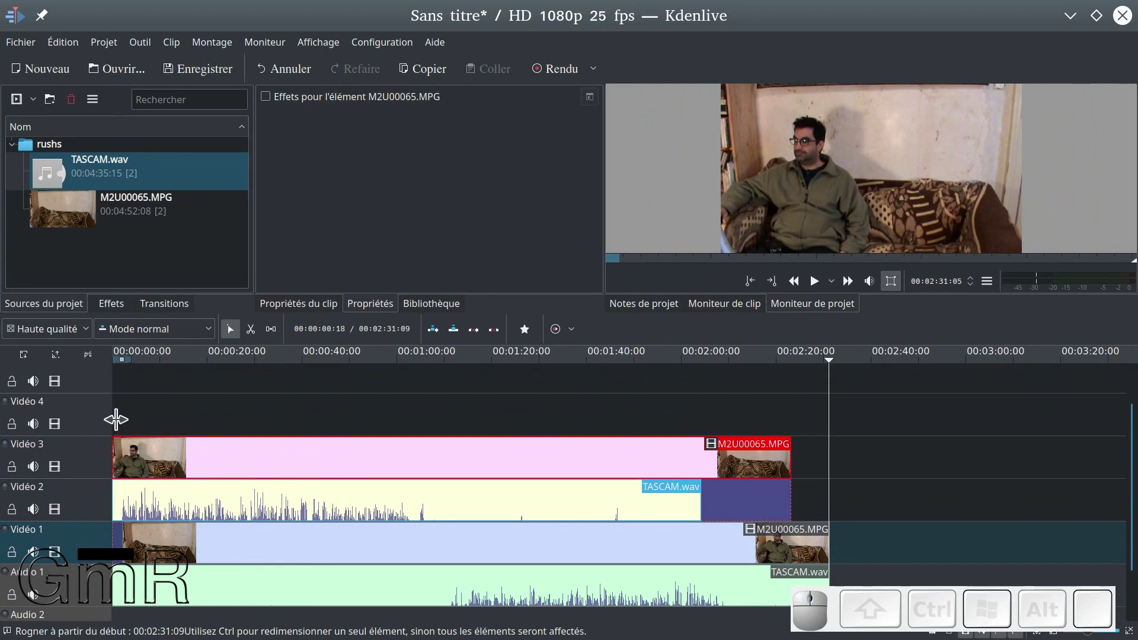
- Scrub the stacked scenes to 00:01:10:15 and hide the Vidéo 3 track's image to view the first scene underneath
{"action": "left_click_drag", "start_coordinate": [126, 422], "coordinate": [378, 453]}
{"action": "left_click", "coordinate": [388, 402]}
{"action": "left_click", "coordinate": [444, 395]}
{"action": "mouse_move", "coordinate": [448, 396]}
{"action": "left_mouse_down"}
{"action": "mouse_move", "coordinate": [459, 409]}
{"action": "mouse_move", "coordinate": [444, 416]}
{"action": "left_mouse_up"}
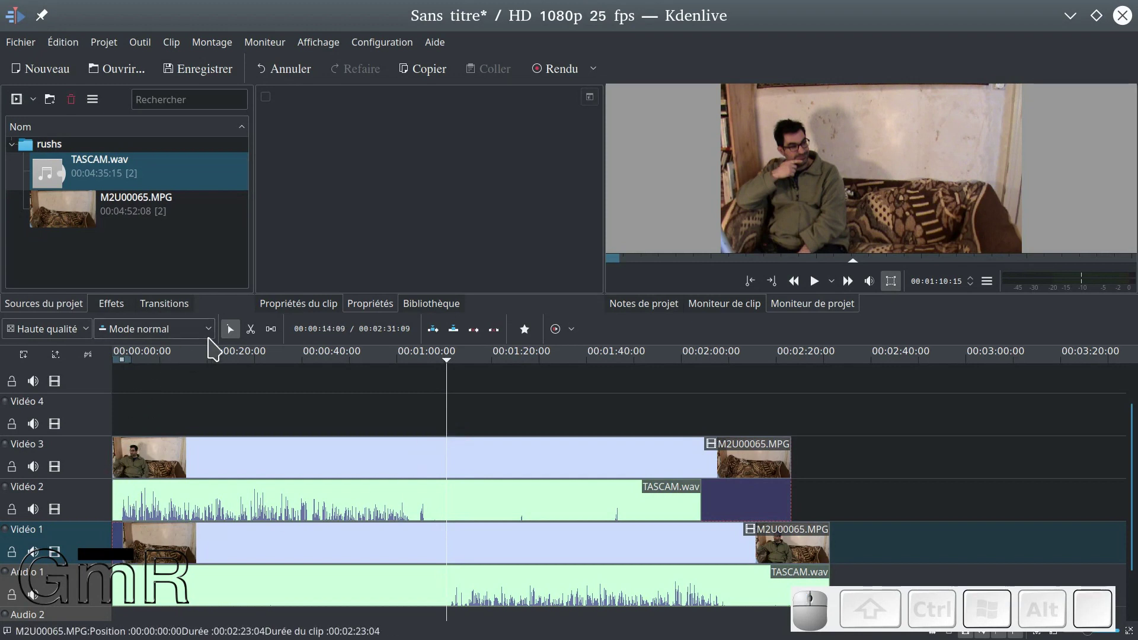
{"action": "left_click", "coordinate": [251, 329]}
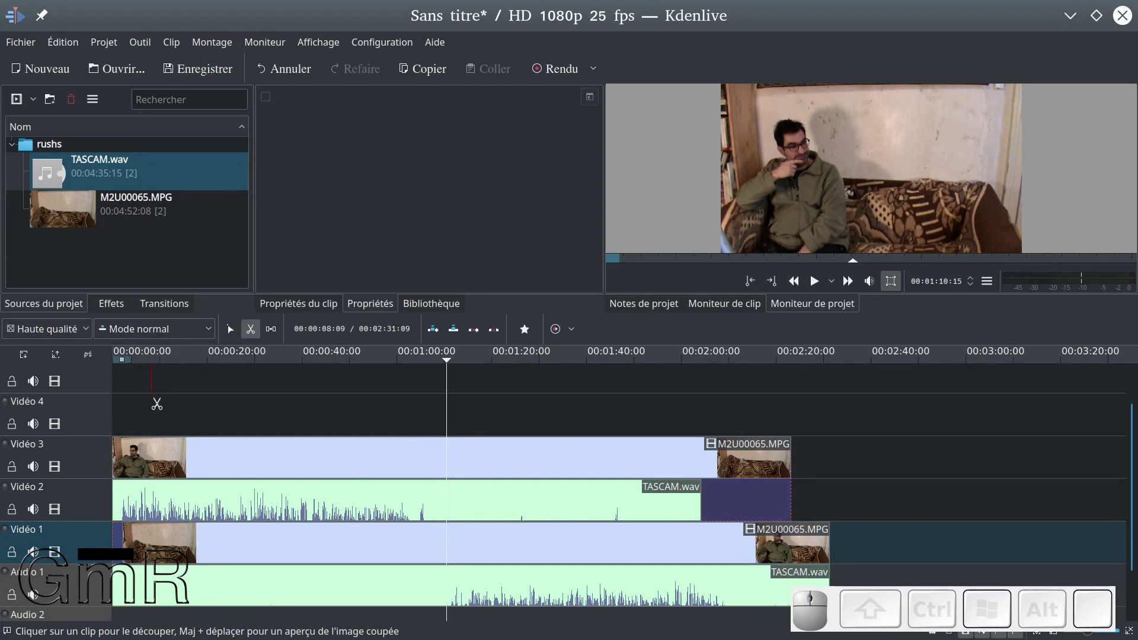
{"action": "left_click", "coordinate": [55, 466]}
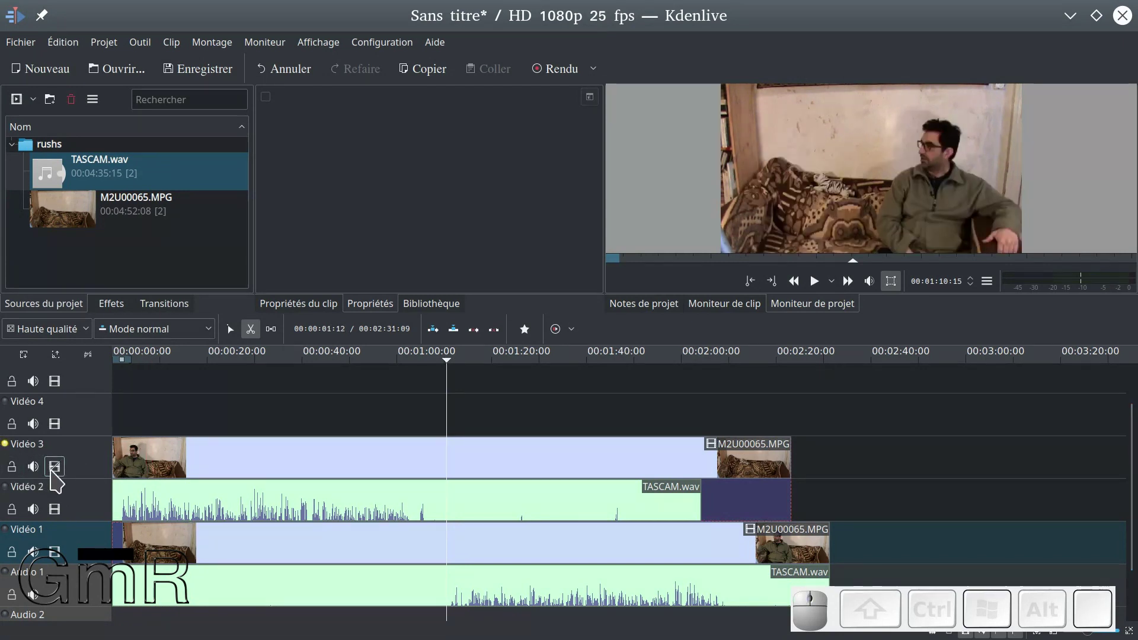
- Find where the actor is seated in the first scene and cut the Vidéo 1 and Audio 1 group at 00:00:08:00
{"action": "left_click", "coordinate": [134, 358]}
{"action": "scroll", "coordinate": [135, 370], "scroll_direction": "up", "scroll_amount": 1}
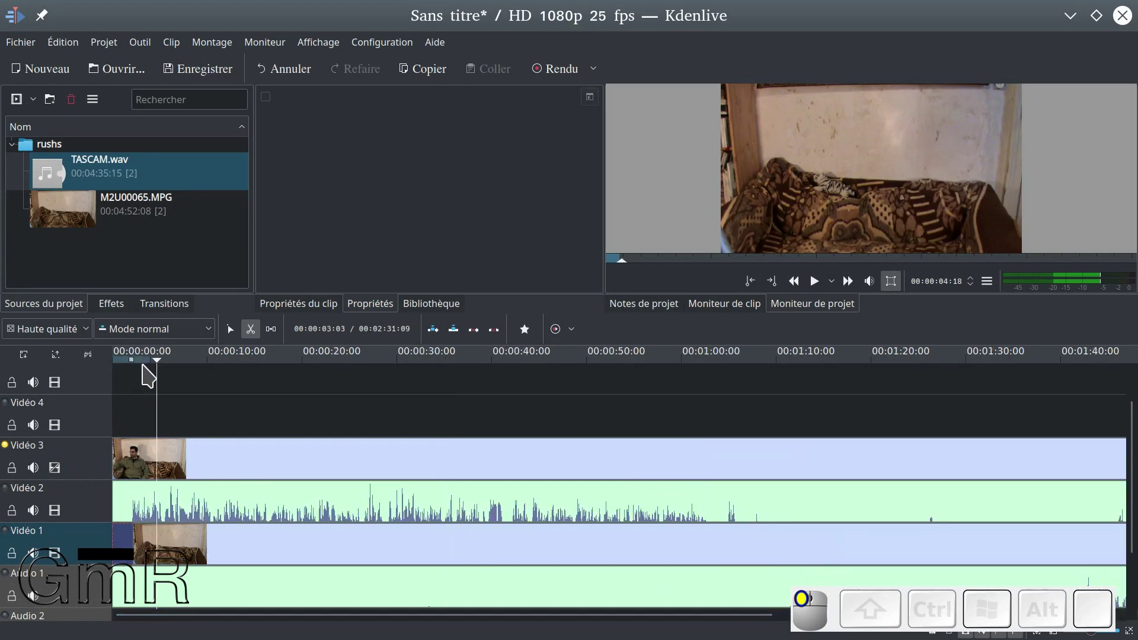
{"action": "scroll", "coordinate": [148, 373], "scroll_direction": "up", "scroll_amount": 1}
{"action": "left_click_drag", "start_coordinate": [201, 359], "coordinate": [262, 397]}
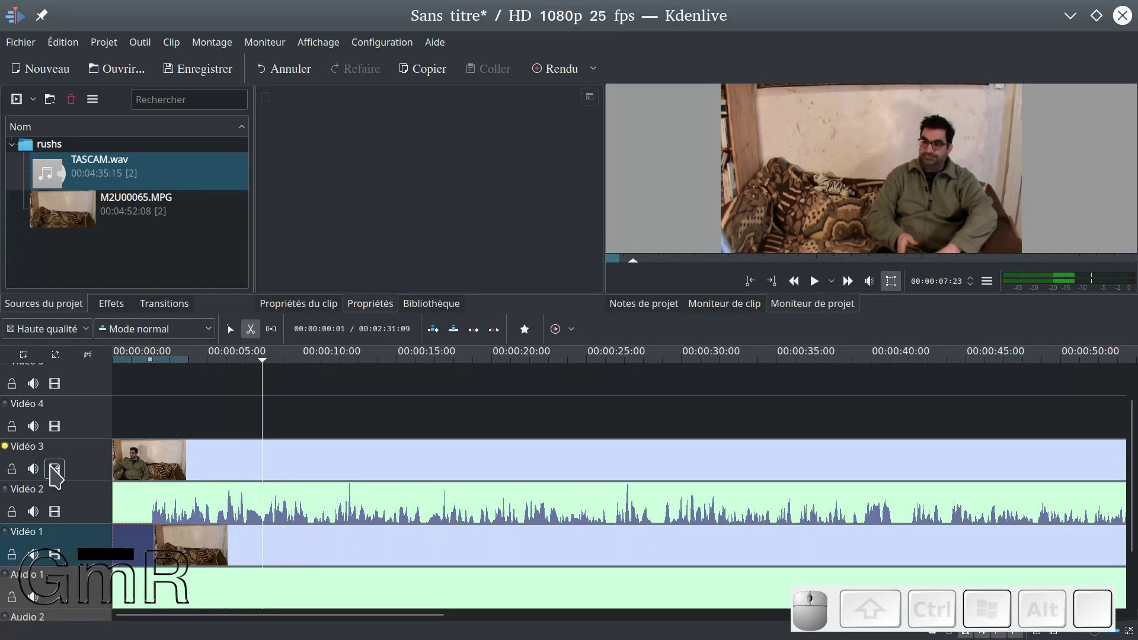
{"action": "left_click", "coordinate": [264, 550]}
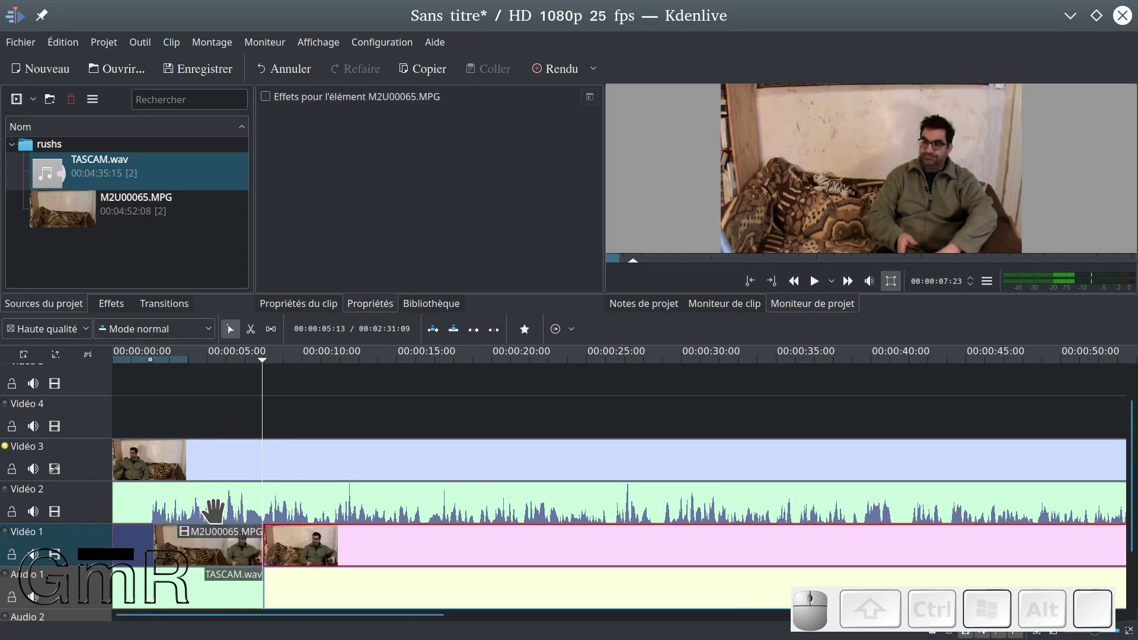
- Delete the 8-second opening piece of the first scene and slide the remaining Vidéo 1 and Audio 1 group to the timeline start
{"action": "left_click", "coordinate": [208, 542]}
{"action": "key", "text": "Delete"}
{"action": "left_click_drag", "start_coordinate": [332, 548], "coordinate": [180, 548]}
{"action": "left_click_drag", "start_coordinate": [155, 394], "coordinate": [239, 416]}
{"action": "left_click", "coordinate": [180, 468]}
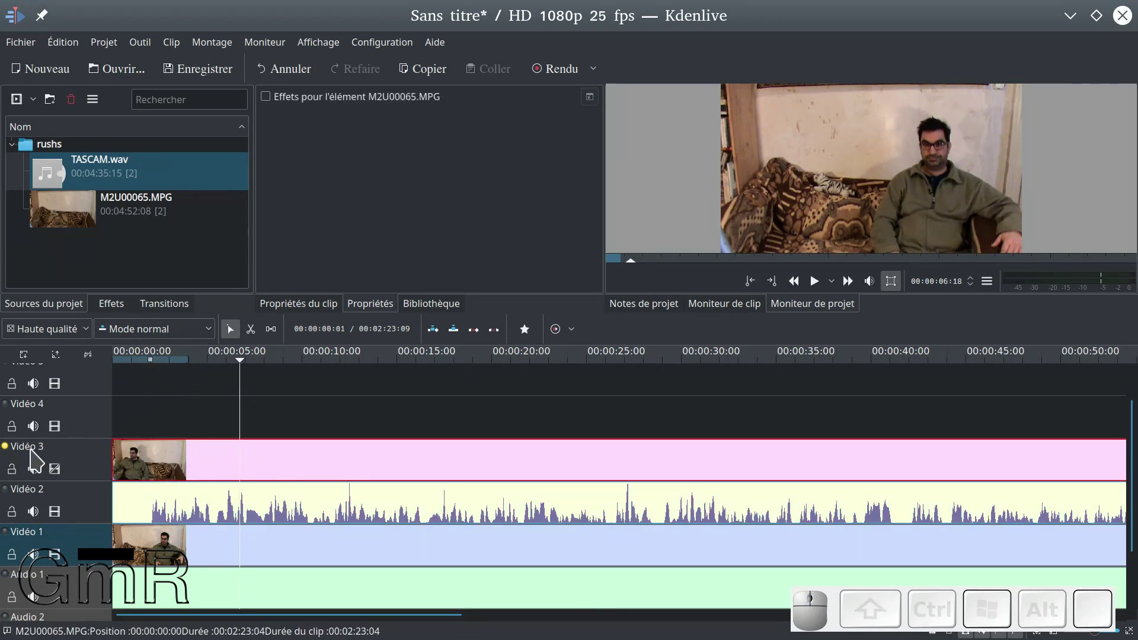
{"action": "scroll", "coordinate": [41, 465], "scroll_direction": "down", "scroll_amount": 2}
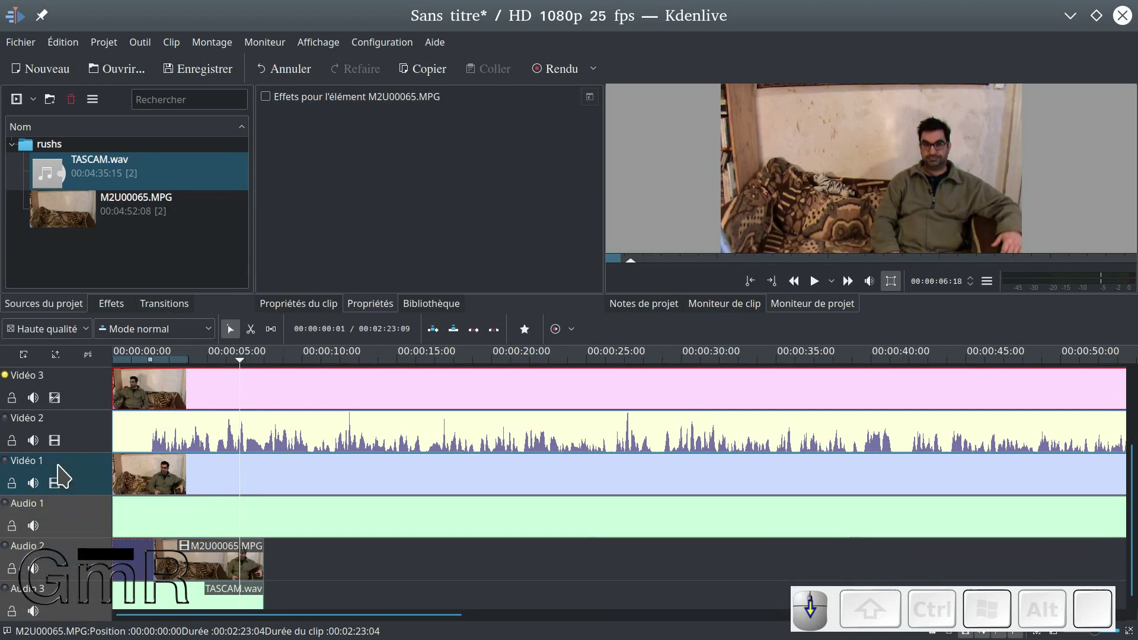
{"action": "left_click", "coordinate": [252, 574]}
{"action": "key", "text": "Delete"}
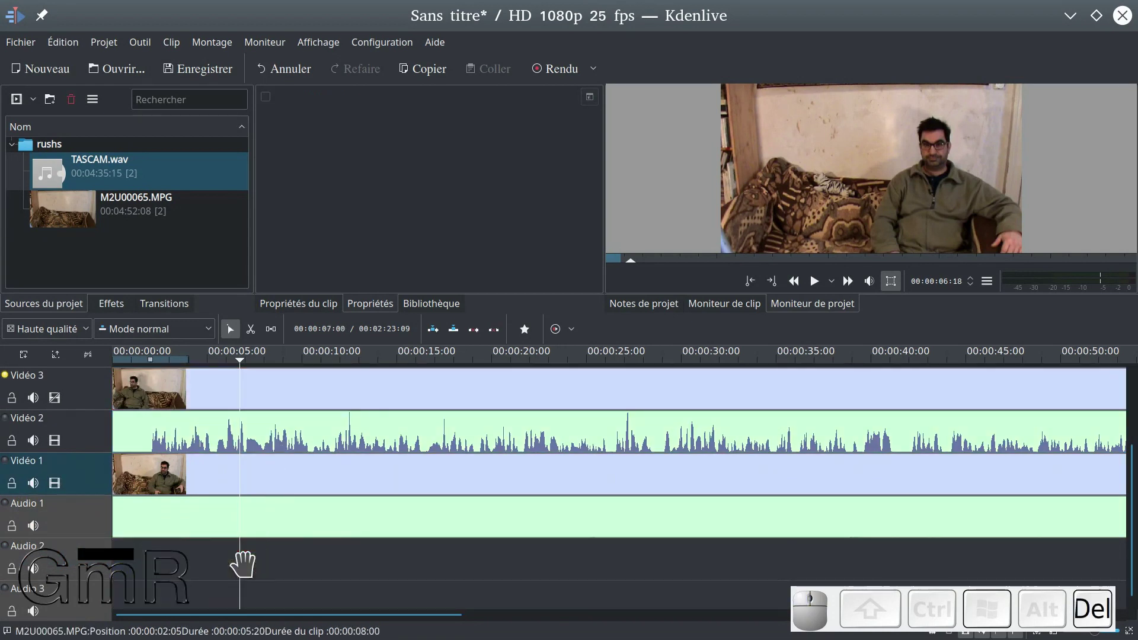
- Ungroup the second scene's M2U00065.MPG clip on Vidéo 3 from its TASCAM.wav clip on Vidéo 2
{"action": "left_click", "coordinate": [258, 401]}
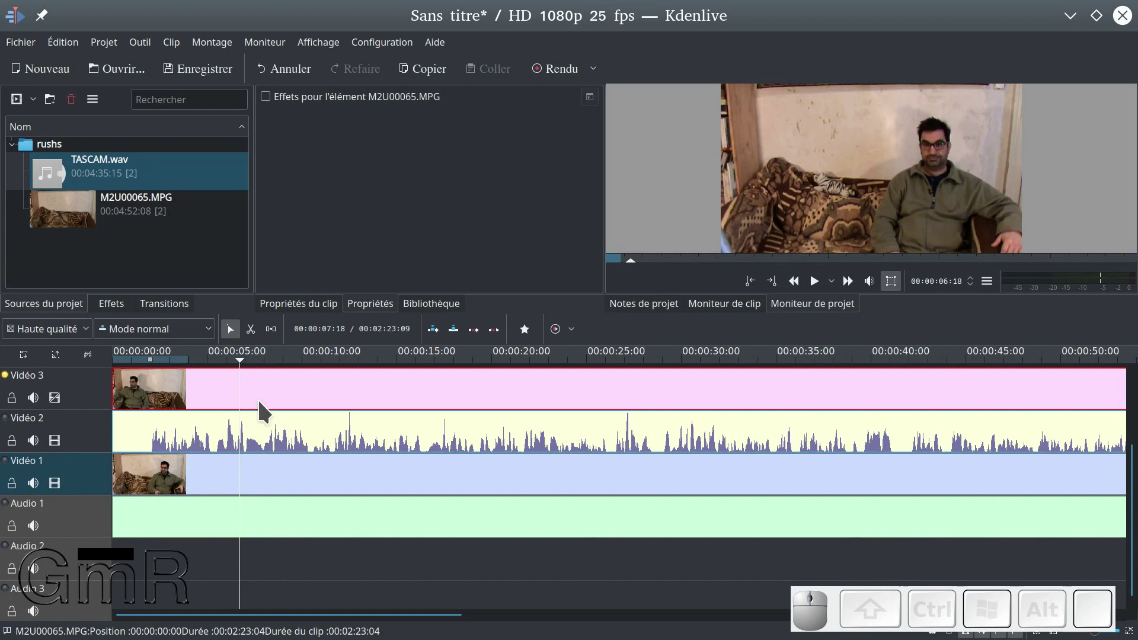
{"action": "right_click", "coordinate": [259, 401]}
{"action": "left_click", "coordinate": [298, 211]}
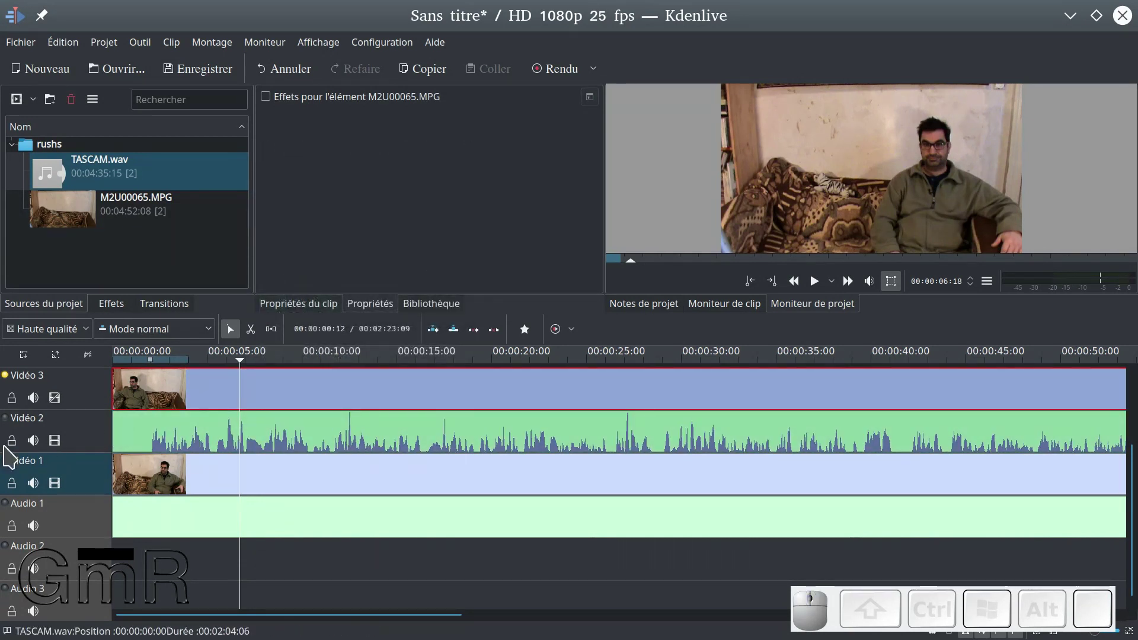
- Move the second scene's TASCAM.wav clip down to Audio 2 and its M2U00065.MPG clip down to Vidéo 2
{"action": "left_click", "coordinate": [296, 432]}
{"action": "left_click_drag", "start_coordinate": [311, 439], "coordinate": [244, 568]}
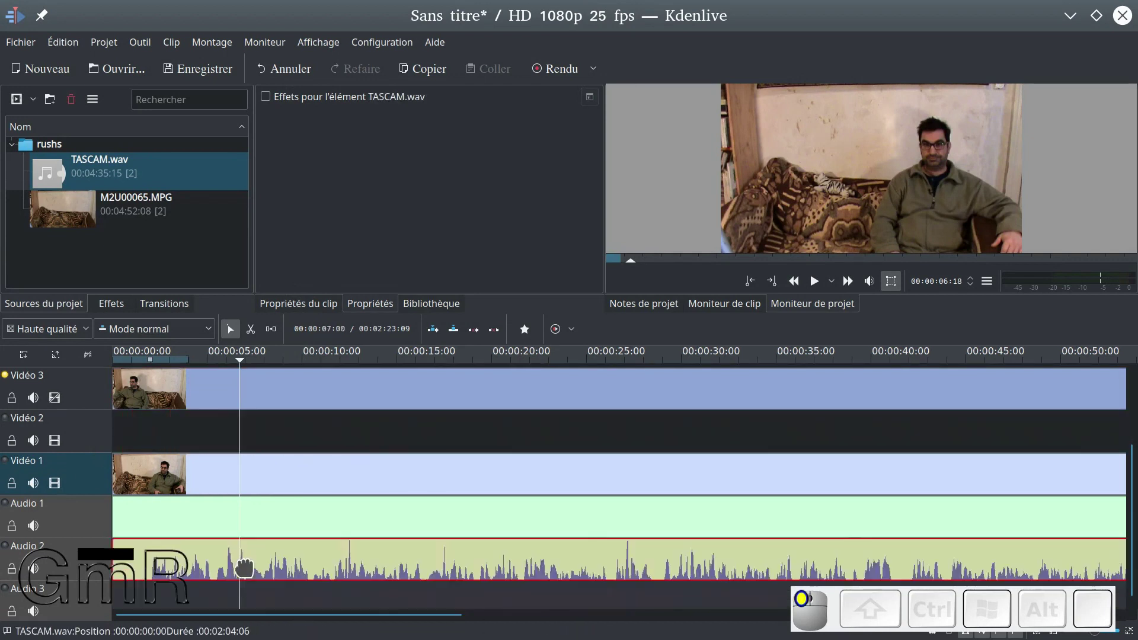
{"action": "left_click", "coordinate": [203, 384]}
{"action": "left_click_drag", "start_coordinate": [206, 418], "coordinate": [203, 423]}
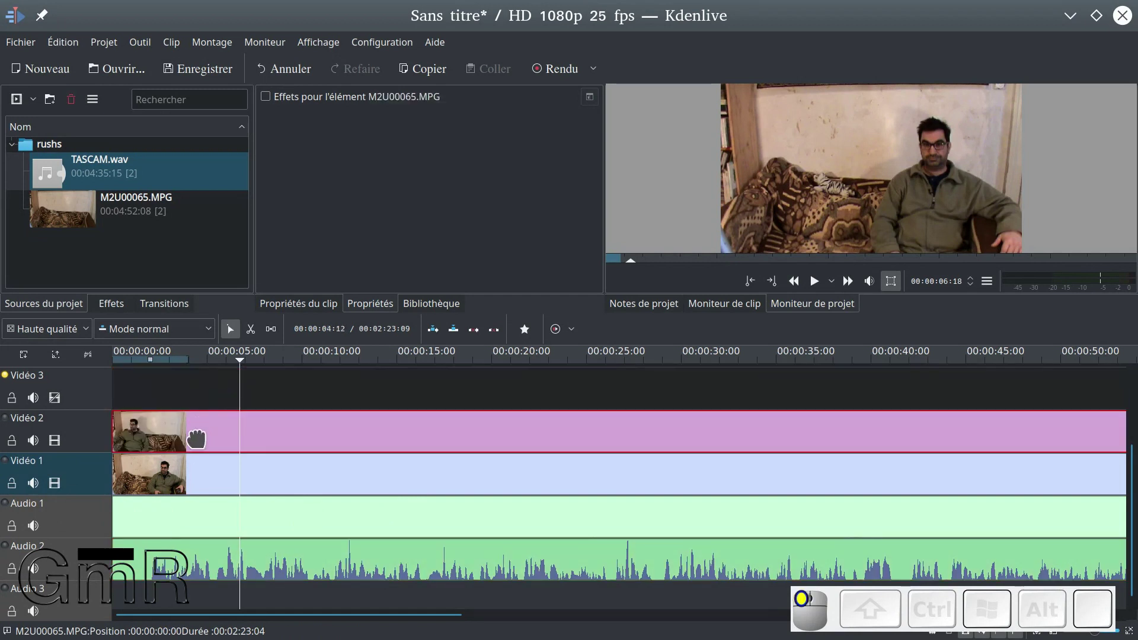
{"action": "left_click", "coordinate": [291, 564]}
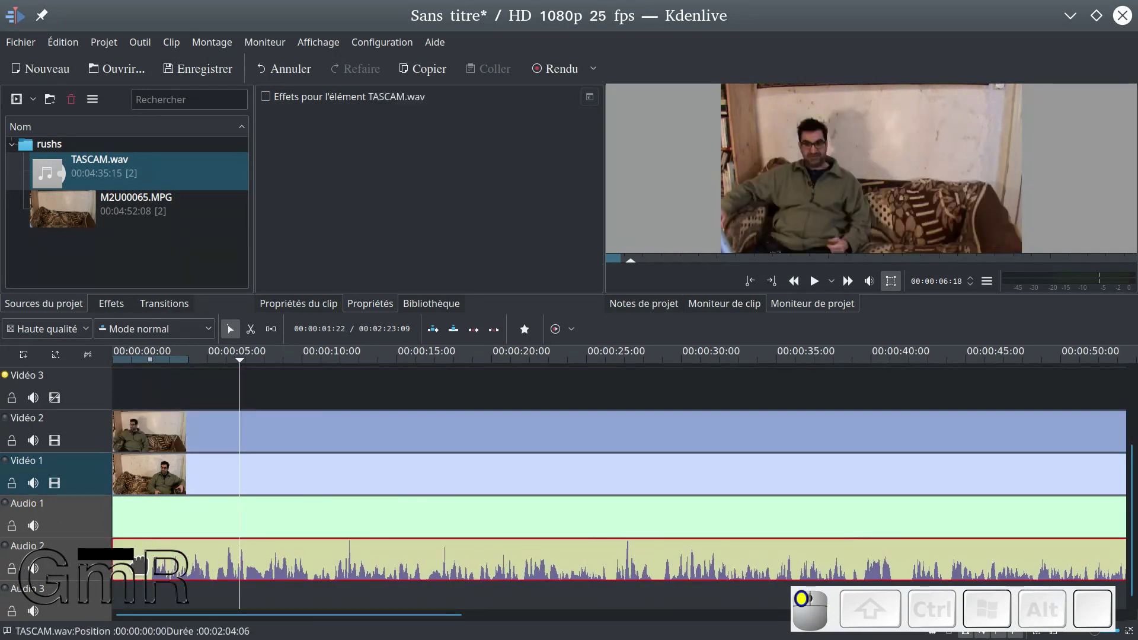
{"action": "left_click_drag", "start_coordinate": [210, 505], "coordinate": [145, 510]}
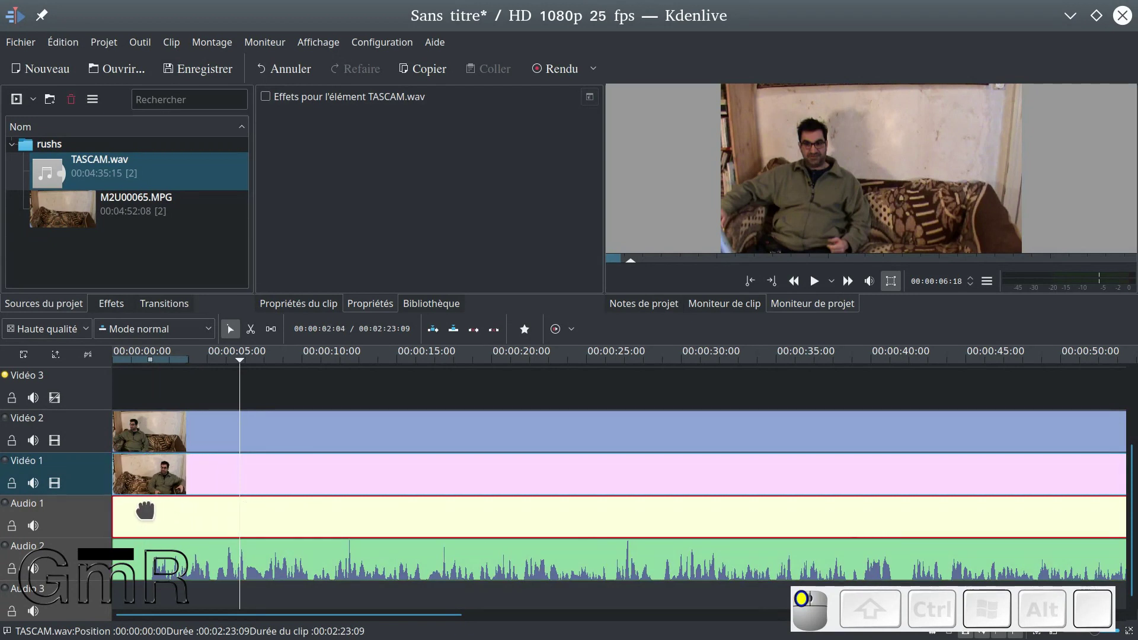
{"action": "left_click", "coordinate": [182, 391]}
{"action": "left_click_drag", "start_coordinate": [201, 406], "coordinate": [239, 422]}
- Add an Affine transition between the Vidéo 2 and Vidéo 1 clips and extend it from the timeline start to the clips' end
{"action": "left_click", "coordinate": [285, 444]}
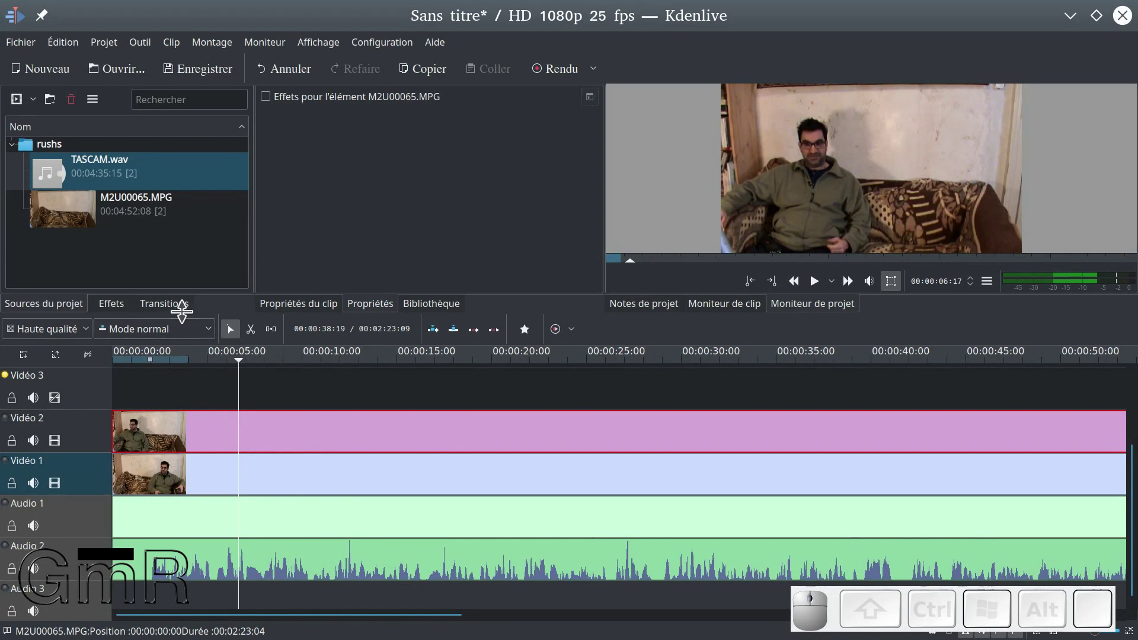
{"action": "left_click", "coordinate": [113, 304]}
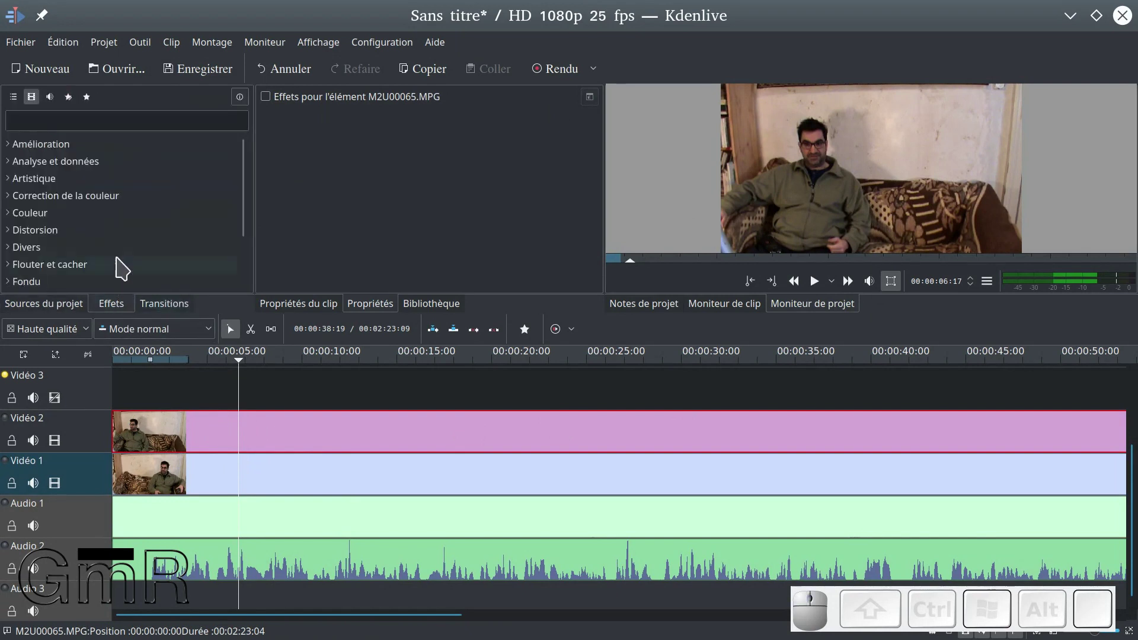
{"action": "left_click", "coordinate": [165, 304]}
{"action": "left_click", "coordinate": [45, 183]}
{"action": "left_click_drag", "start_coordinate": [46, 184], "coordinate": [947, 472]}
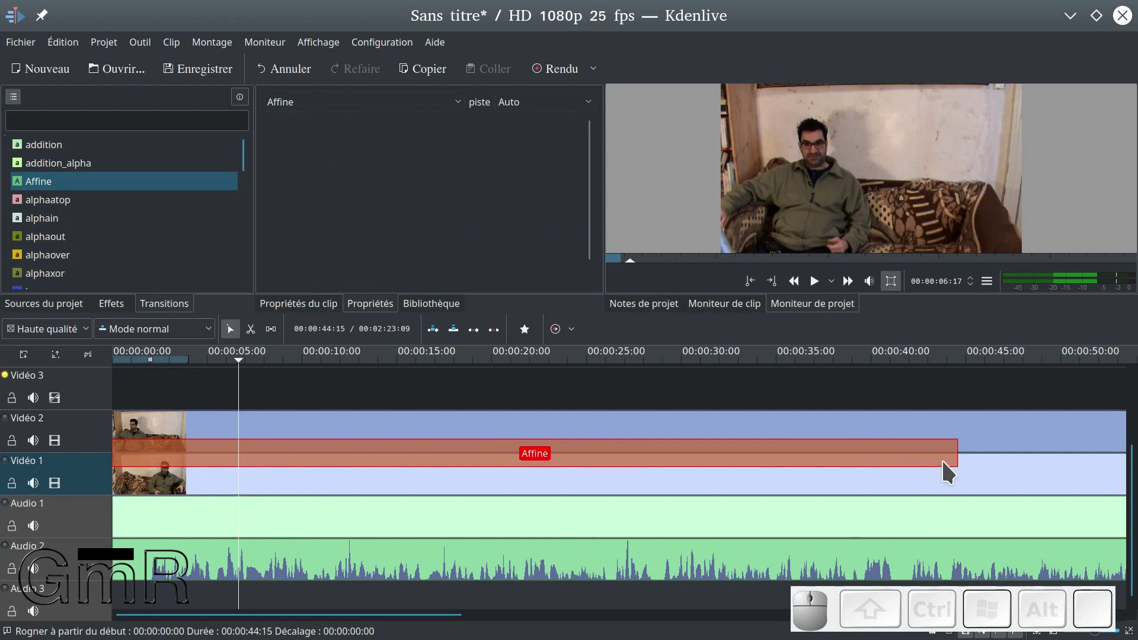
{"action": "scroll", "coordinate": [617, 480], "scroll_direction": "down", "scroll_amount": 4, "text": "ctrl"}
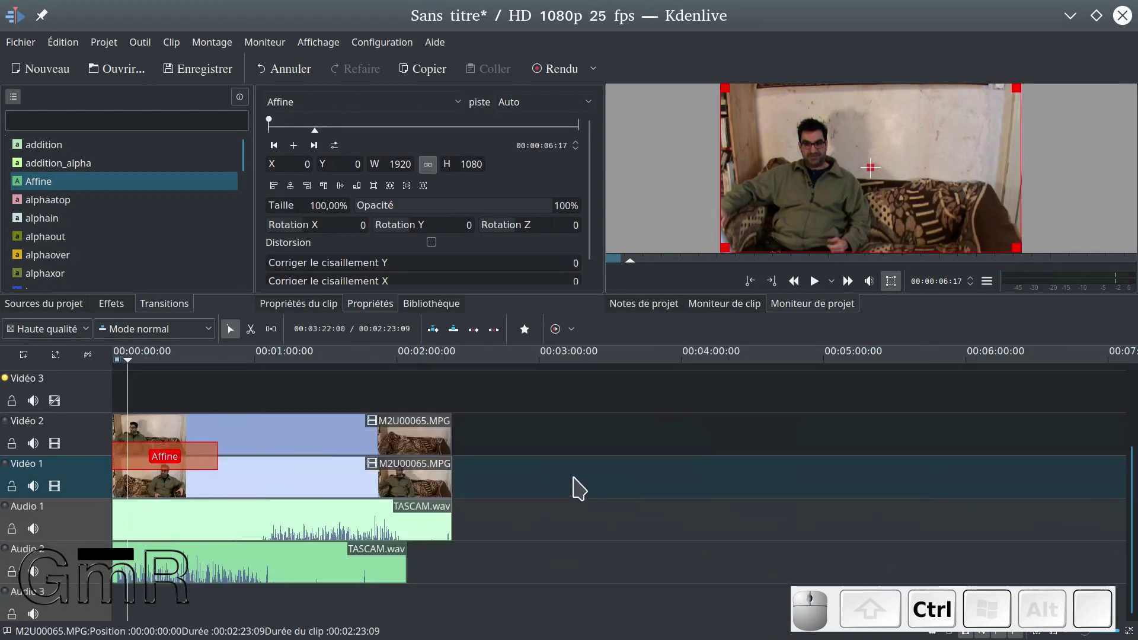
{"action": "left_click_drag", "start_coordinate": [221, 455], "coordinate": [454, 469]}
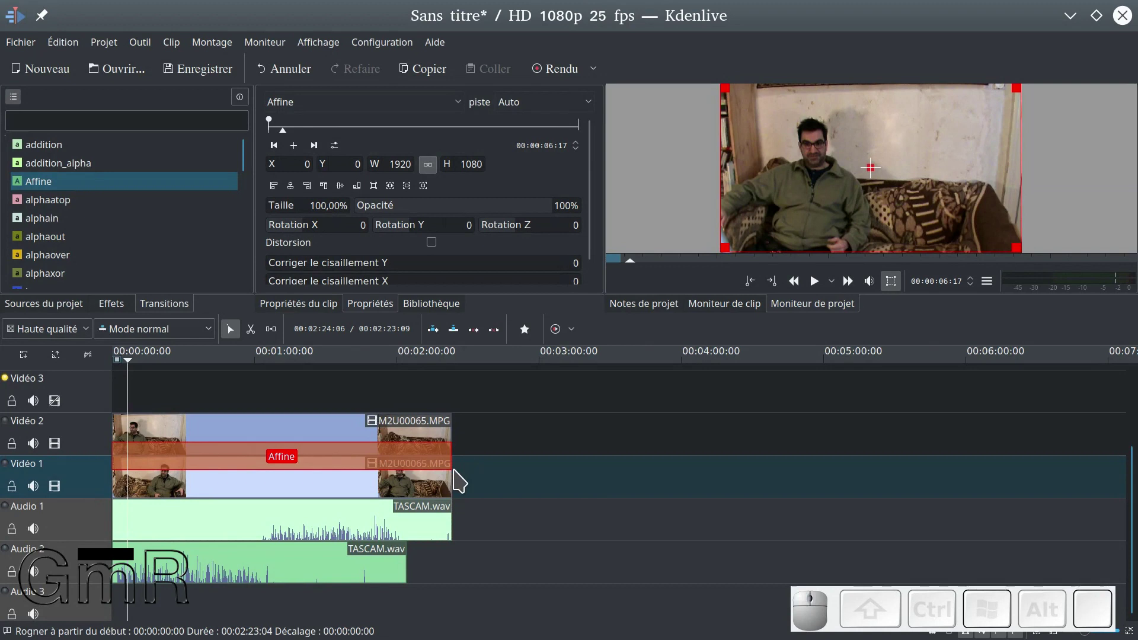
- Apply the Rotoscopie effect from Manipulation alpha to the M2U00065.MPG clip on Vidéo 2
{"action": "left_click", "coordinate": [165, 438]}
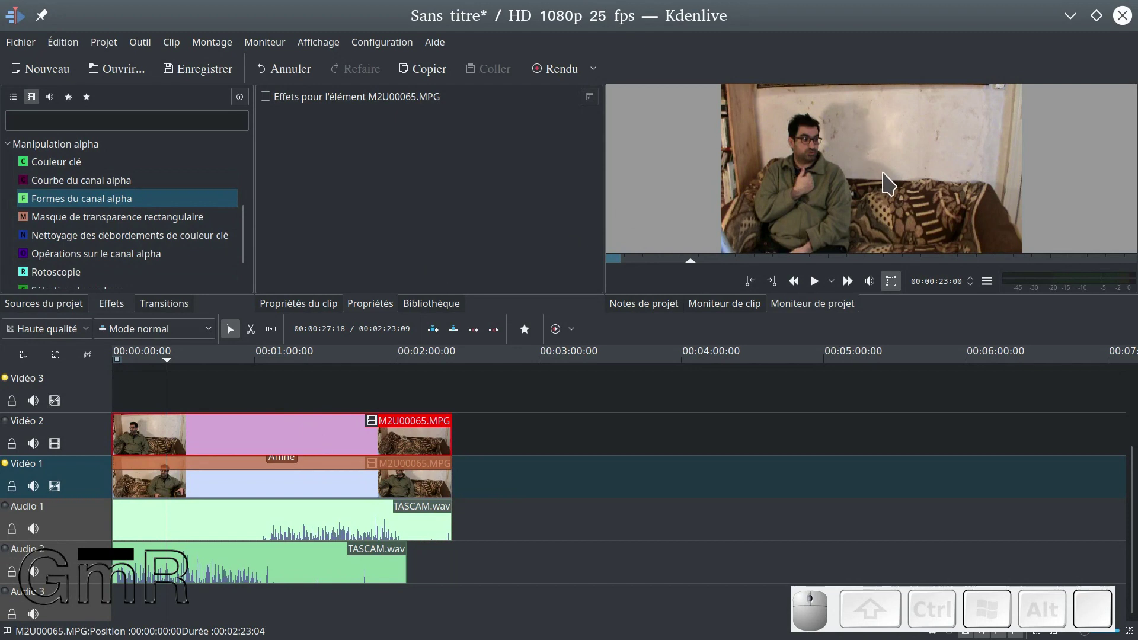
{"action": "left_click", "coordinate": [56, 272]}
{"action": "left_click_drag", "start_coordinate": [147, 396], "coordinate": [193, 443]}
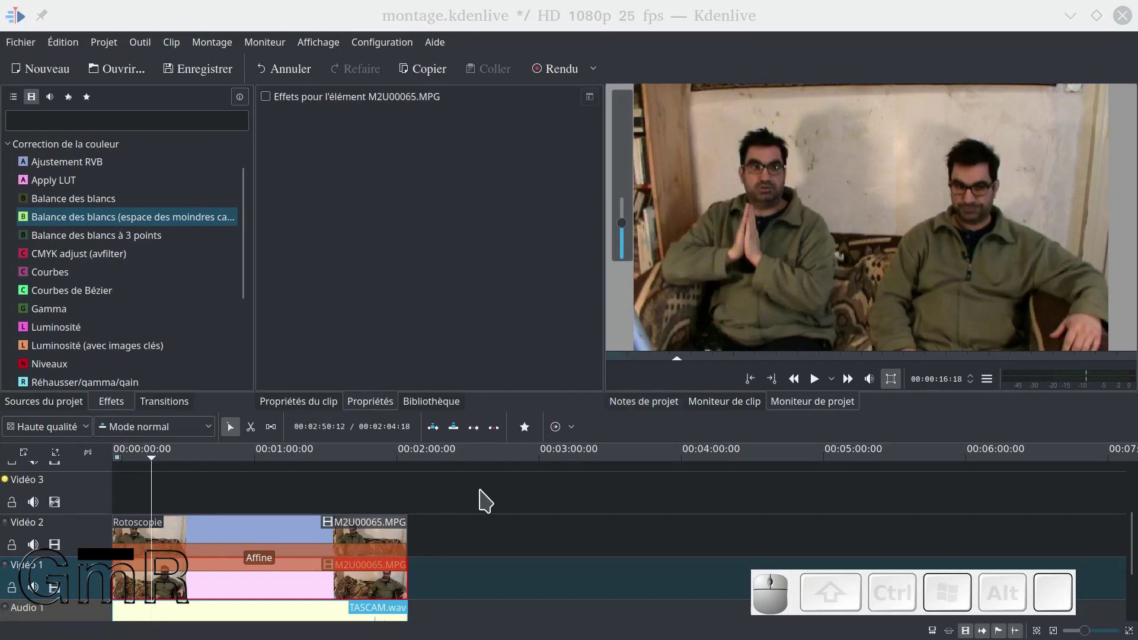
- Soften the edge of the Vidéo 2 clip's Rotoscopie mask by setting Largeur de plume to 12
{"action": "left_click", "coordinate": [287, 524]}
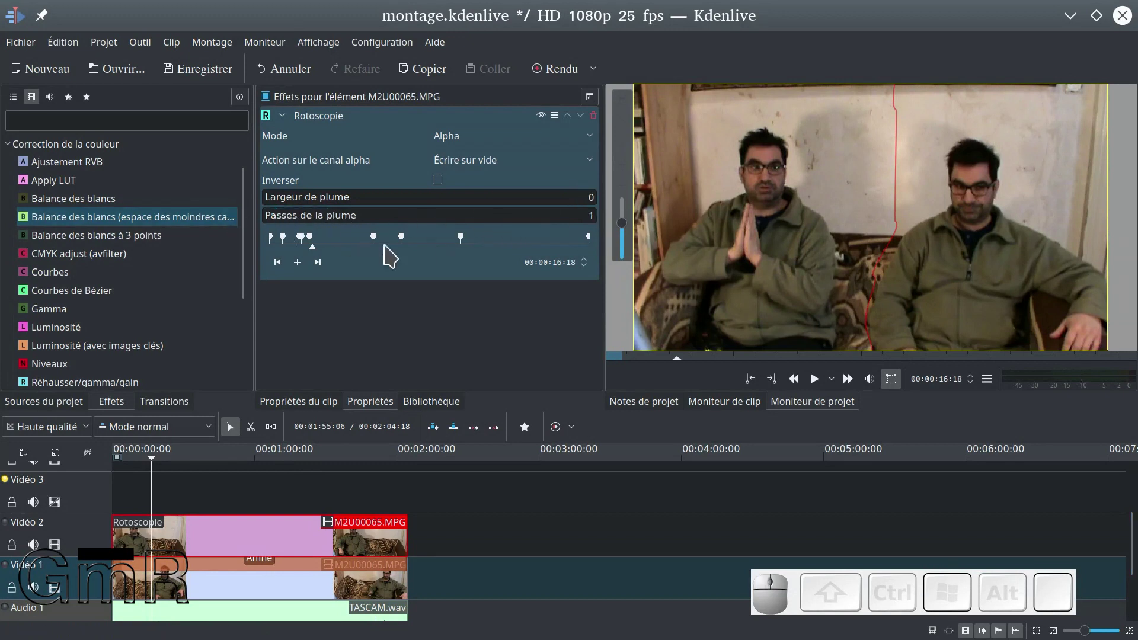
{"action": "left_click", "coordinate": [286, 588]}
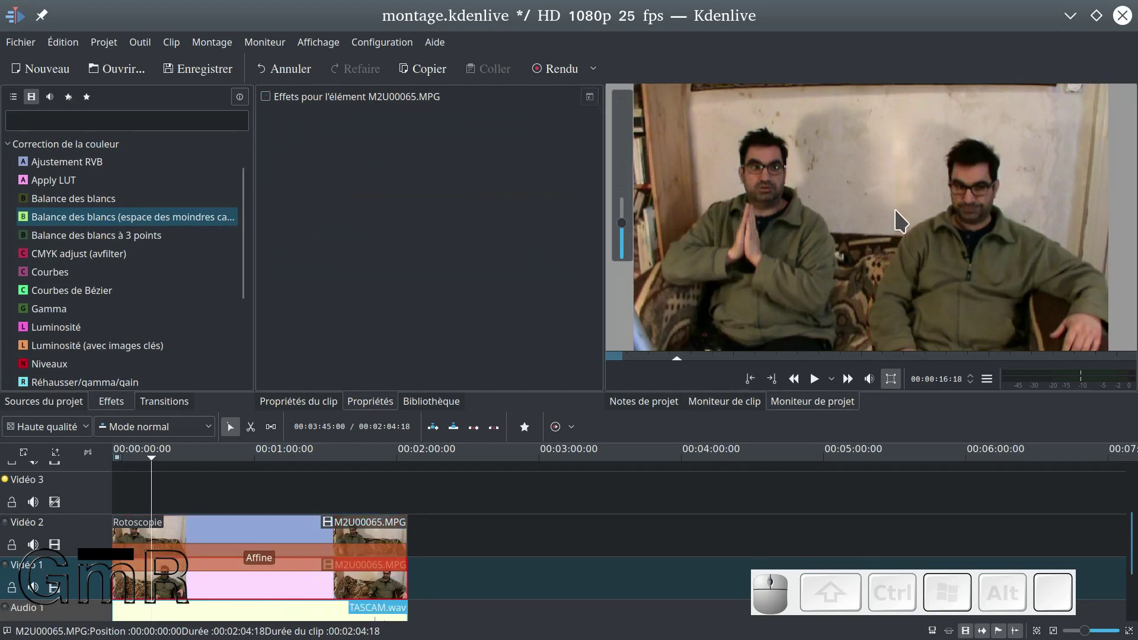
{"action": "left_click", "coordinate": [240, 521]}
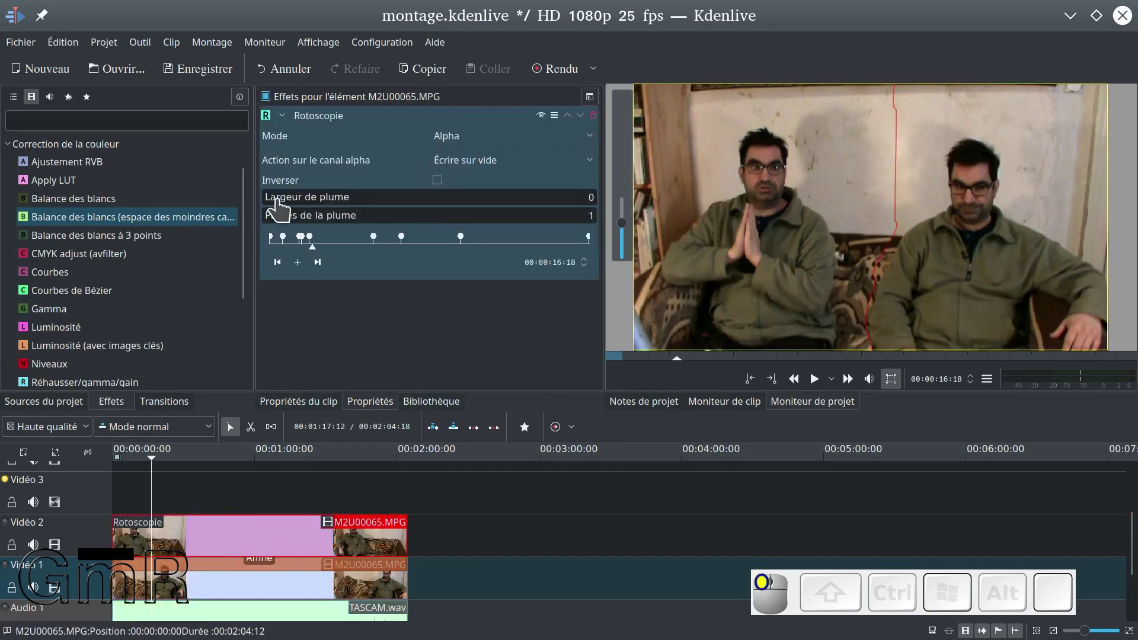
{"action": "left_click_drag", "start_coordinate": [282, 200], "coordinate": [400, 215]}
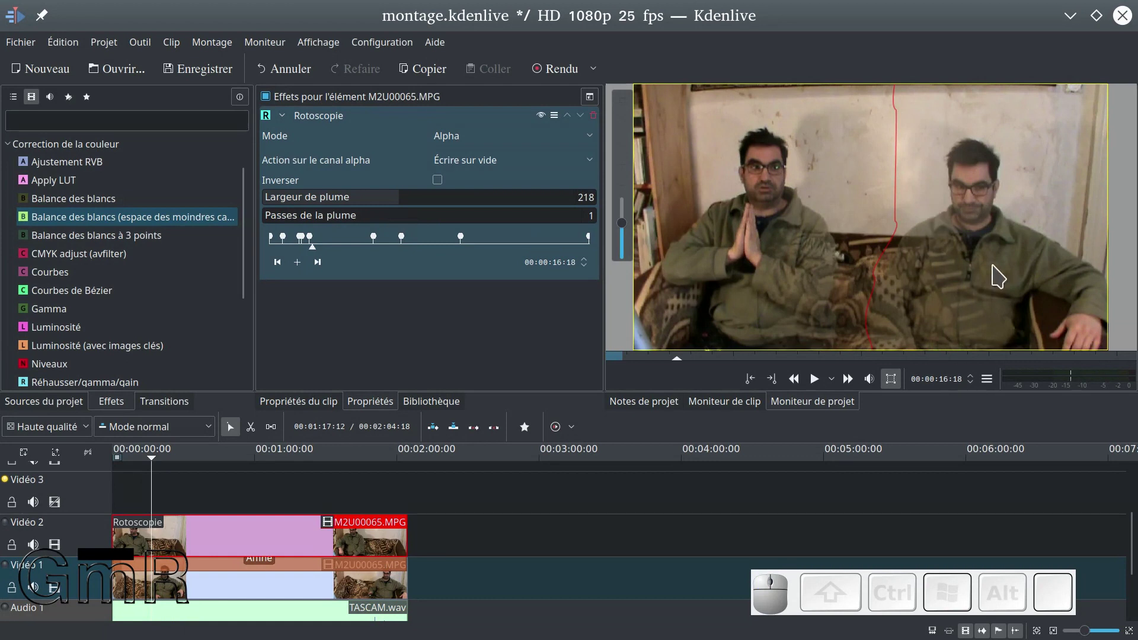
{"action": "left_click_drag", "start_coordinate": [398, 198], "coordinate": [306, 198]}
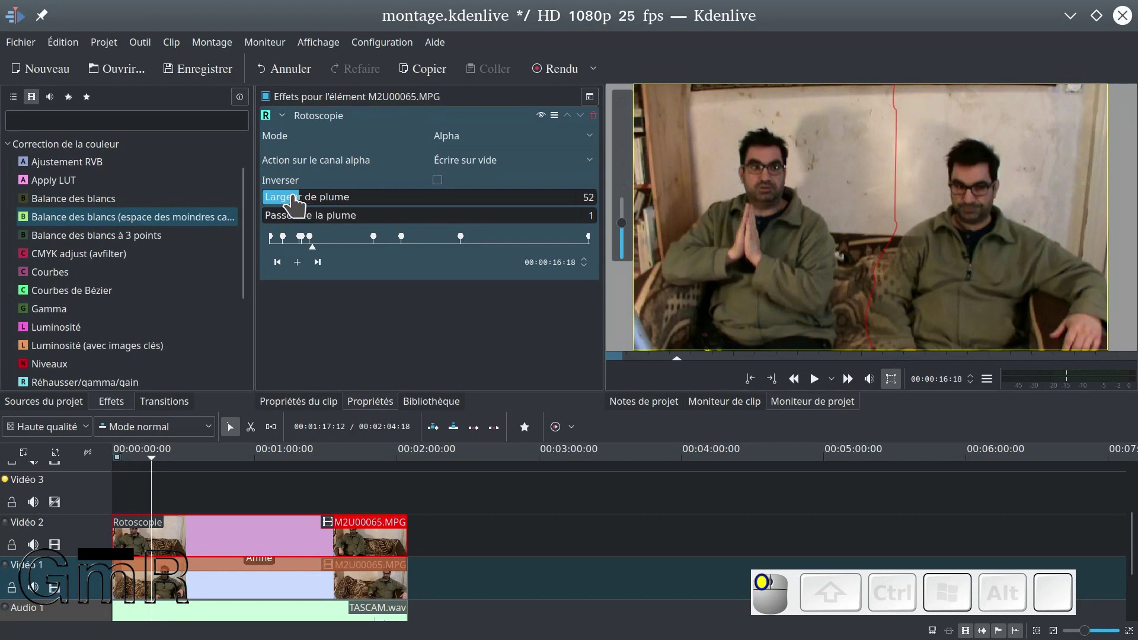
{"action": "left_click_drag", "start_coordinate": [291, 199], "coordinate": [284, 198]}
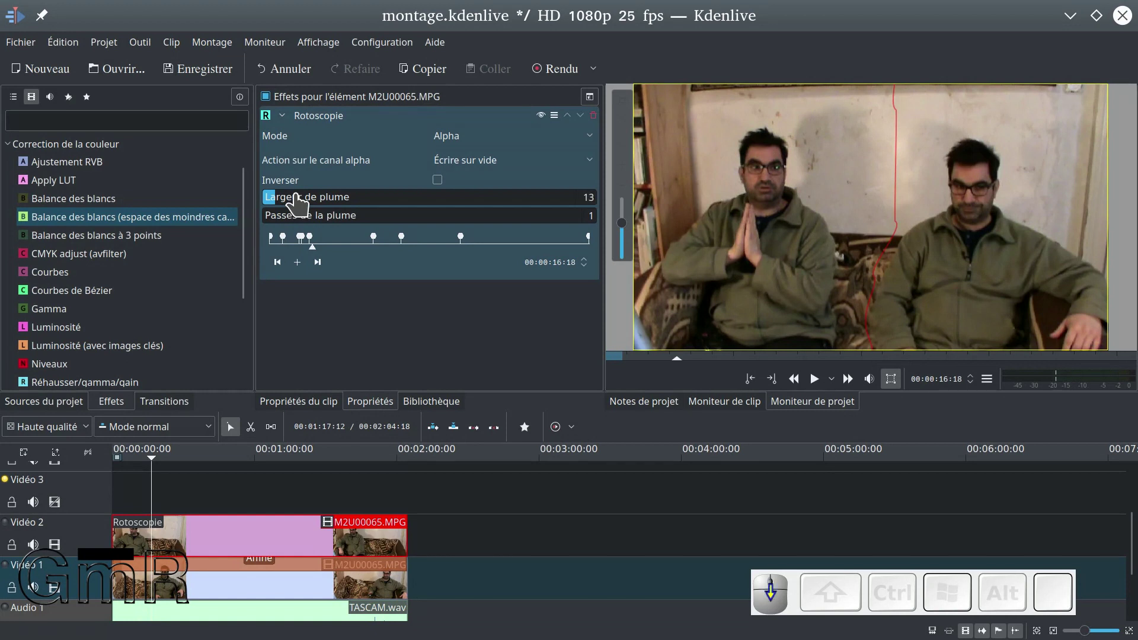
{"action": "scroll", "coordinate": [297, 204], "scroll_direction": "down", "scroll_amount": 1}
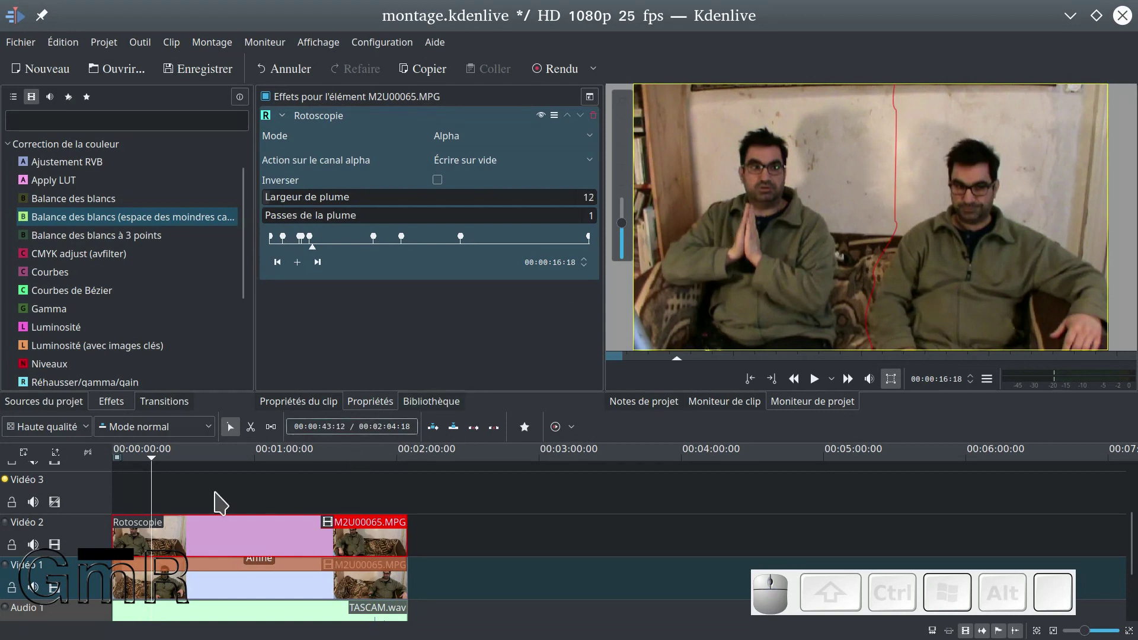
- Check the blended seam between the two scenes at several points along the timeline, finishing at 00:00:20:06
{"action": "left_click", "coordinate": [267, 458]}
{"action": "left_click", "coordinate": [323, 466]}
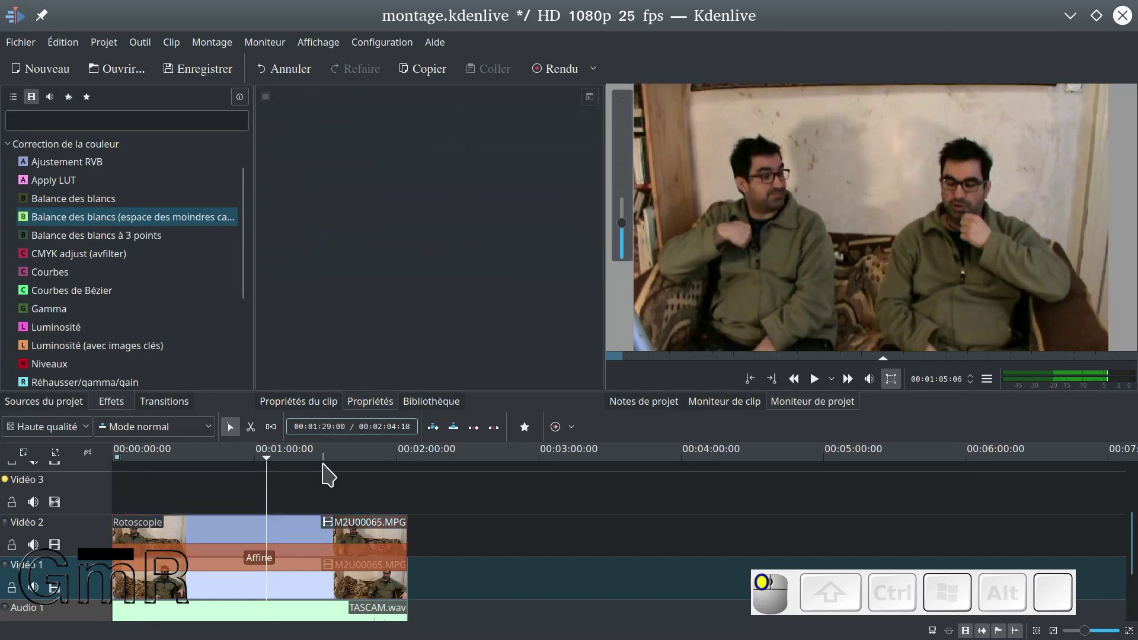
{"action": "left_click", "coordinate": [196, 587]}
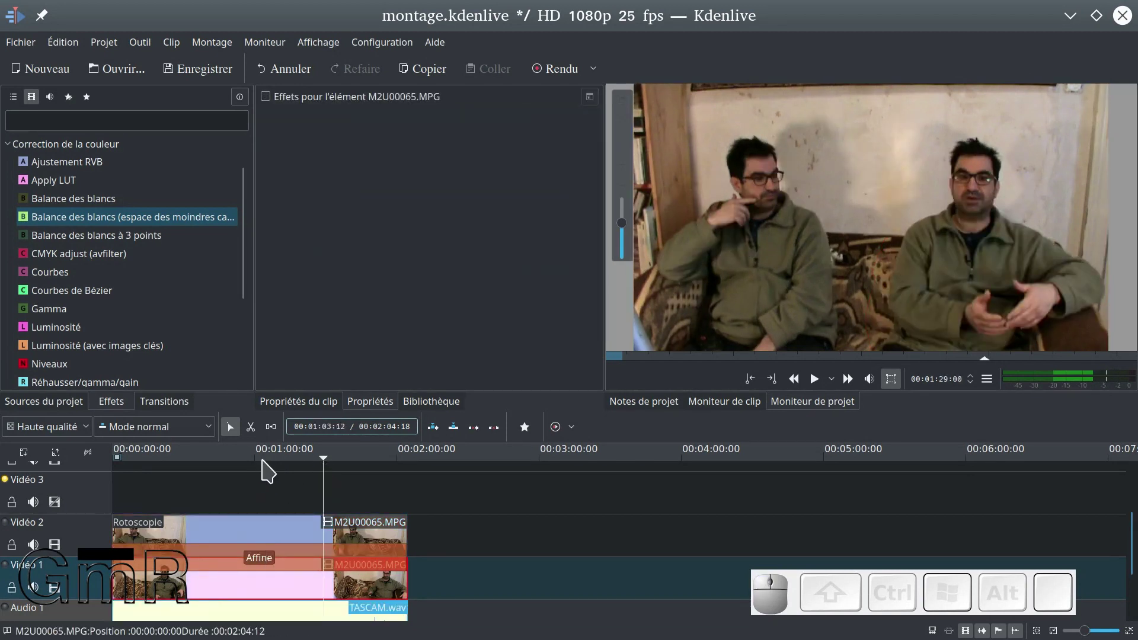
{"action": "left_click", "coordinate": [207, 459]}
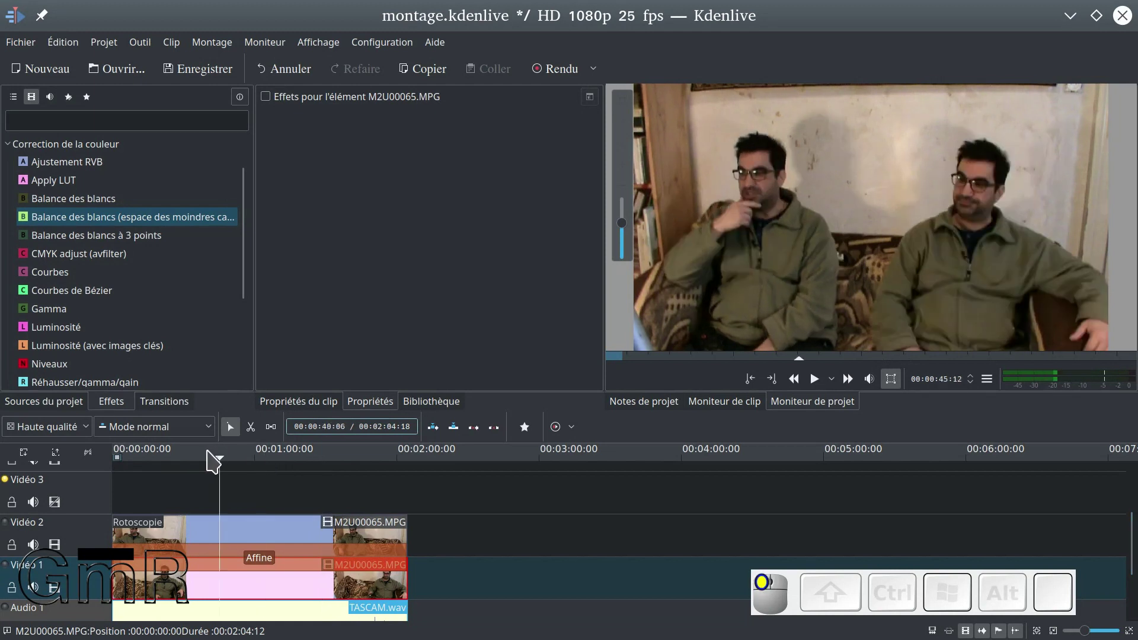
{"action": "left_click", "coordinate": [190, 453]}
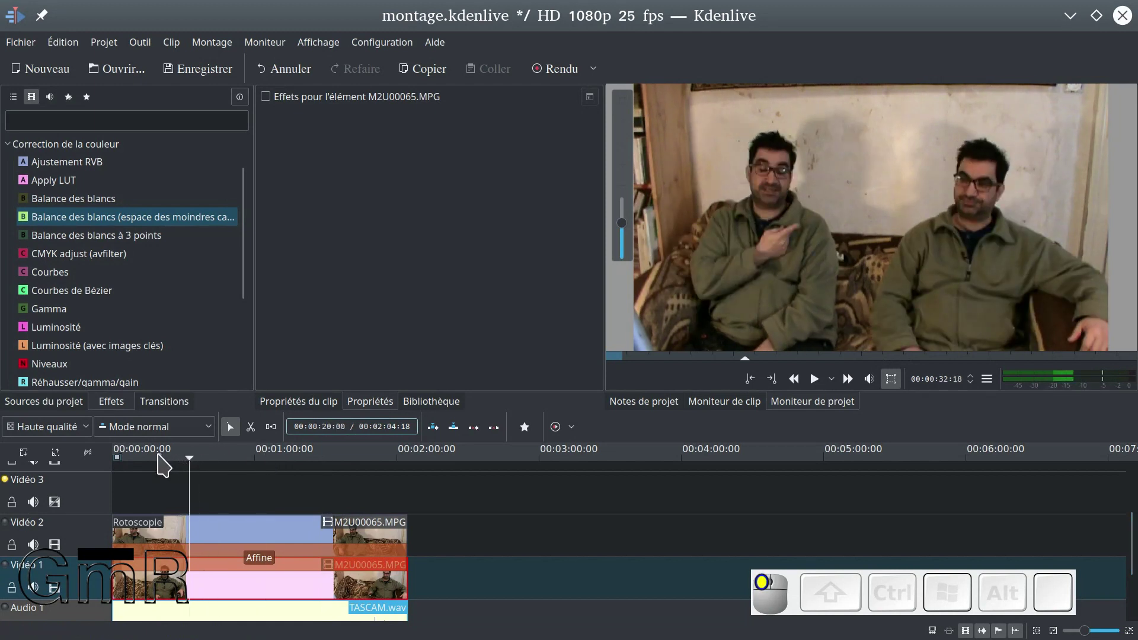
{"action": "left_click", "coordinate": [157, 456]}
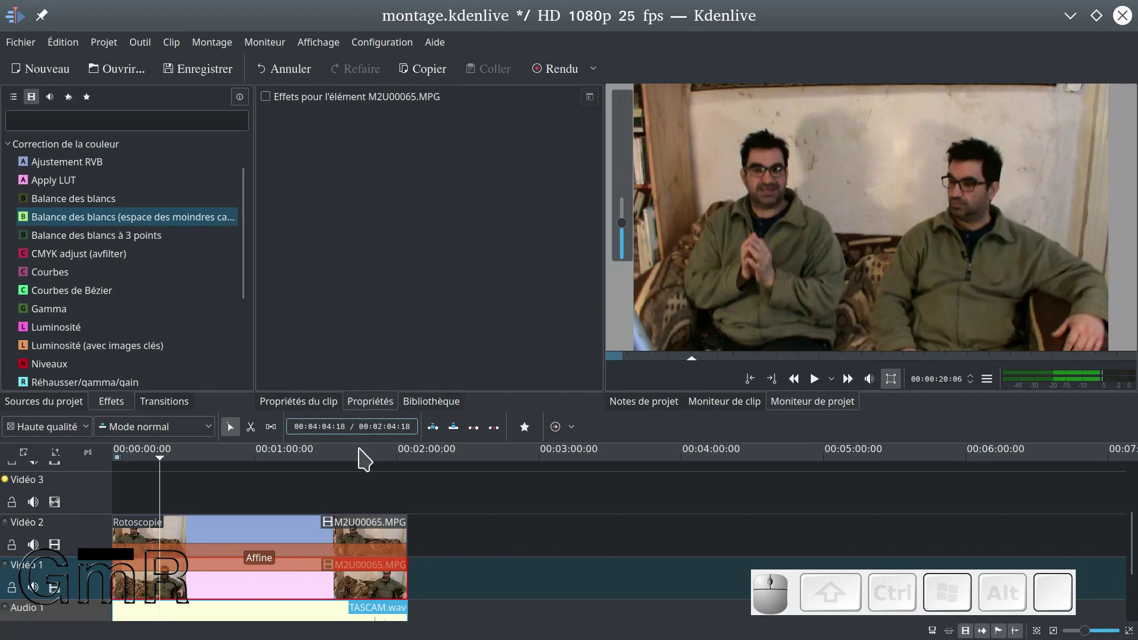
- Add Balance des blancs (espace des moindres carrés) to the Vidéo 2 clip and sample its neutral colour #c5ae9e from the wall in the preview
{"action": "left_click", "coordinate": [295, 537]}
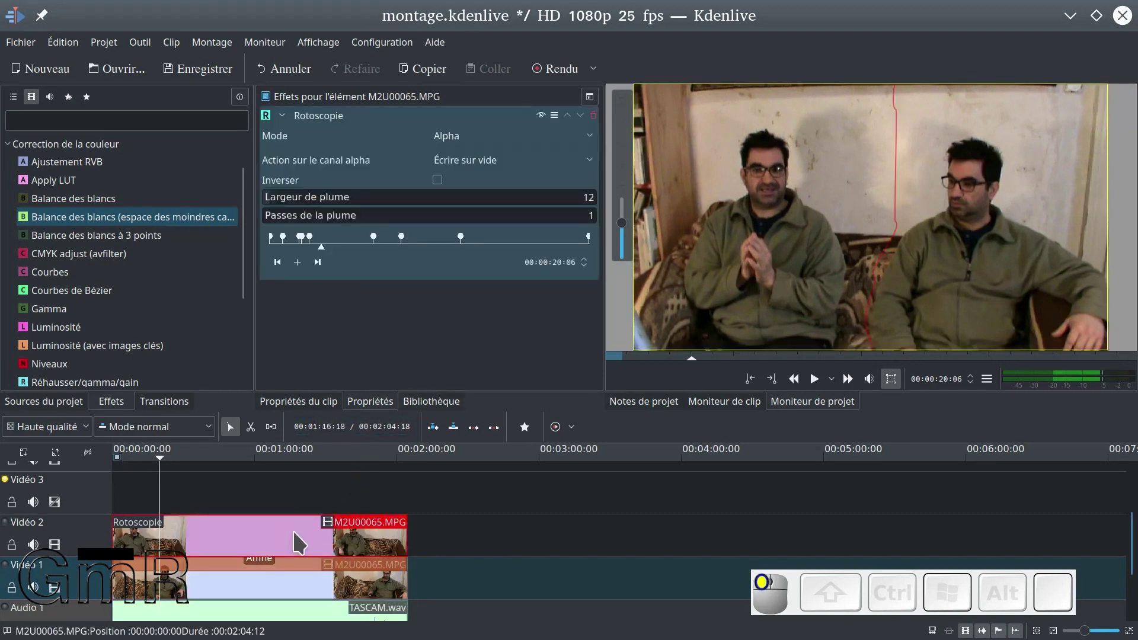
{"action": "left_click", "coordinate": [282, 116]}
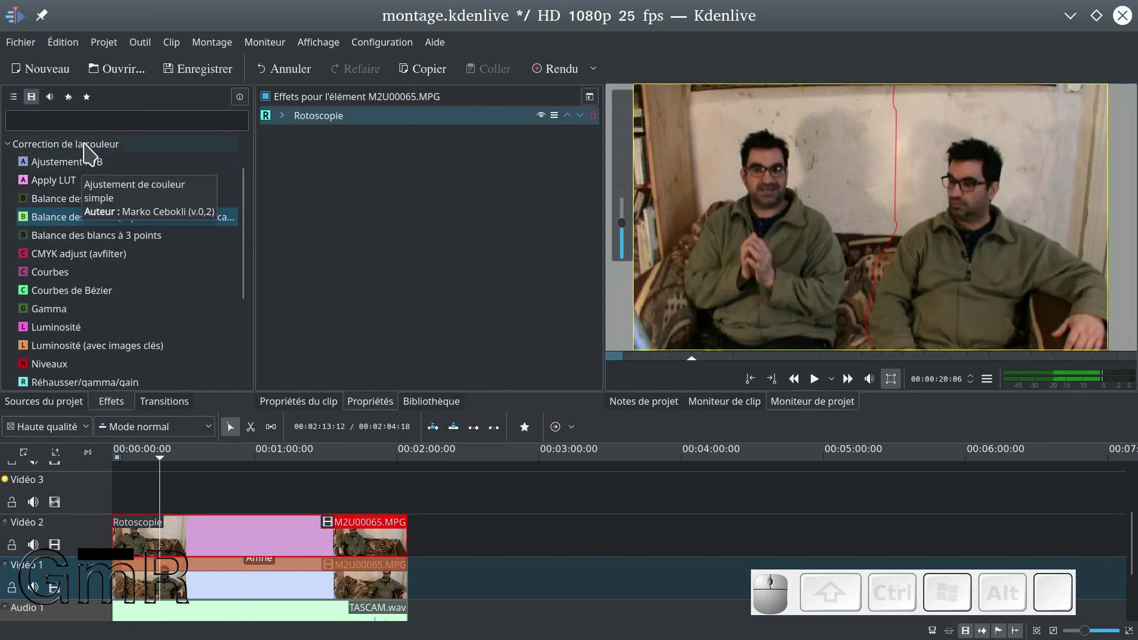
{"action": "left_click_drag", "start_coordinate": [72, 217], "coordinate": [424, 219]}
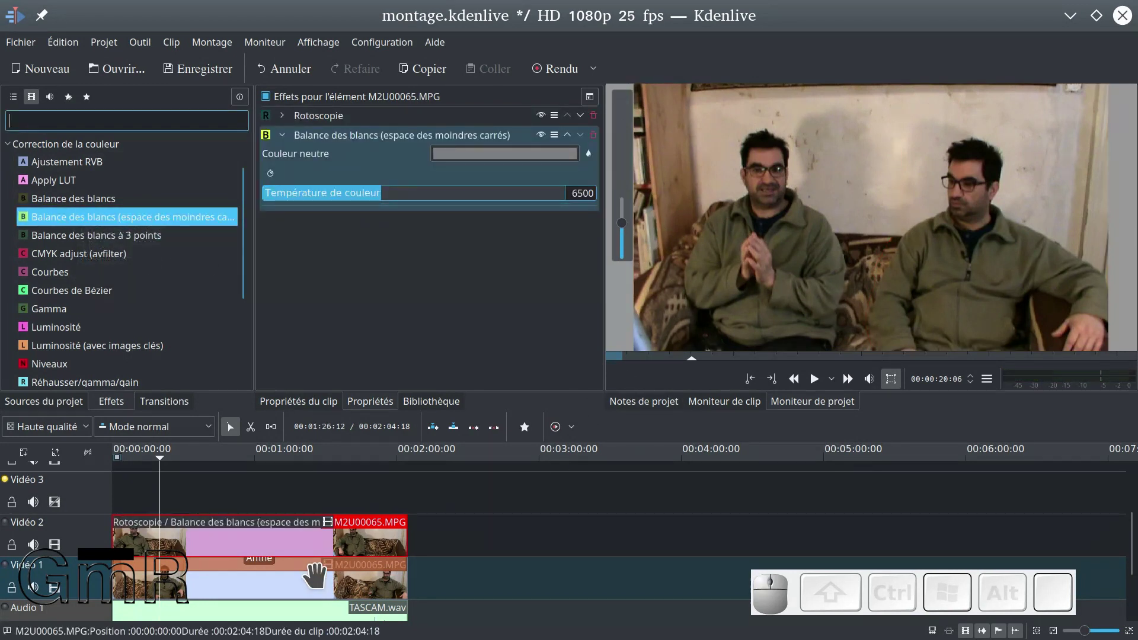
{"action": "left_click", "coordinate": [560, 155]}
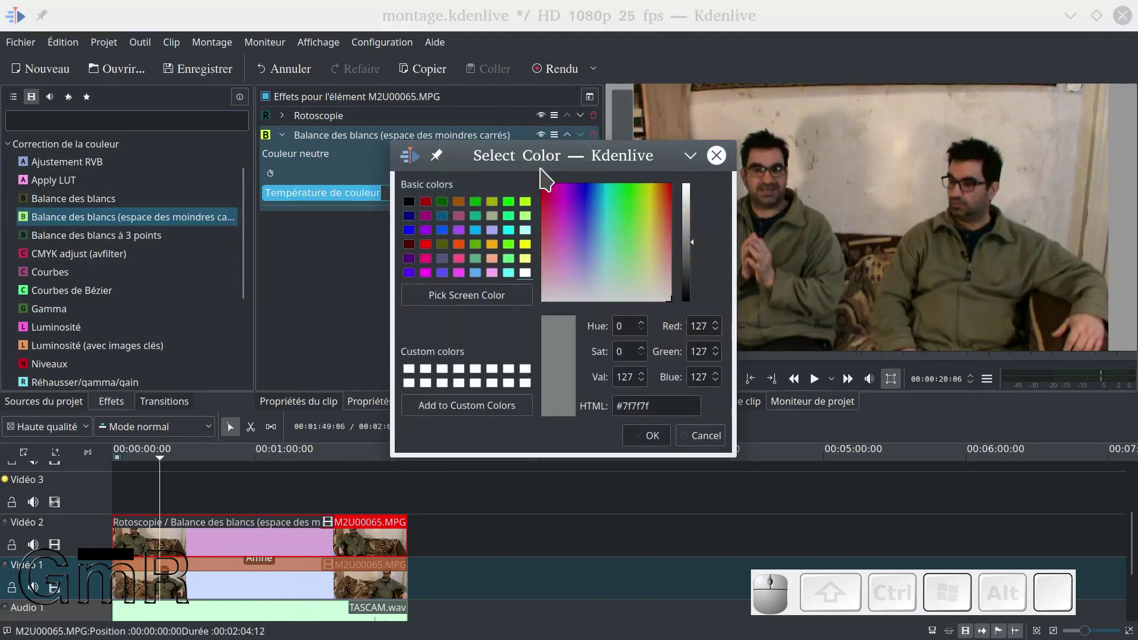
{"action": "left_click", "coordinate": [442, 294]}
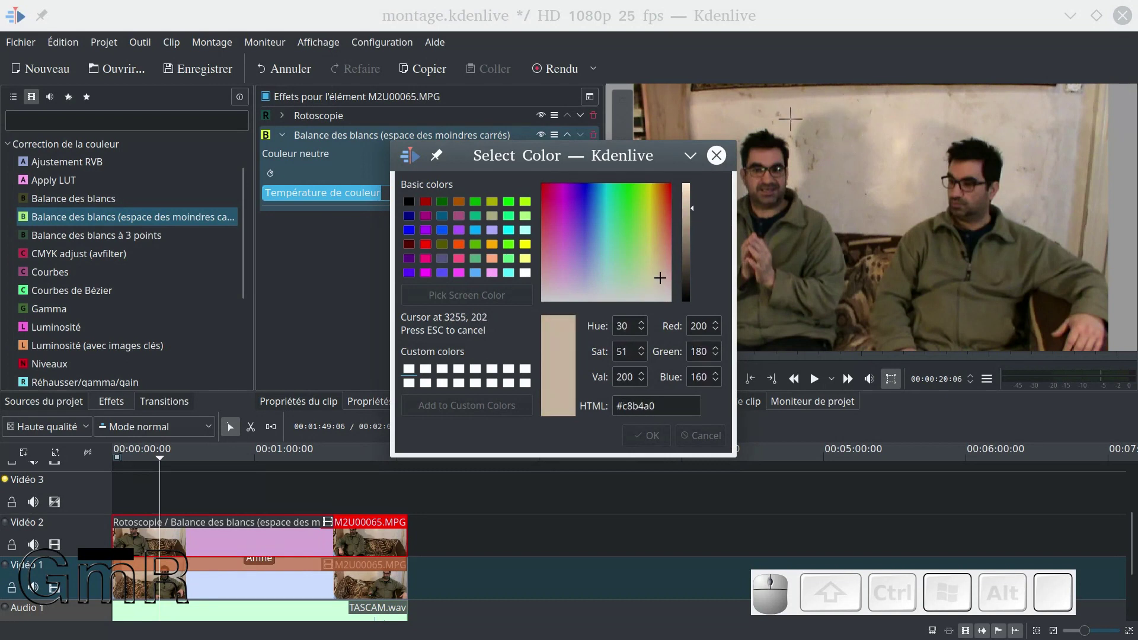
{"action": "left_click", "coordinate": [750, 121]}
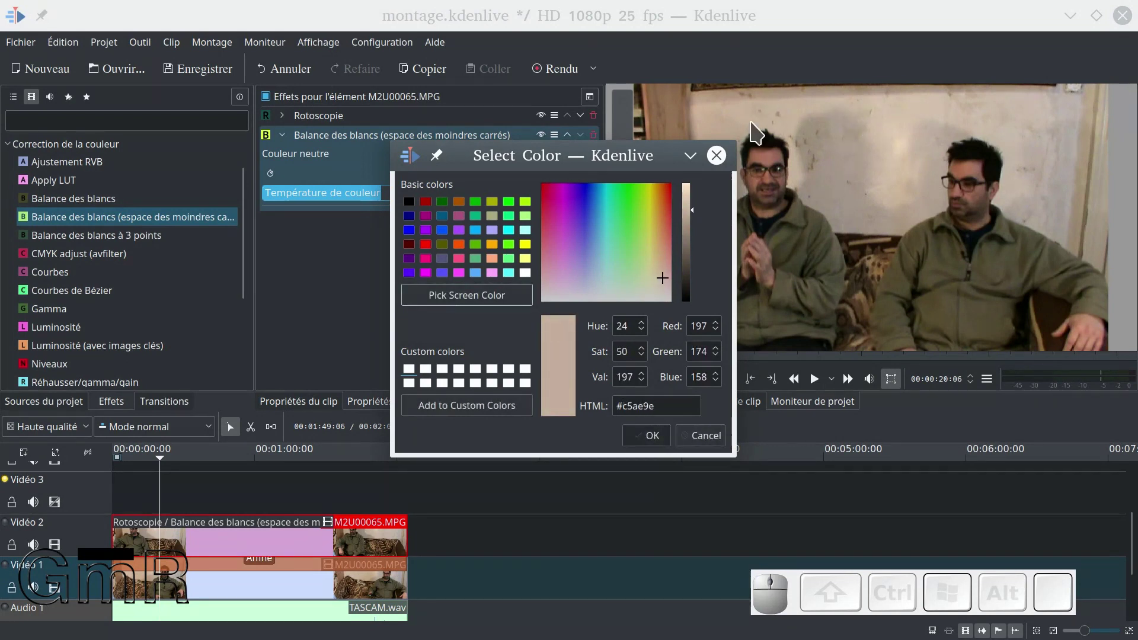
{"action": "left_click", "coordinate": [652, 435]}
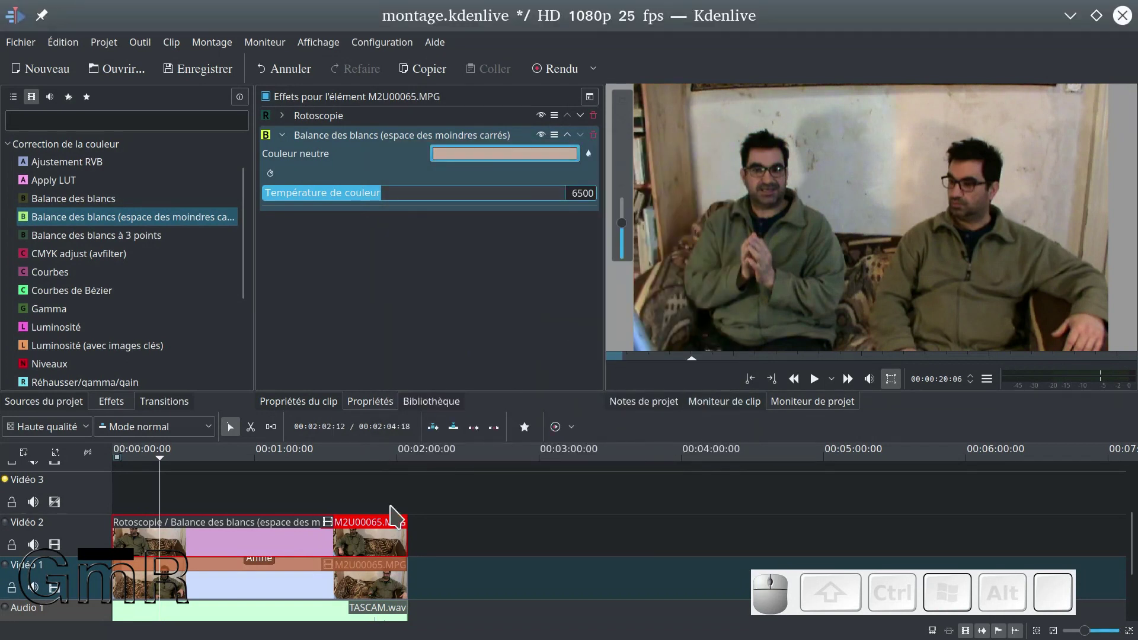
- Add Balance des blancs (espace des moindres carrés) to the Vidéo 1 clip and sample its neutral colour #c8b8ab from the wall in the preview
{"action": "left_click", "coordinate": [310, 590]}
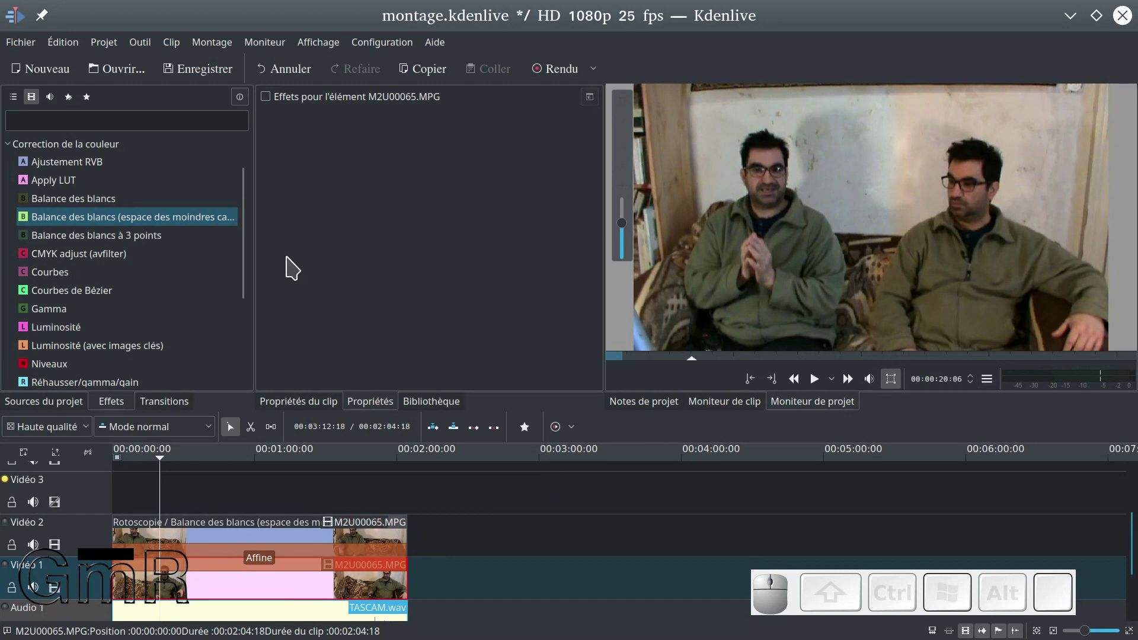
{"action": "left_click_drag", "start_coordinate": [107, 217], "coordinate": [454, 265]}
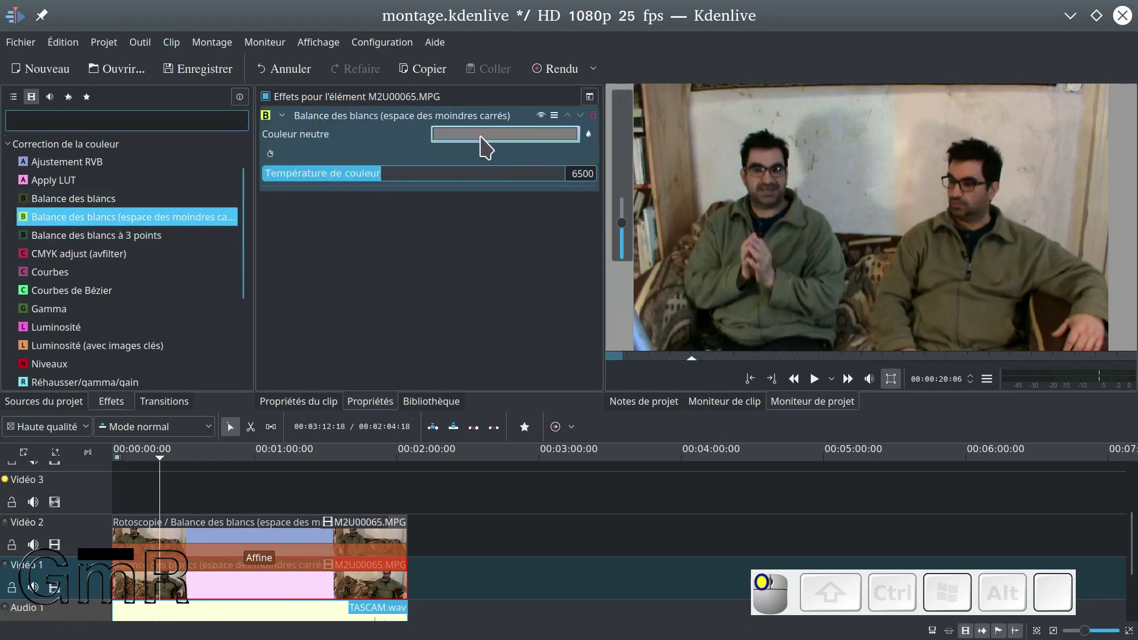
{"action": "left_click", "coordinate": [504, 134]}
{"action": "left_click", "coordinate": [474, 296]}
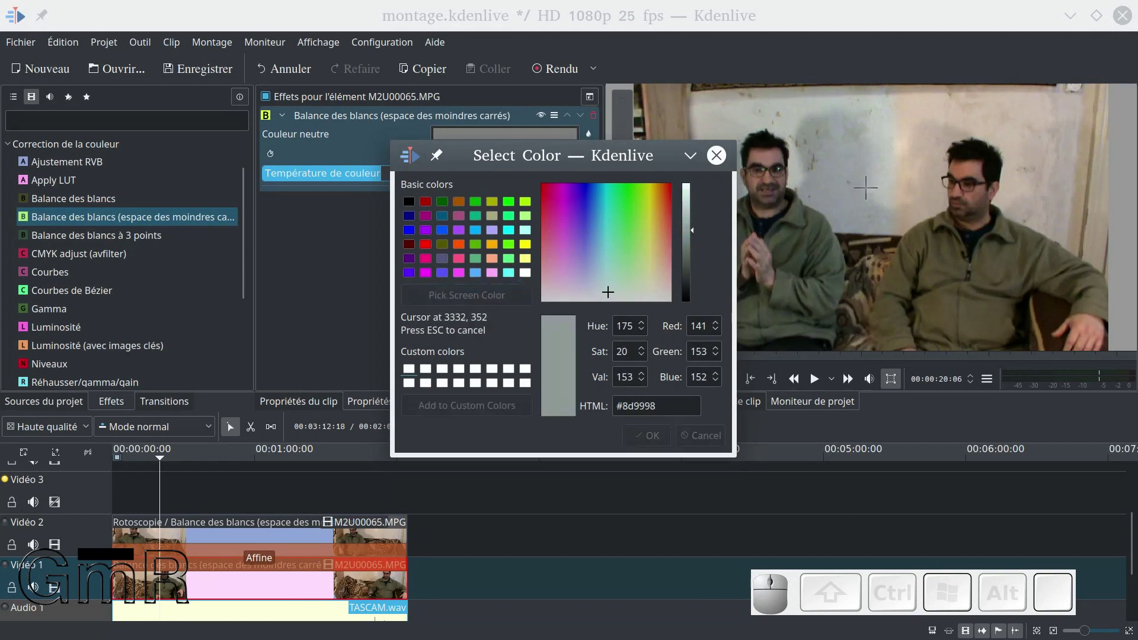
{"action": "left_click", "coordinate": [1015, 112]}
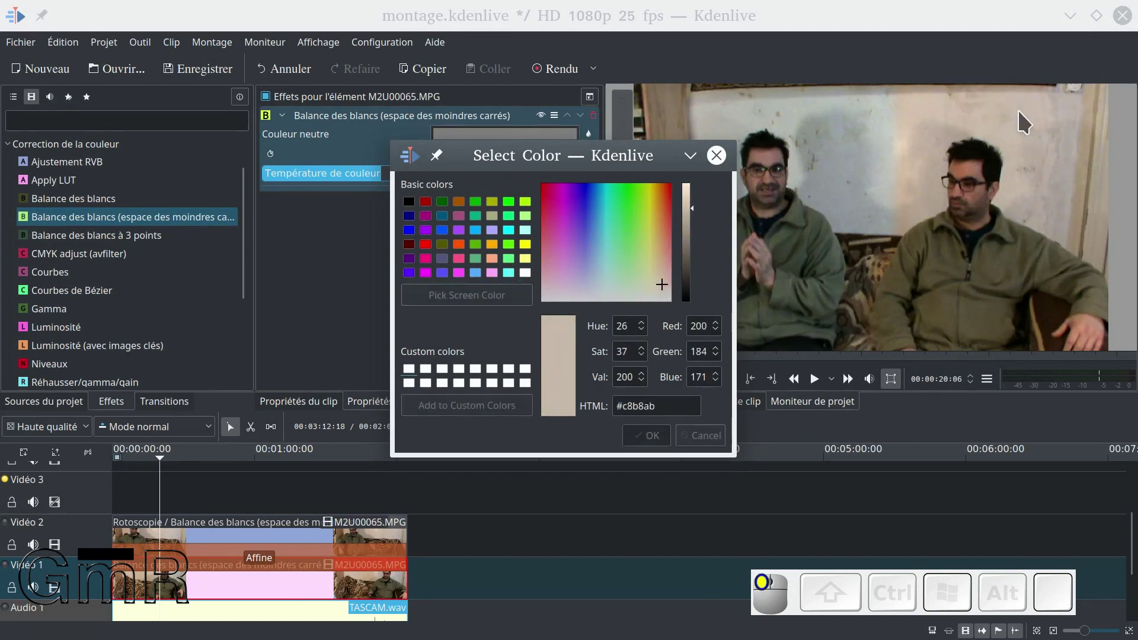
{"action": "left_click", "coordinate": [647, 437]}
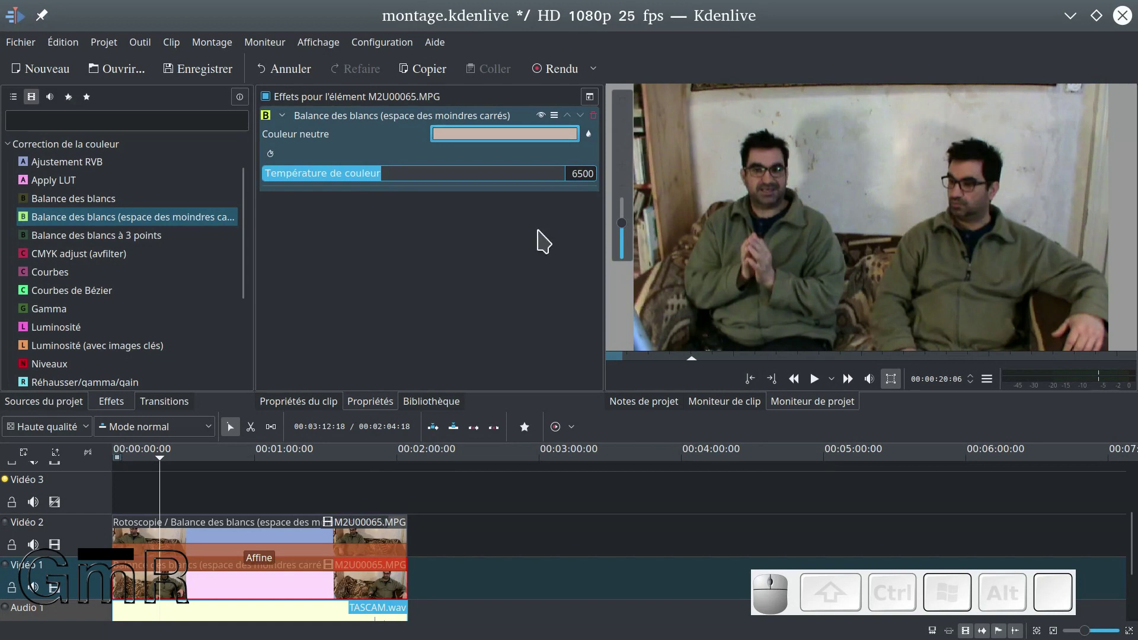
- Resample the Vidéo 1 clip's neutral colour as #cac4b8 from the wall in the preview
{"action": "left_click", "coordinate": [542, 134]}
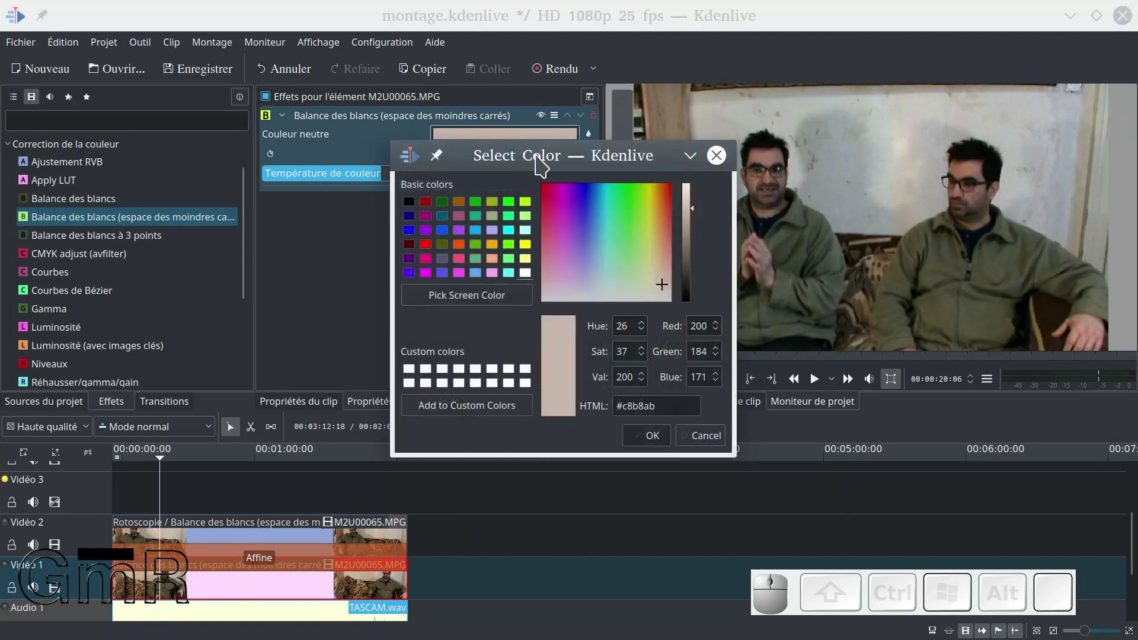
{"action": "left_click", "coordinate": [505, 301]}
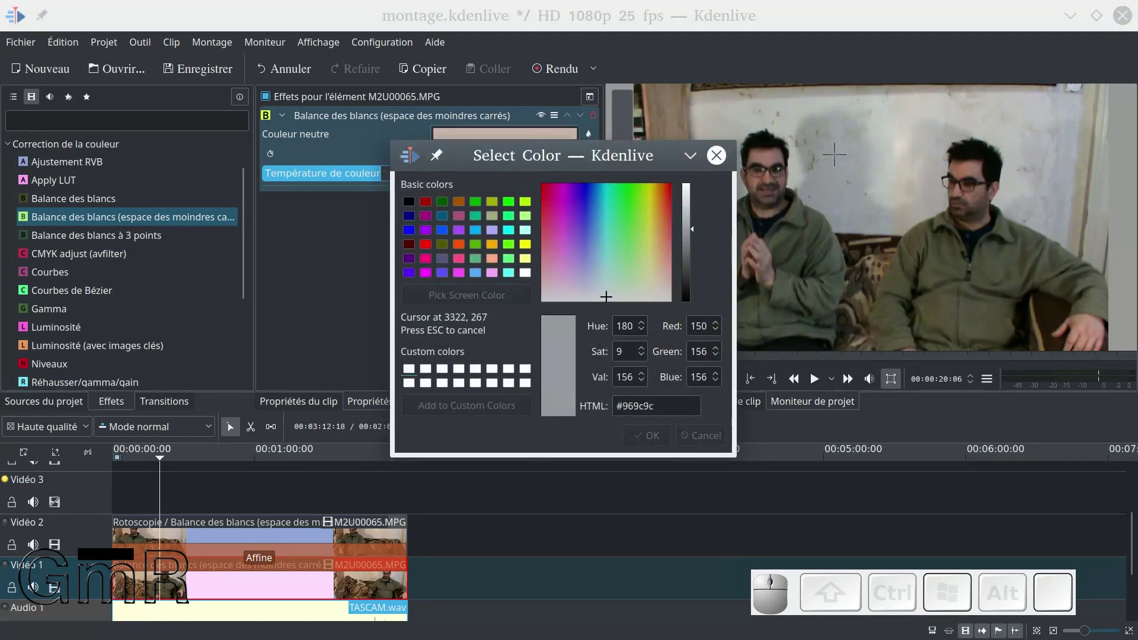
{"action": "left_click", "coordinate": [903, 120]}
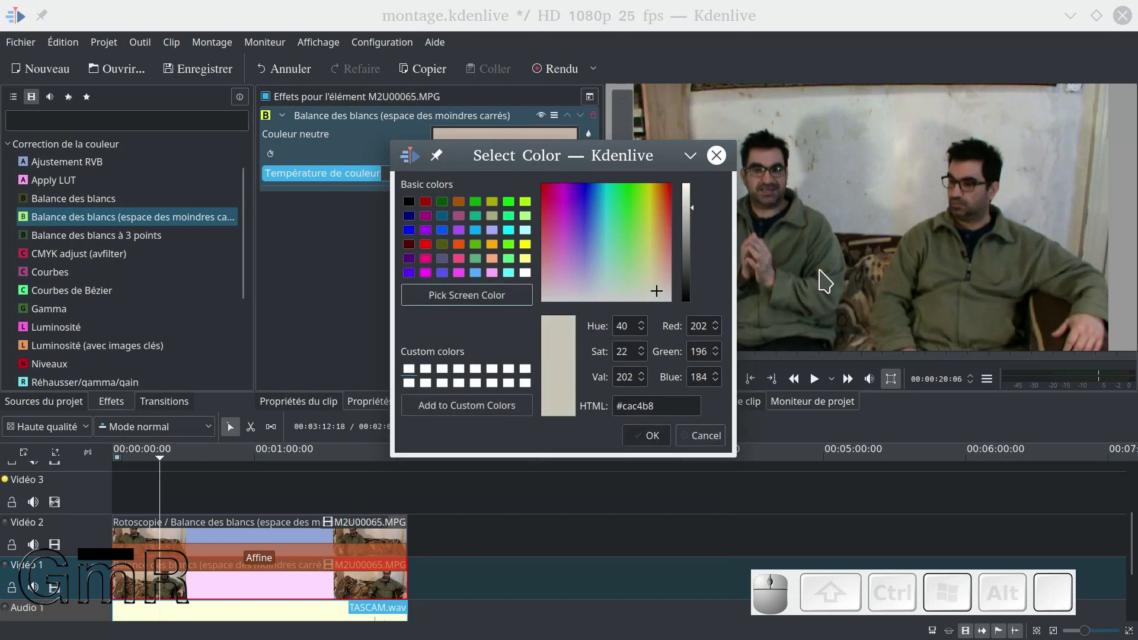
{"action": "left_click", "coordinate": [651, 436]}
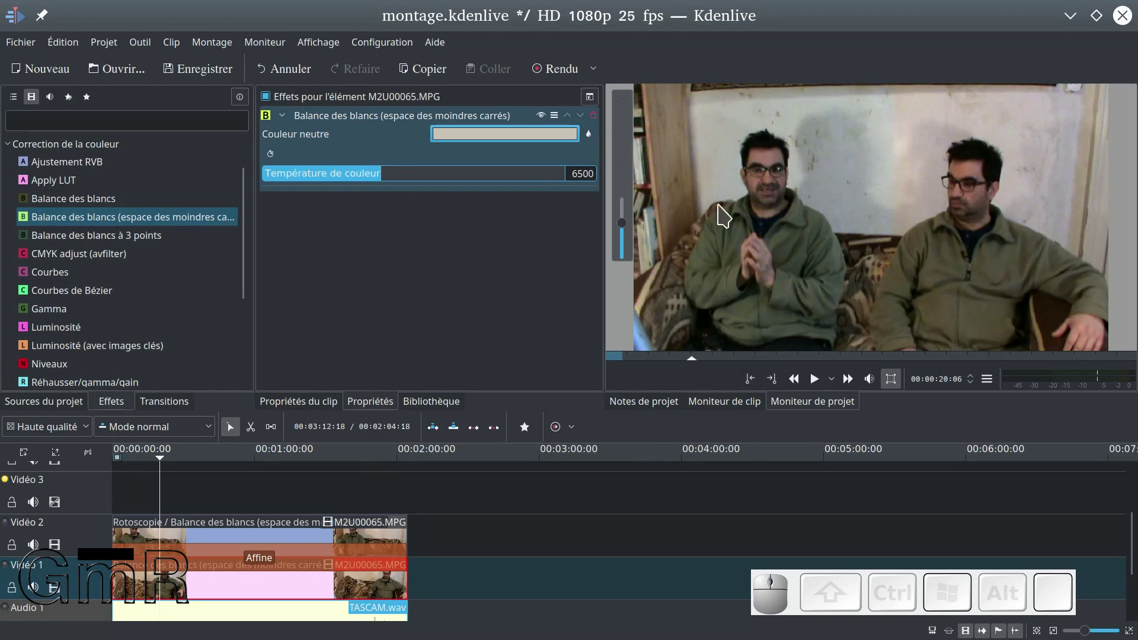
- Resample the Vidéo 2 clip's neutral colour as #bbc2bc from the wall and raise its Température de couleur to 8288
{"action": "left_click", "coordinate": [299, 593]}
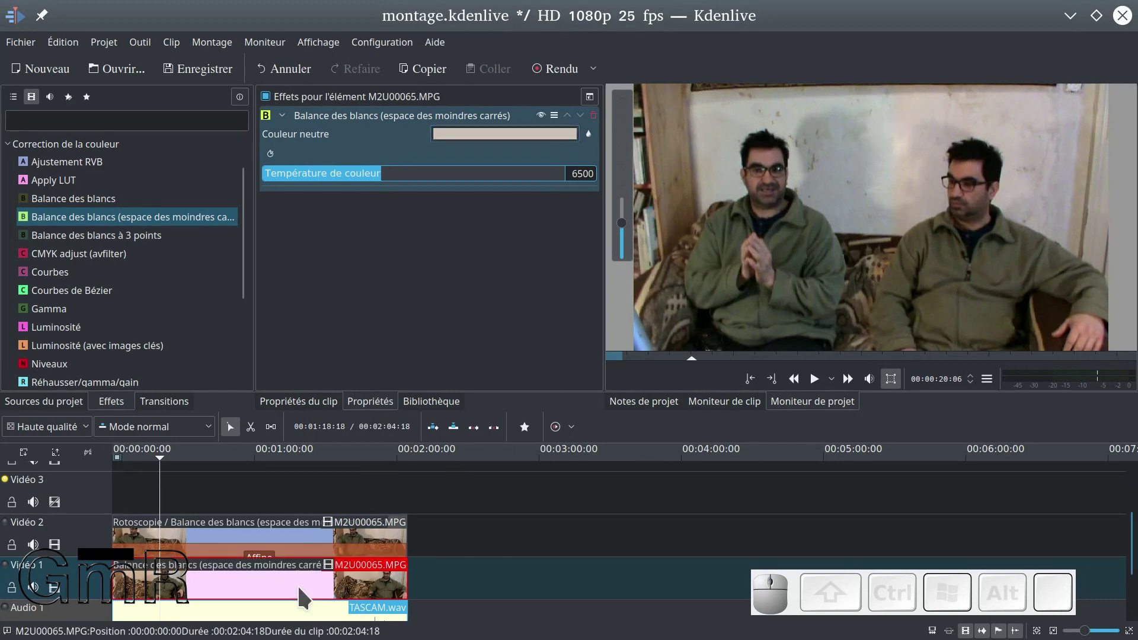
{"action": "left_click", "coordinate": [302, 536]}
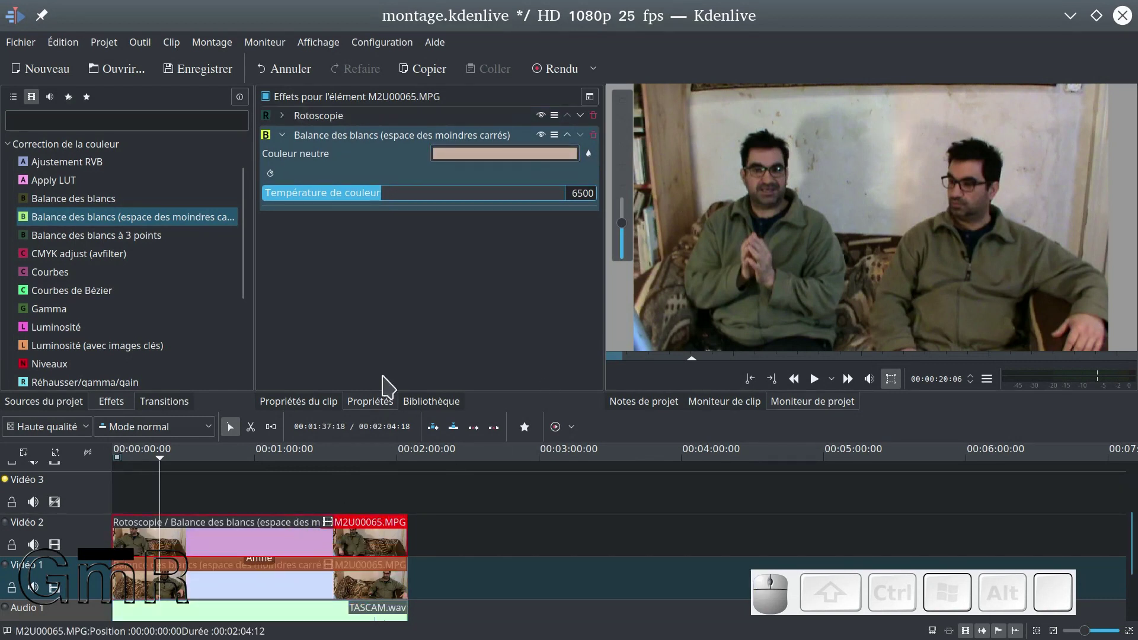
{"action": "left_click", "coordinate": [498, 166]}
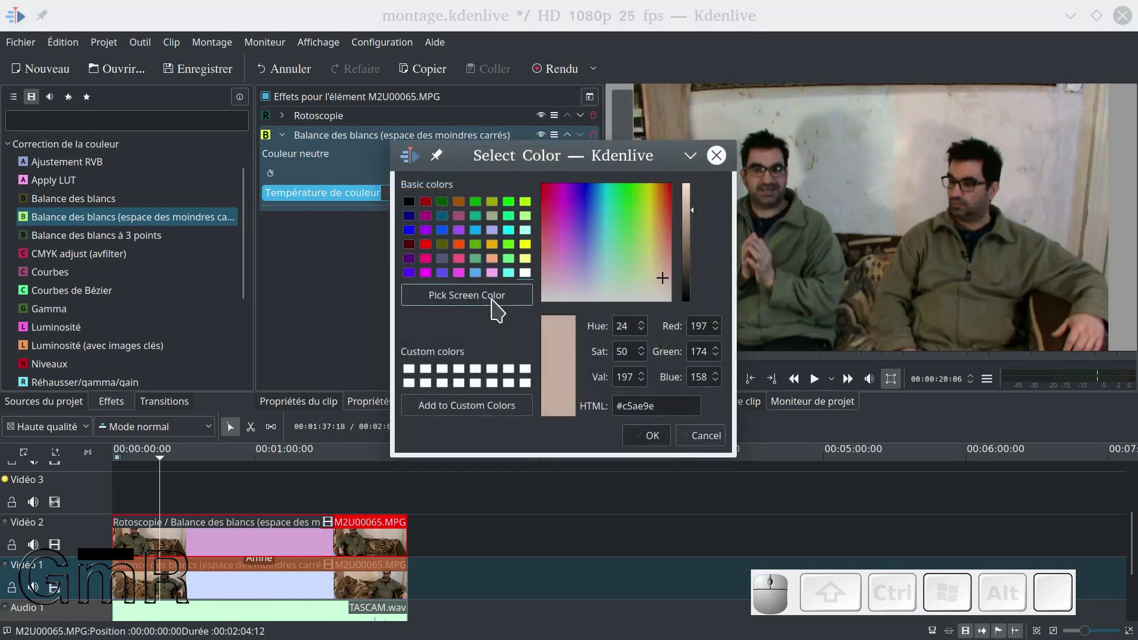
{"action": "left_click", "coordinate": [492, 295]}
{"action": "left_click", "coordinate": [876, 121]}
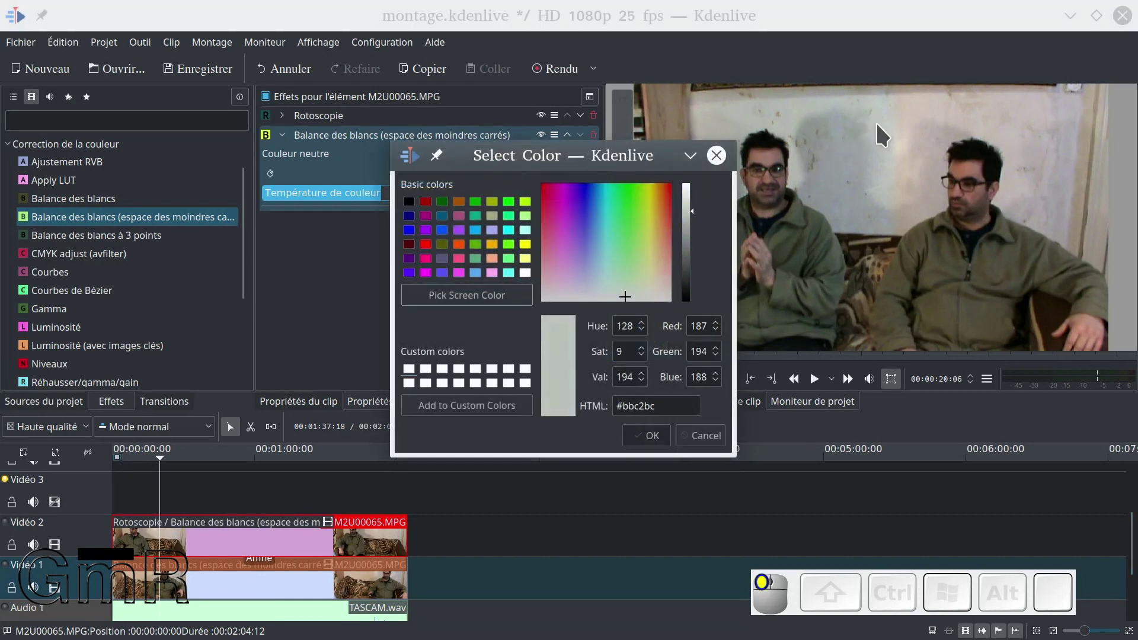
{"action": "left_click", "coordinate": [653, 439]}
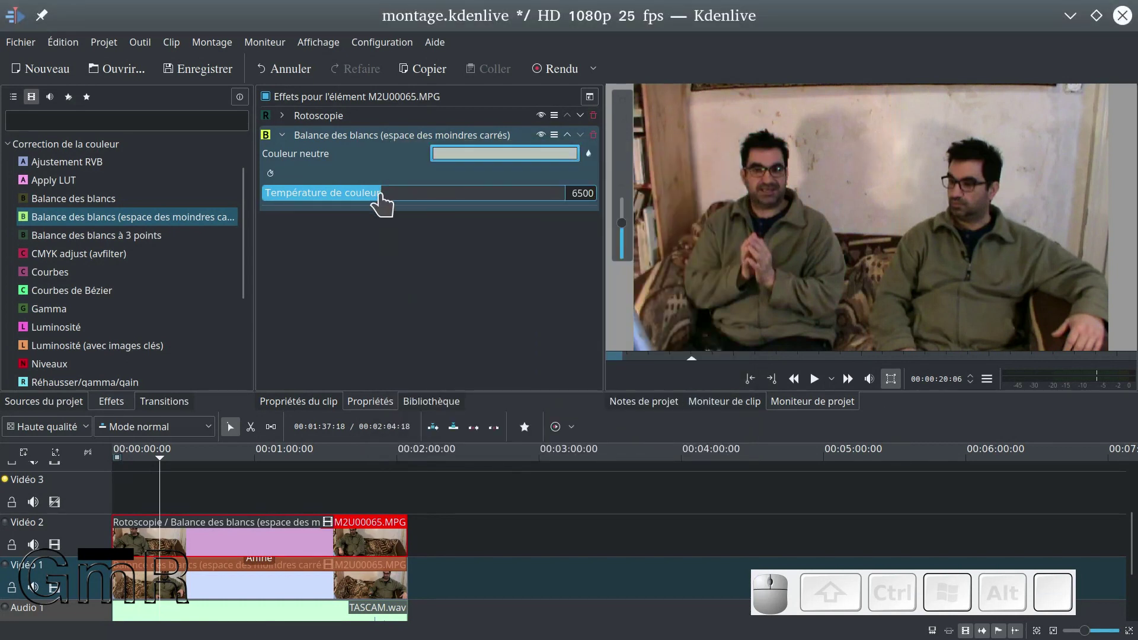
{"action": "left_click_drag", "start_coordinate": [377, 195], "coordinate": [424, 206]}
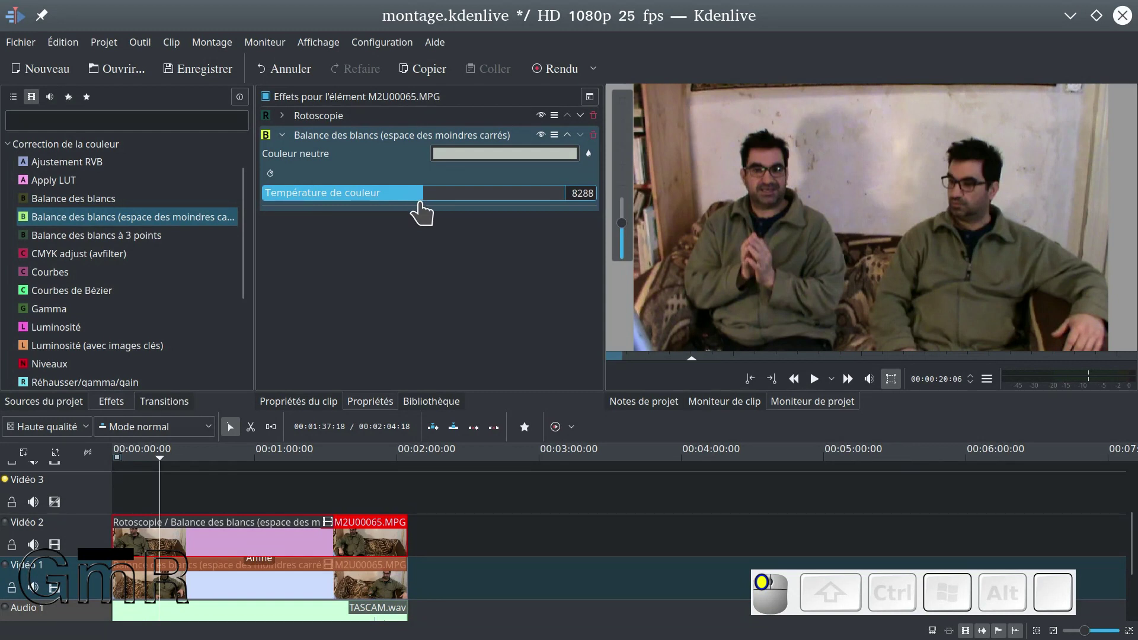
{"action": "left_click_drag", "start_coordinate": [421, 213], "coordinate": [419, 214]}
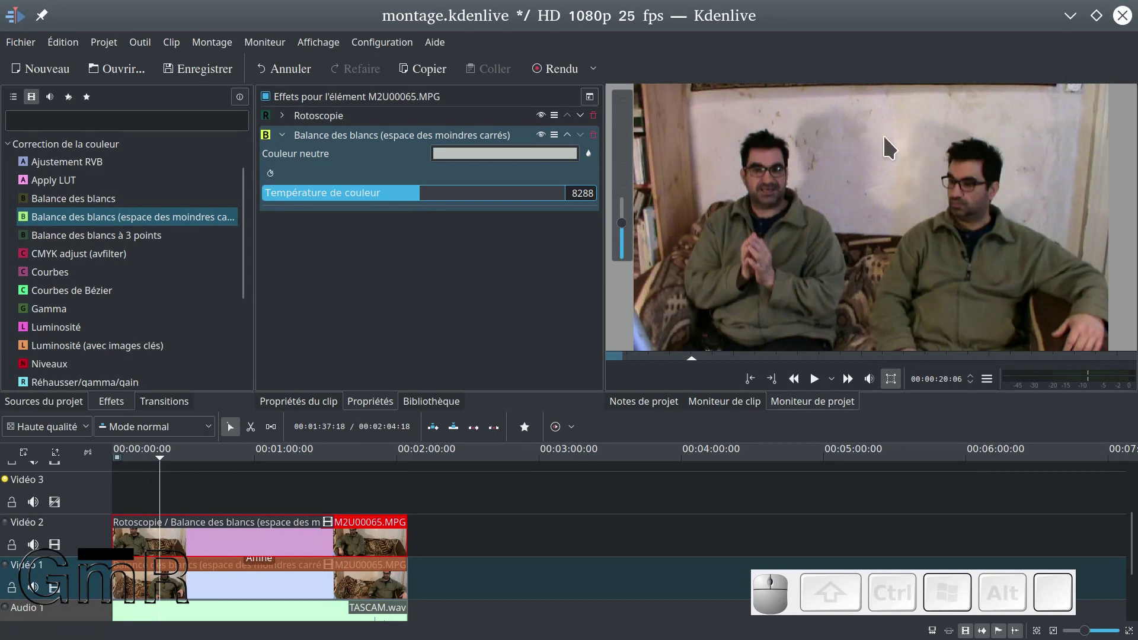
- Set the Température de couleur of the Vidéo 1 clip's white balance effect to 7219
{"action": "left_click", "coordinate": [320, 586]}
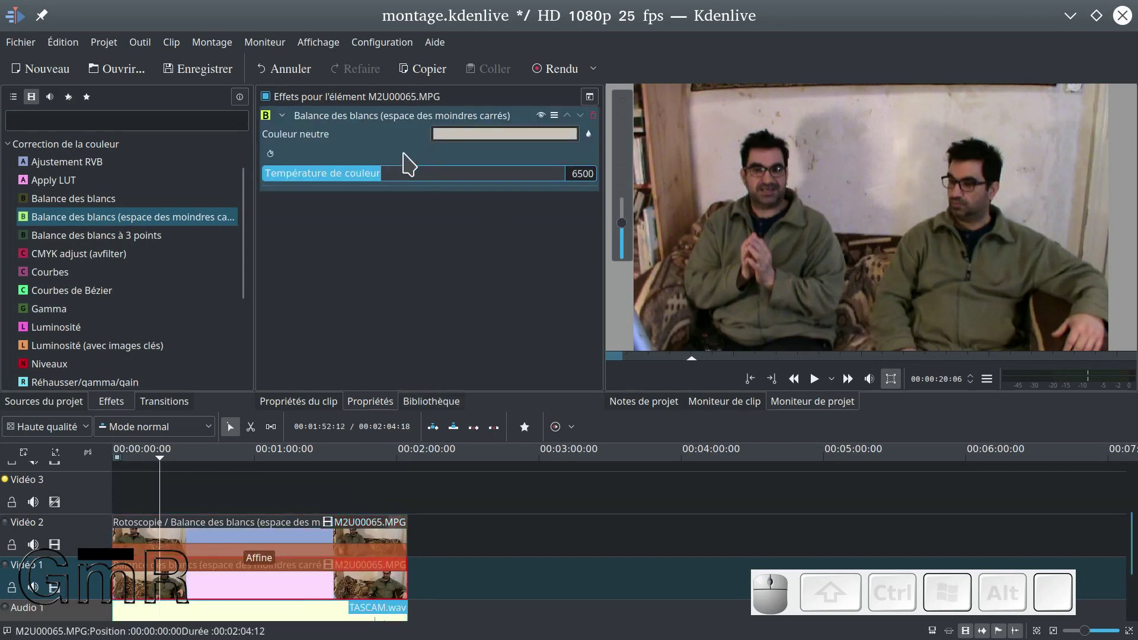
{"action": "mouse_move", "coordinate": [381, 180]}
{"action": "left_mouse_down"}
{"action": "mouse_move", "coordinate": [359, 177]}
{"action": "mouse_move", "coordinate": [461, 185]}
{"action": "mouse_move", "coordinate": [384, 185]}
{"action": "left_mouse_up"}
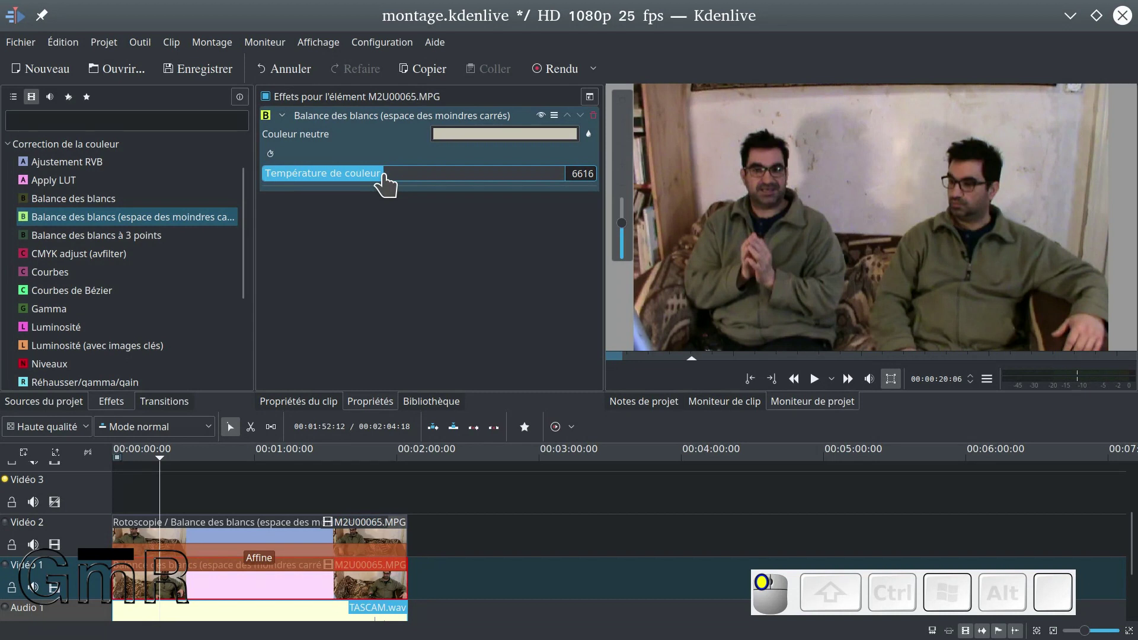
{"action": "left_click_drag", "start_coordinate": [383, 185], "coordinate": [396, 189]}
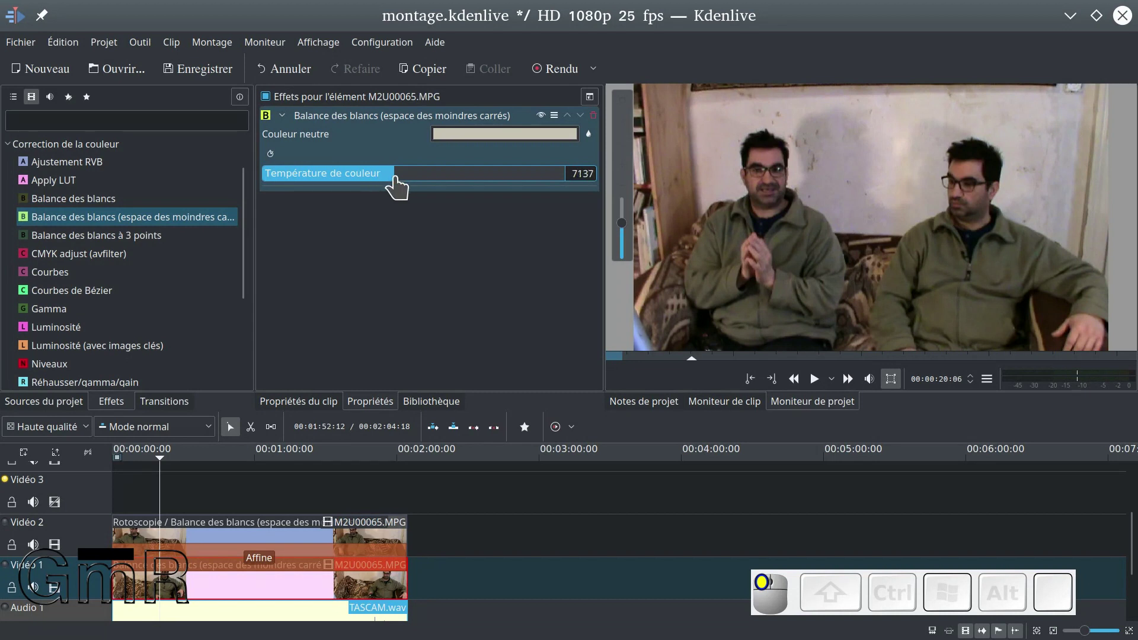
{"action": "left_click_drag", "start_coordinate": [395, 177], "coordinate": [398, 180]}
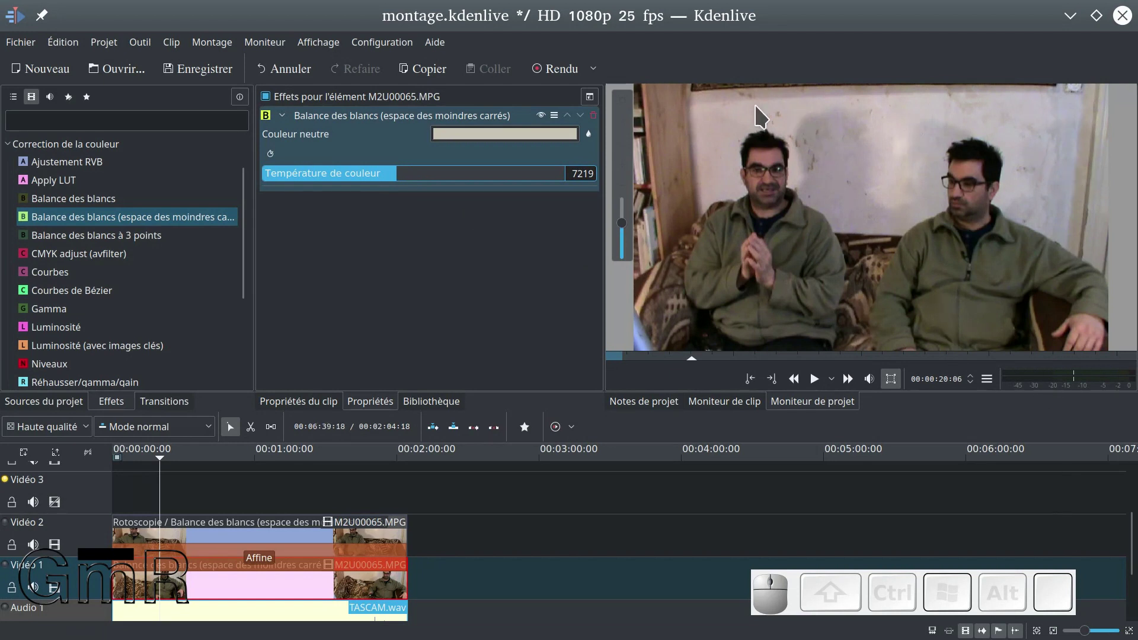
- Add the Mise en boîte effect to the Vidéo 2 clip with an Épaisseur de bordure of 258, and save the project
{"action": "left_click", "coordinate": [255, 529]}
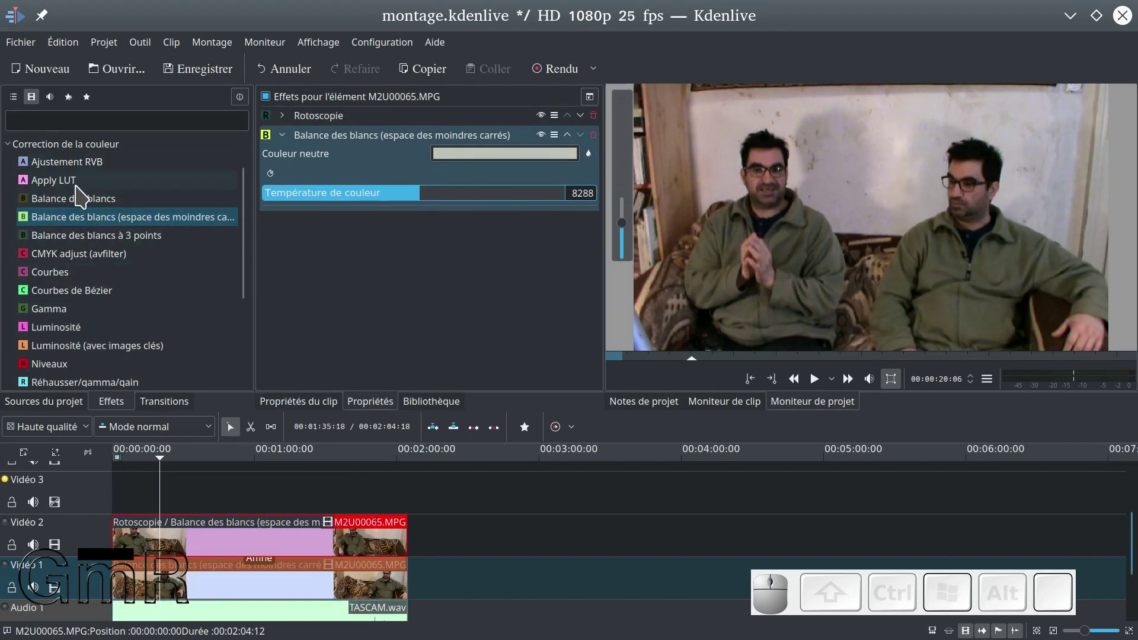
{"action": "scroll", "coordinate": [42, 361], "scroll_direction": "down", "scroll_amount": 3}
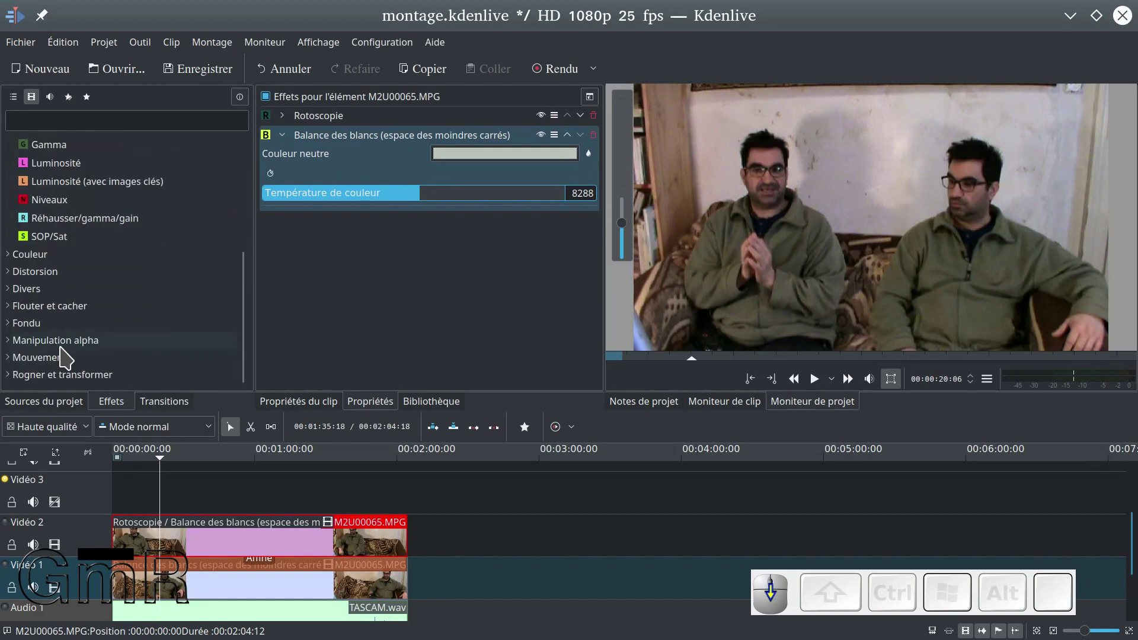
{"action": "left_click", "coordinate": [65, 377]}
{"action": "scroll", "coordinate": [98, 371], "scroll_direction": "down", "scroll_amount": 2}
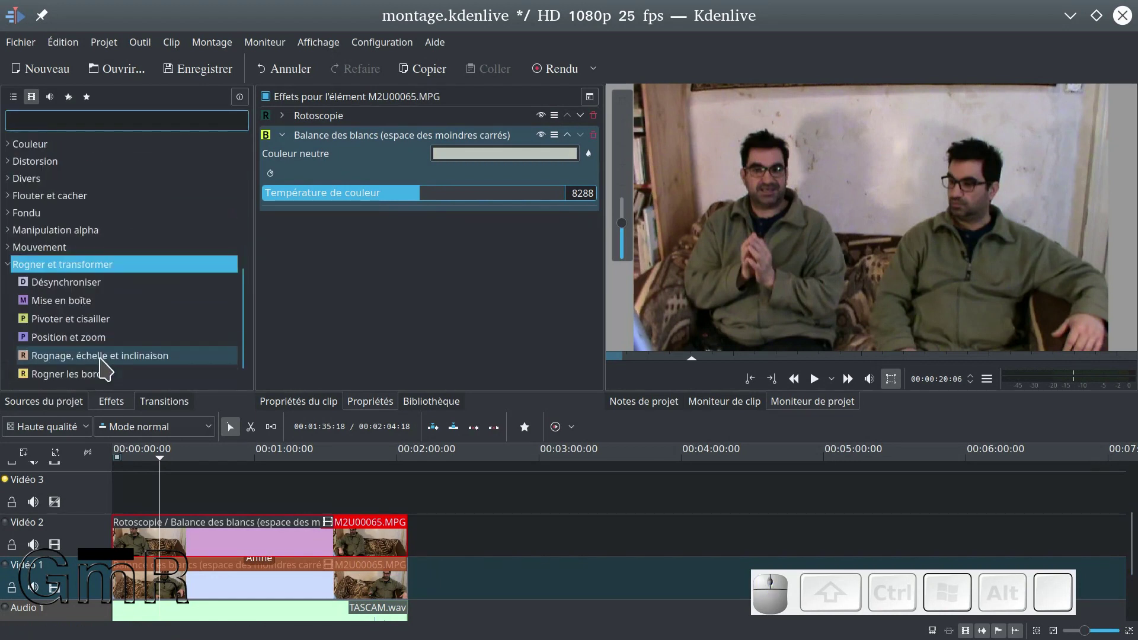
{"action": "left_click", "coordinate": [71, 301]}
{"action": "left_click_drag", "start_coordinate": [237, 262], "coordinate": [326, 246]}
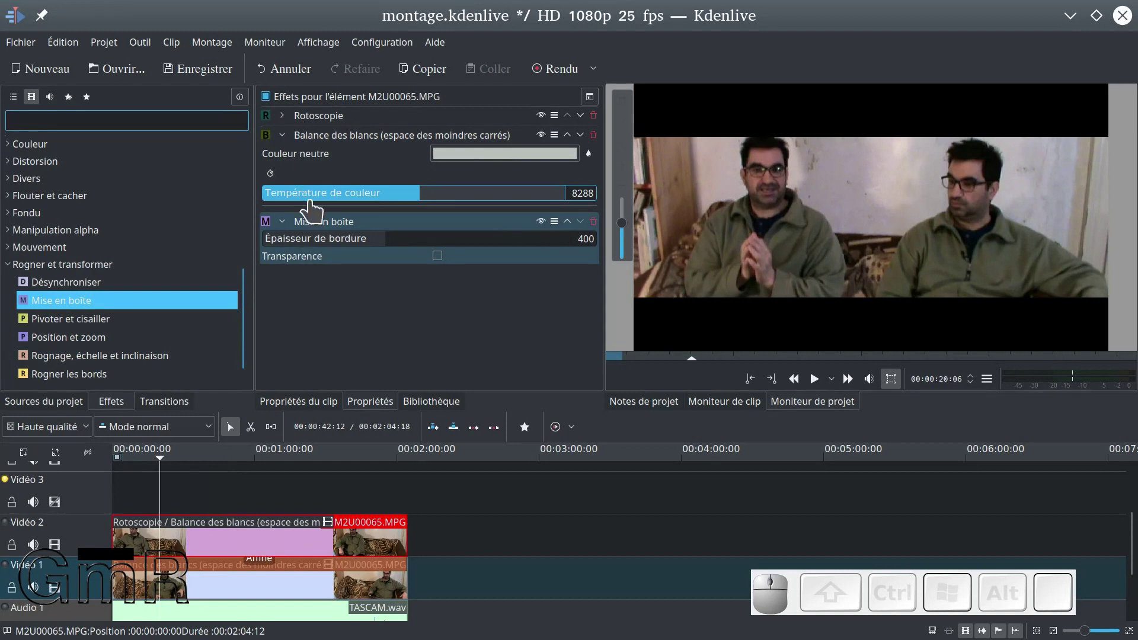
{"action": "left_click", "coordinate": [374, 242]}
{"action": "left_click_drag", "start_coordinate": [374, 242], "coordinate": [344, 246]}
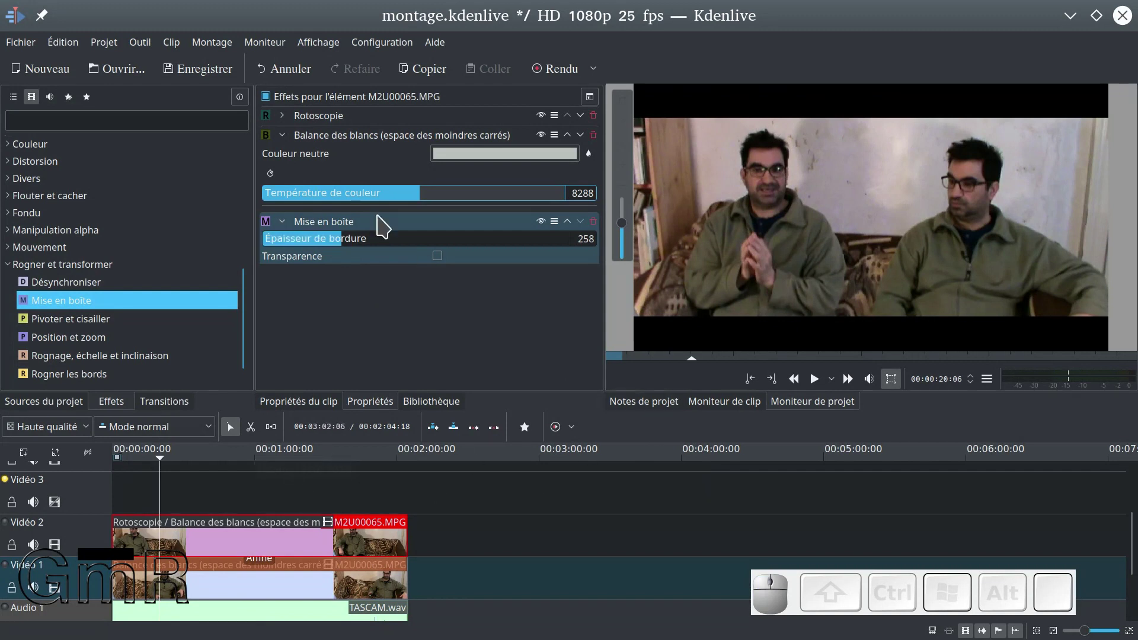
{"action": "left_click", "coordinate": [283, 135]}
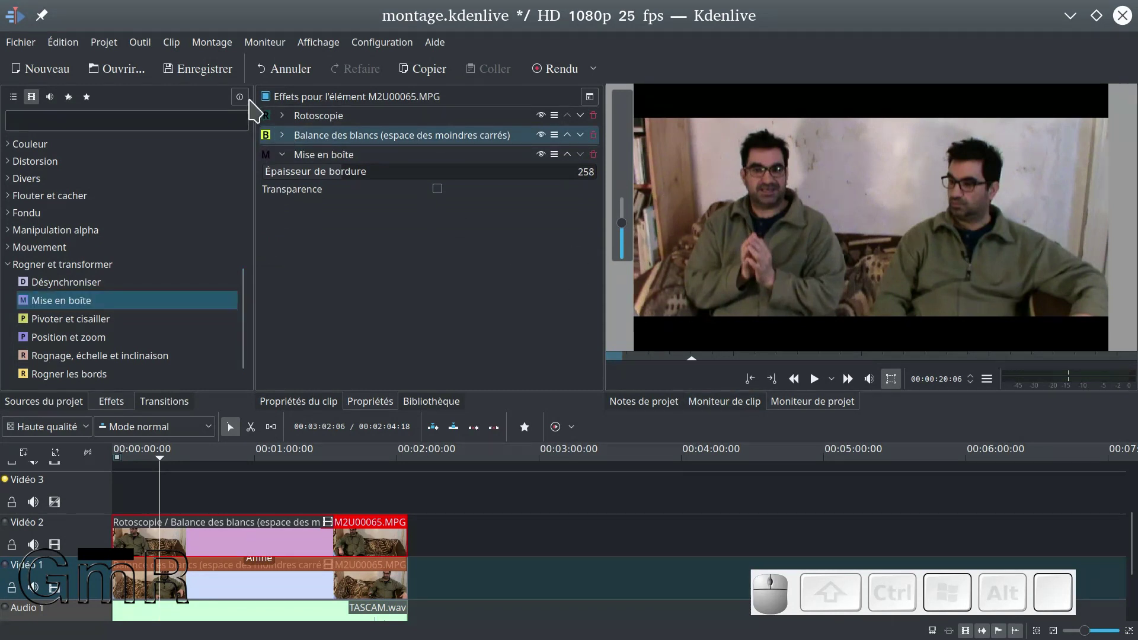
{"action": "left_click", "coordinate": [204, 69]}
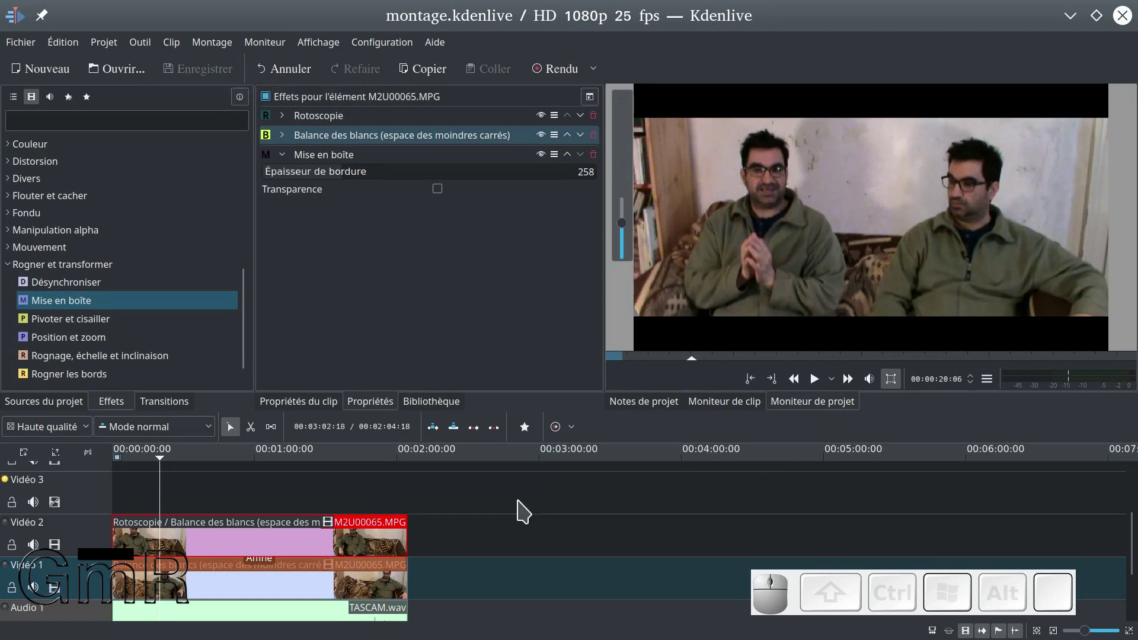
- Bring the audio tracks into view and check the letterboxed composite near the start of the timeline
{"action": "scroll", "coordinate": [70, 551], "scroll_direction": "down", "scroll_amount": 2}
{"action": "scroll", "coordinate": [70, 551], "scroll_direction": "down", "scroll_amount": 1}
{"action": "scroll", "coordinate": [70, 551], "scroll_direction": "up", "scroll_amount": 1}
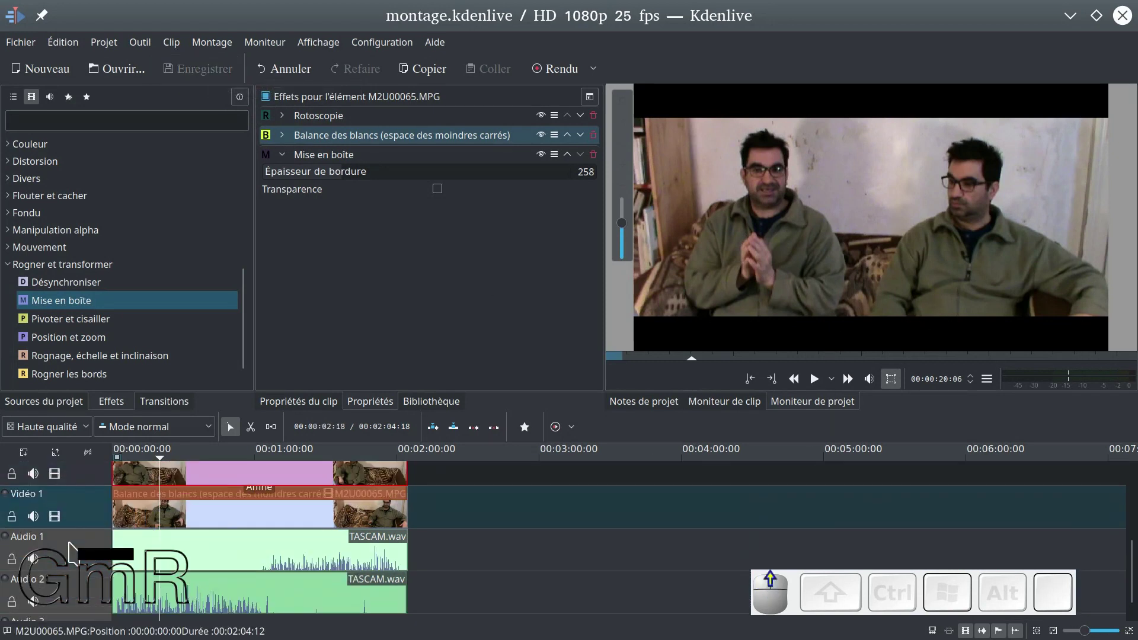
{"action": "left_click", "coordinate": [139, 458]}
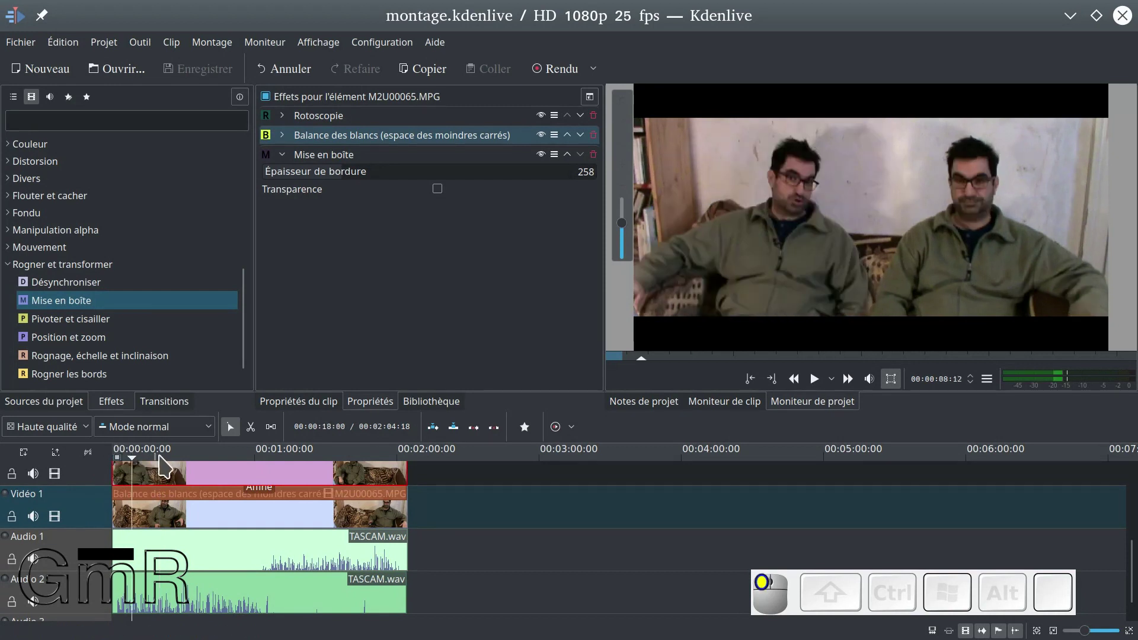
- Ungroup the Vidéo 1 clip from its TASCAM.wav audio and select the Audio 1 clip on its own
{"action": "left_click", "coordinate": [270, 572]}
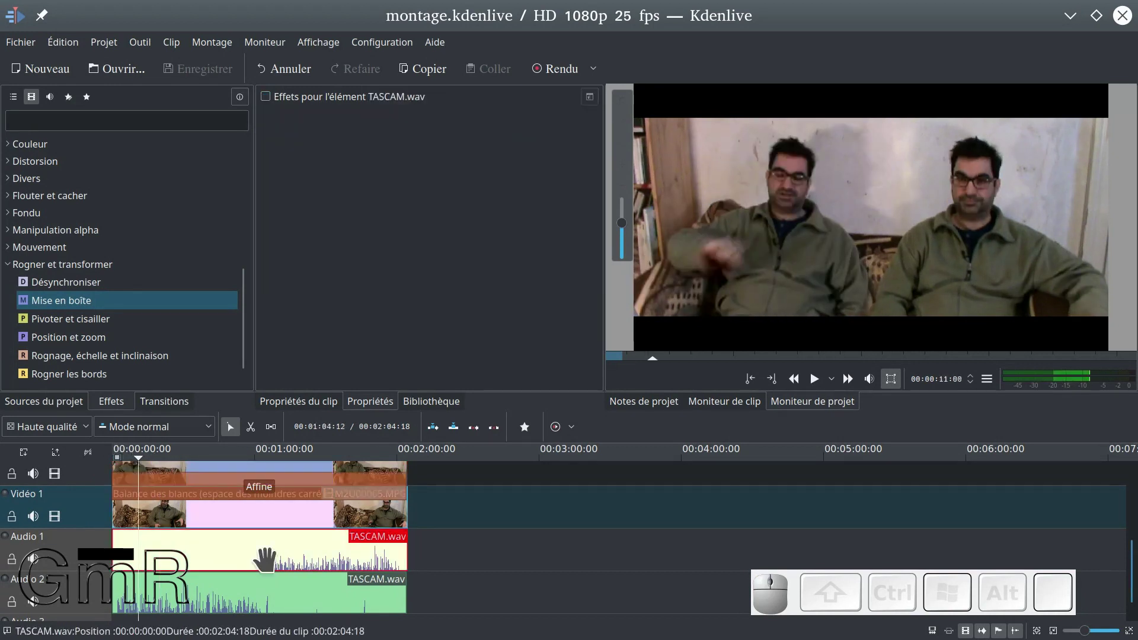
{"action": "left_click", "coordinate": [253, 516]}
{"action": "right_click", "coordinate": [254, 514]}
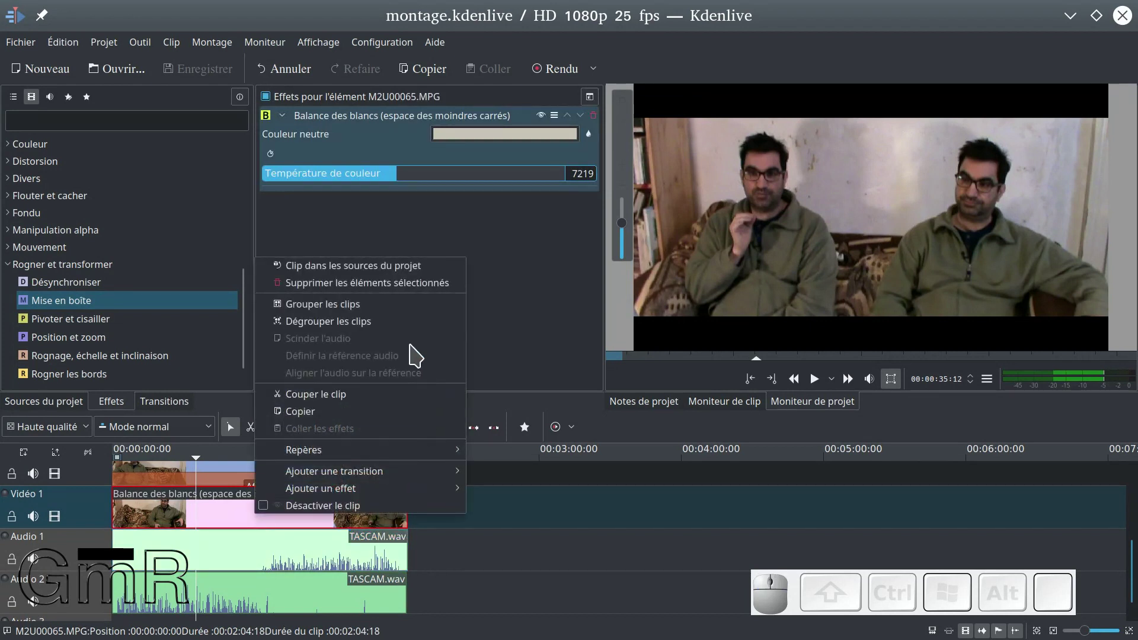
{"action": "left_click", "coordinate": [375, 326]}
{"action": "left_click", "coordinate": [213, 553]}
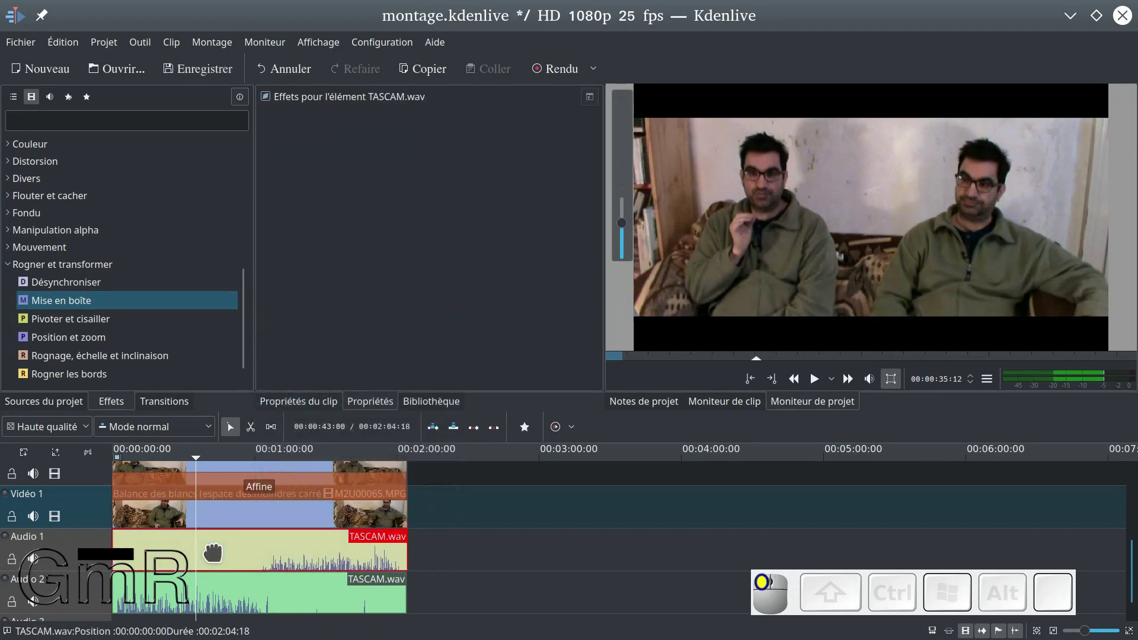
{"action": "left_click", "coordinate": [215, 586]}
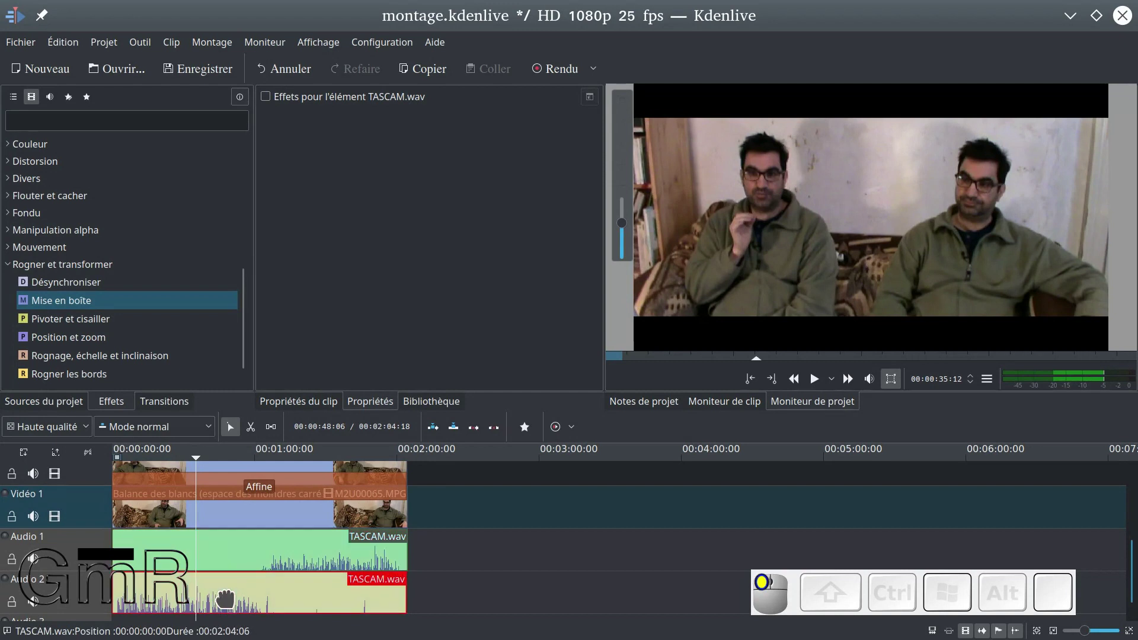
{"action": "left_click", "coordinate": [224, 554]}
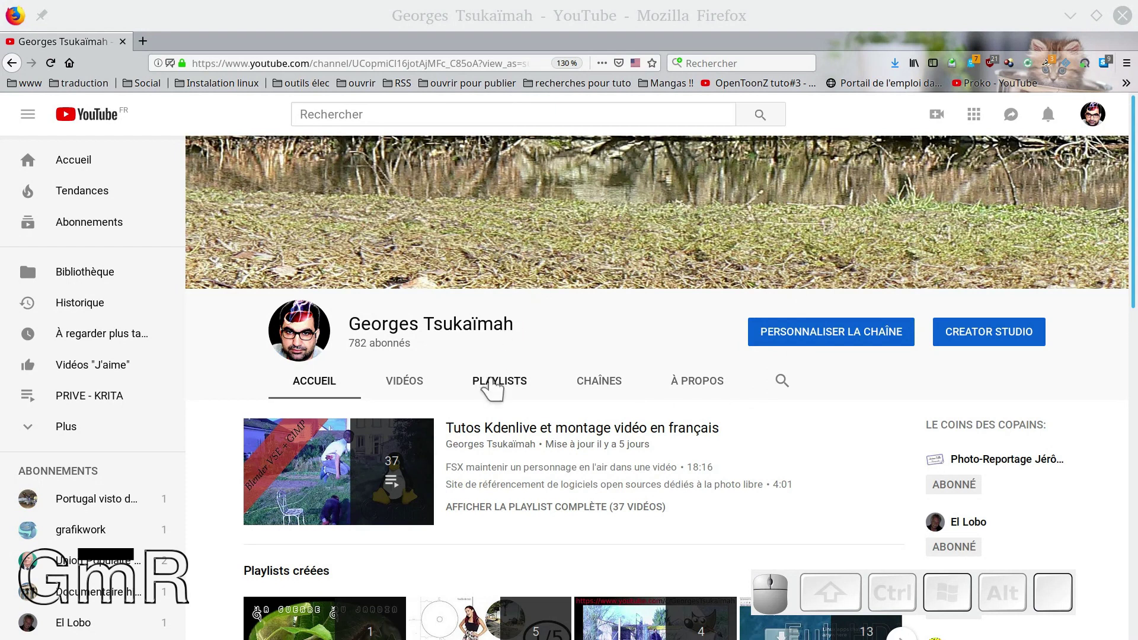
- Browse the YouTube channel's playlists in Firefox, look through the Audacity édition du son playlist, and return to Kdenlive
{"action": "left_click", "coordinate": [498, 381]}
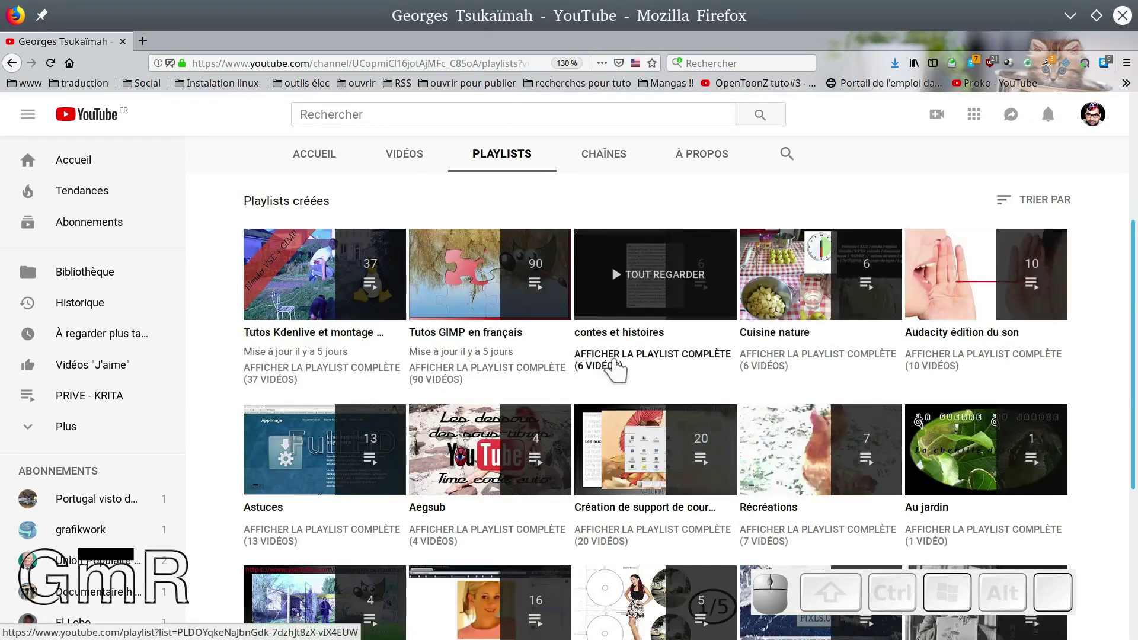
{"action": "scroll", "coordinate": [711, 368], "scroll_direction": "down", "scroll_amount": 2}
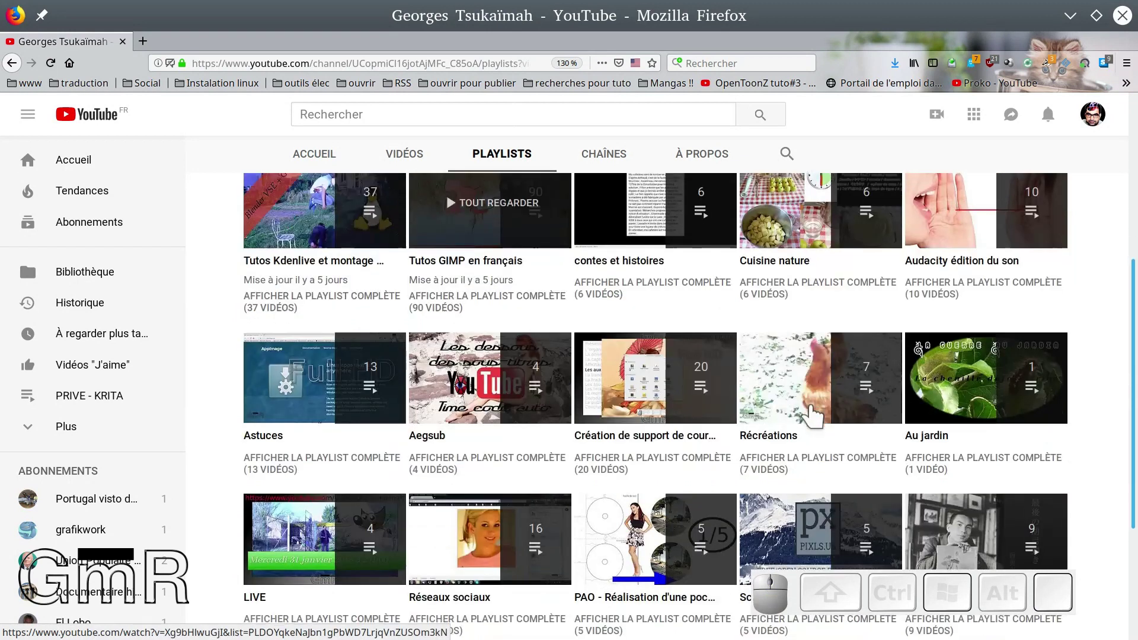
{"action": "scroll", "coordinate": [812, 415], "scroll_direction": "up", "scroll_amount": 2}
{"action": "scroll", "coordinate": [809, 415], "scroll_direction": "up", "scroll_amount": 3}
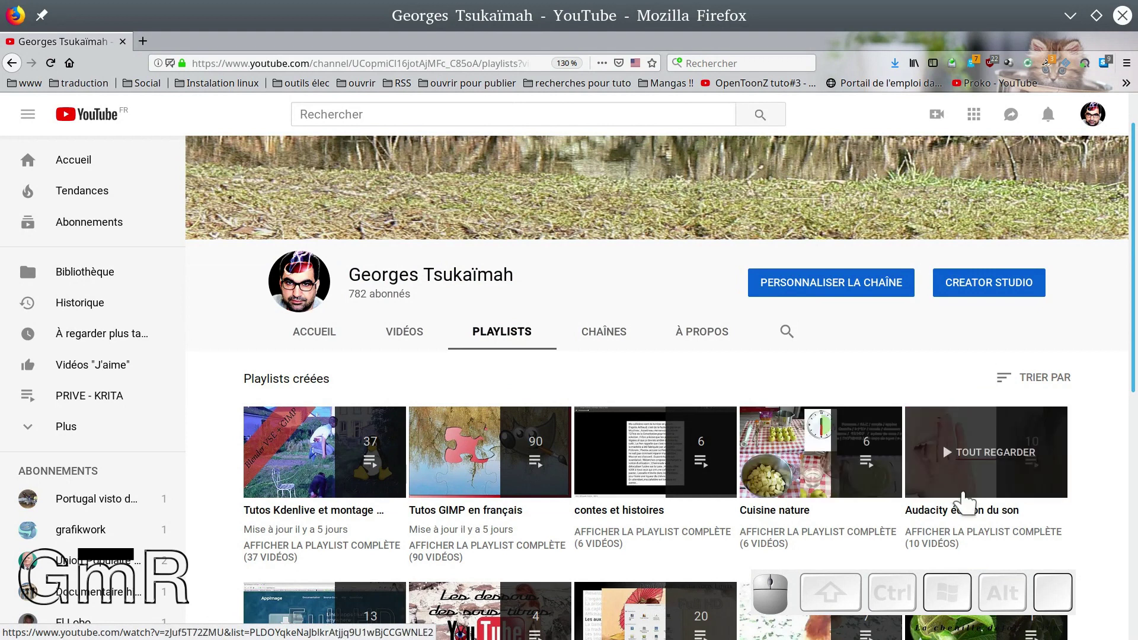
{"action": "left_click", "coordinate": [954, 513]}
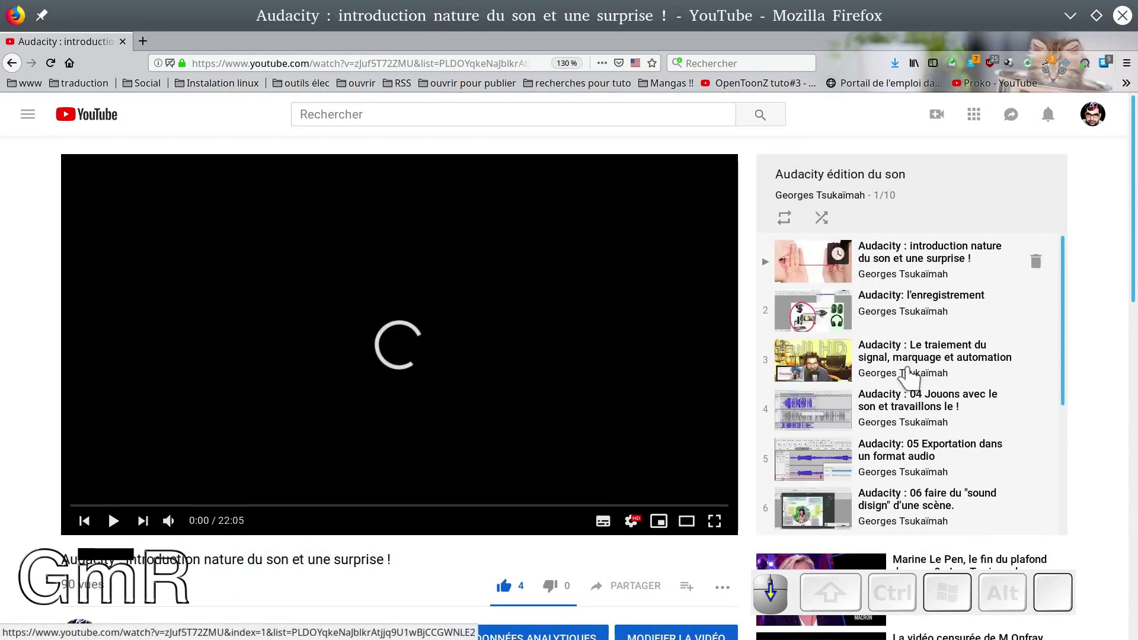
{"action": "scroll", "coordinate": [907, 373], "scroll_direction": "down", "scroll_amount": 5}
{"action": "scroll", "coordinate": [905, 420], "scroll_direction": "down", "scroll_amount": 1}
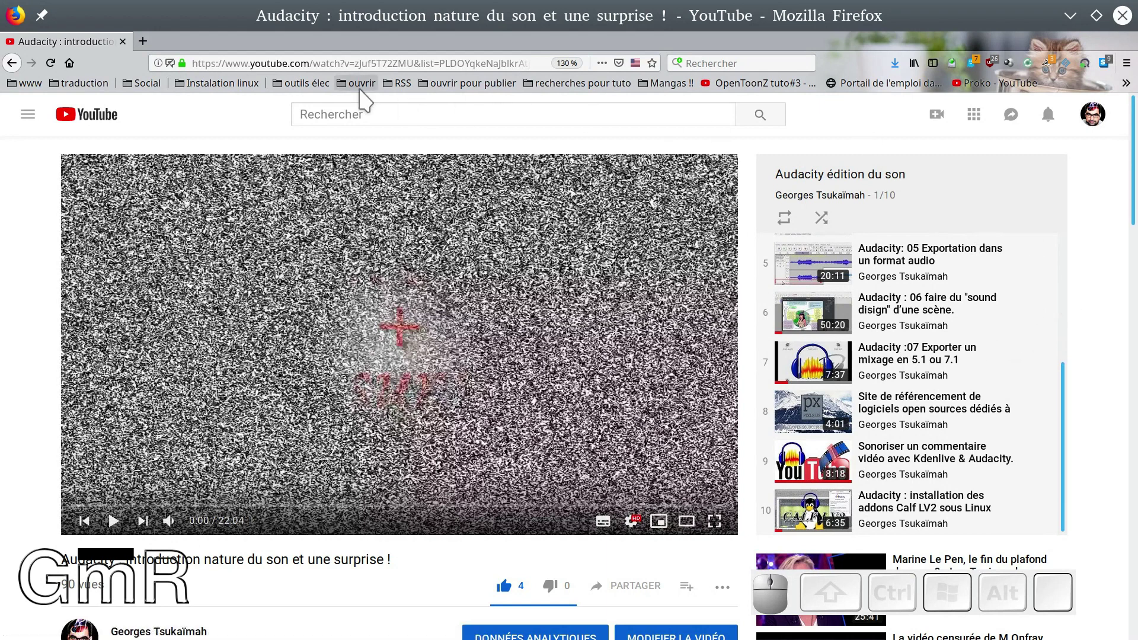
{"action": "left_click", "coordinate": [1122, 16]}
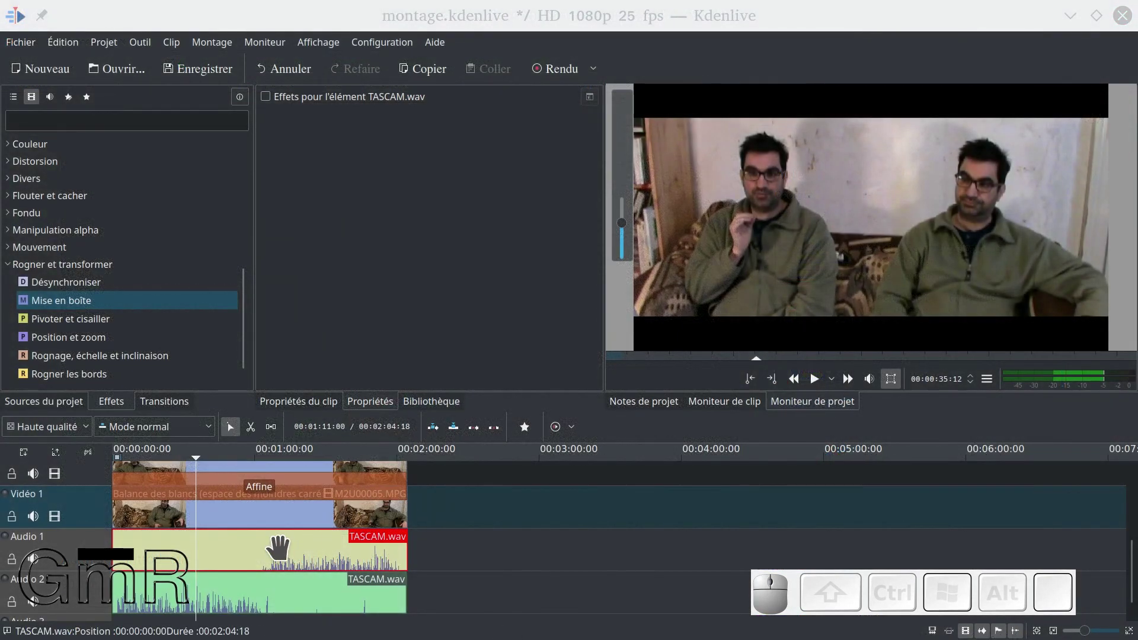
- Select the Vidéo 1 clip and briefly hide its track to check which half of the composite it supplies
{"action": "left_click", "coordinate": [262, 563]}
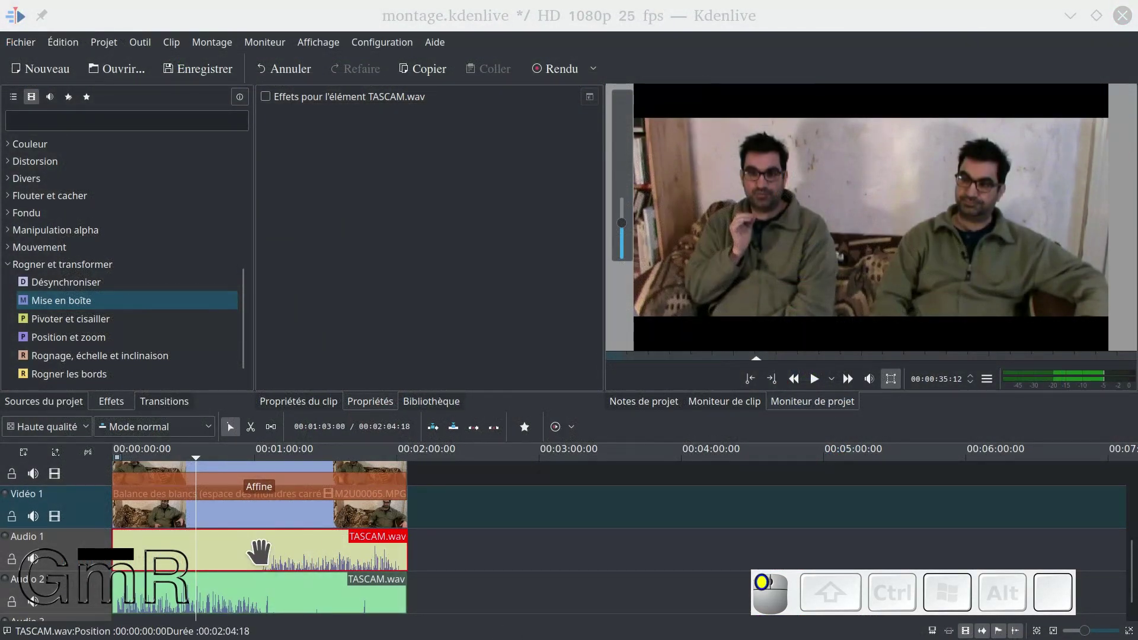
{"action": "left_click", "coordinate": [212, 517]}
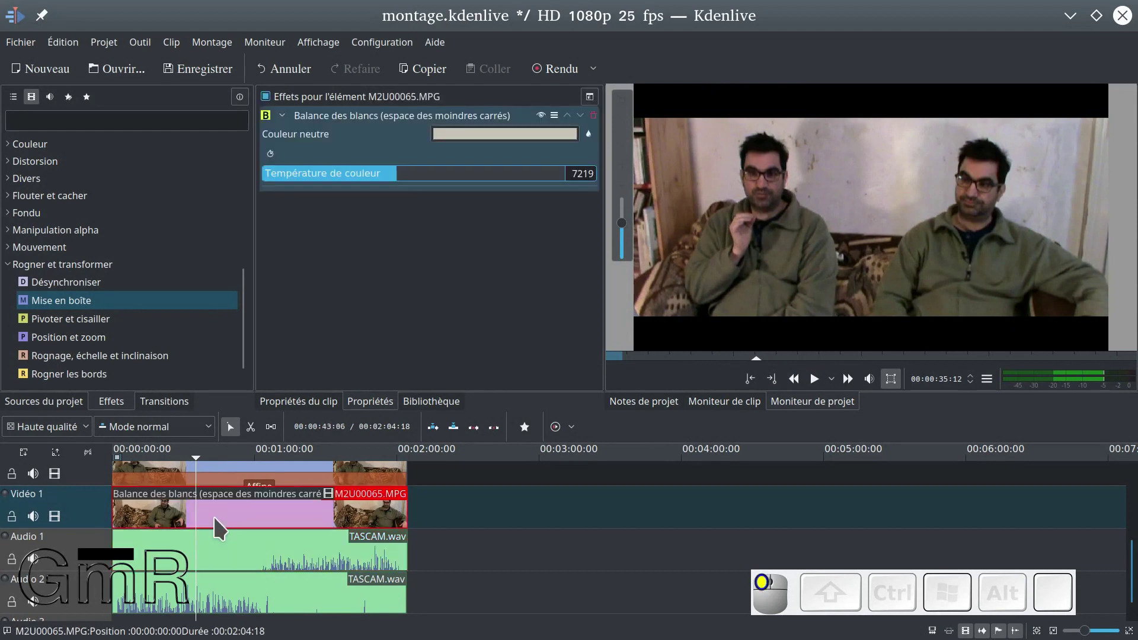
{"action": "left_click", "coordinate": [54, 516]}
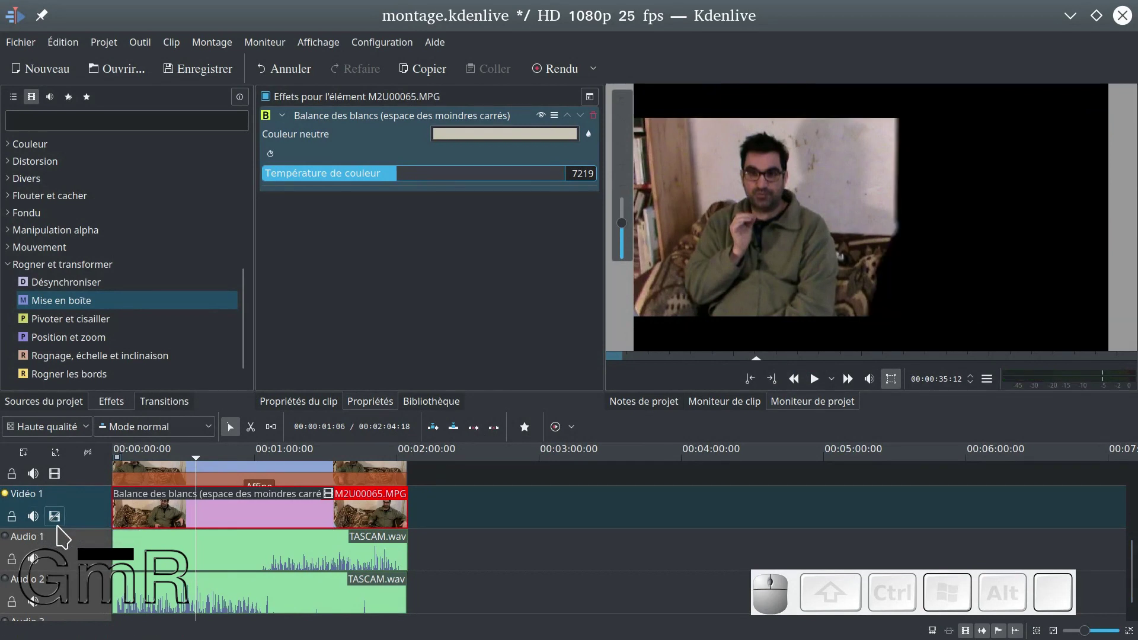
{"action": "left_click", "coordinate": [54, 517]}
- Rename the Vidéo 1 track as Vidéo droite
{"action": "double_click", "coordinate": [24, 494]}
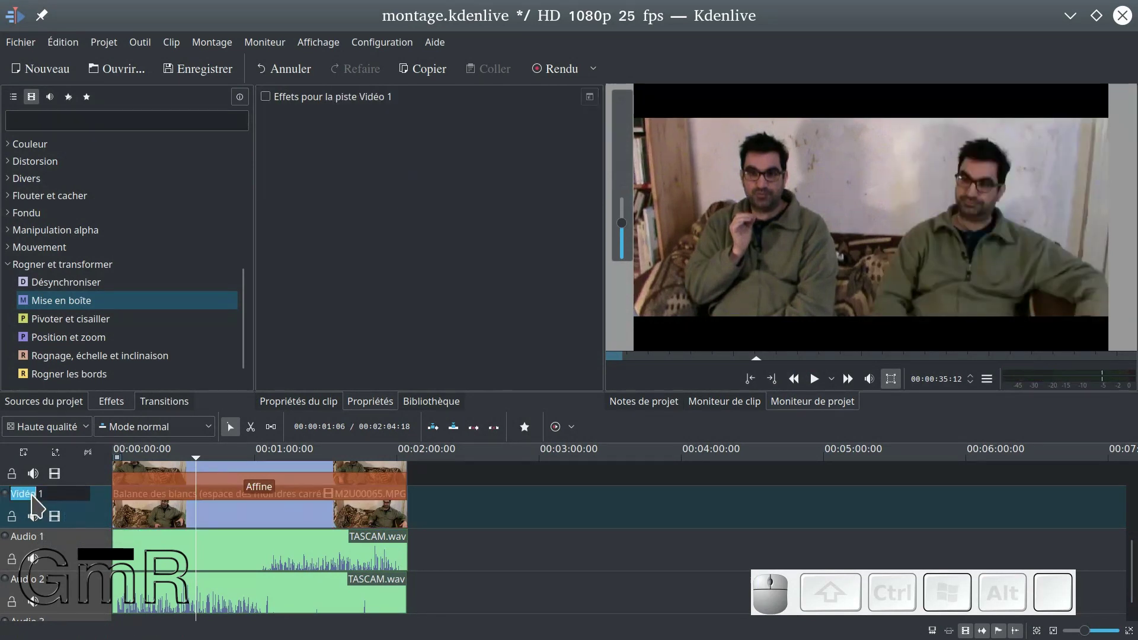
{"action": "key", "text": "Right"}
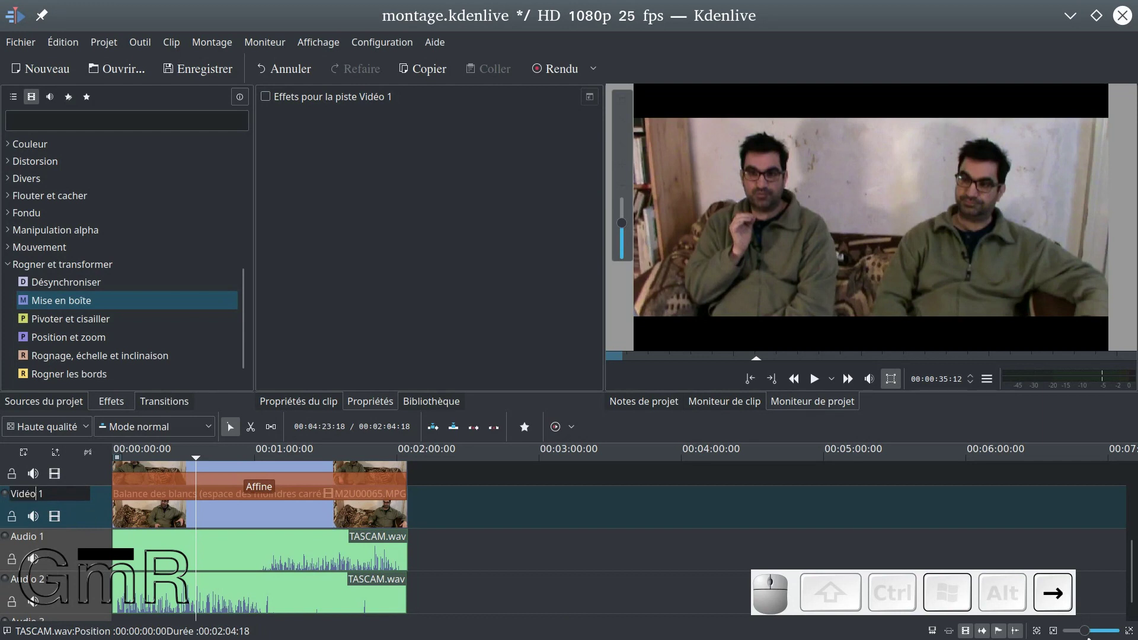
{"action": "key", "text": "BackSpace"}
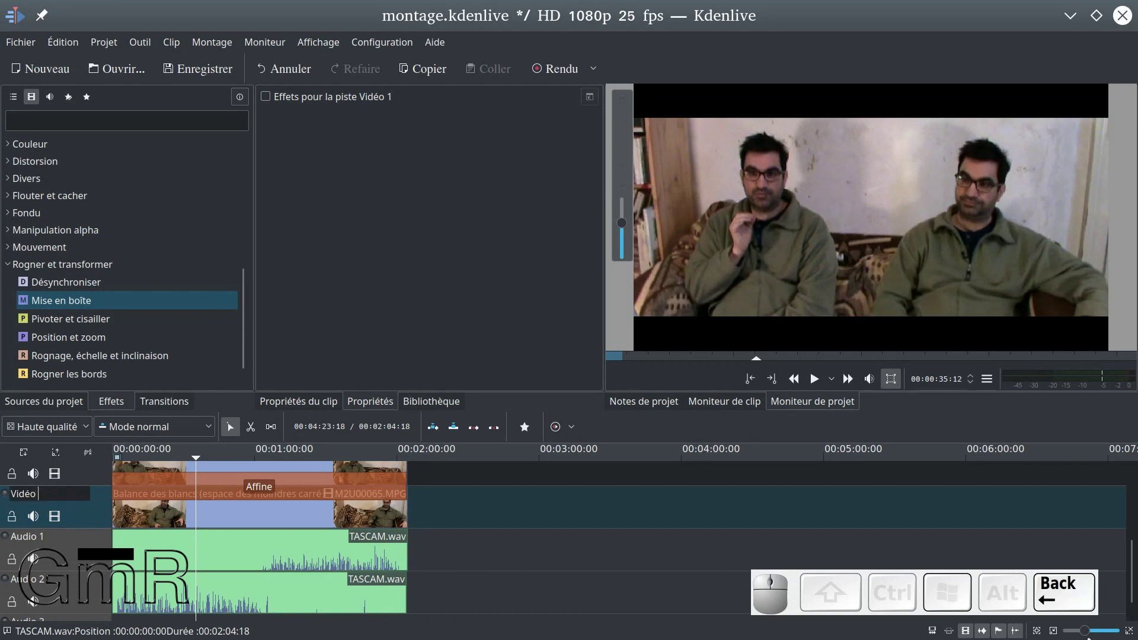
{"action": "type", "text": "droite"}
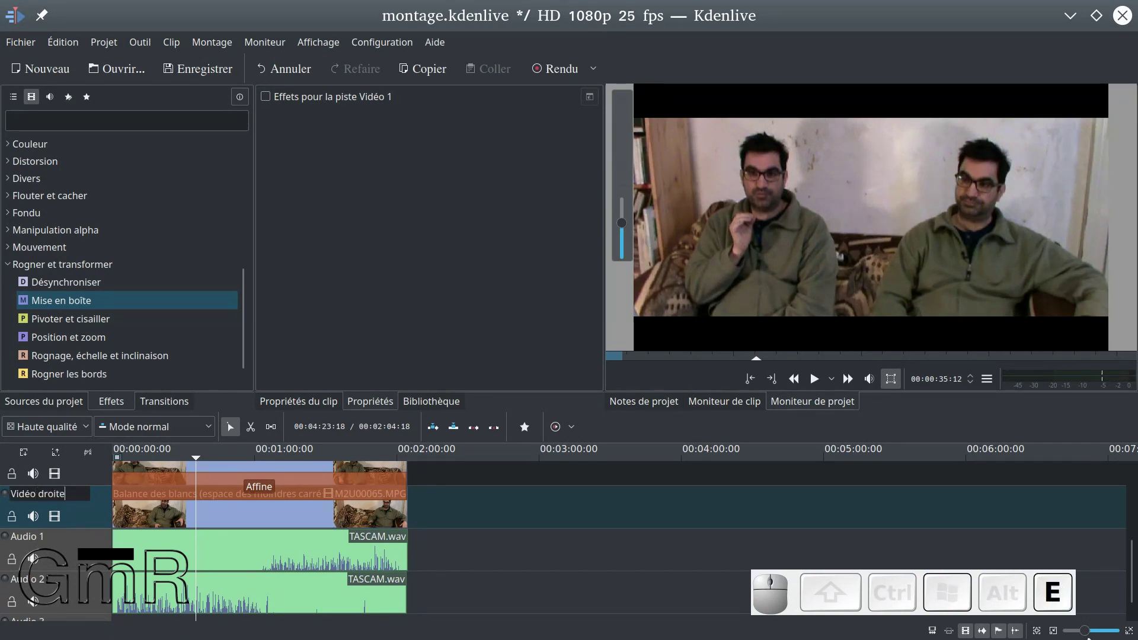
{"action": "key", "text": "Return"}
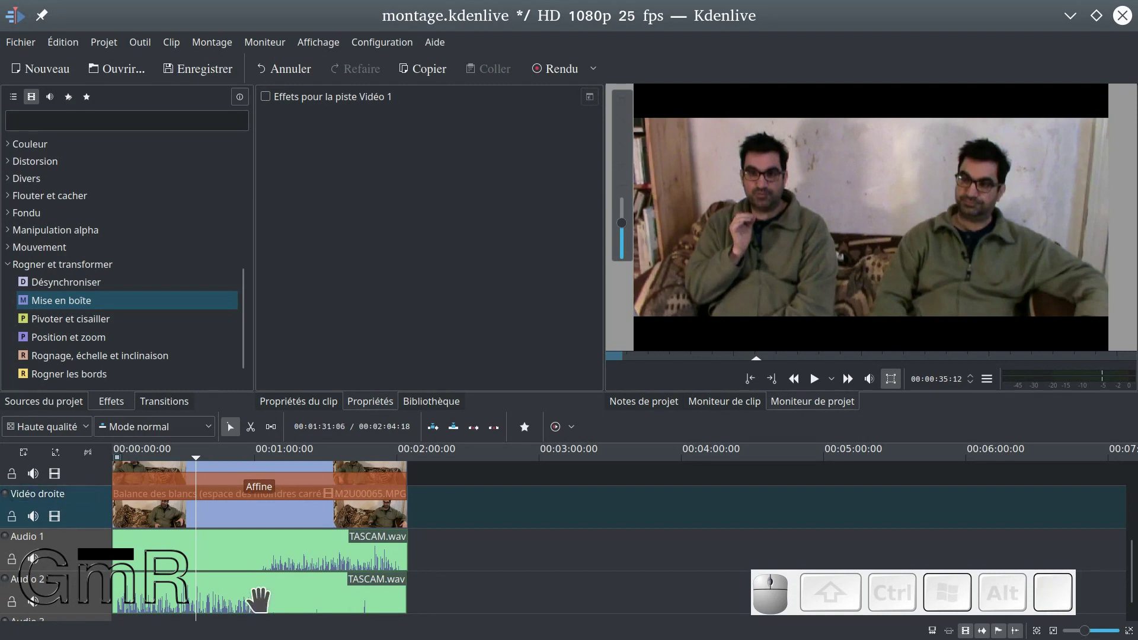
- Rename the Audio 1 track as Audio droite and the Audio 2 track as Audio audio gauche
{"action": "double_click", "coordinate": [43, 537]}
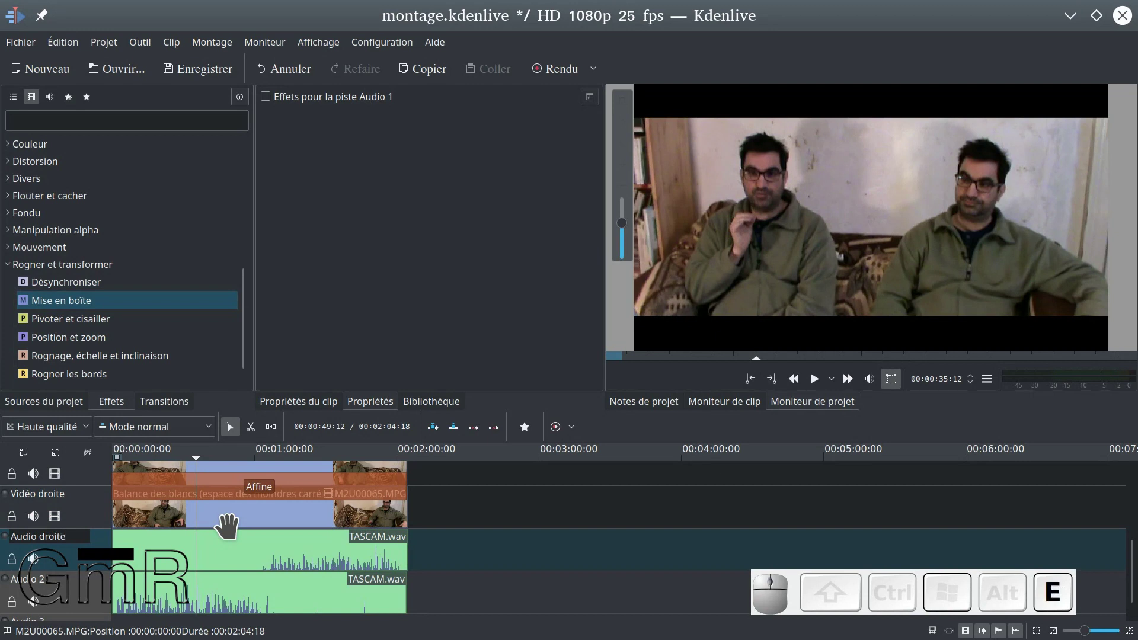
{"action": "double_click", "coordinate": [41, 581]}
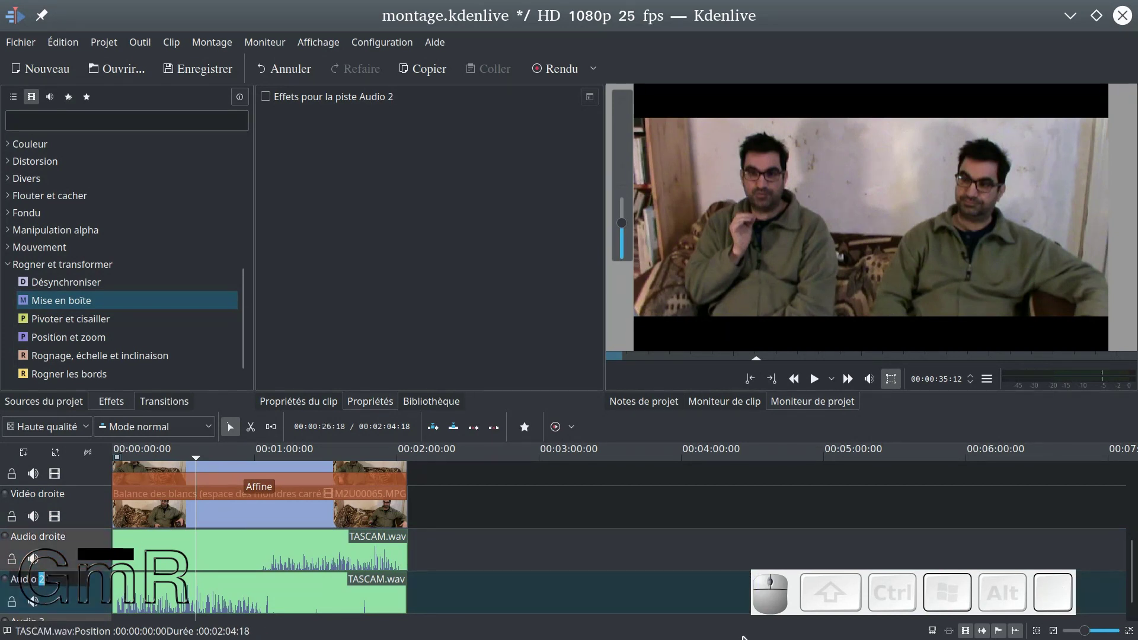
{"action": "type", "text": "audio gauc"}
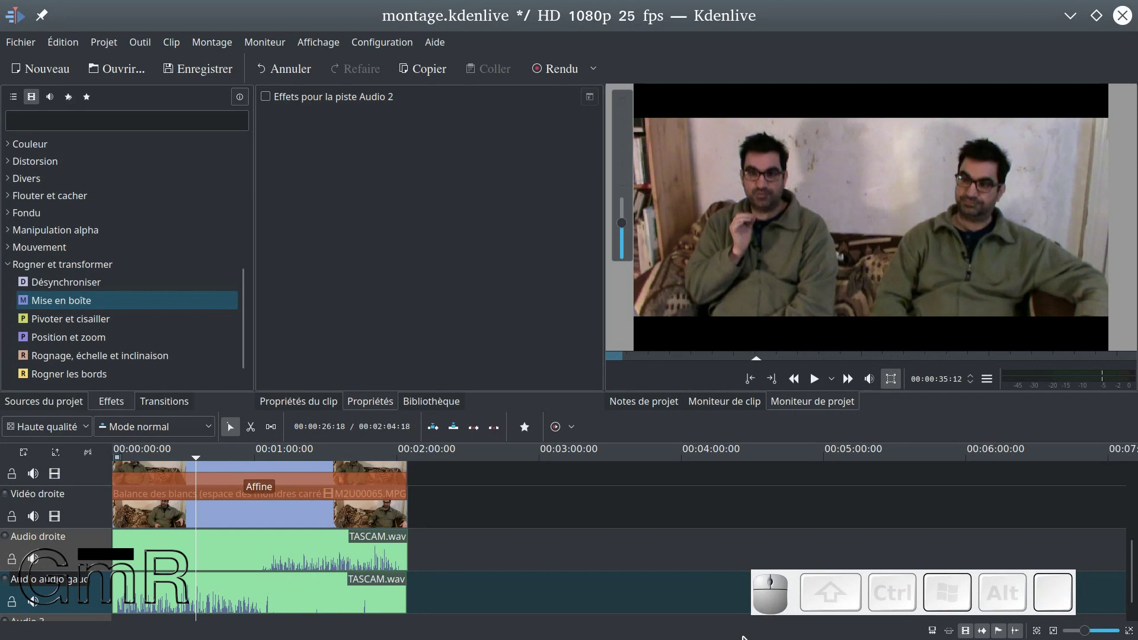
{"action": "type", "text": "he"}
{"action": "key", "text": "Return"}
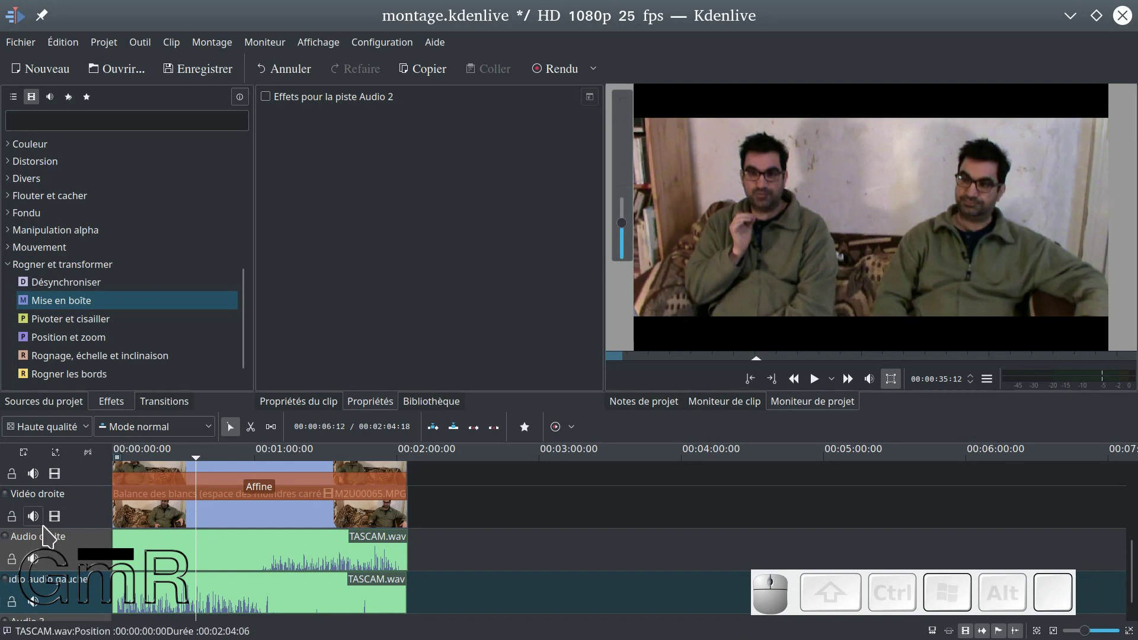
- Rename the Vidéo 2 track as Vidéo gauche
{"action": "scroll", "coordinate": [45, 533], "scroll_direction": "up", "scroll_amount": 1}
{"action": "double_click", "coordinate": [35, 490]}
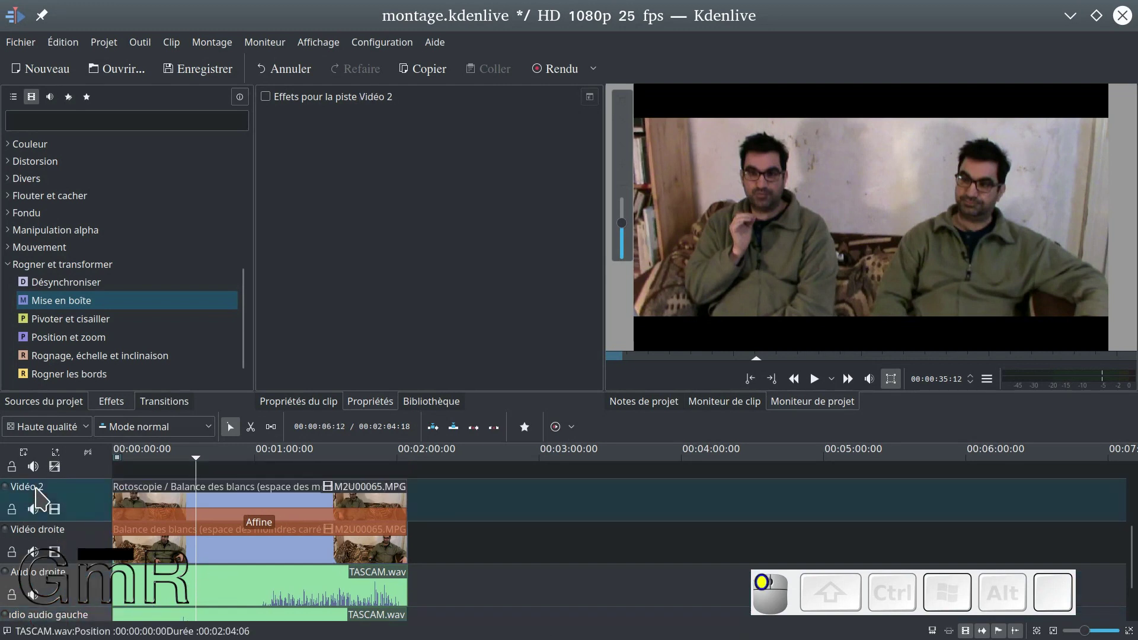
{"action": "double_click", "coordinate": [42, 487]}
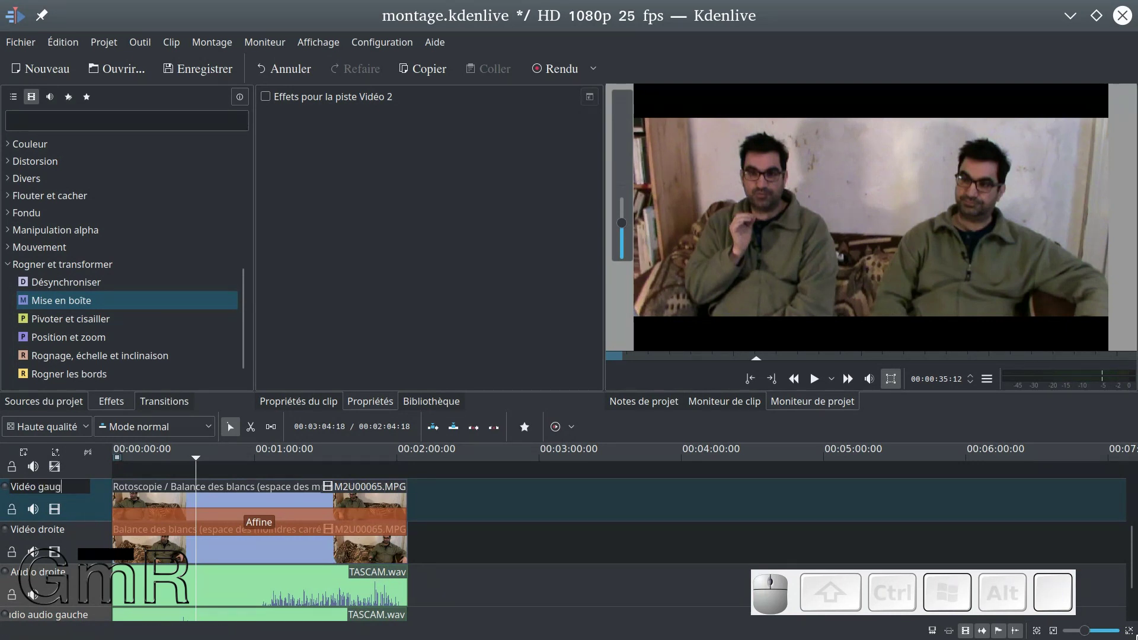
{"action": "type", "text": "che"}
{"action": "key", "text": "Return"}
- Add 2.28-WhatIKnowAboutYou.mp3 from the library's Sons/musiques folder to the project sources
{"action": "scroll", "coordinate": [290, 508], "scroll_direction": "down", "scroll_amount": 1}
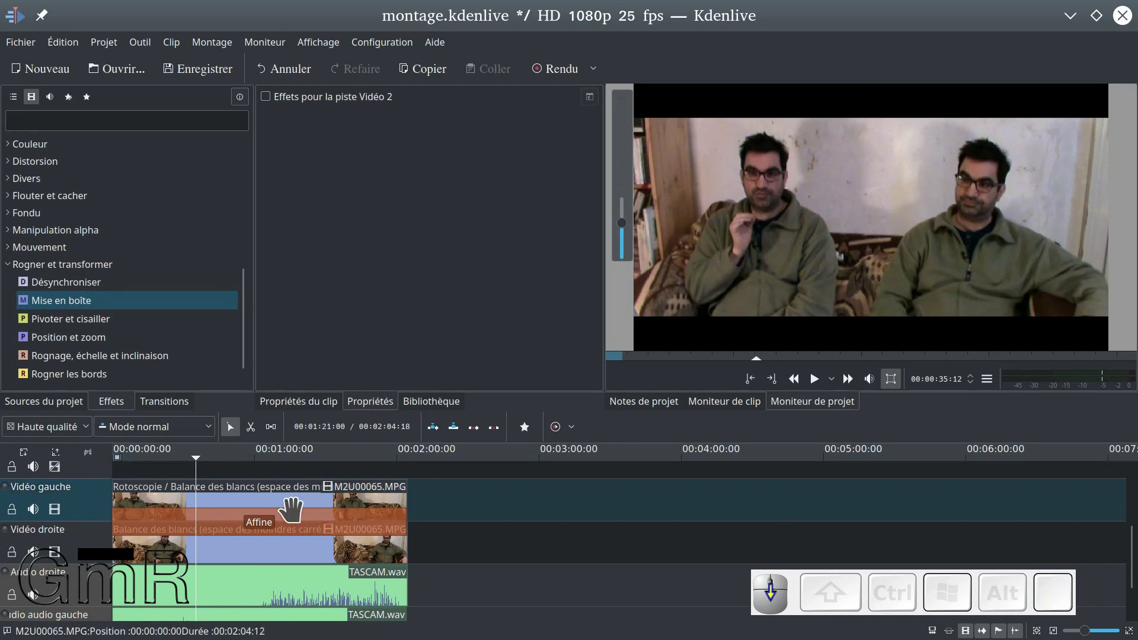
{"action": "scroll", "coordinate": [83, 514], "scroll_direction": "down", "scroll_amount": 1}
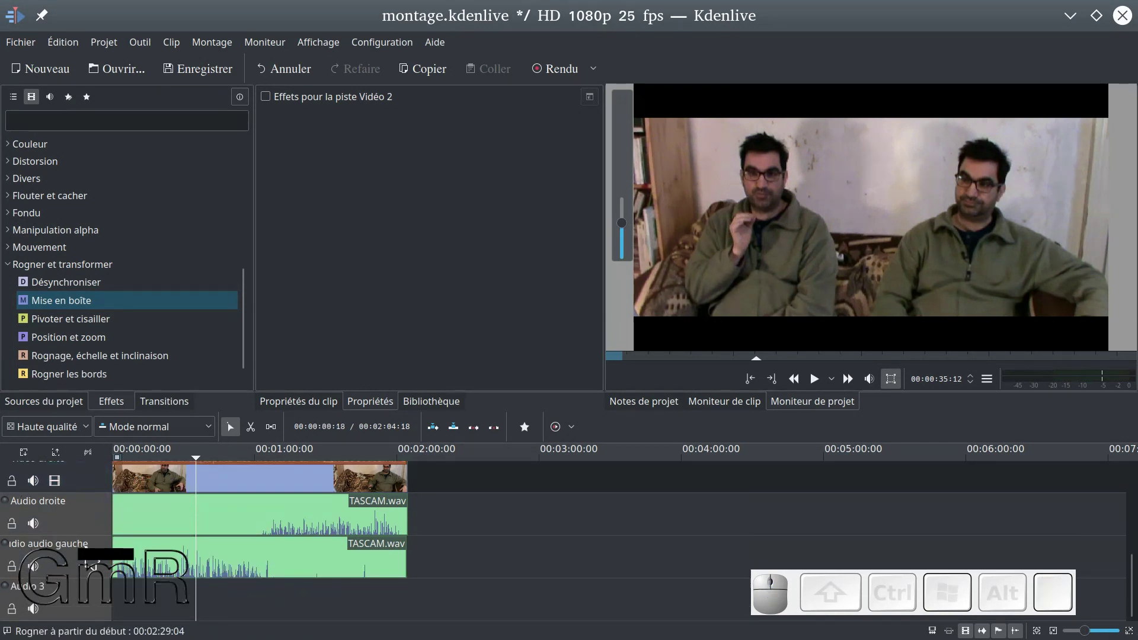
{"action": "left_click", "coordinate": [416, 408]}
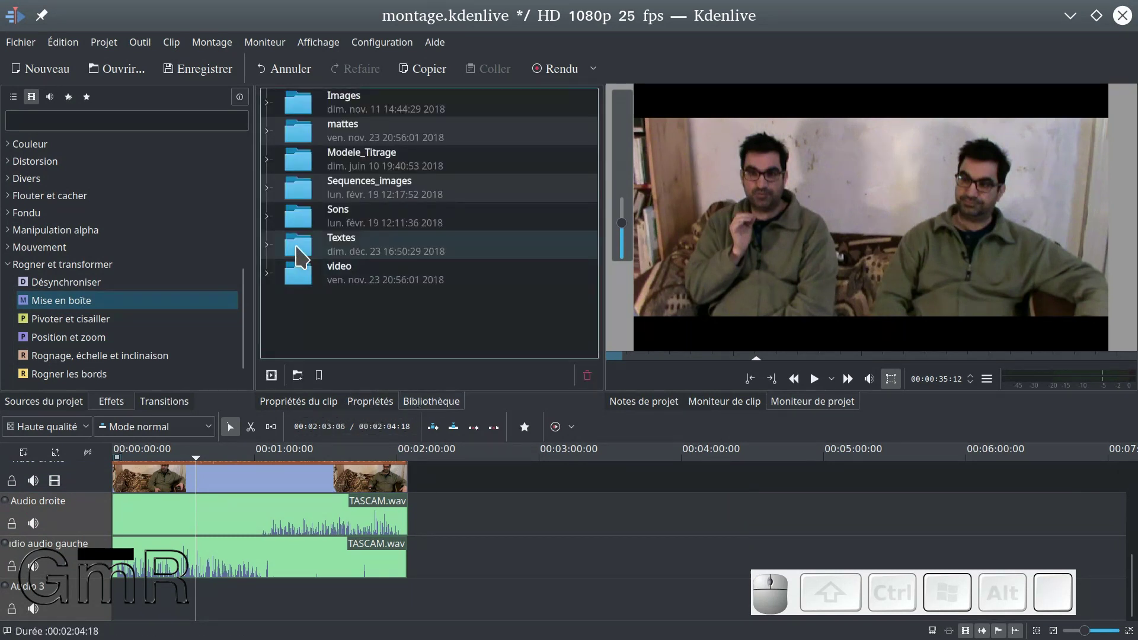
{"action": "left_click", "coordinate": [266, 217]}
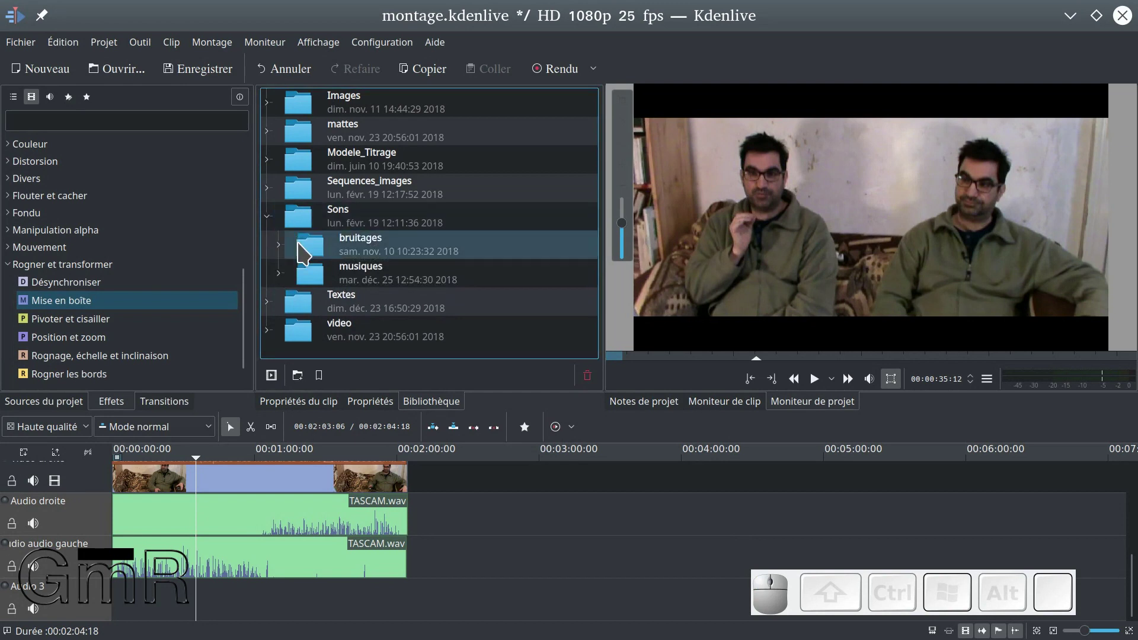
{"action": "left_click", "coordinate": [280, 274]}
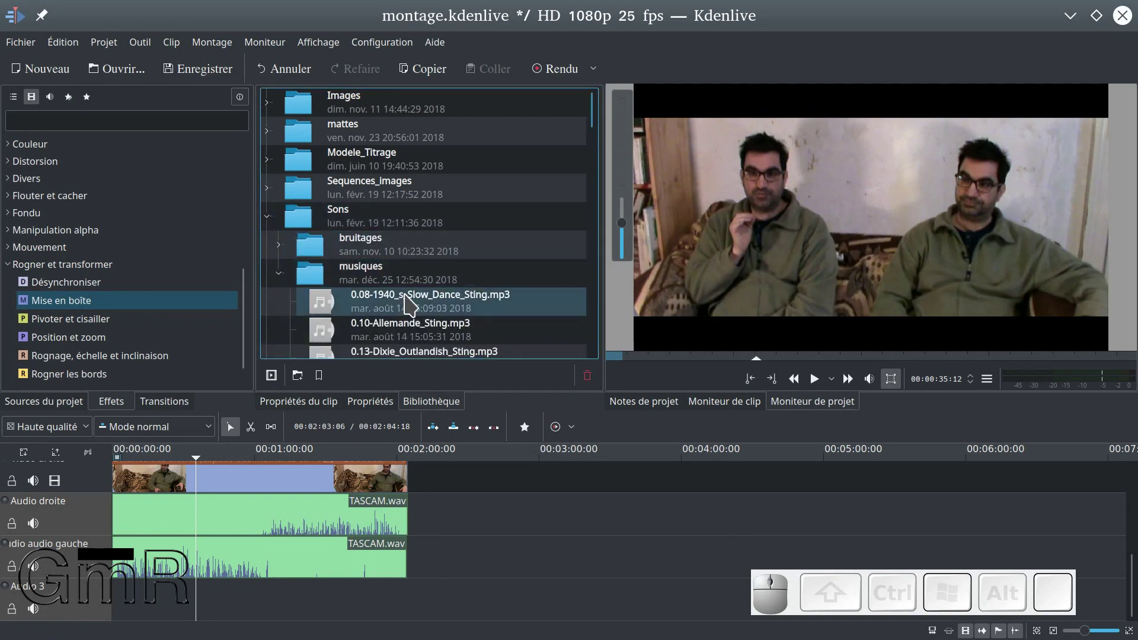
{"action": "scroll", "coordinate": [409, 302], "scroll_direction": "down", "scroll_amount": 2}
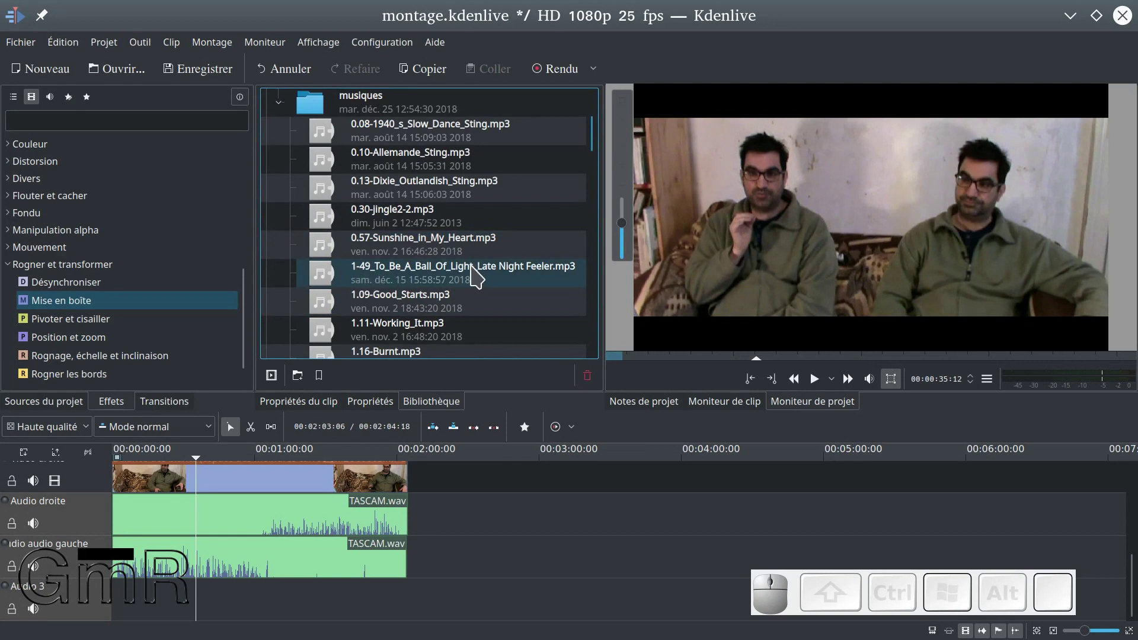
{"action": "scroll", "coordinate": [468, 276], "scroll_direction": "down", "scroll_amount": 2}
{"action": "scroll", "coordinate": [410, 279], "scroll_direction": "down", "scroll_amount": 1}
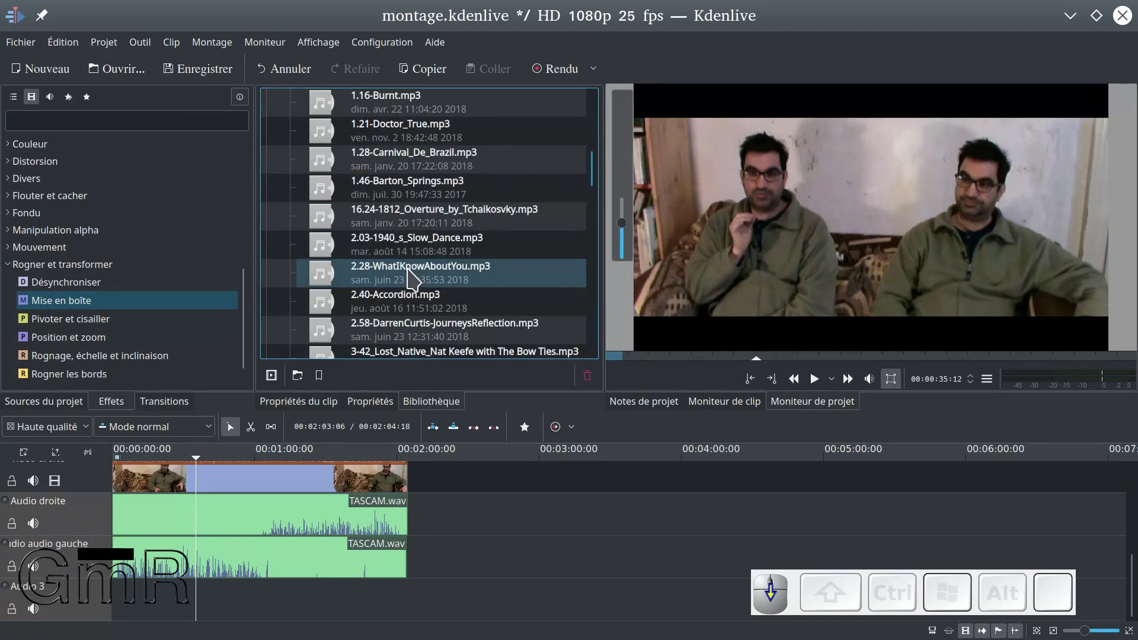
{"action": "left_click", "coordinate": [399, 285]}
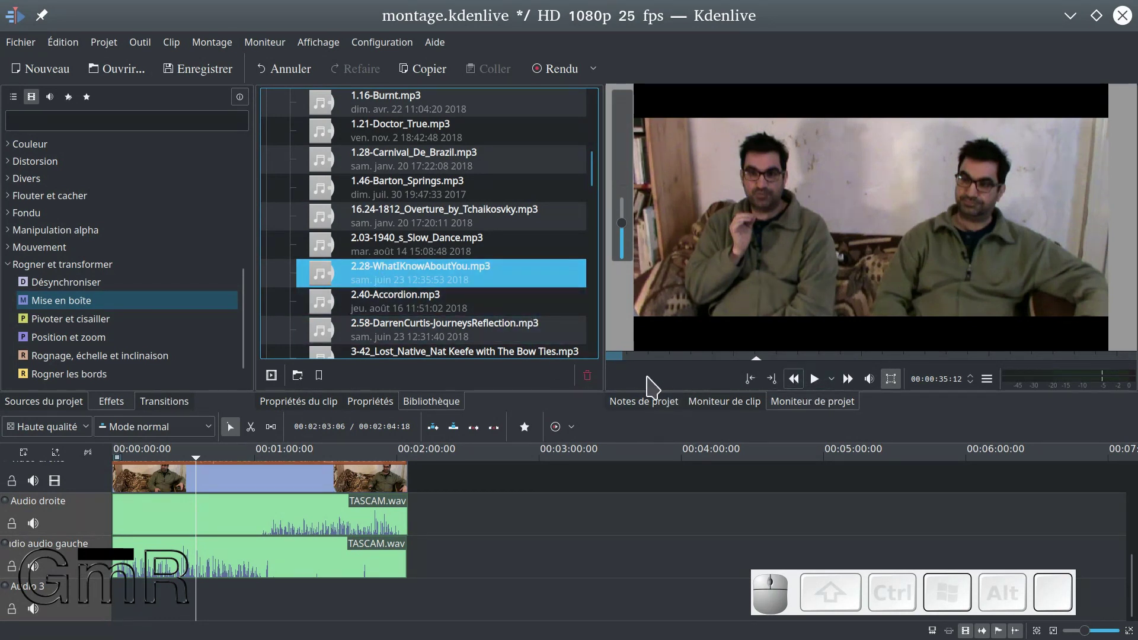
{"action": "left_click", "coordinate": [67, 406]}
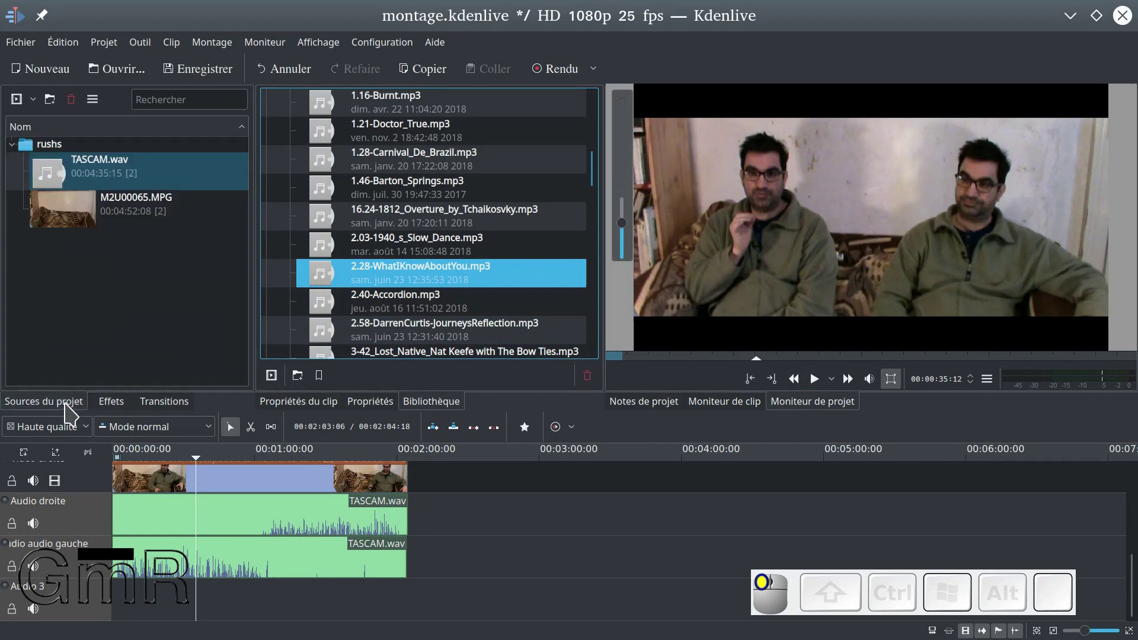
{"action": "left_click", "coordinate": [271, 375]}
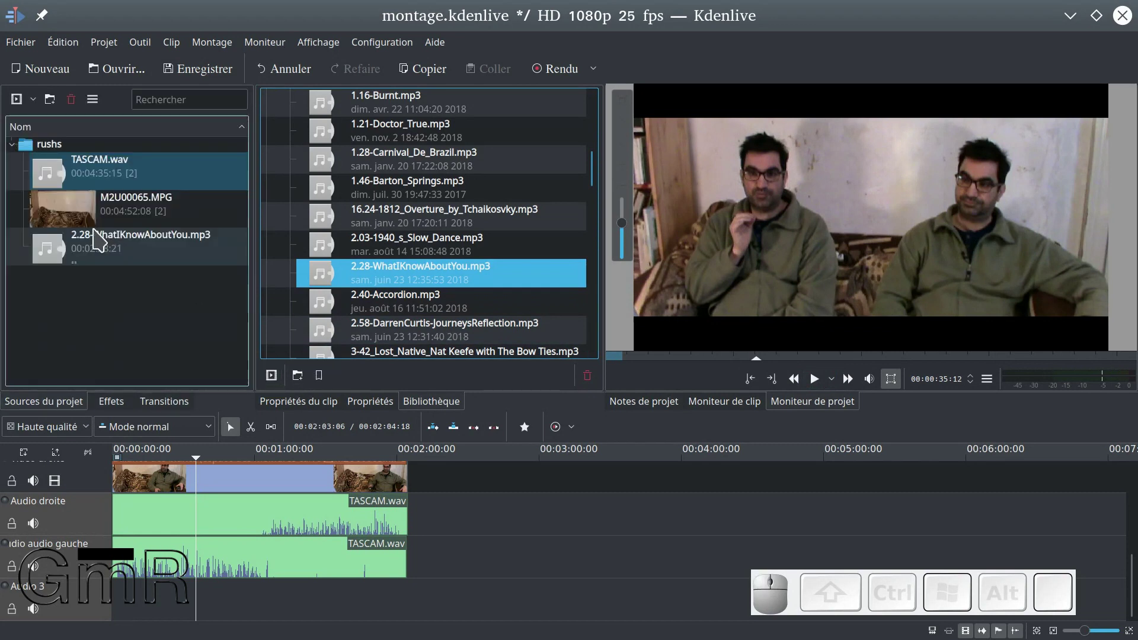
- Preview 2.28-WhatIKnowAboutYou.mp3 in the clip monitor and delete it from the project sources
{"action": "left_click", "coordinate": [89, 246]}
{"action": "left_click", "coordinate": [805, 380]}
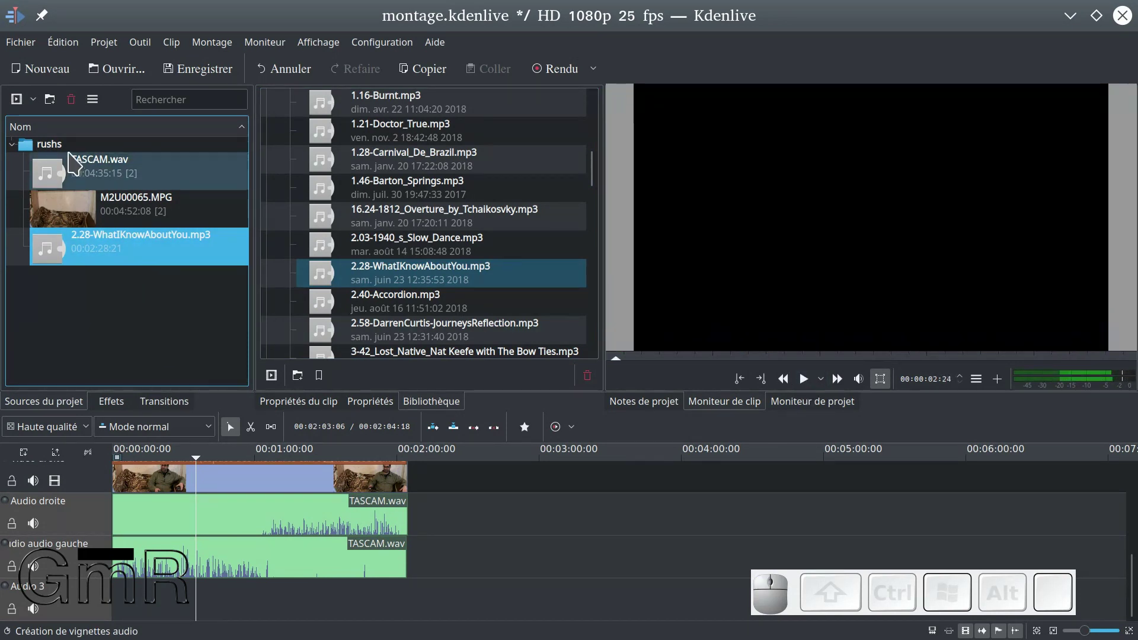
{"action": "left_click", "coordinate": [71, 99]}
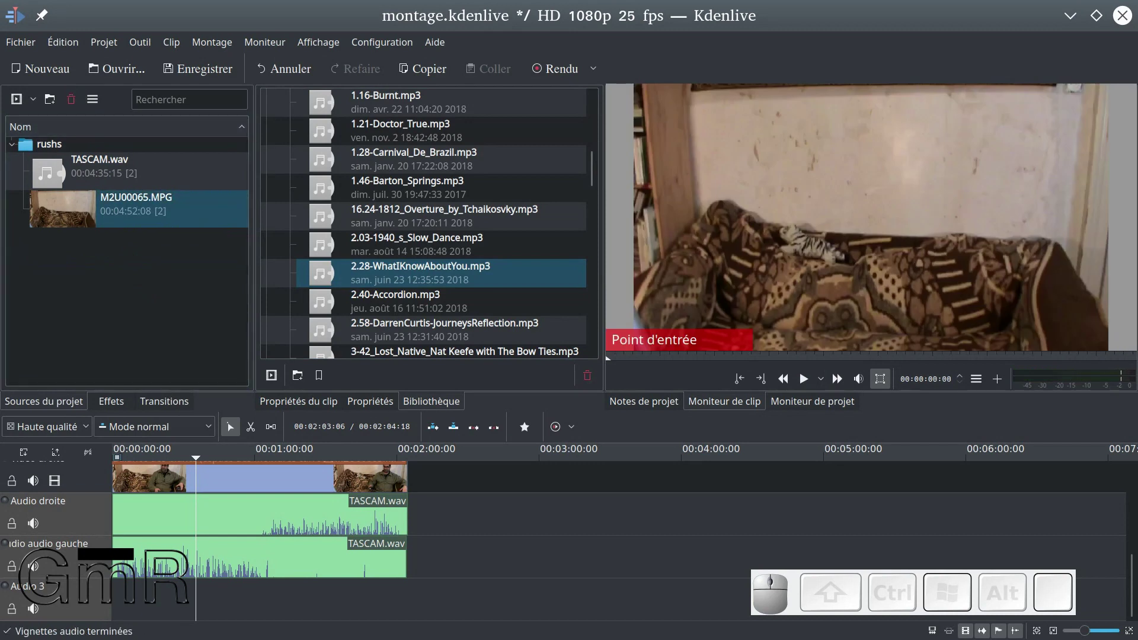
- Add Grace_Behind_the_Curtain_2.15.mp3 to the project sources and place it at the start of the Audio 3 track
{"action": "left_click_drag", "start_coordinate": [3, 260], "coordinate": [24, 258]}
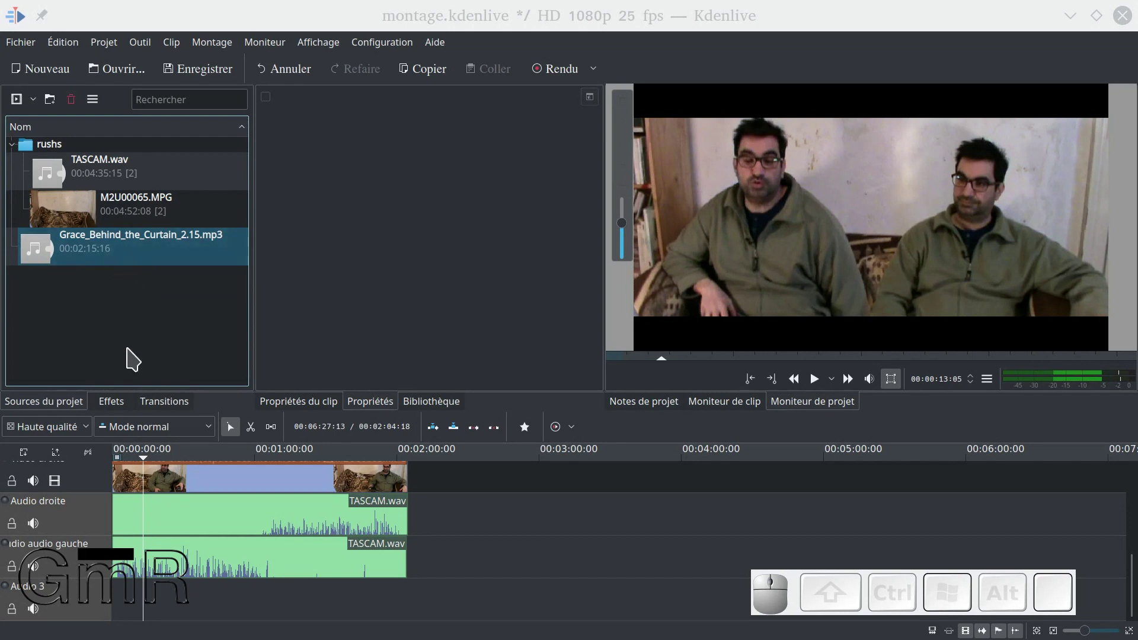
{"action": "left_click_drag", "start_coordinate": [115, 248], "coordinate": [43, 585]}
- Rename the Audio 3 track as musiqu_de_fond
{"action": "double_click", "coordinate": [43, 586]}
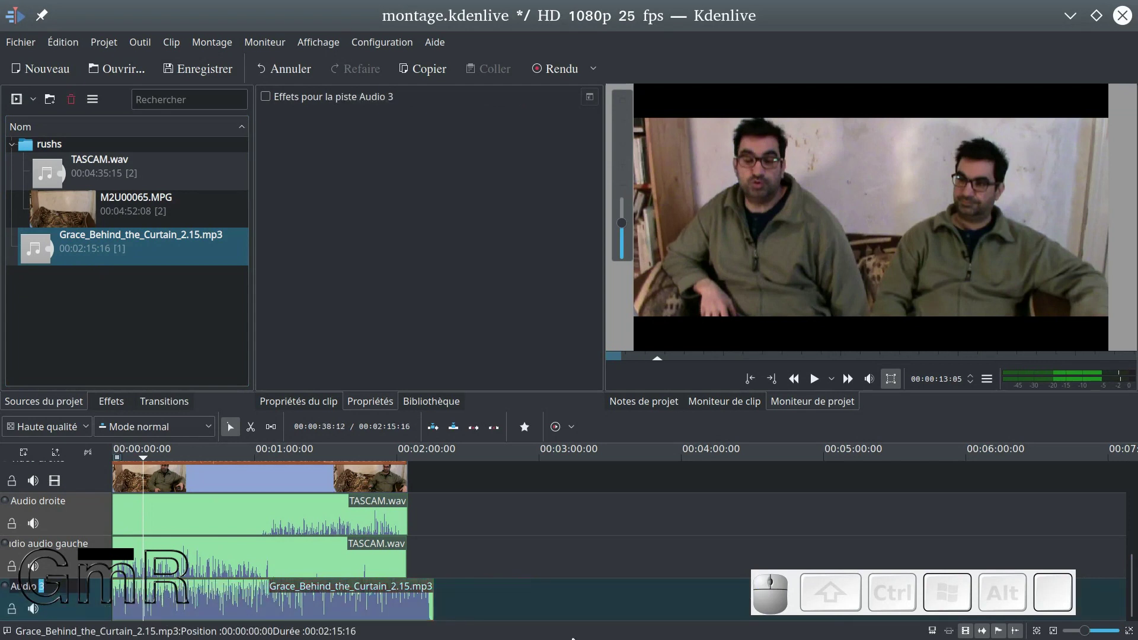
{"action": "key", "text": "BackSpace"}
{"action": "type", "text": "musique"}
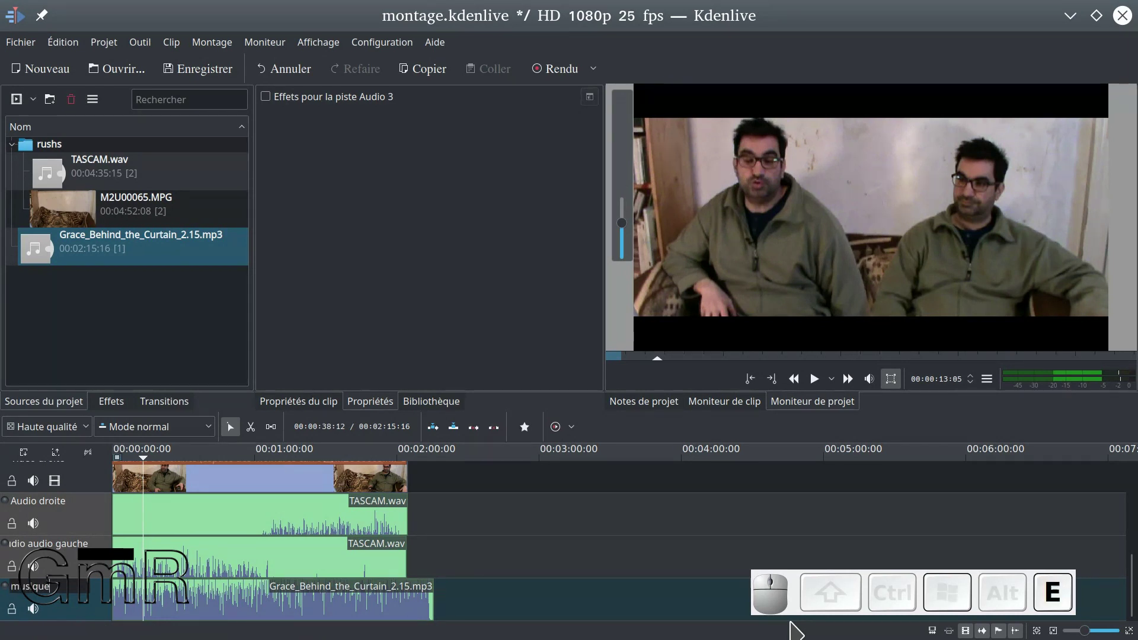
{"action": "type", "text": " de fond"}
{"action": "key", "text": "BackSpace"}
{"action": "key", "text": "BackSpace"}
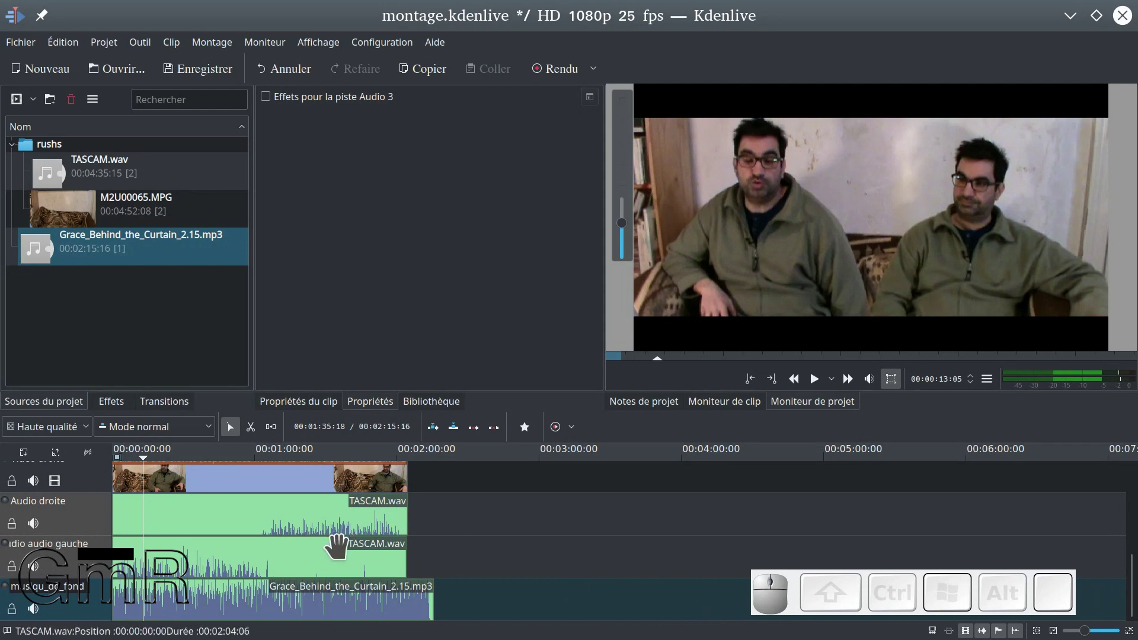
- Shift the clips on all tracks 8 seconds later with the spacer tool and move the music clip back to the timeline start
{"action": "left_click", "coordinate": [272, 427]}
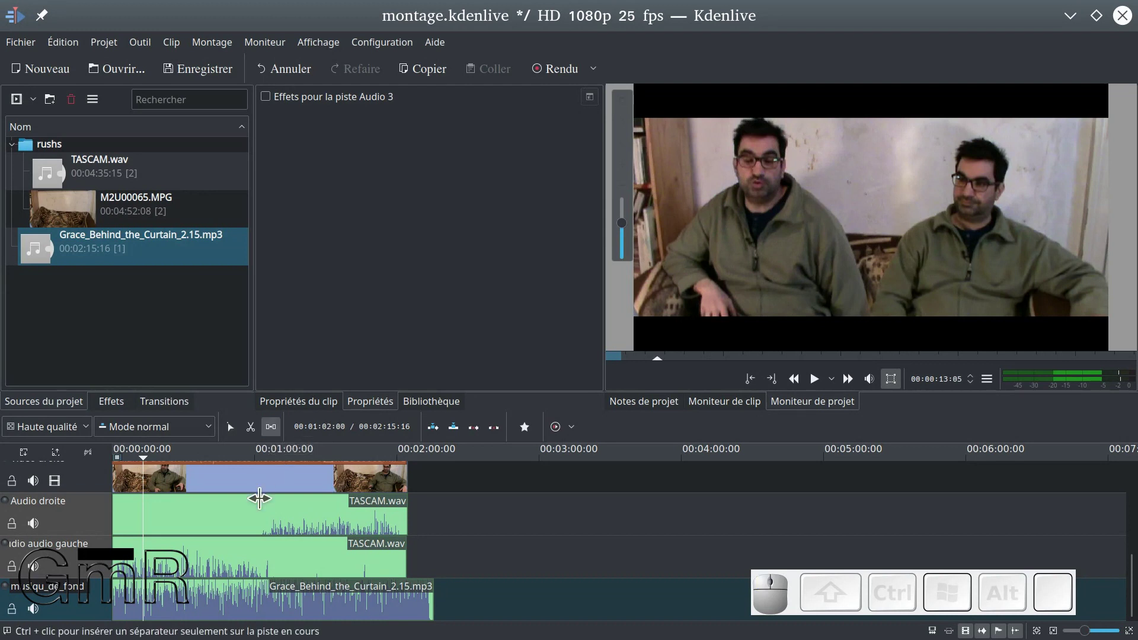
{"action": "left_click_drag", "start_coordinate": [243, 475], "coordinate": [264, 472]}
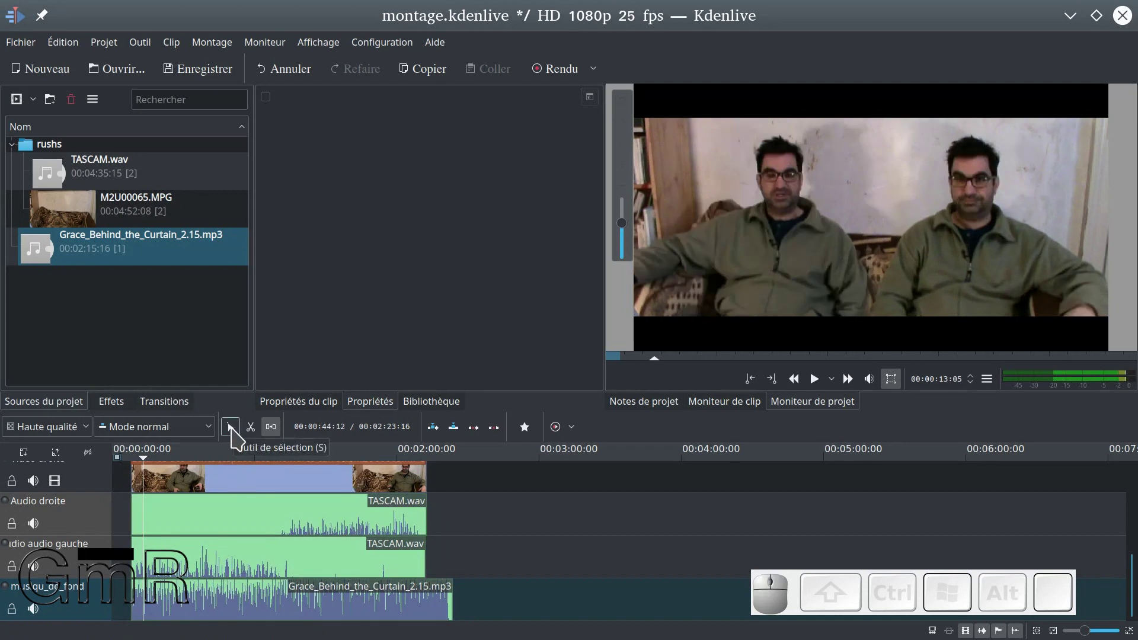
{"action": "left_click", "coordinate": [230, 427]}
{"action": "left_click", "coordinate": [205, 603]}
{"action": "left_click_drag", "start_coordinate": [204, 603], "coordinate": [170, 602]}
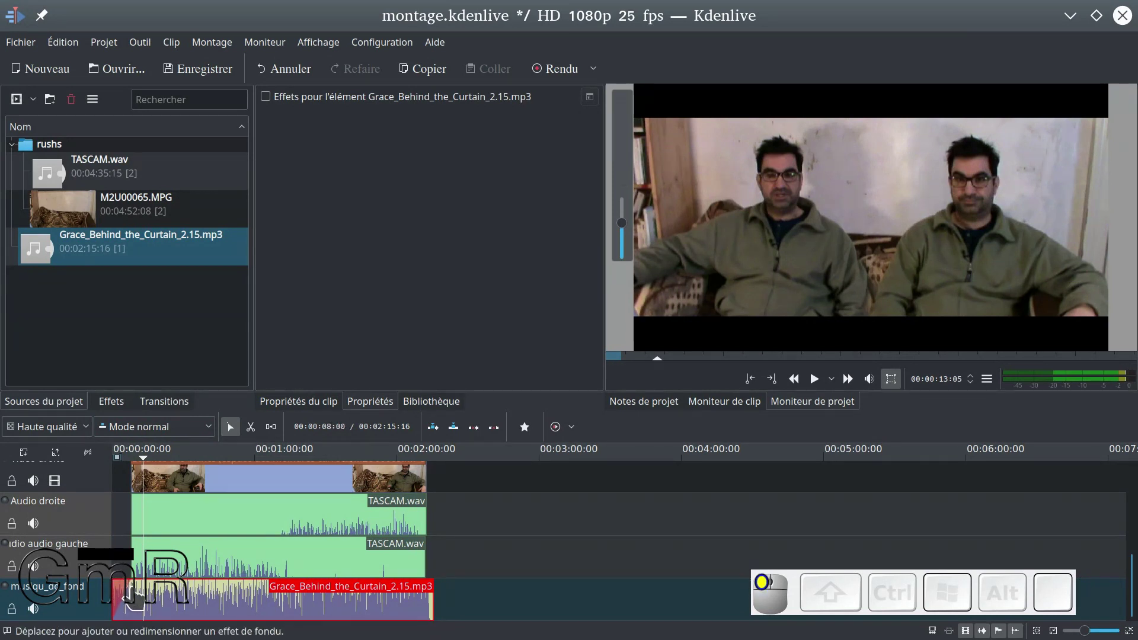
- Add a Fondu à l'ouverture of 00:00:09:18 to the beginning of the Grace_Behind_the_Curtain_2.15.mp3 clip
{"action": "left_click_drag", "start_coordinate": [139, 600], "coordinate": [140, 600]}
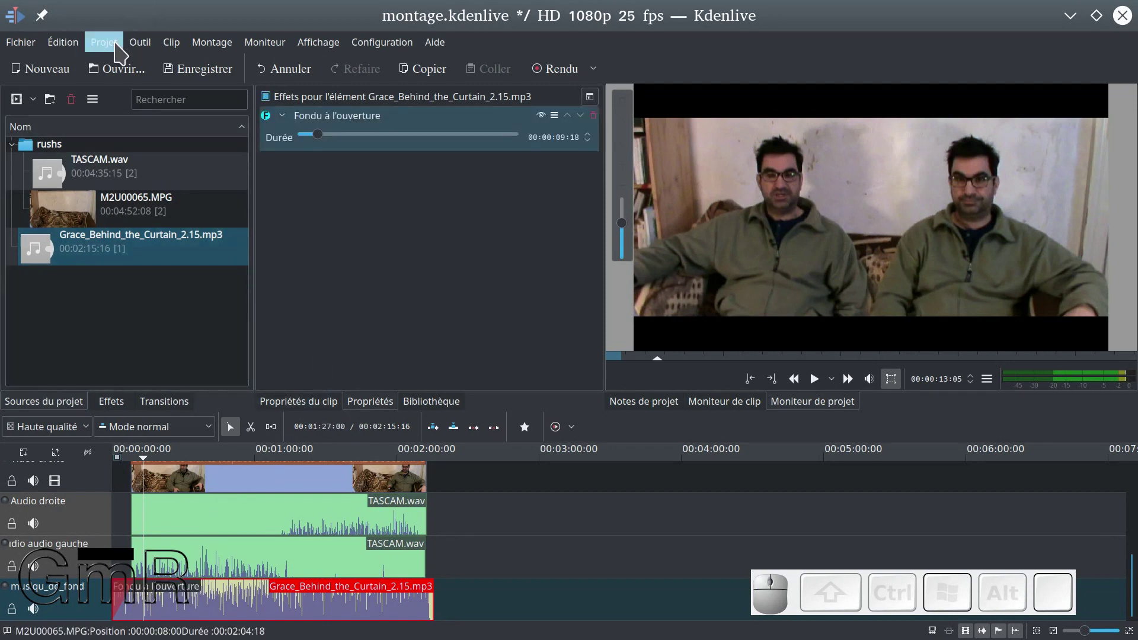
{"action": "left_click", "coordinate": [138, 42]}
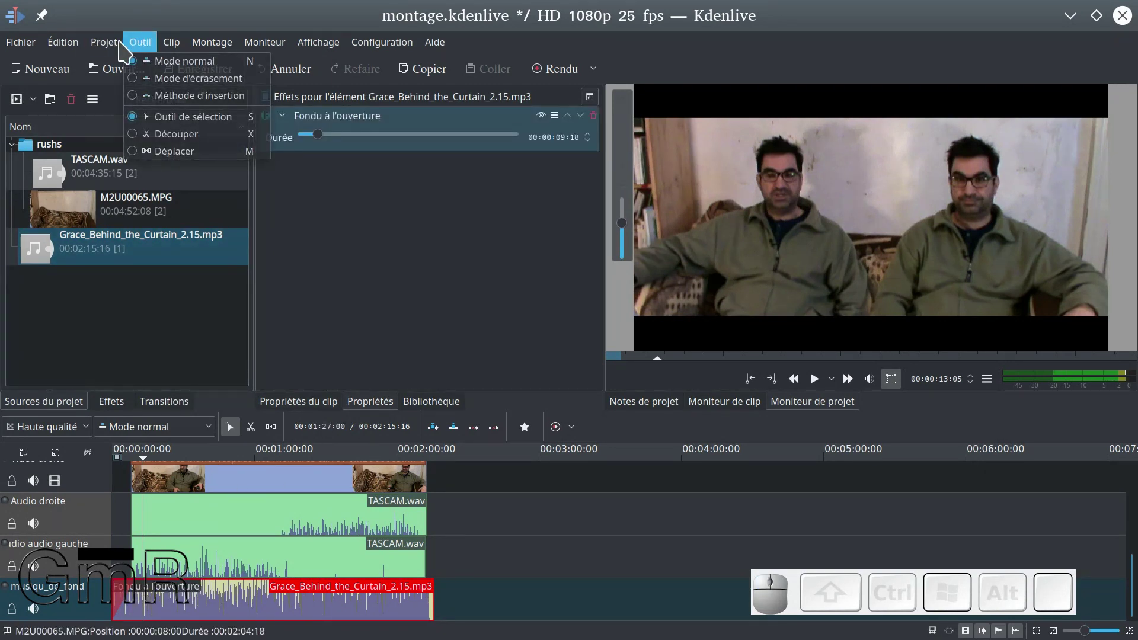
- Create a black colour clip named Clip couleur and place it at the start of the Vidéo droite track, lengthened to 8 seconds
{"action": "mouse_move", "coordinate": [107, 42]}
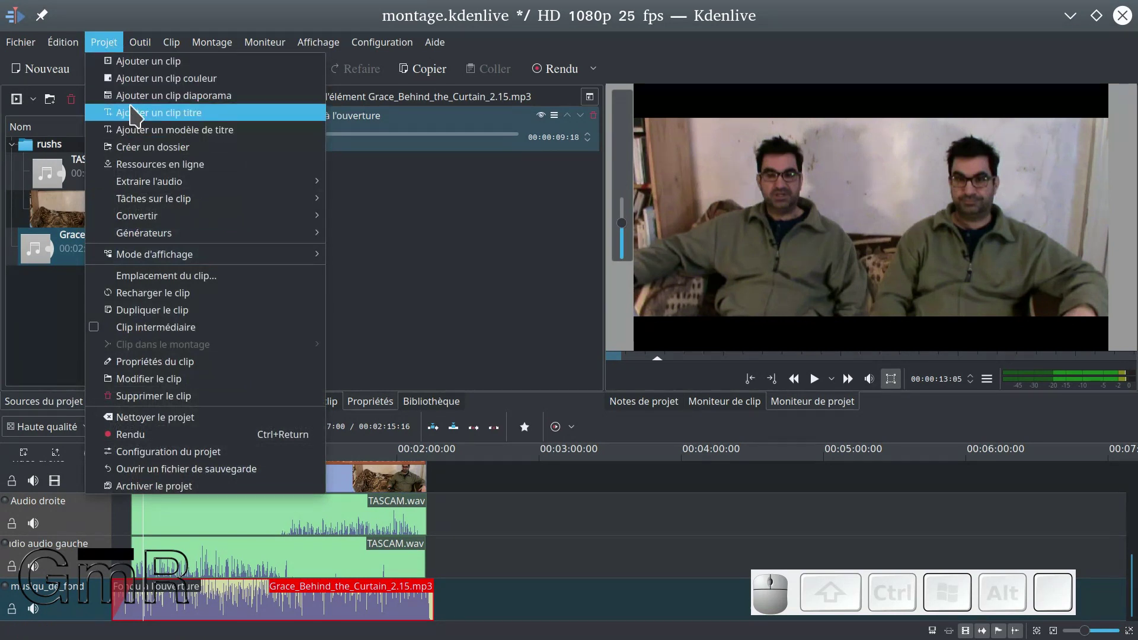
{"action": "left_click", "coordinate": [138, 78]}
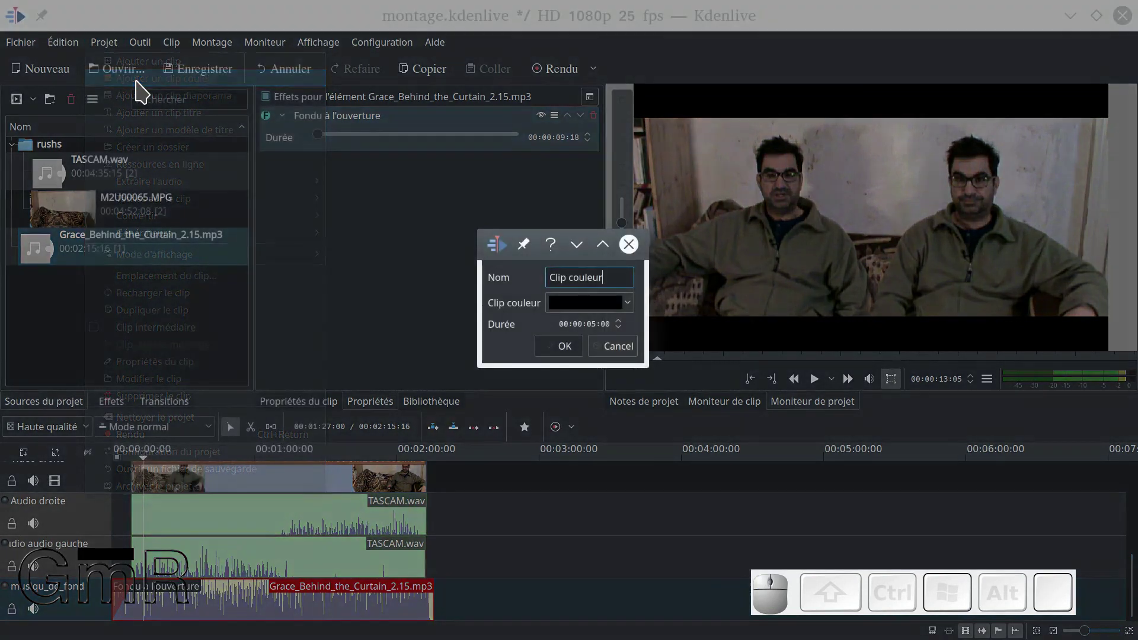
{"action": "left_click", "coordinate": [563, 348]}
{"action": "left_click_drag", "start_coordinate": [64, 295], "coordinate": [128, 479]}
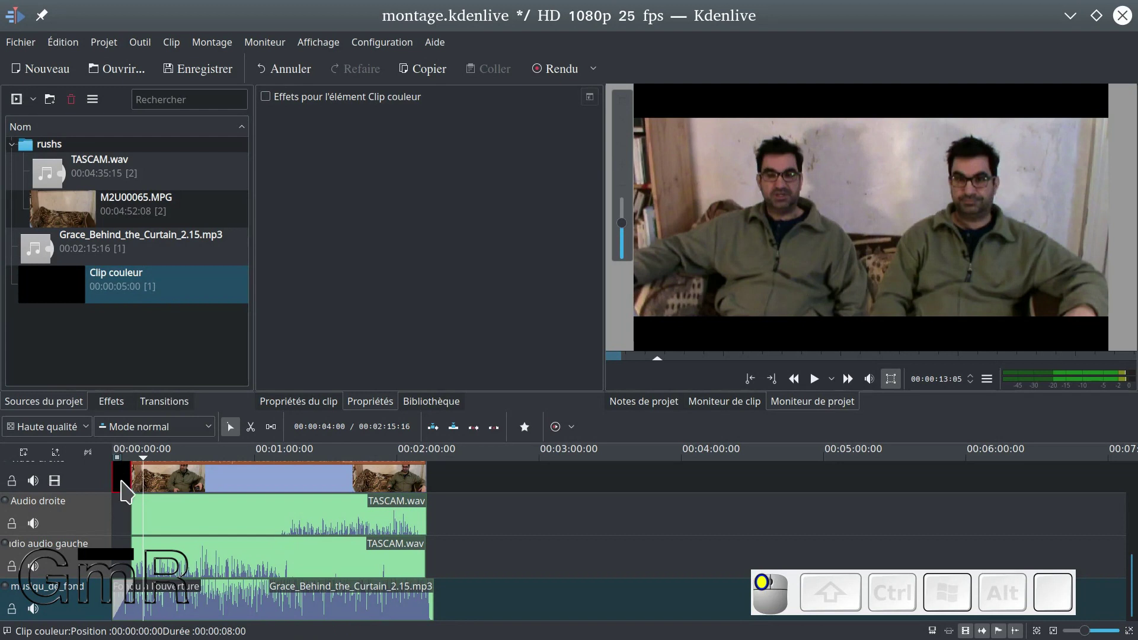
- Move the black Clip couleur down to the Audio droite track and paste a copy of it at the start of Vidéo droite
{"action": "left_click_drag", "start_coordinate": [125, 490], "coordinate": [116, 513]}
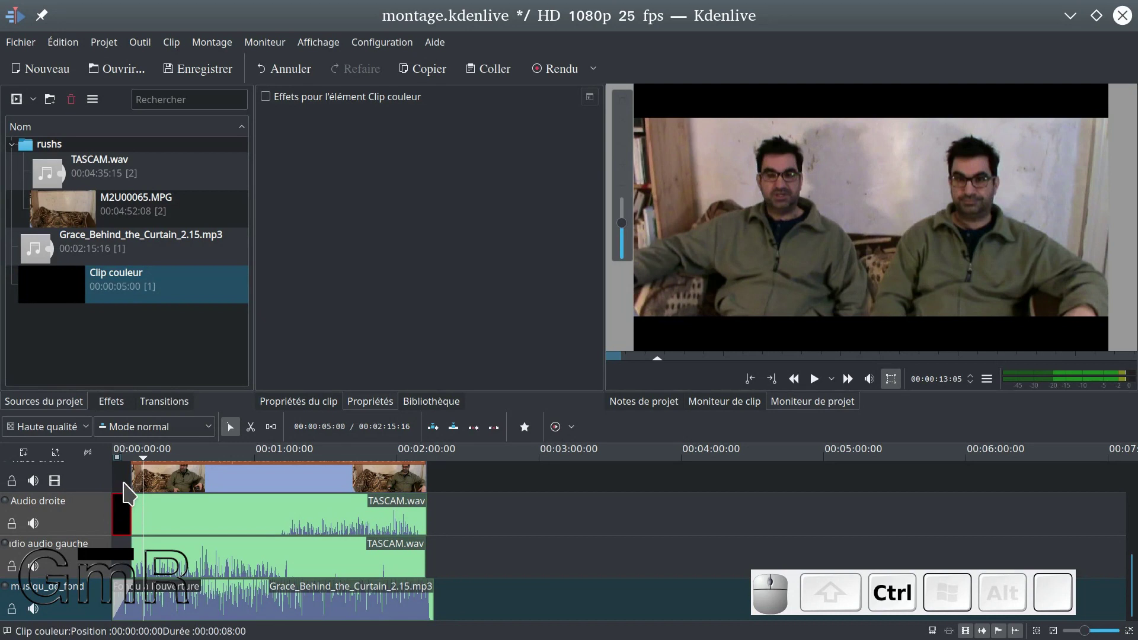
{"action": "left_click", "coordinate": [126, 492]}
{"action": "key", "text": "ctrl+v"}
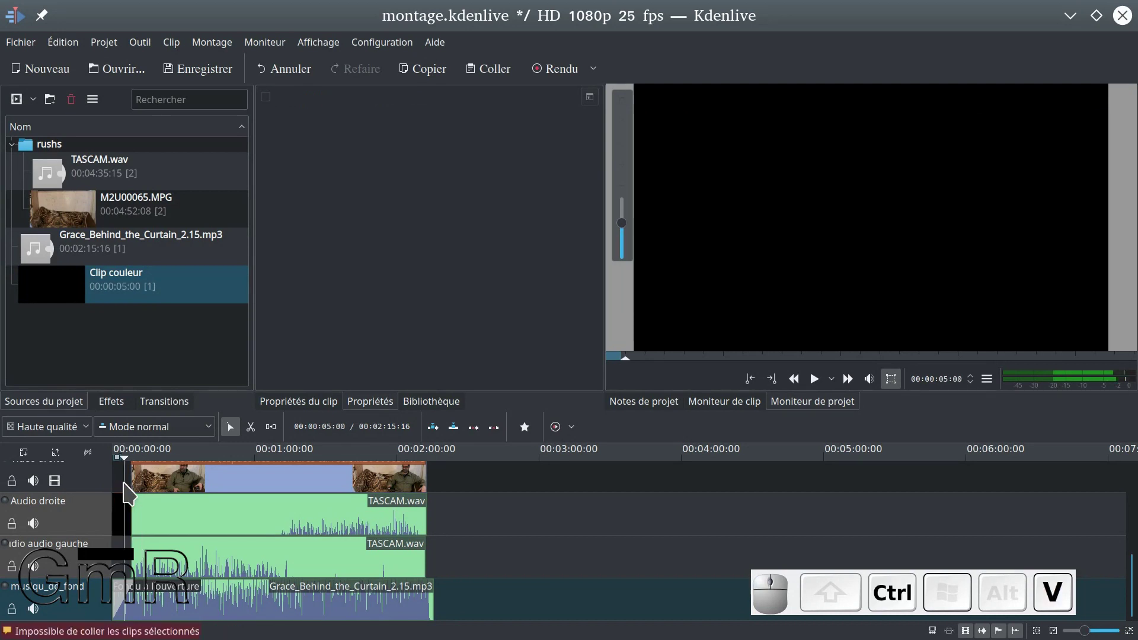
{"action": "left_click", "coordinate": [484, 489]}
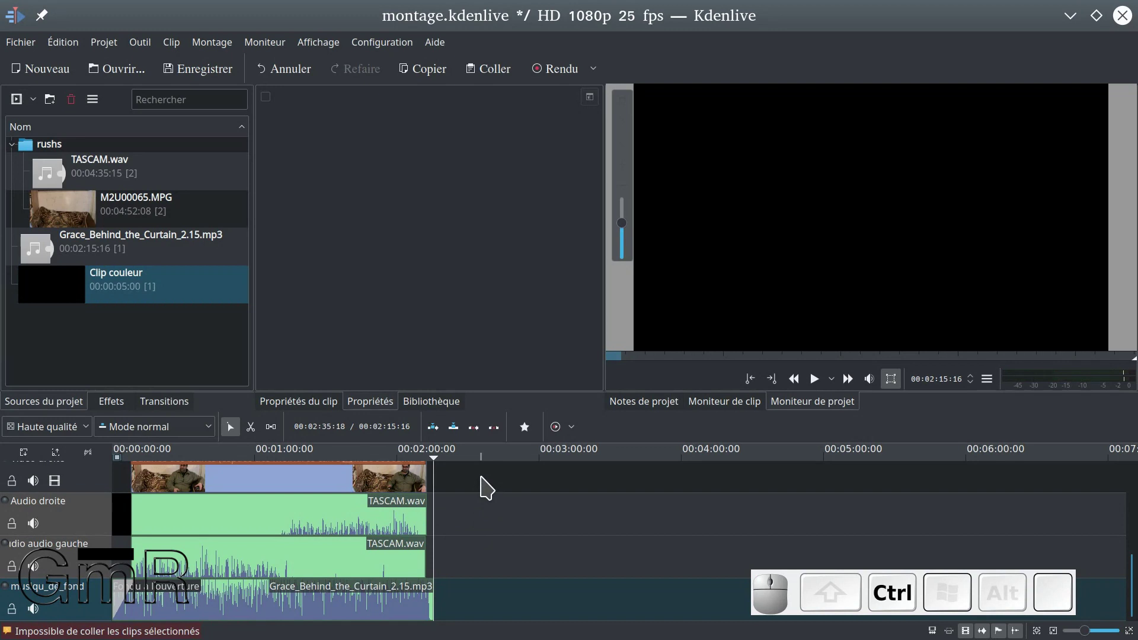
{"action": "key", "text": "ctrl+v"}
{"action": "left_click_drag", "start_coordinate": [487, 479], "coordinate": [121, 478]}
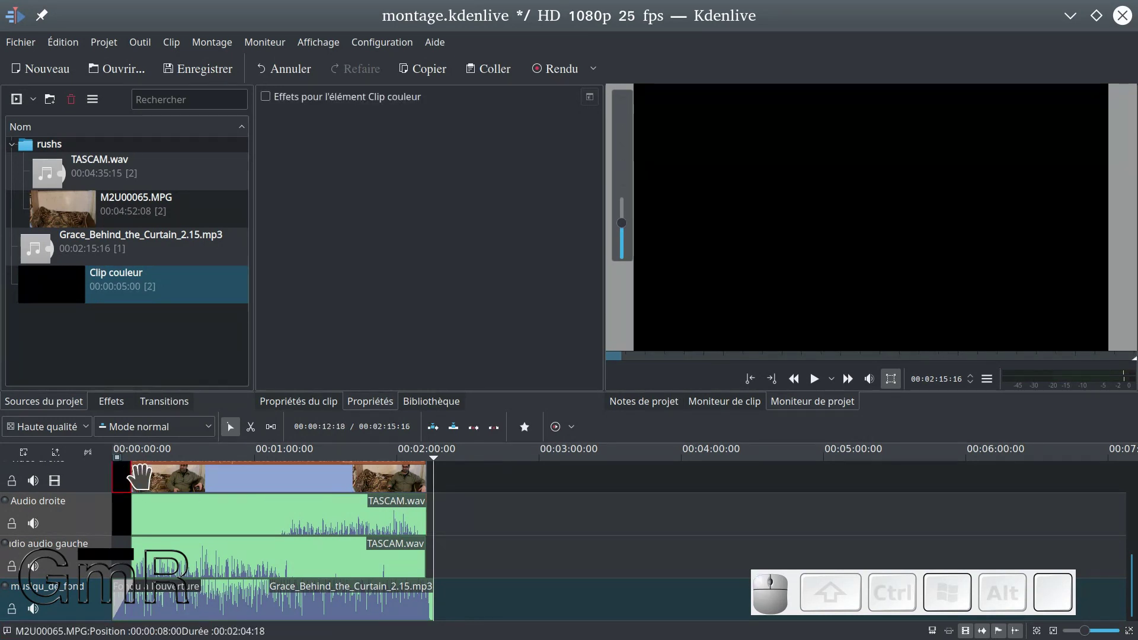
- Play the opening from the timeline start through the transition from black to the first scene
{"action": "left_click", "coordinate": [115, 449]}
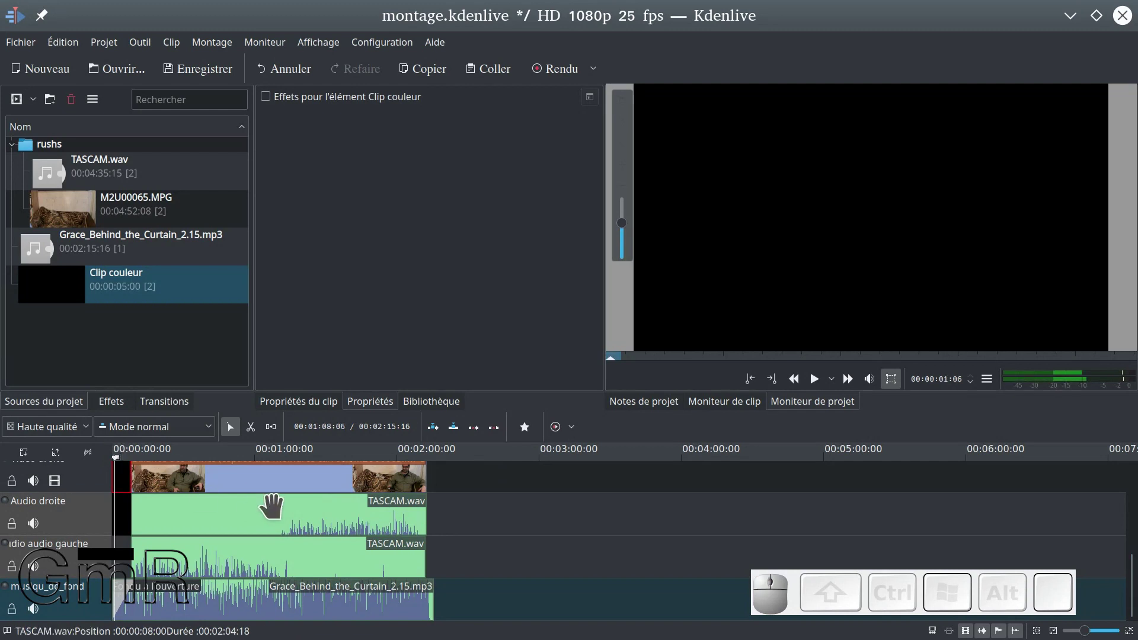
{"action": "key", "text": "space"}
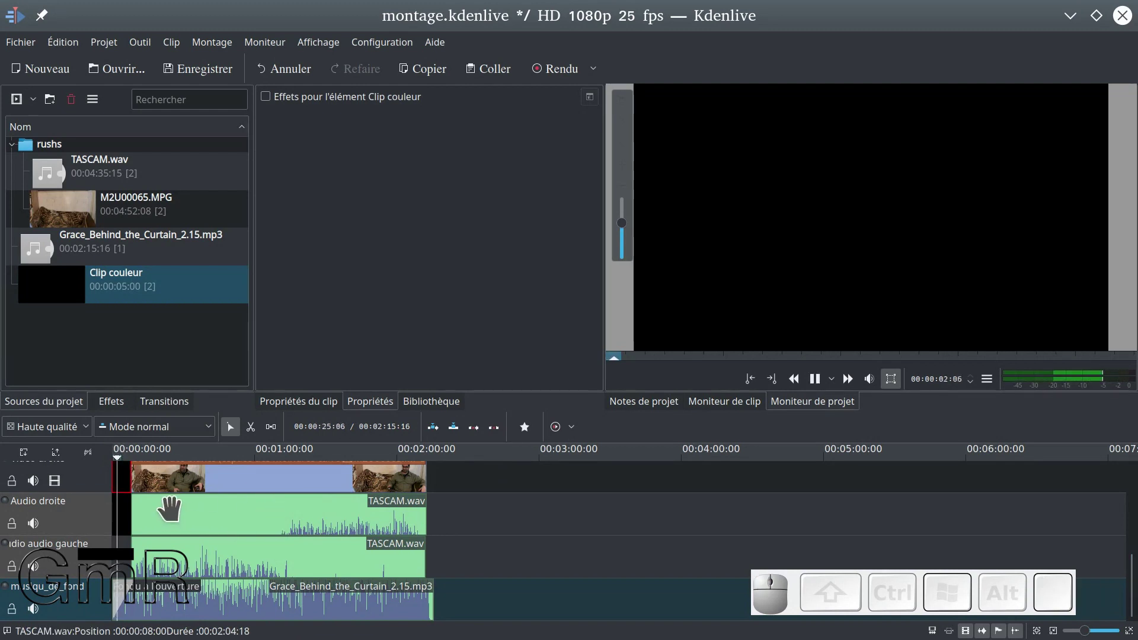
{"action": "scroll", "coordinate": [148, 521], "scroll_direction": "up", "scroll_amount": 2, "text": "ctrl"}
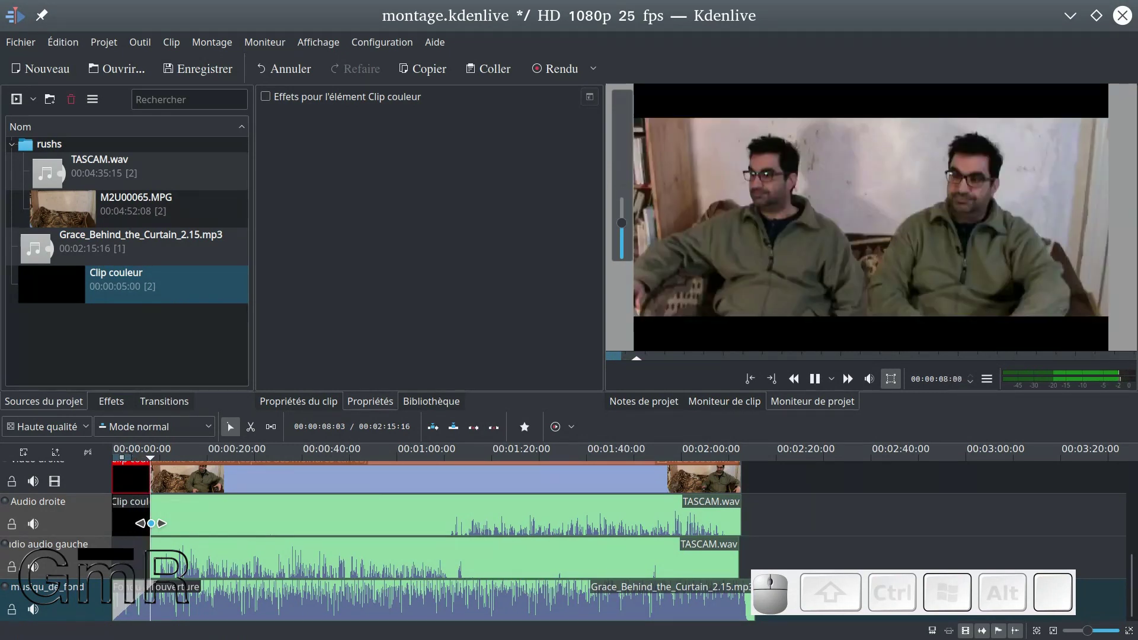
{"action": "key", "text": "space"}
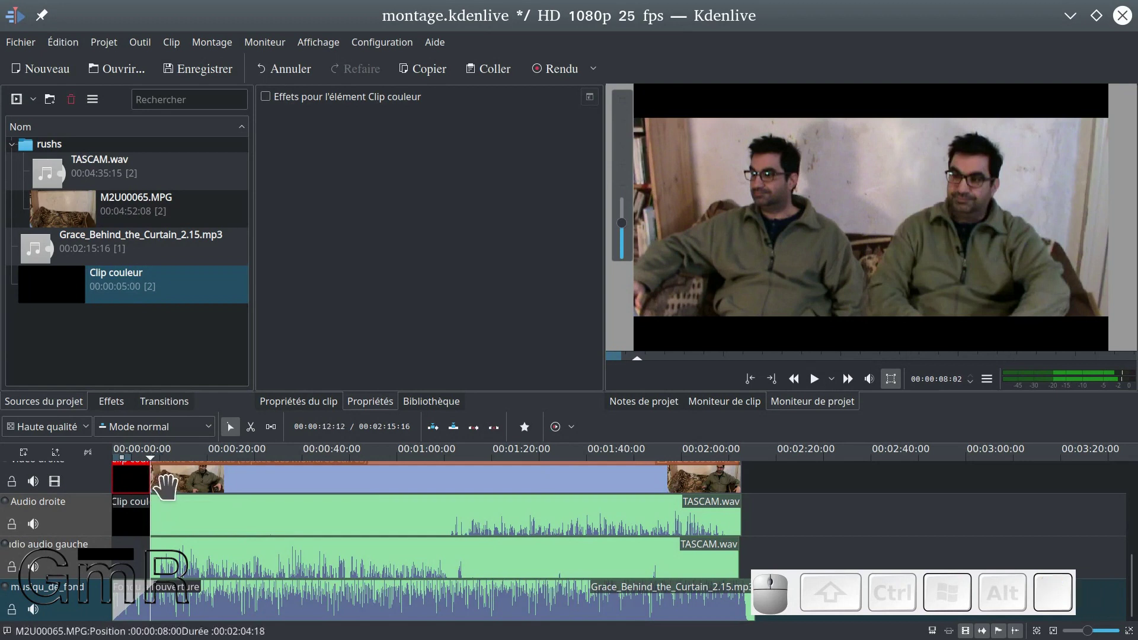
- Move the black clip on Vidéo droite up to Vidéo gauche, and the one on Audio droite up to Vidéo droite
{"action": "scroll", "coordinate": [77, 480], "scroll_direction": "up", "scroll_amount": 2}
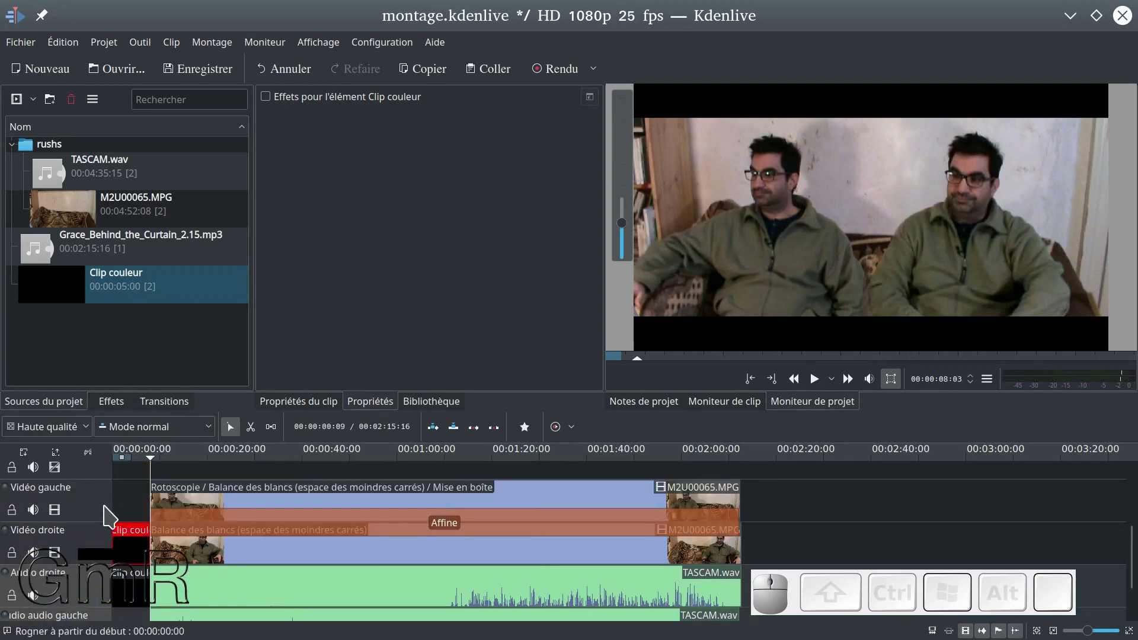
{"action": "left_click", "coordinate": [124, 537]}
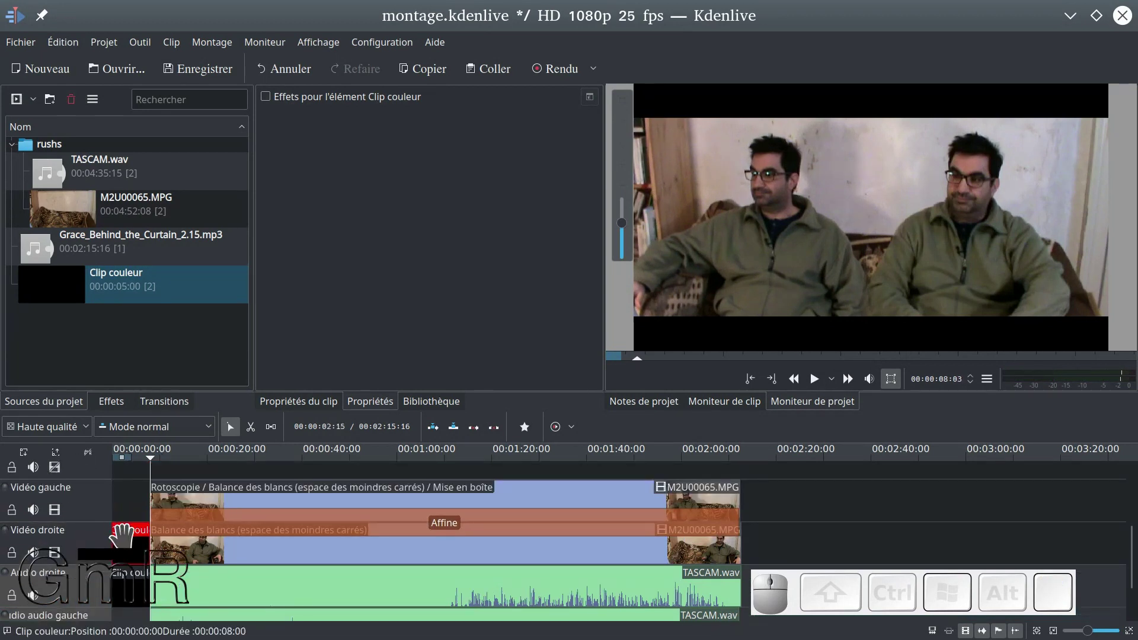
{"action": "left_click_drag", "start_coordinate": [126, 540], "coordinate": [127, 501]}
{"action": "left_click", "coordinate": [128, 578]}
{"action": "left_click_drag", "start_coordinate": [128, 578], "coordinate": [129, 542]}
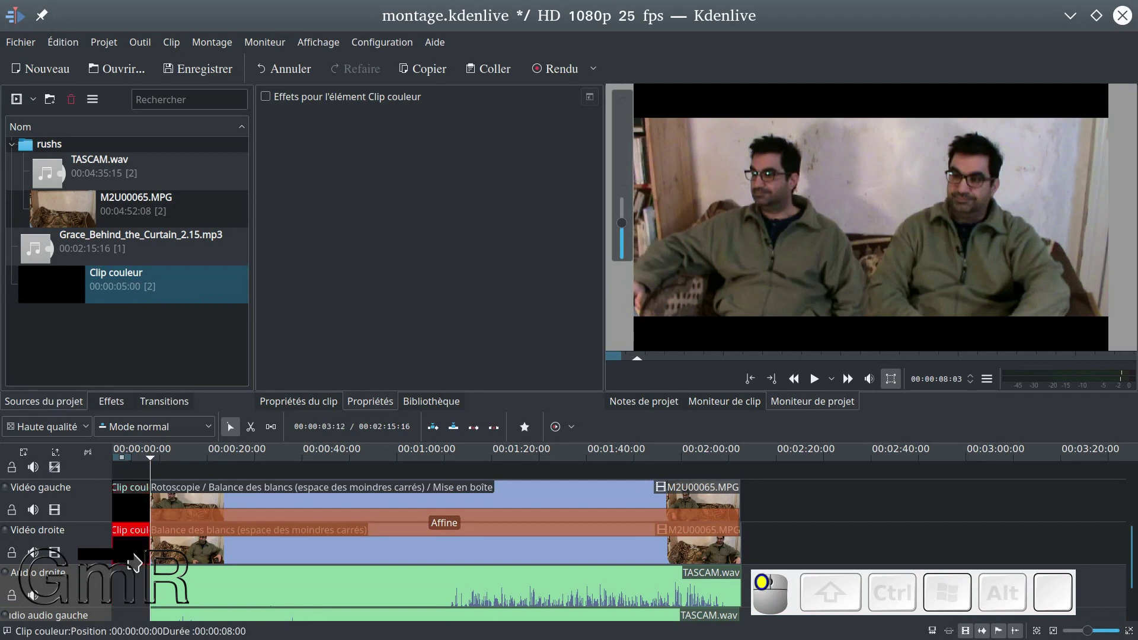
- Add a Fondu depuis le noir of 00:00:02:21 to the beginning of the M2U00065.MPG clip on Vidéo gauche
{"action": "left_click", "coordinate": [154, 492]}
{"action": "left_click_drag", "start_coordinate": [164, 482], "coordinate": [168, 489]}
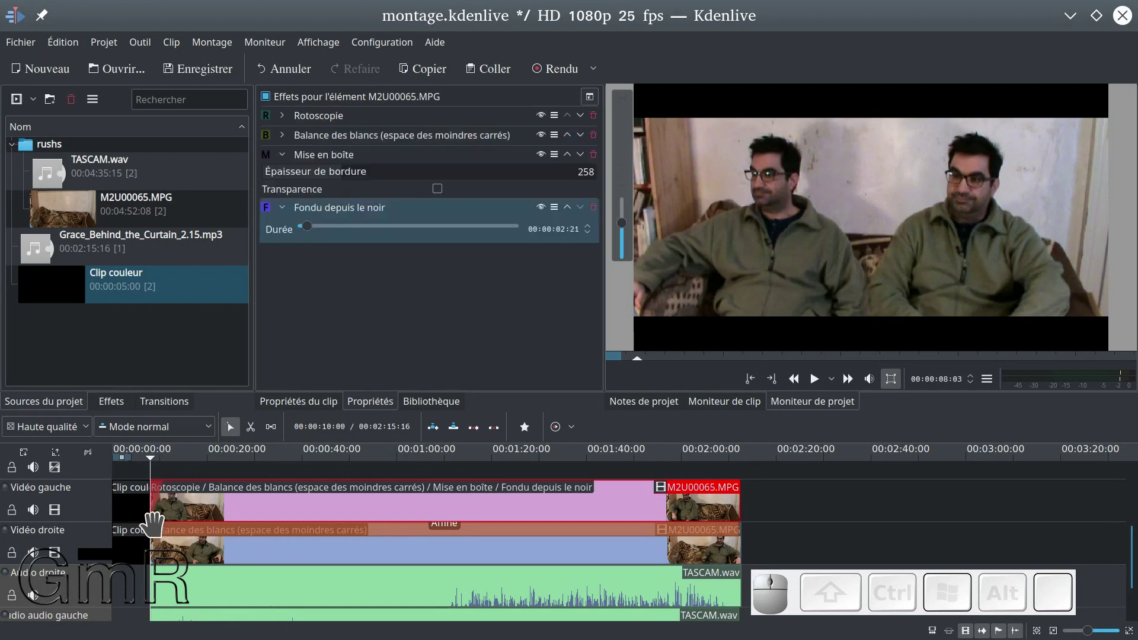
{"action": "left_click", "coordinate": [150, 525]}
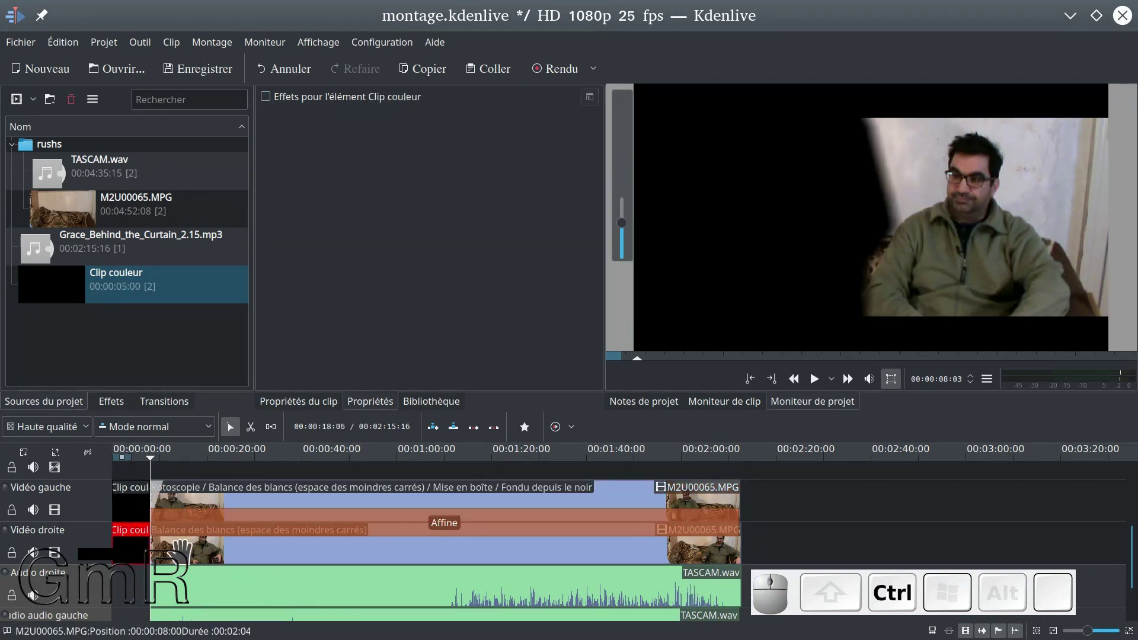
- Add a Fondu depuis le noir of 00:00:02:16 to the beginning of the M2U00065.MPG clip on Vidéo droite
{"action": "scroll", "coordinate": [240, 586], "scroll_direction": "up", "scroll_amount": 4, "text": "ctrl"}
{"action": "left_click_drag", "start_coordinate": [246, 620], "coordinate": [163, 613]}
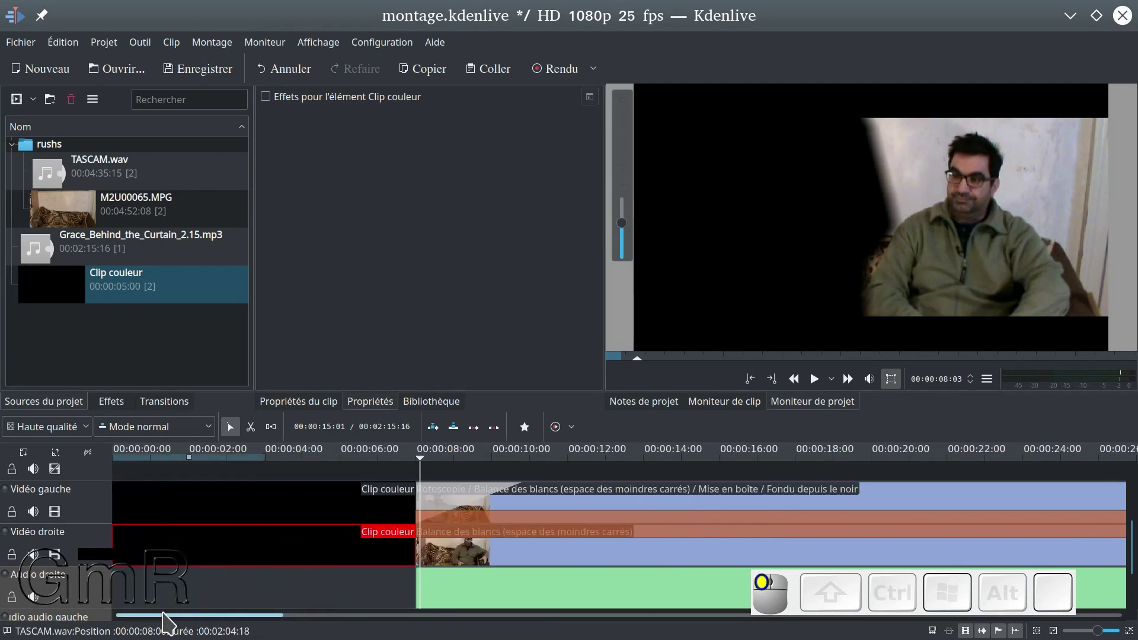
{"action": "left_click", "coordinate": [440, 551]}
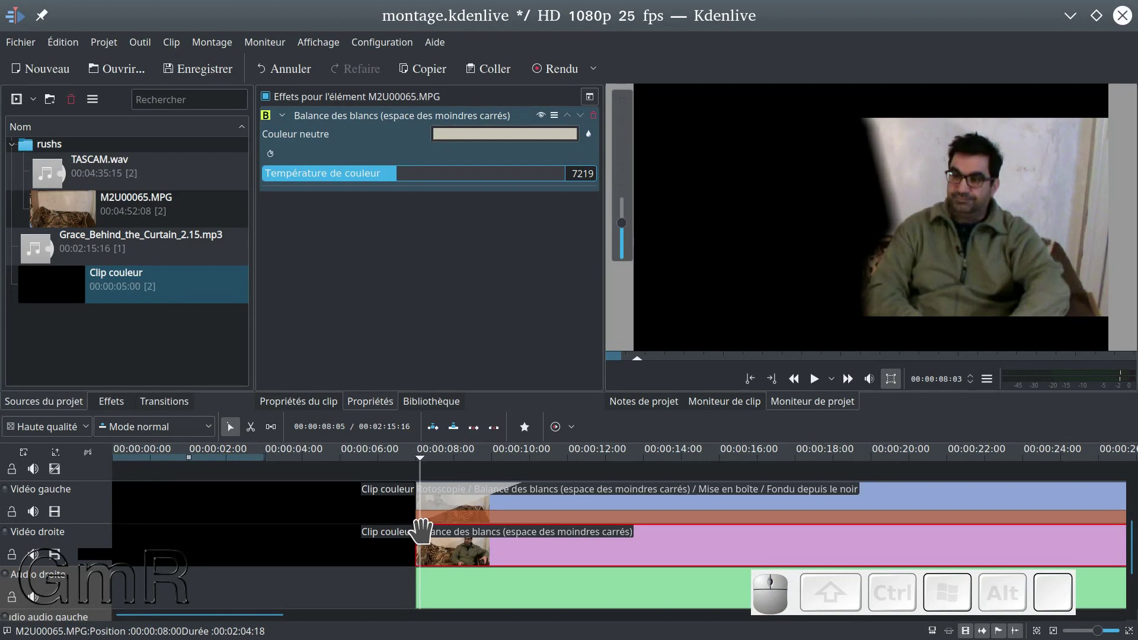
{"action": "left_click", "coordinate": [454, 503]}
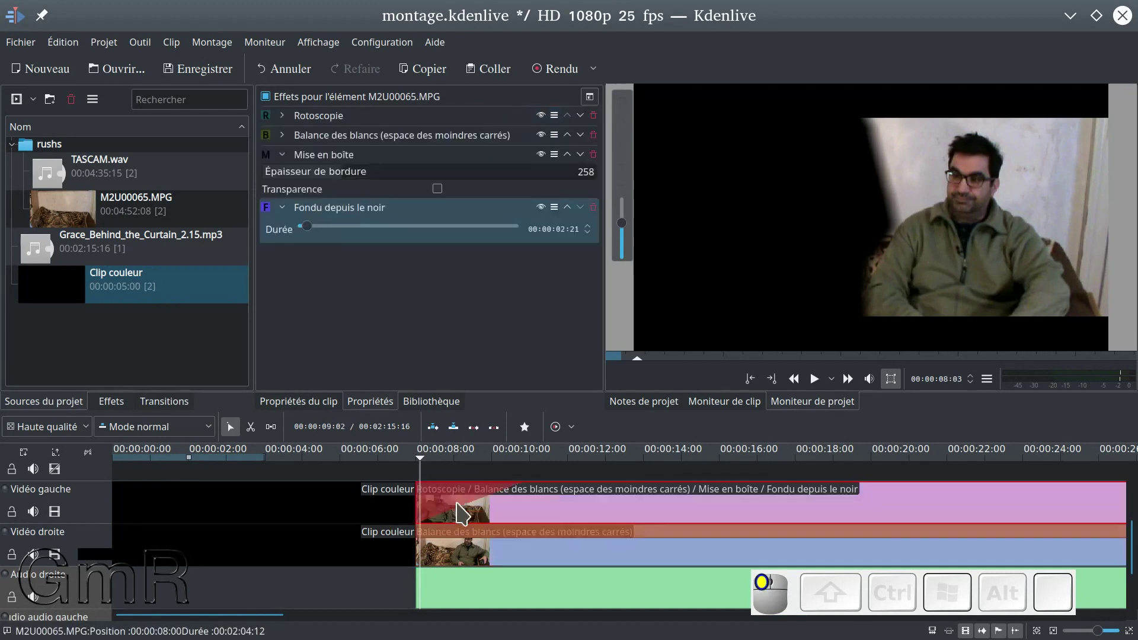
{"action": "left_click", "coordinate": [442, 554]}
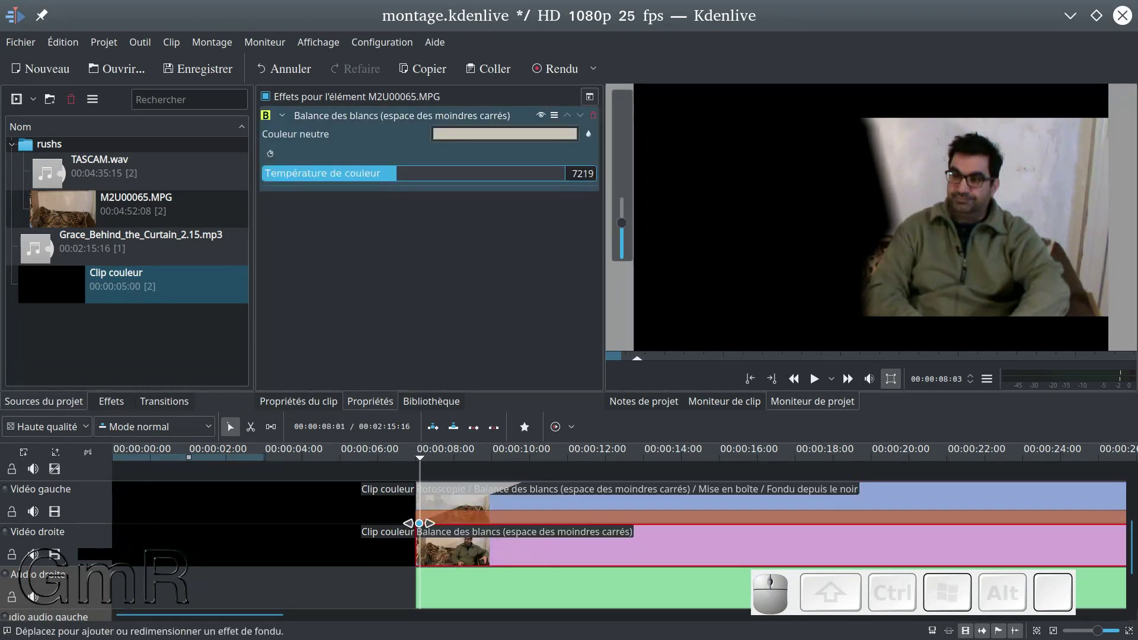
{"action": "left_click_drag", "start_coordinate": [419, 537], "coordinate": [518, 550]}
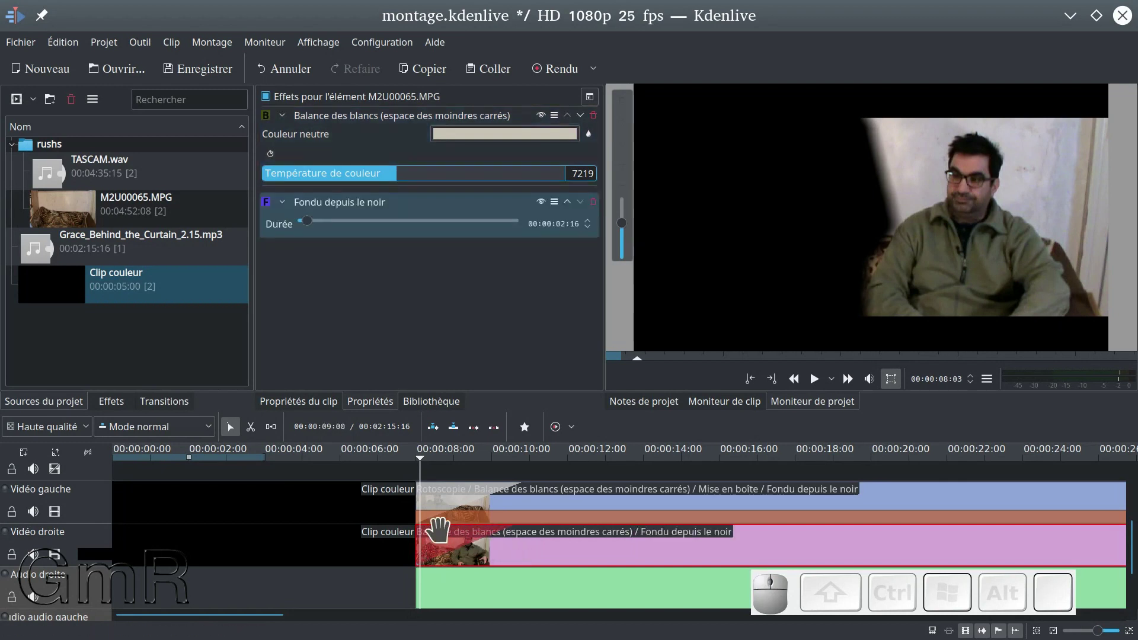
- Check the fade from black around the 8-second mark and save the project
{"action": "left_click", "coordinate": [415, 461]}
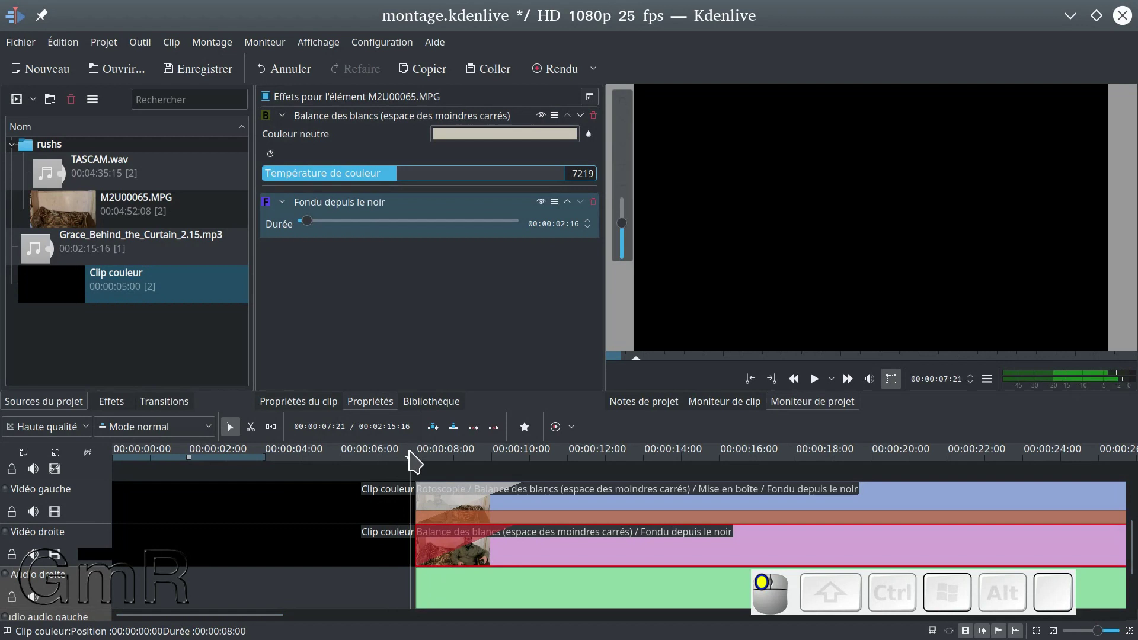
{"action": "key", "text": "Right"}
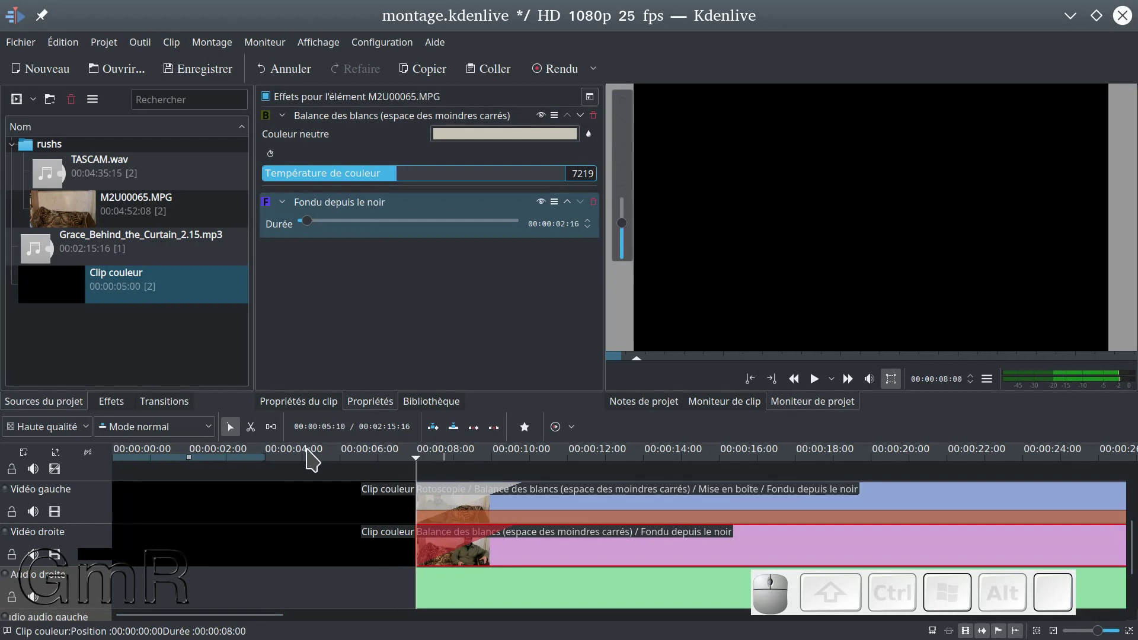
{"action": "left_click", "coordinate": [183, 71]}
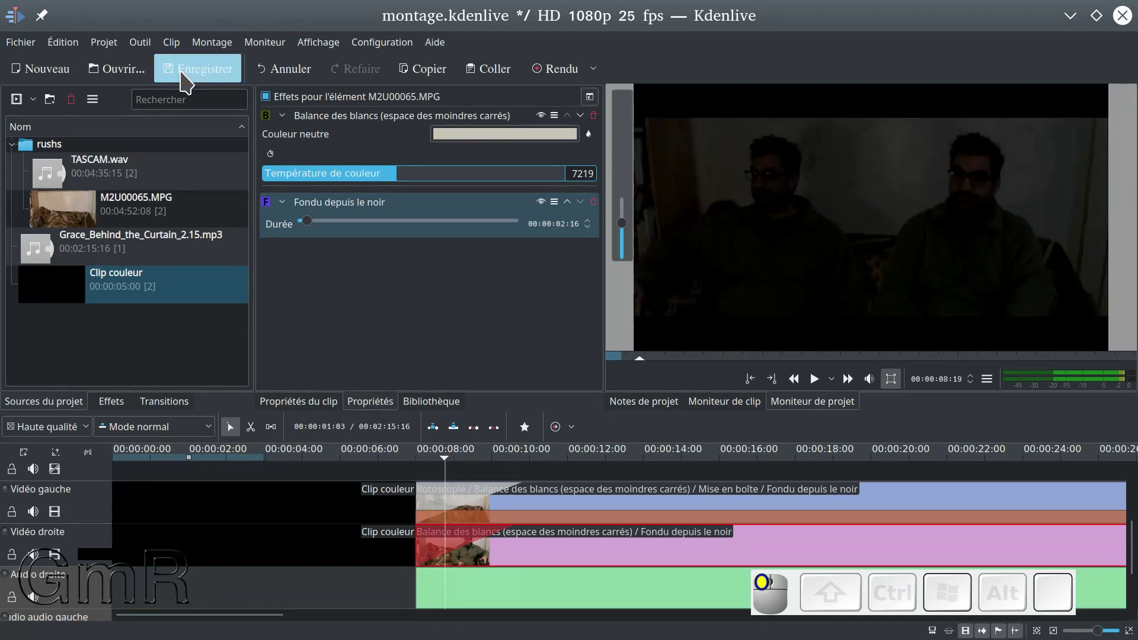
- Place the playhead at 00:00:00:15 over the black opening and open the project's commands for adding clips
{"action": "scroll", "coordinate": [56, 490], "scroll_direction": "up", "scroll_amount": 1}
{"action": "left_click", "coordinate": [135, 482]}
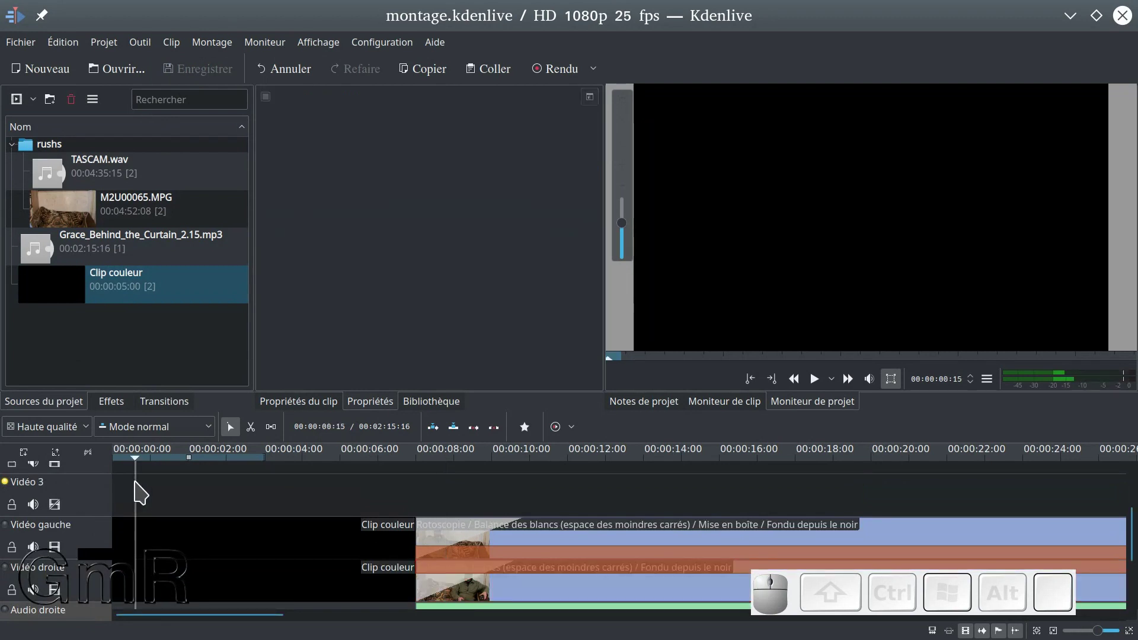
{"action": "left_click", "coordinate": [169, 43]}
{"action": "mouse_move", "coordinate": [104, 44]}
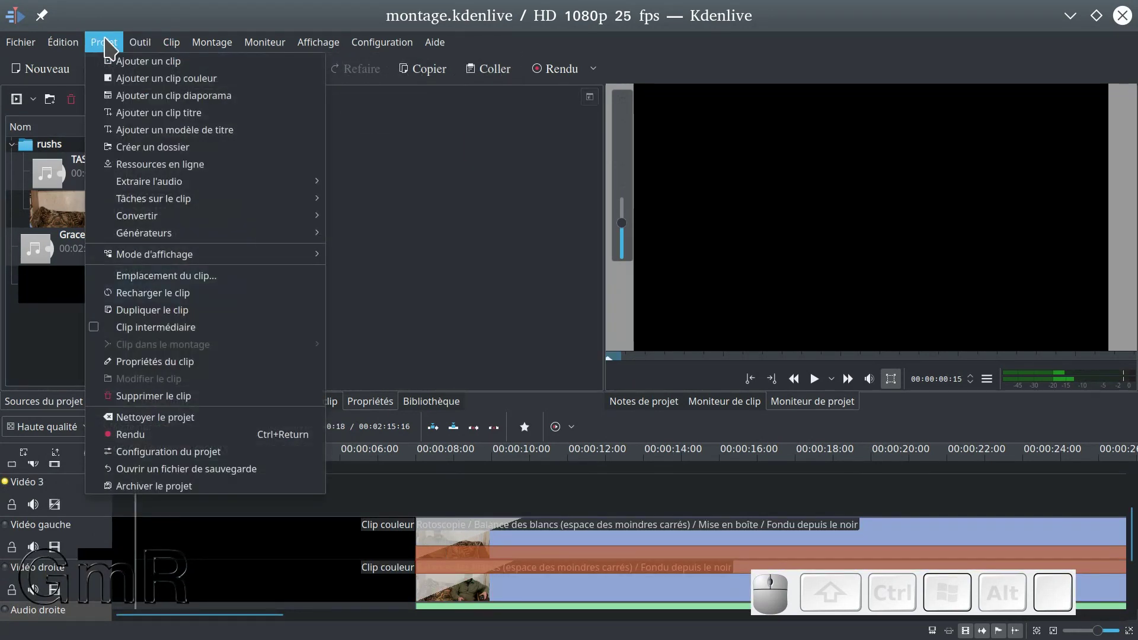
- Create a new title clip based on the simple-scroll.kdenlivetitle template
{"action": "left_click", "coordinate": [148, 114]}
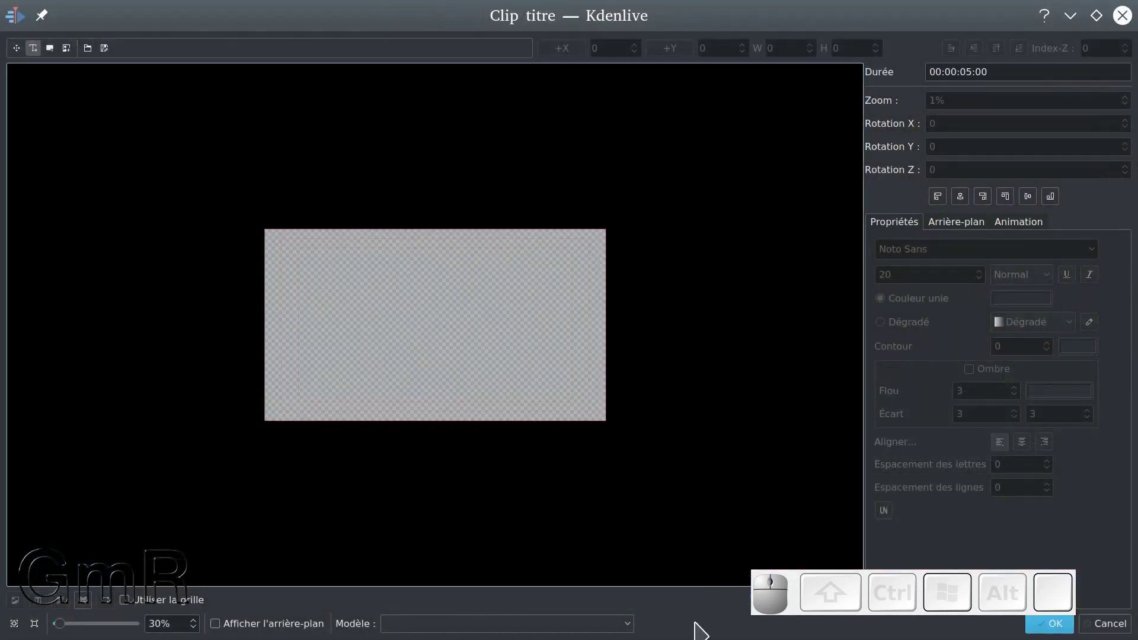
{"action": "left_click", "coordinate": [628, 624]}
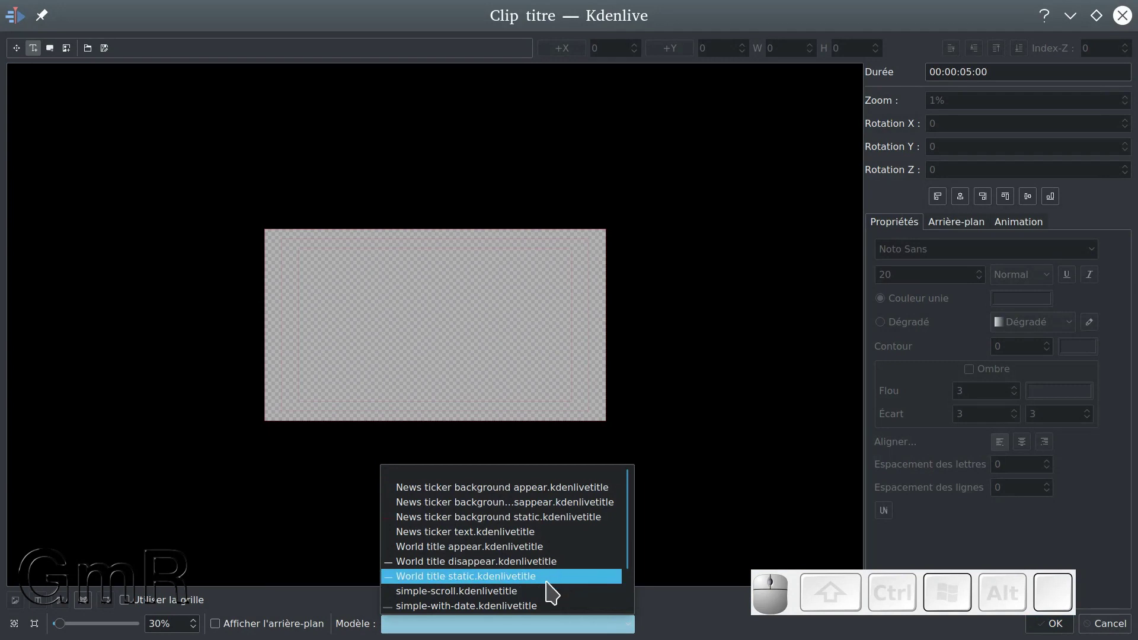
{"action": "scroll", "coordinate": [542, 595], "scroll_direction": "down", "scroll_amount": 1}
{"action": "left_click", "coordinate": [529, 607]}
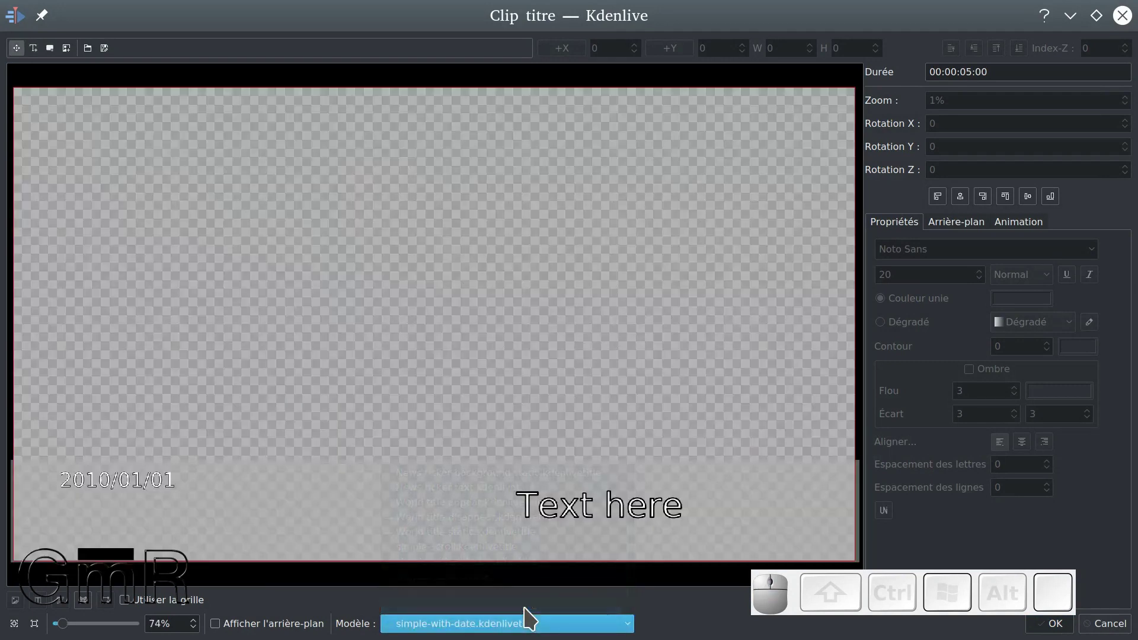
{"action": "scroll", "coordinate": [578, 630], "scroll_direction": "down", "scroll_amount": 1}
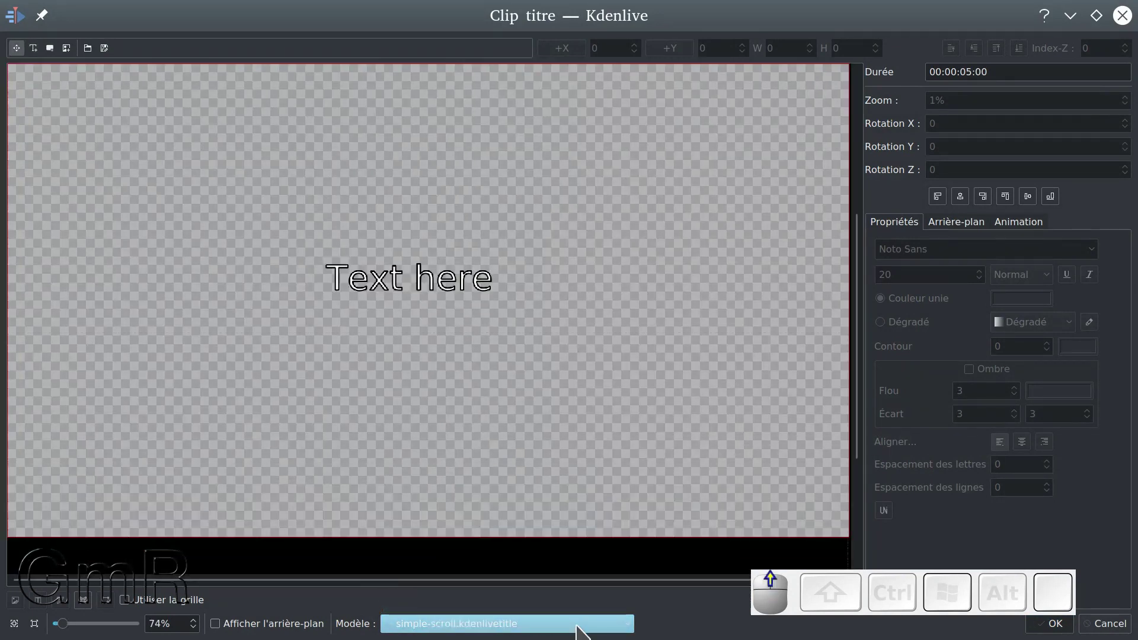
- Replace the template's placeholder text with "Clonage dans" on one line and "Kdenlive" on the line below
{"action": "left_click", "coordinate": [481, 308]}
{"action": "double_click", "coordinate": [481, 308]}
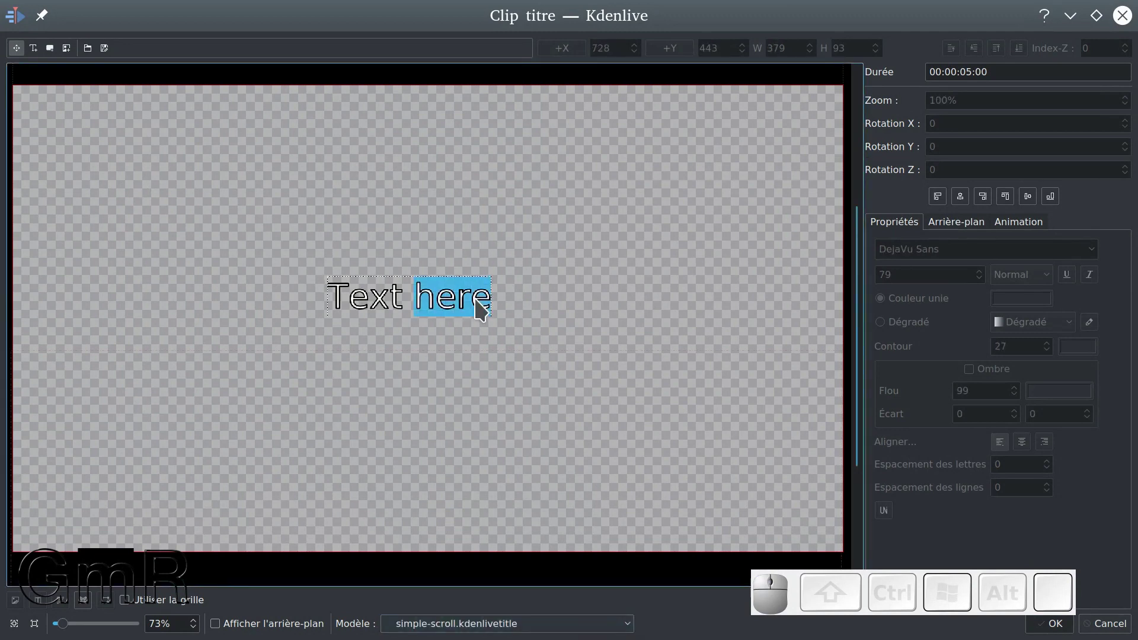
{"action": "key", "text": "BackSpace"}
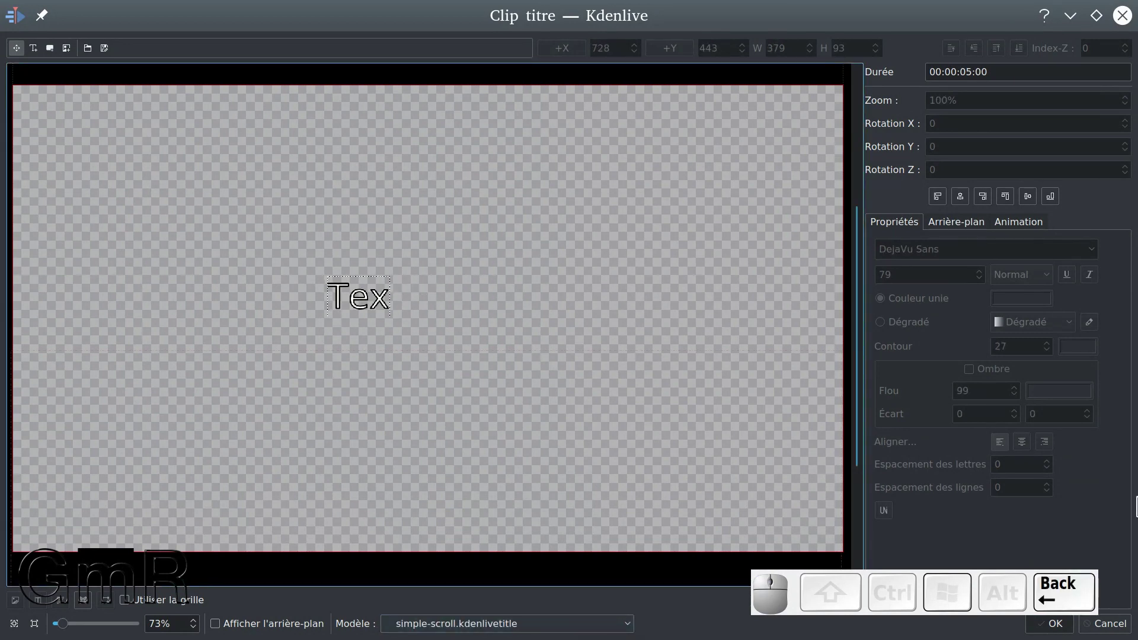
{"action": "type", "text": "Clonage d"}
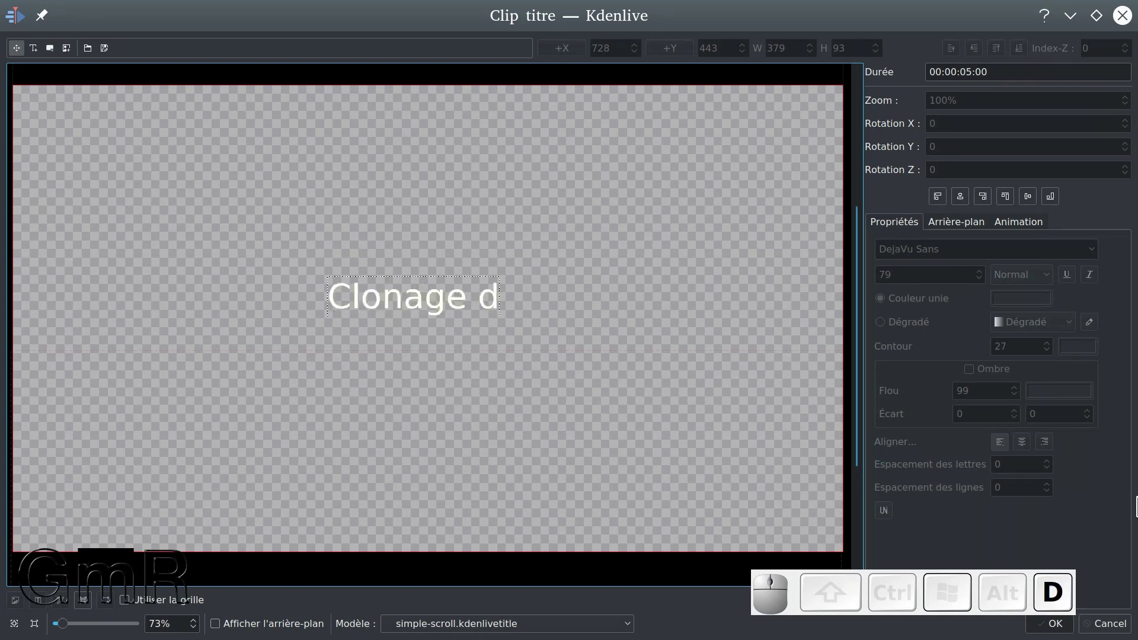
{"action": "type", "text": "ans"}
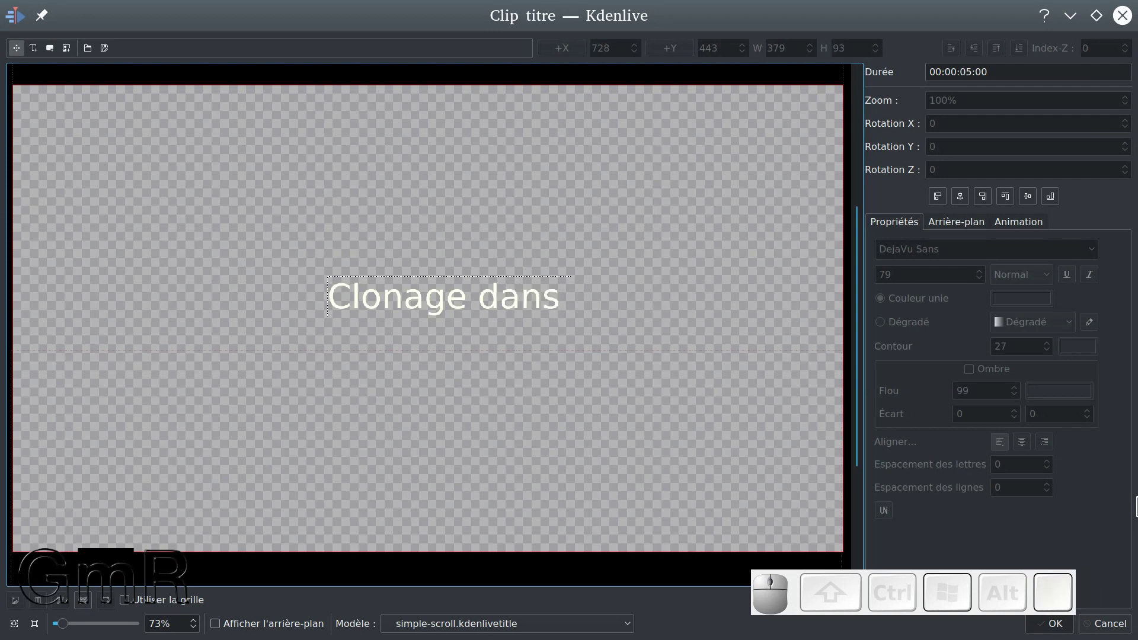
{"action": "key", "text": "Return"}
{"action": "type", "text": "Kdenlive"}
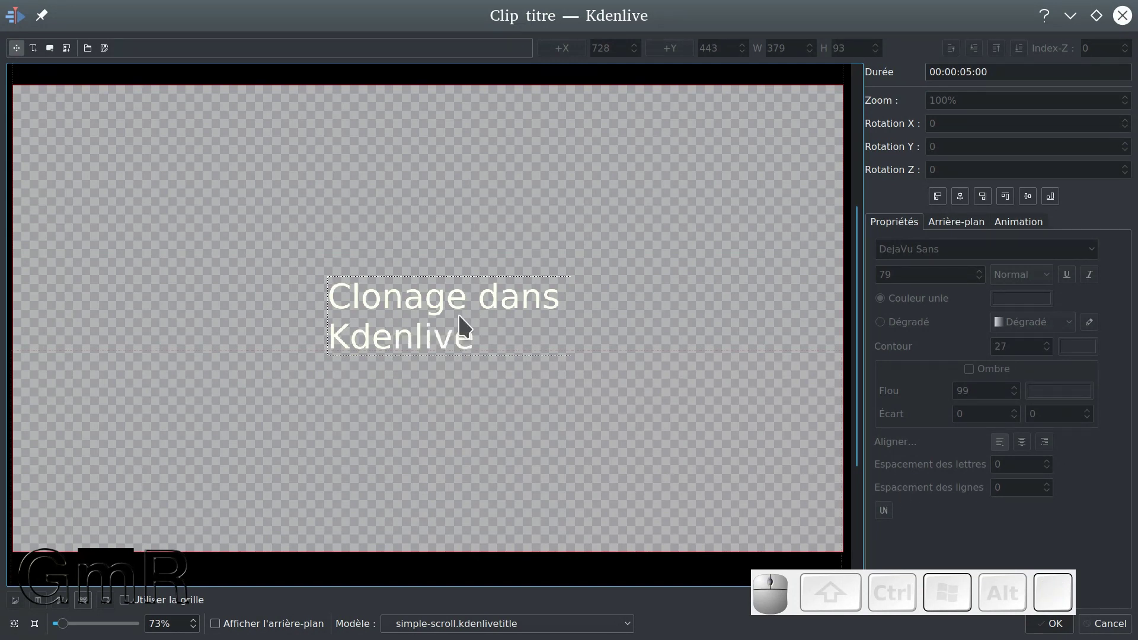
- Center the title text block horizontally in the frame and center-align its two lines
{"action": "left_click_drag", "start_coordinate": [480, 339], "coordinate": [432, 333]}
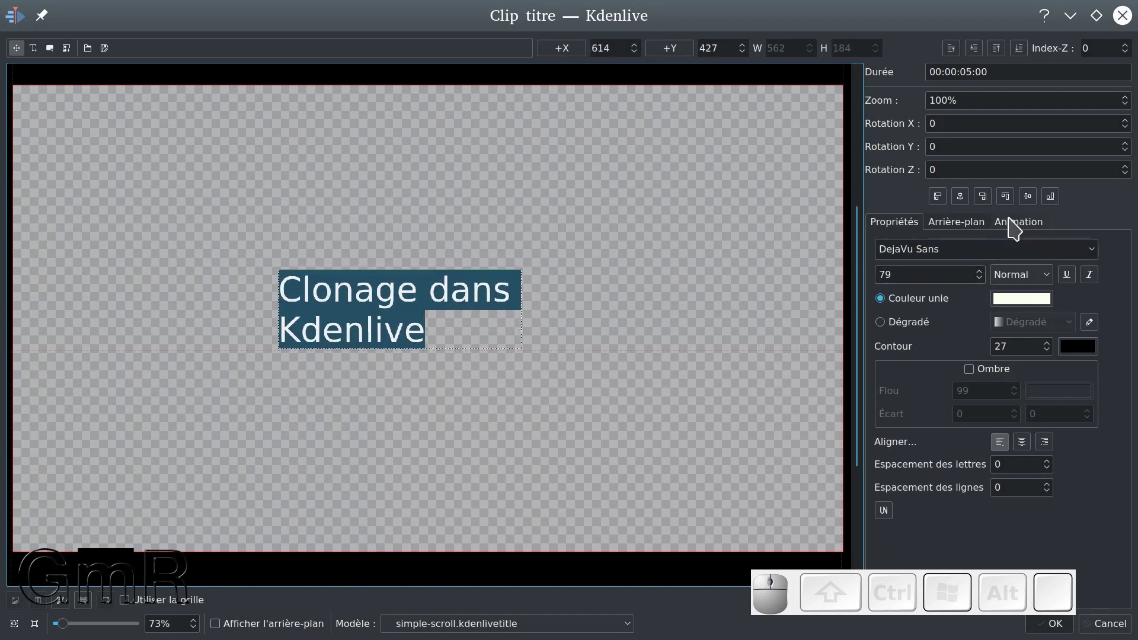
{"action": "left_click", "coordinate": [960, 196]}
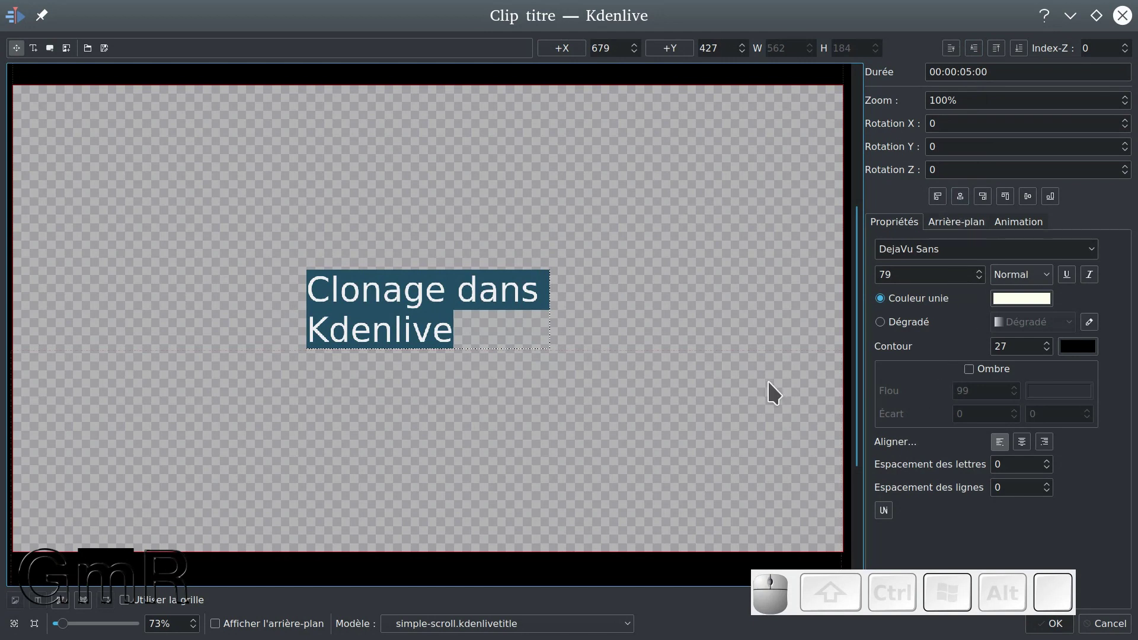
{"action": "left_click", "coordinate": [1022, 442]}
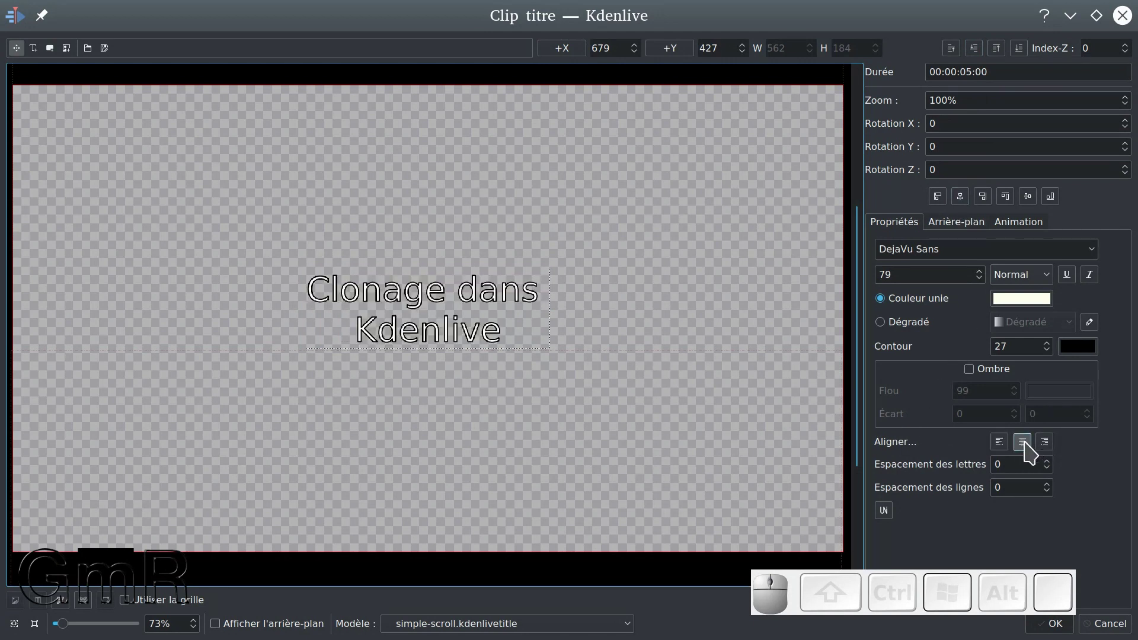
- Set the font size of the whole "Clonage dans Kdenlive" text to 200
{"action": "left_click_drag", "start_coordinate": [514, 333], "coordinate": [320, 297]}
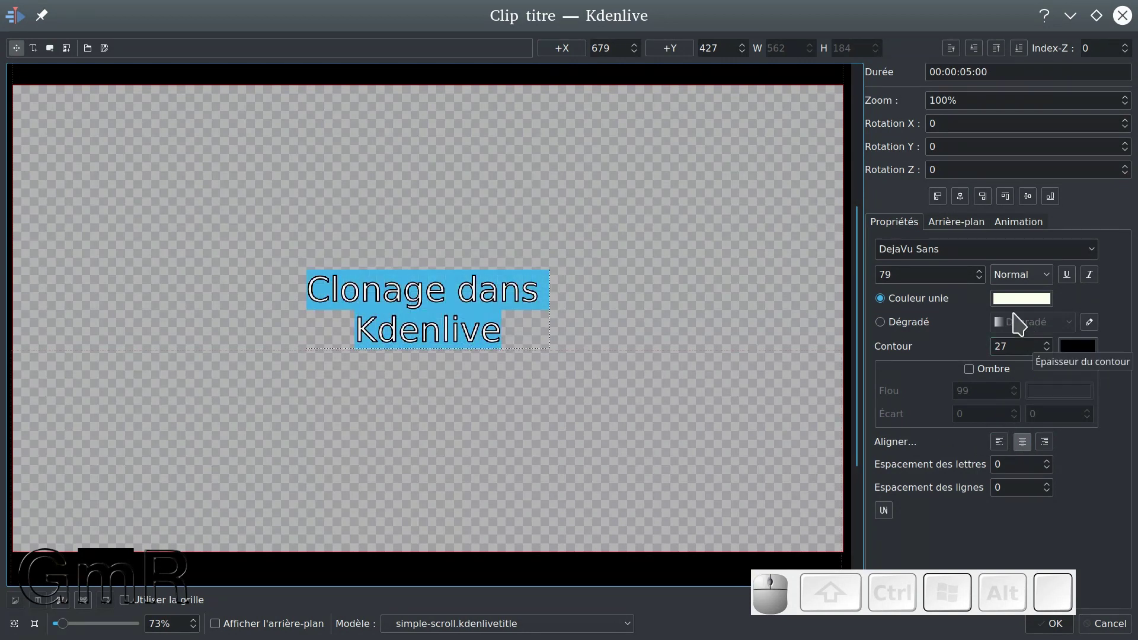
{"action": "left_click", "coordinate": [925, 275]}
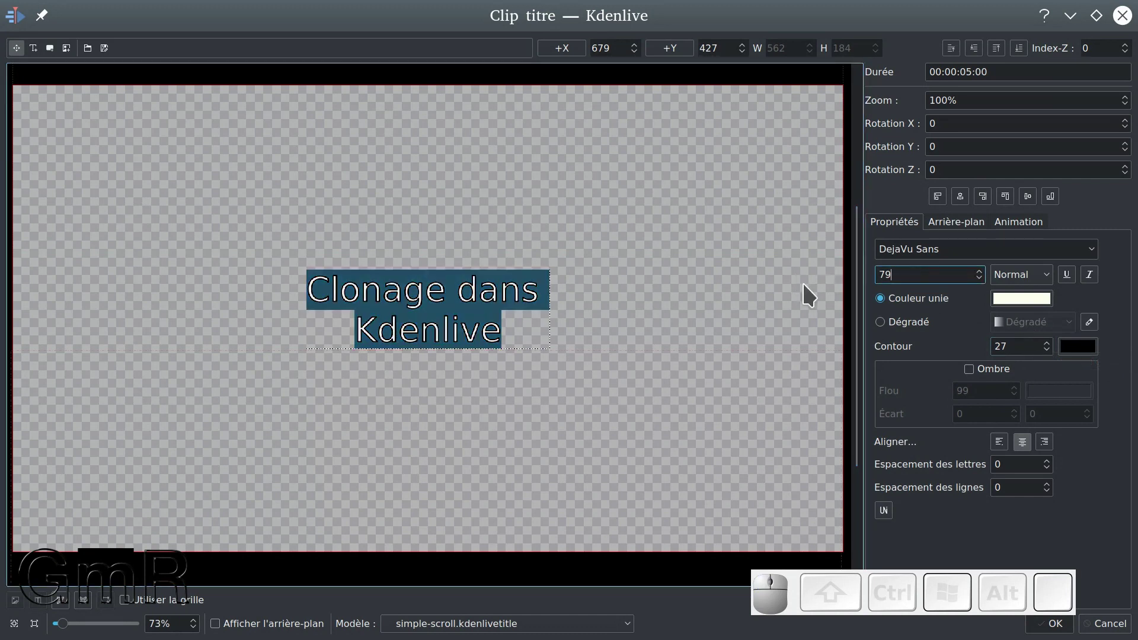
{"action": "type", "text": "2"}
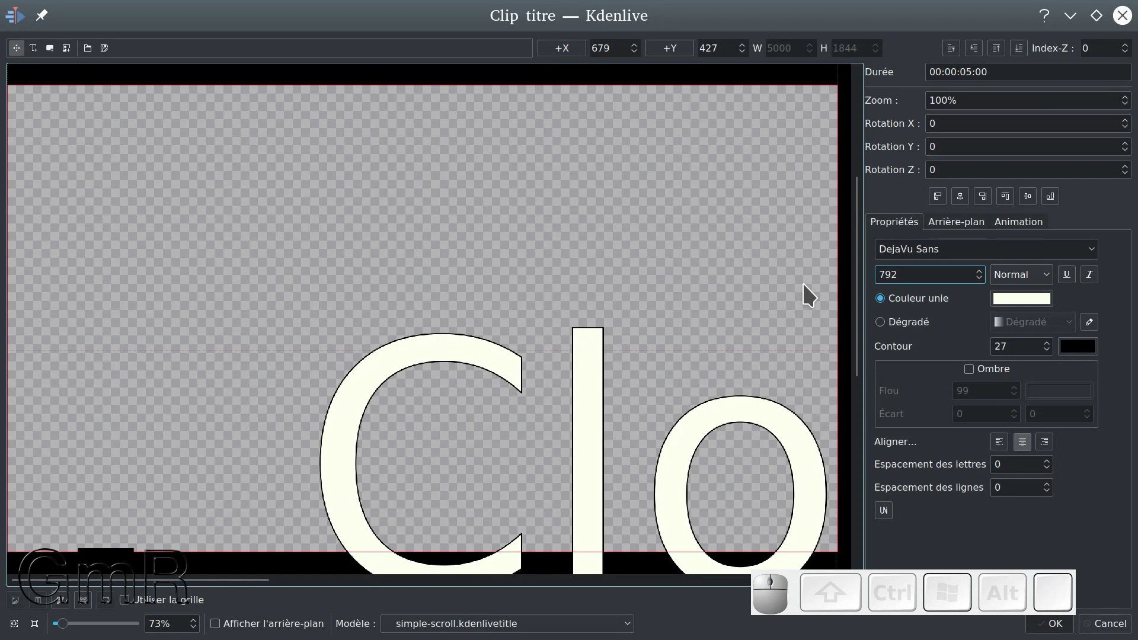
{"action": "key", "text": "BackSpace"}
{"action": "key", "text": "BackSpace"}
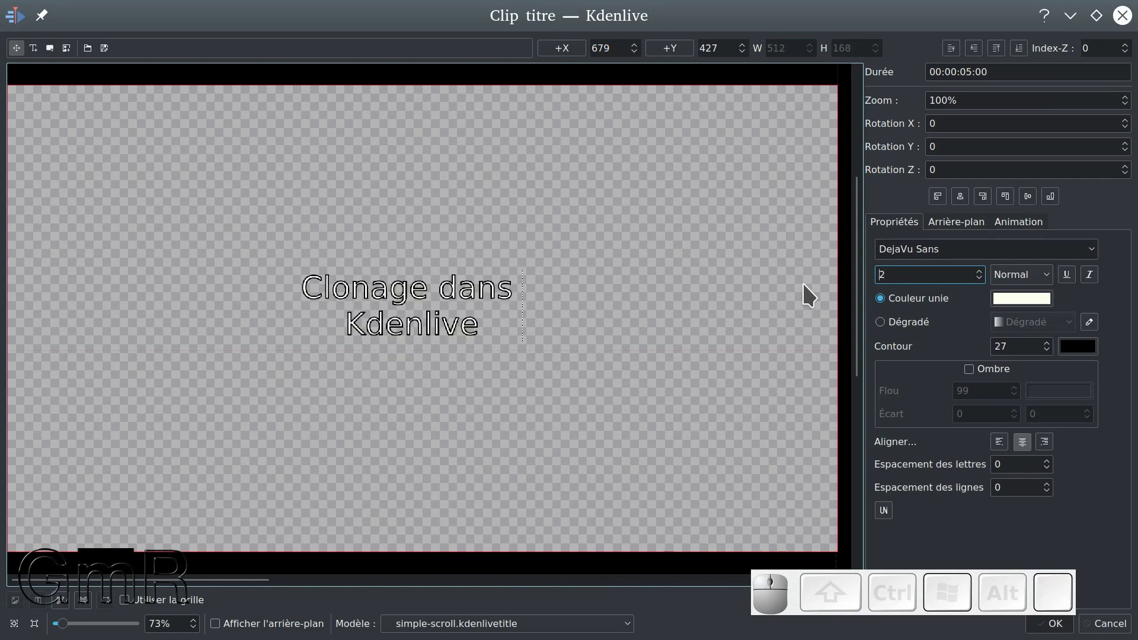
{"action": "type", "text": "00"}
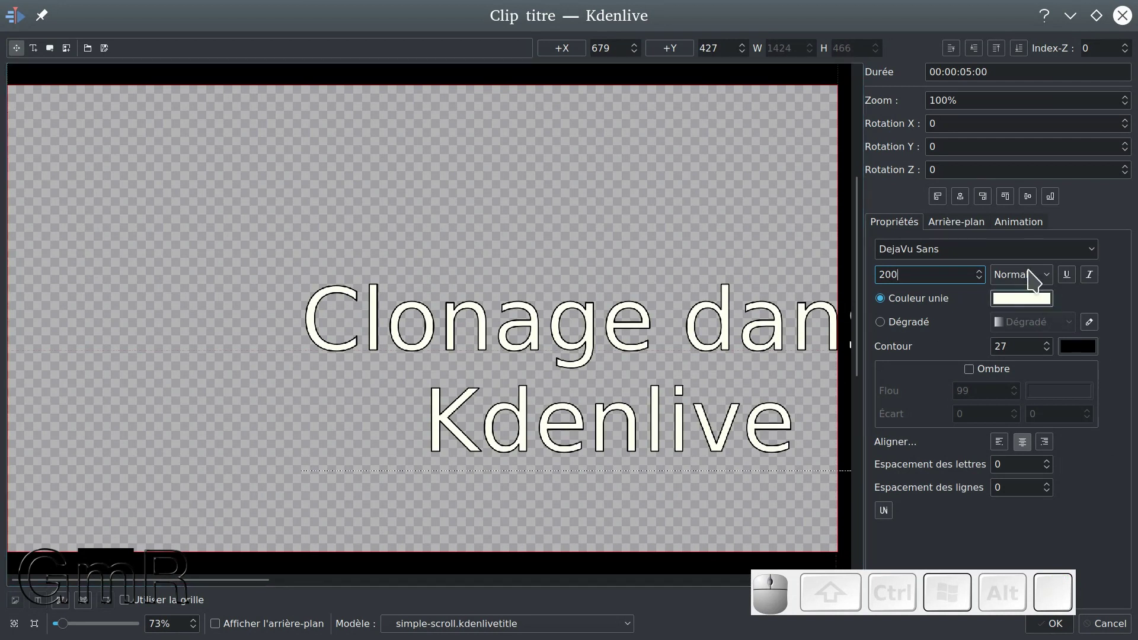
- Center the enlarged title text horizontally and vertically in the frame, and accept the title clip
{"action": "left_click", "coordinate": [961, 197]}
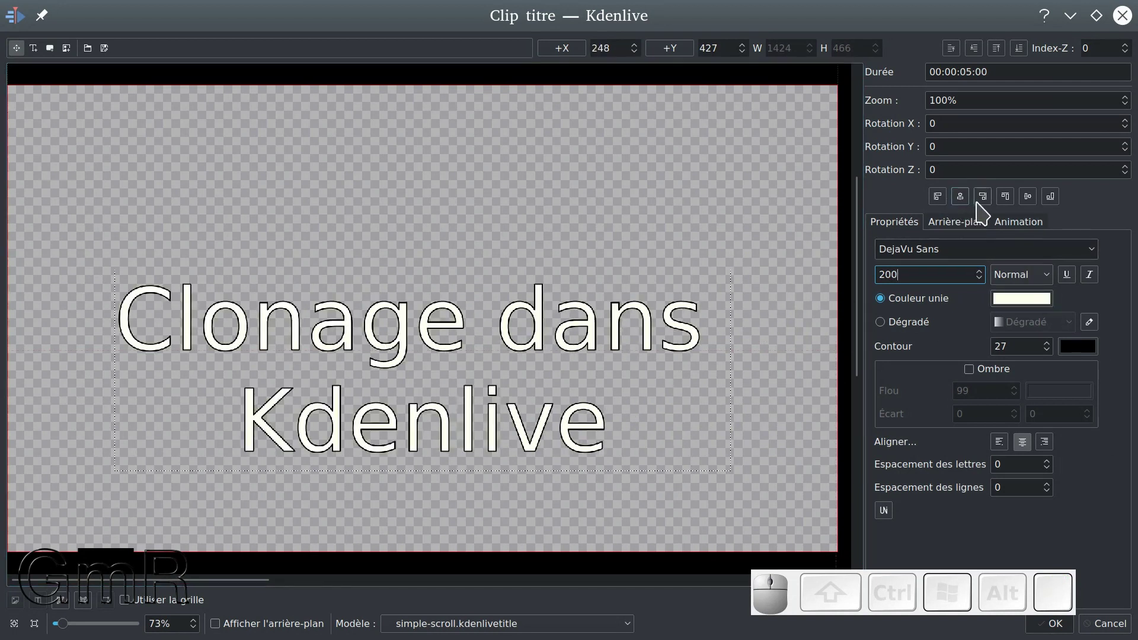
{"action": "left_click", "coordinate": [1027, 196]}
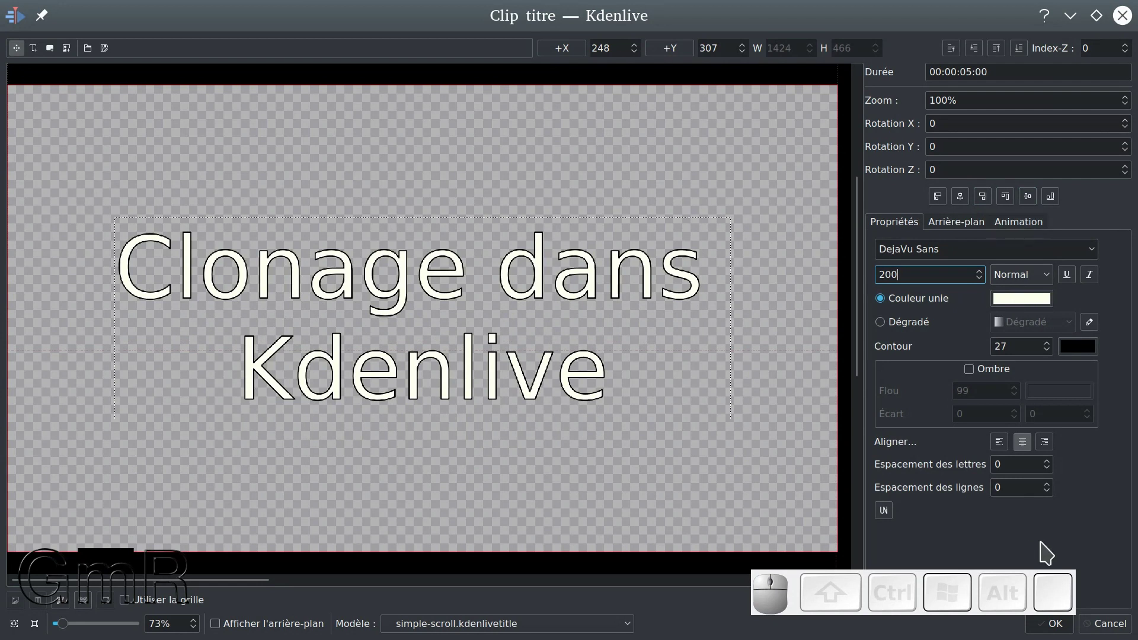
{"action": "left_click", "coordinate": [1050, 626]}
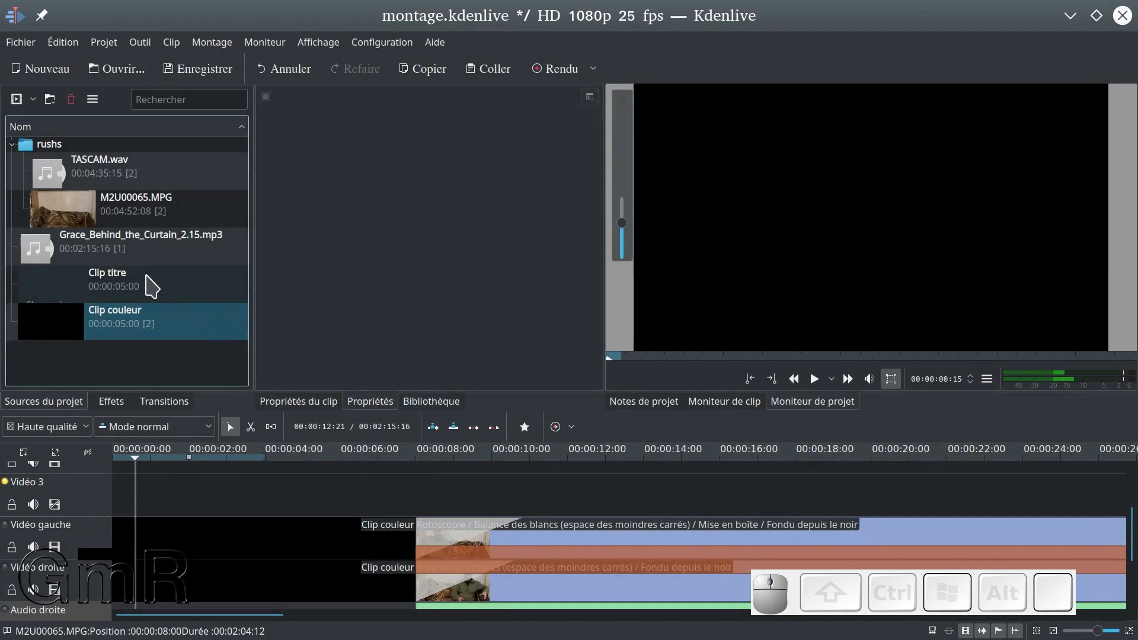
- Place the title clip on the Vidéo 3 track starting at 00:00:01:00 and play the timeline
{"action": "left_click", "coordinate": [133, 293]}
{"action": "left_click_drag", "start_coordinate": [132, 336], "coordinate": [194, 501]}
{"action": "key", "text": "space"}
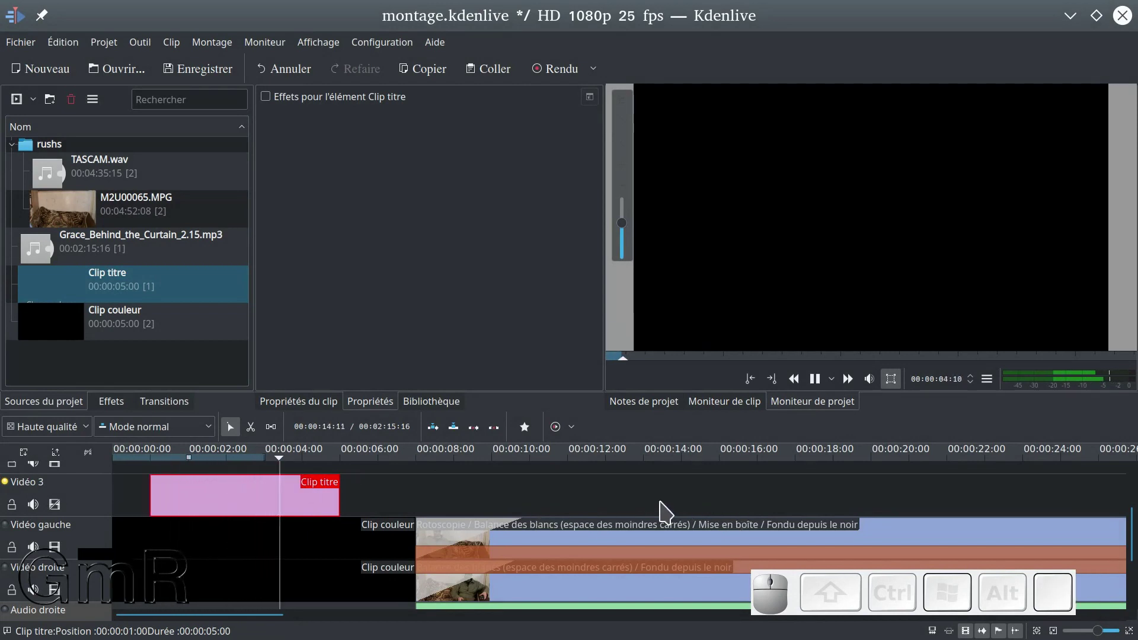
{"action": "key", "text": "space"}
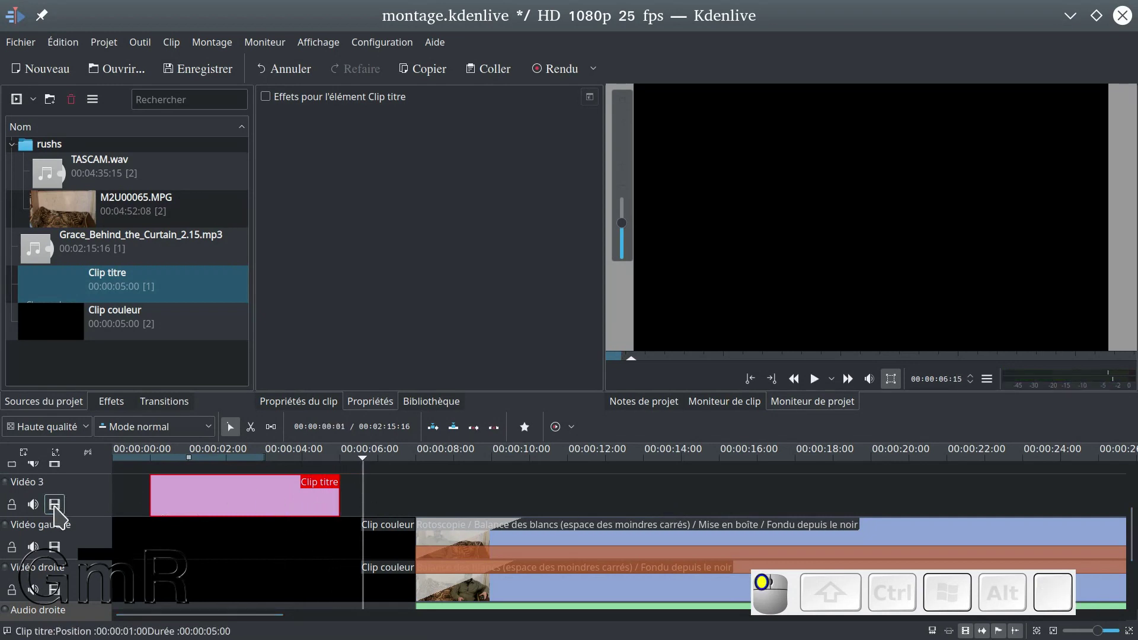
- Play the timeline from just before the title clip, skipping to about 00:00:05:06 to check its scrolling
{"action": "left_click", "coordinate": [133, 468]}
{"action": "key", "text": "space"}
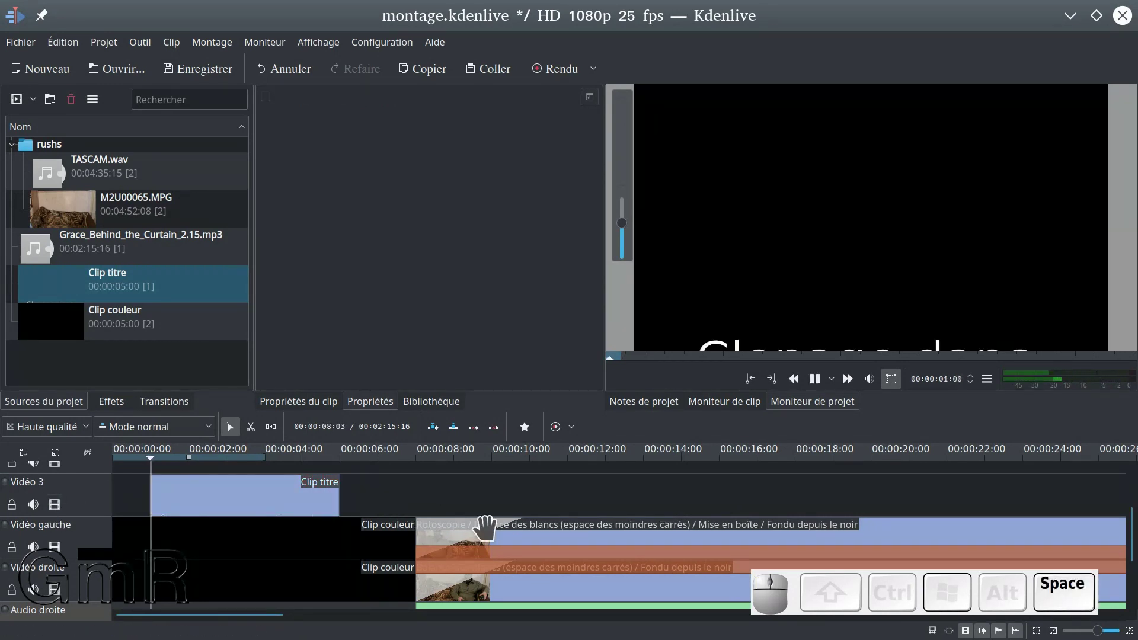
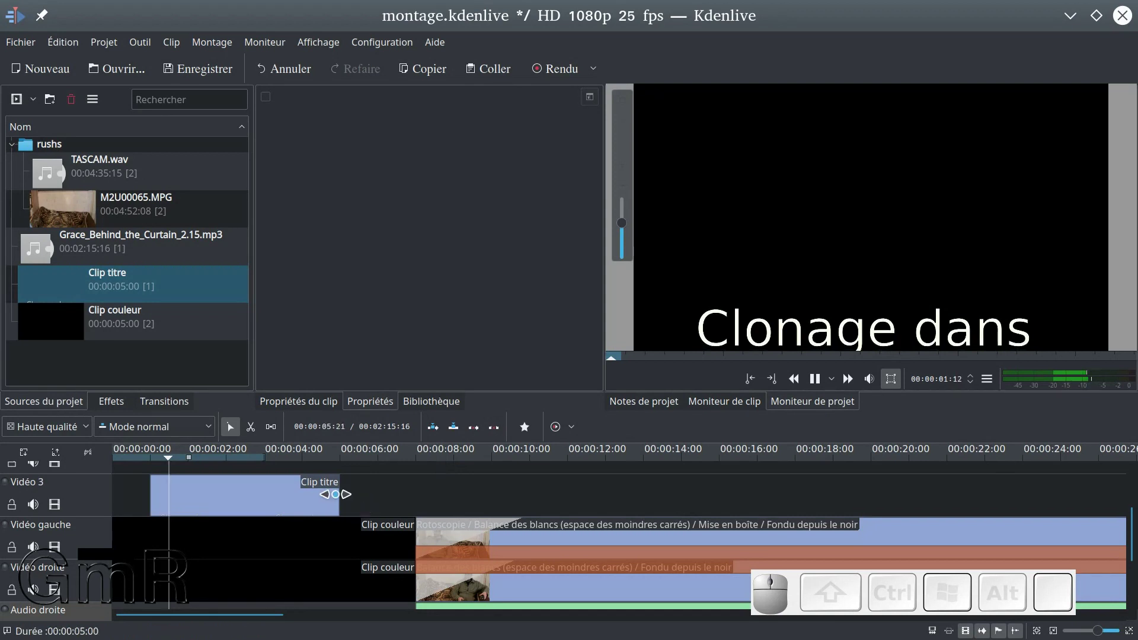
{"action": "left_click", "coordinate": [321, 466]}
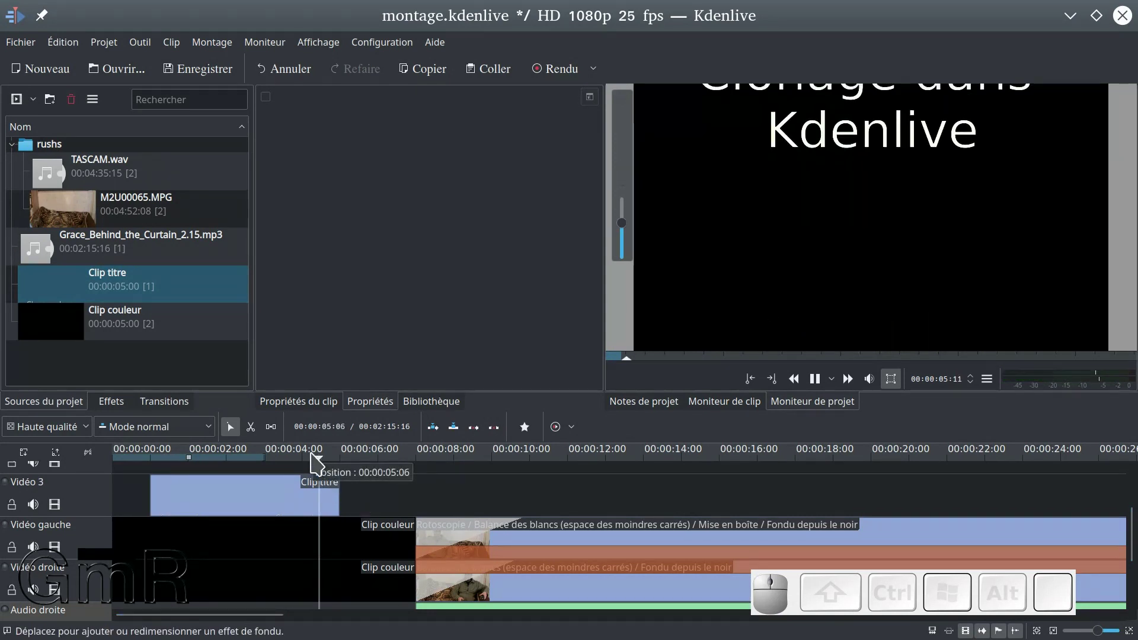
- Move the title clip on Vidéo 3 to start at 00:00:01:05 and lengthen it to 00:00:05:11
{"action": "left_click_drag", "start_coordinate": [305, 508], "coordinate": [285, 507]}
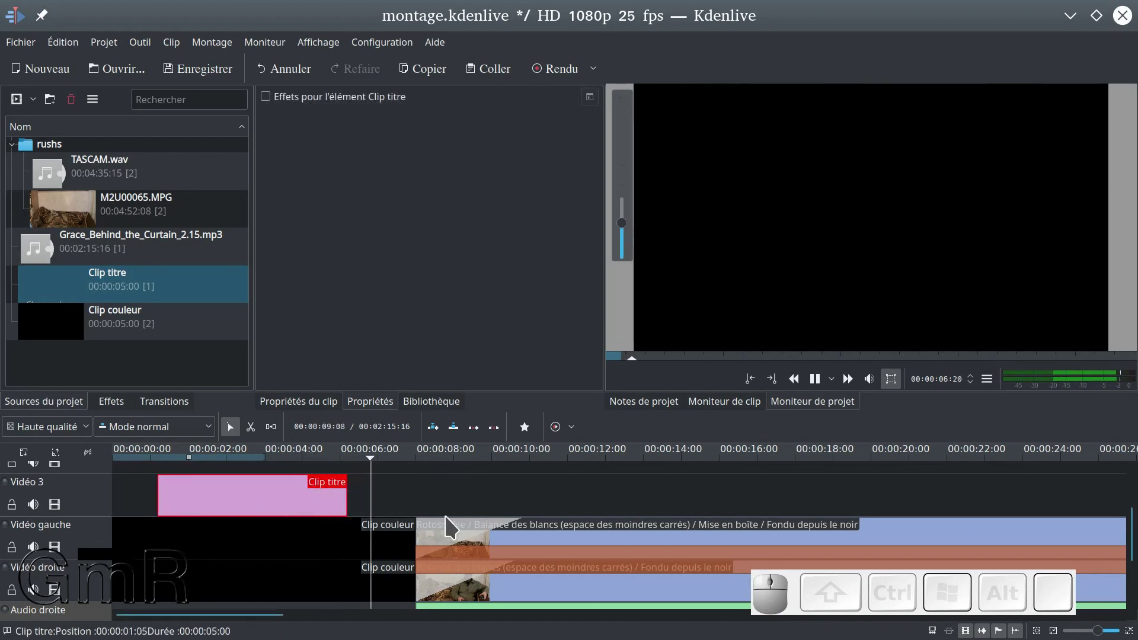
{"action": "key", "text": "space"}
{"action": "mouse_move", "coordinate": [348, 502]}
{"action": "left_mouse_down"}
{"action": "mouse_move", "coordinate": [404, 502]}
{"action": "mouse_move", "coordinate": [364, 503]}
{"action": "left_mouse_up"}
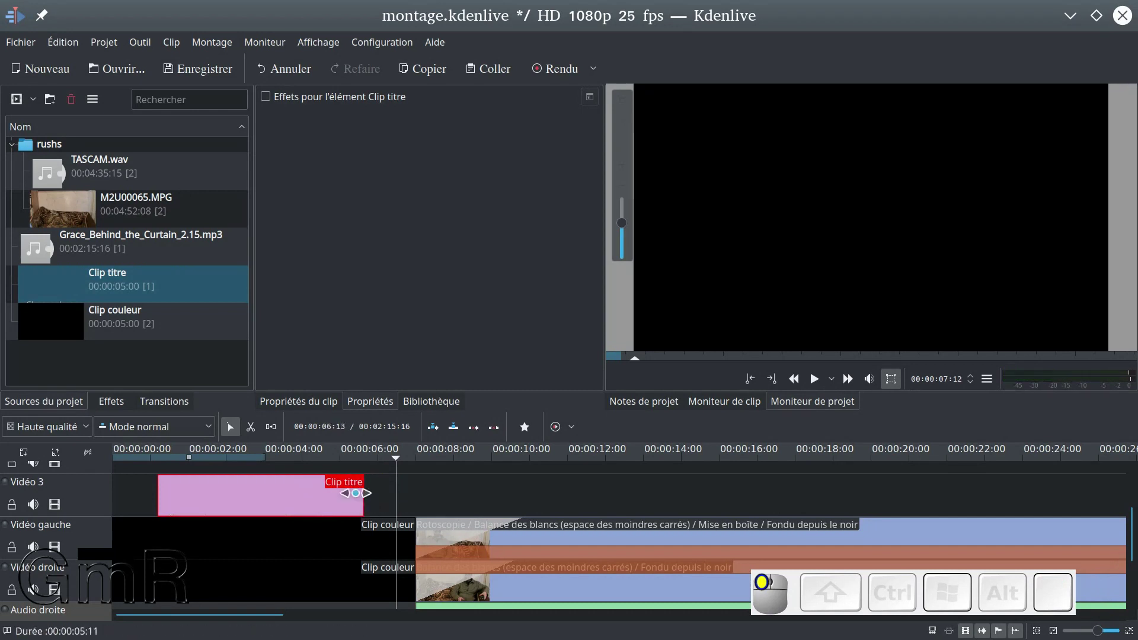
- Extend the end of the title clip to a duration of 00:00:06:14 and save the project
{"action": "left_click", "coordinate": [341, 459]}
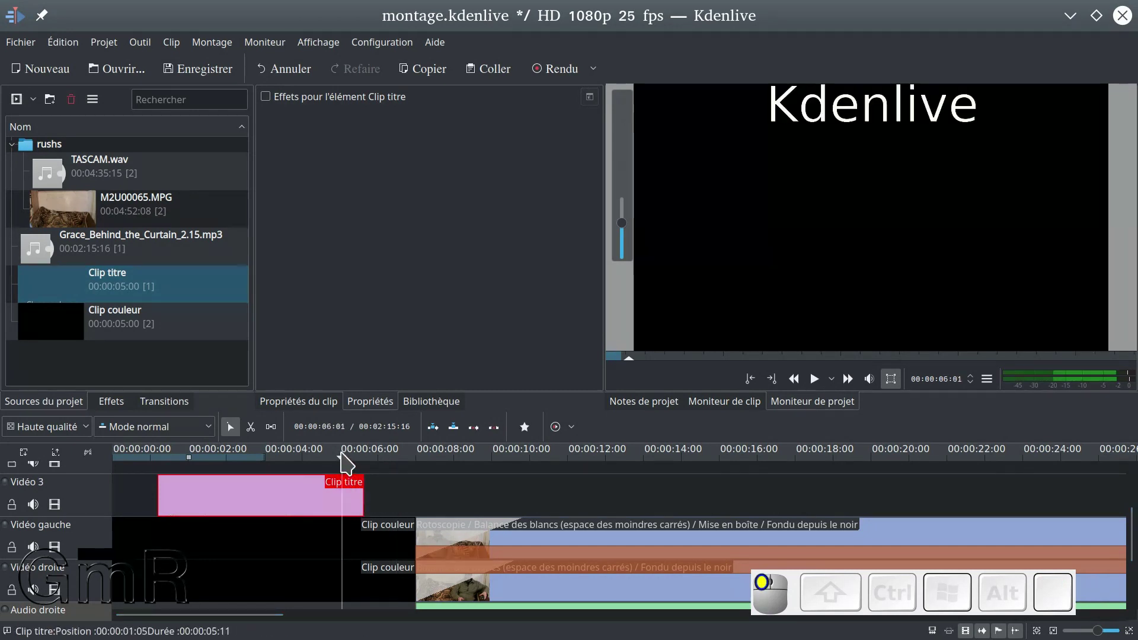
{"action": "left_click_drag", "start_coordinate": [368, 500], "coordinate": [406, 503]}
{"action": "key", "text": "space"}
{"action": "key", "text": "space"}
{"action": "left_click", "coordinate": [218, 70]}
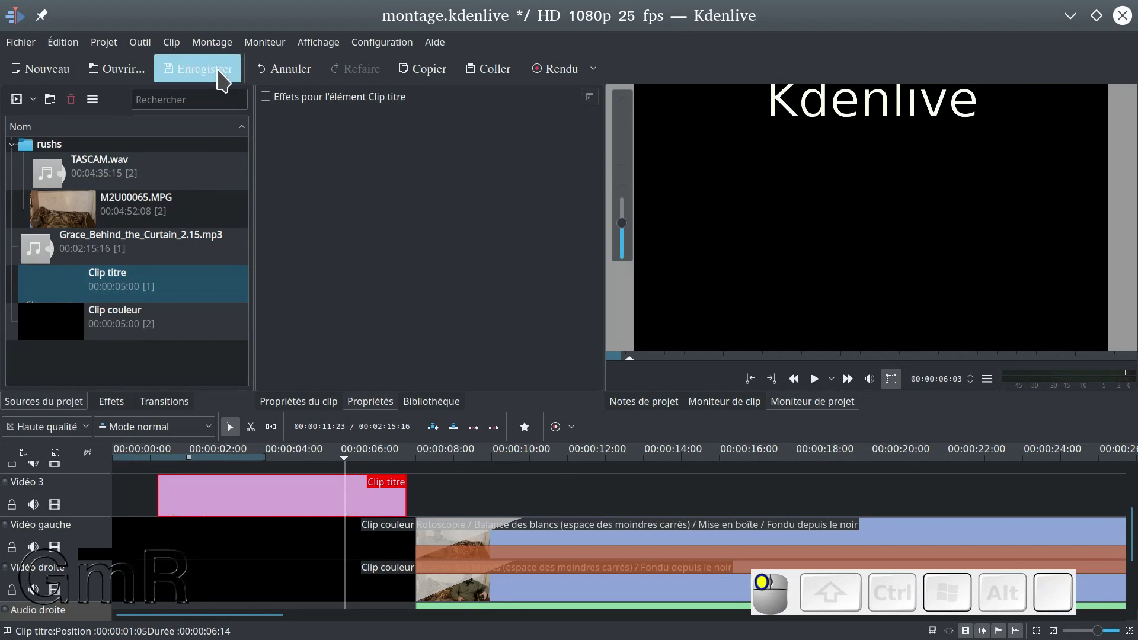
- Rename the Vidéo 3 track as "titre"
{"action": "scroll", "coordinate": [425, 500], "scroll_direction": "right", "scroll_amount": 2}
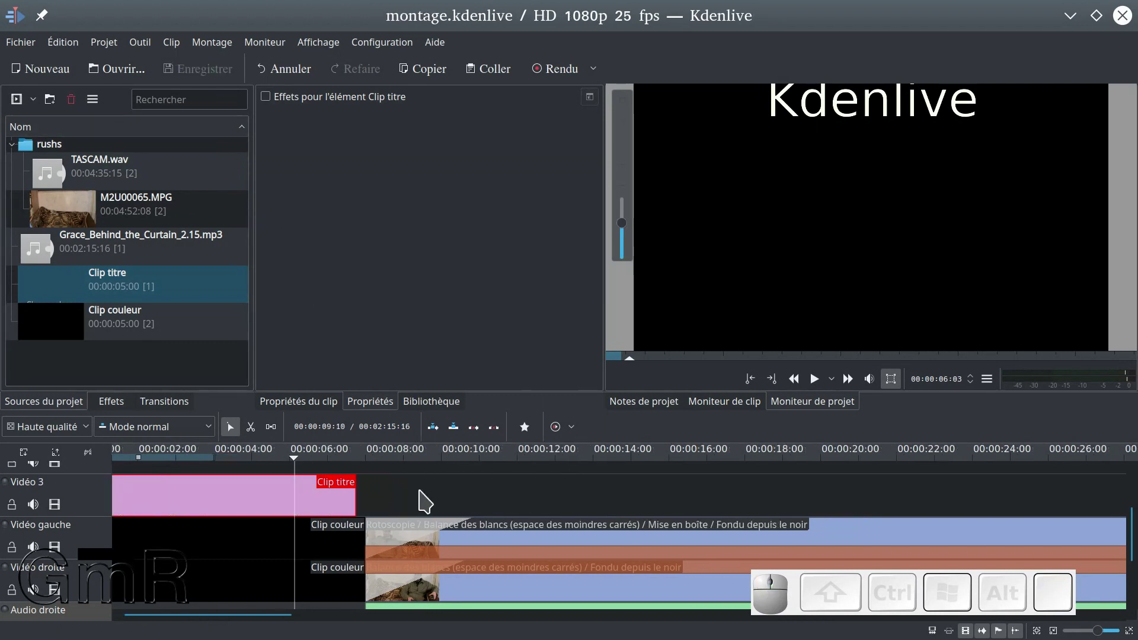
{"action": "scroll", "coordinate": [157, 494], "scroll_direction": "right", "scroll_amount": 2}
{"action": "scroll", "coordinate": [76, 525], "scroll_direction": "down", "scroll_amount": 2}
{"action": "scroll", "coordinate": [76, 519], "scroll_direction": "up", "scroll_amount": 3}
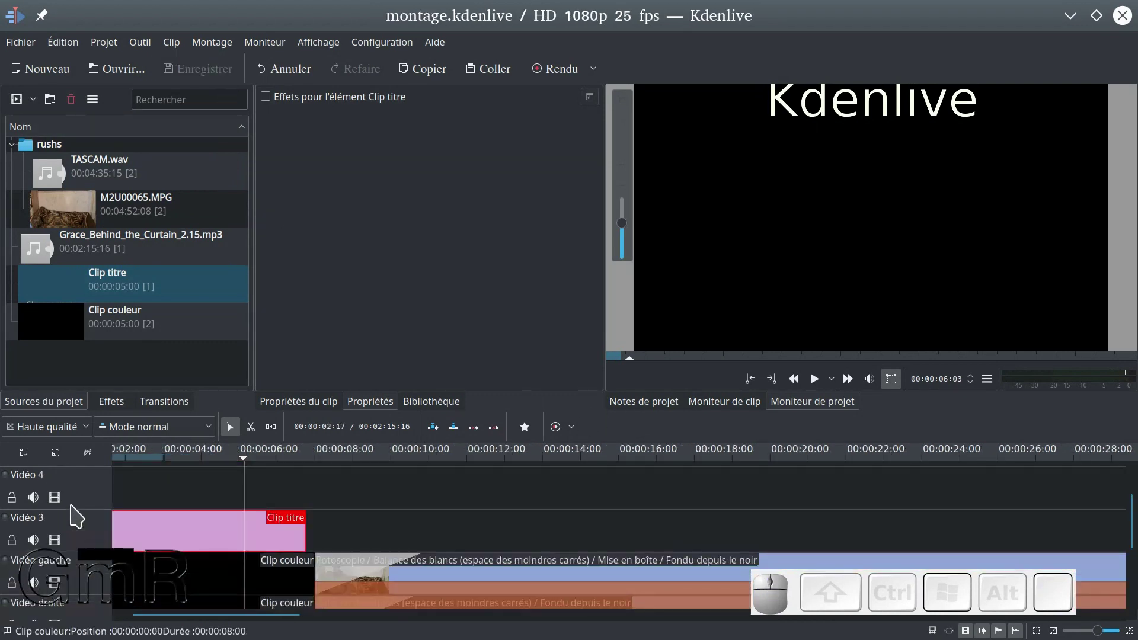
{"action": "double_click", "coordinate": [40, 517]}
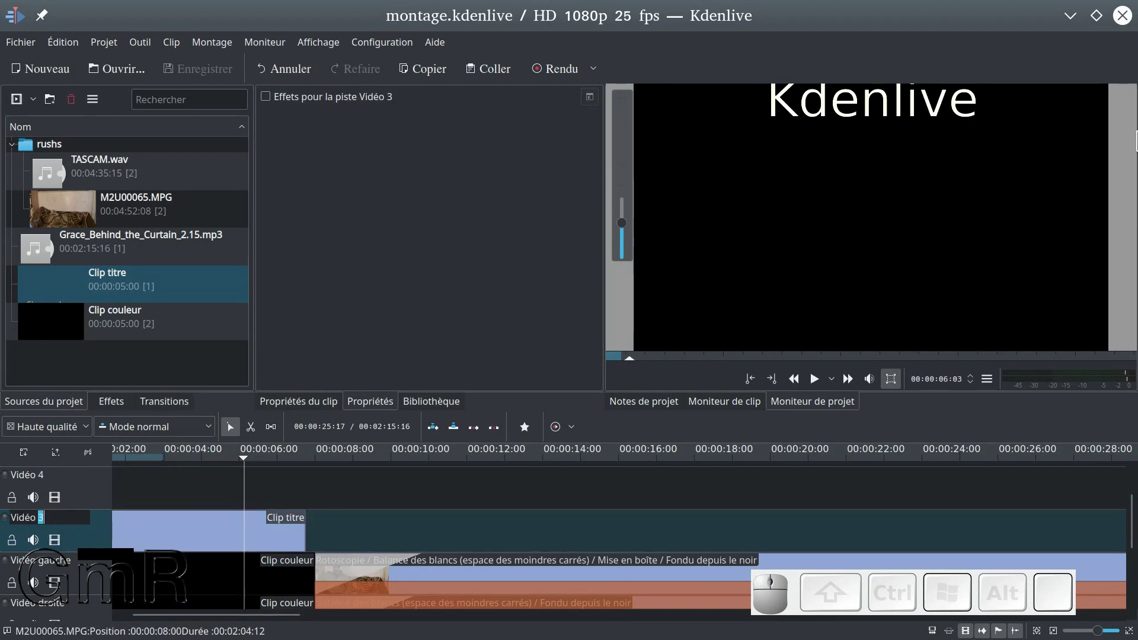
{"action": "key", "text": "BackSpace"}
{"action": "key", "text": "BackSpace"}
{"action": "key", "text": "BackSpace"}
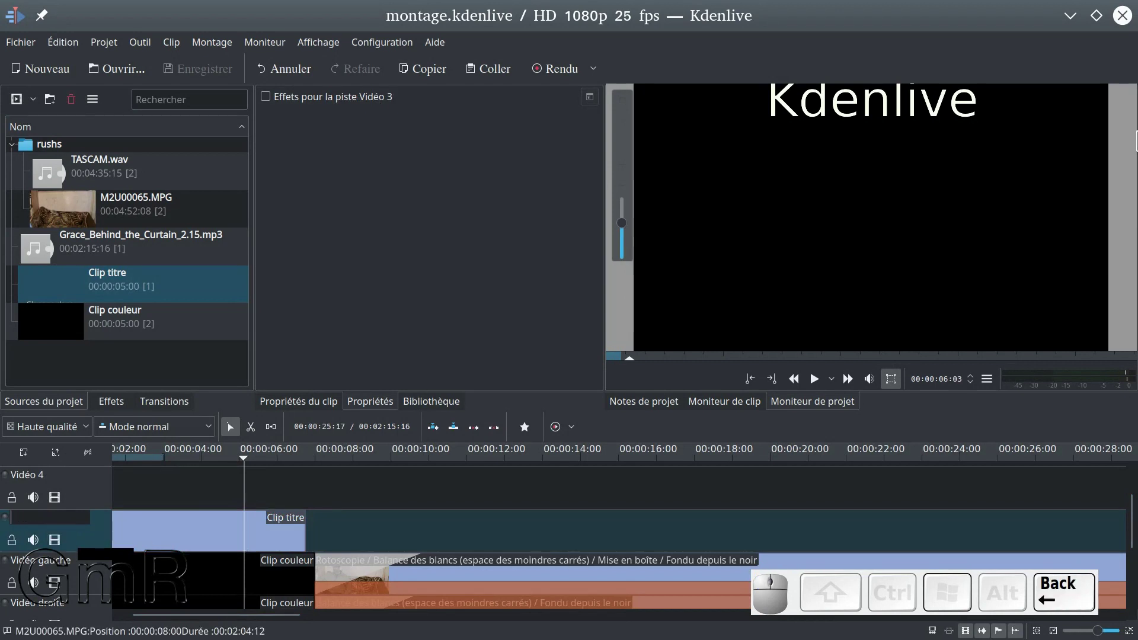
{"action": "type", "text": "titre"}
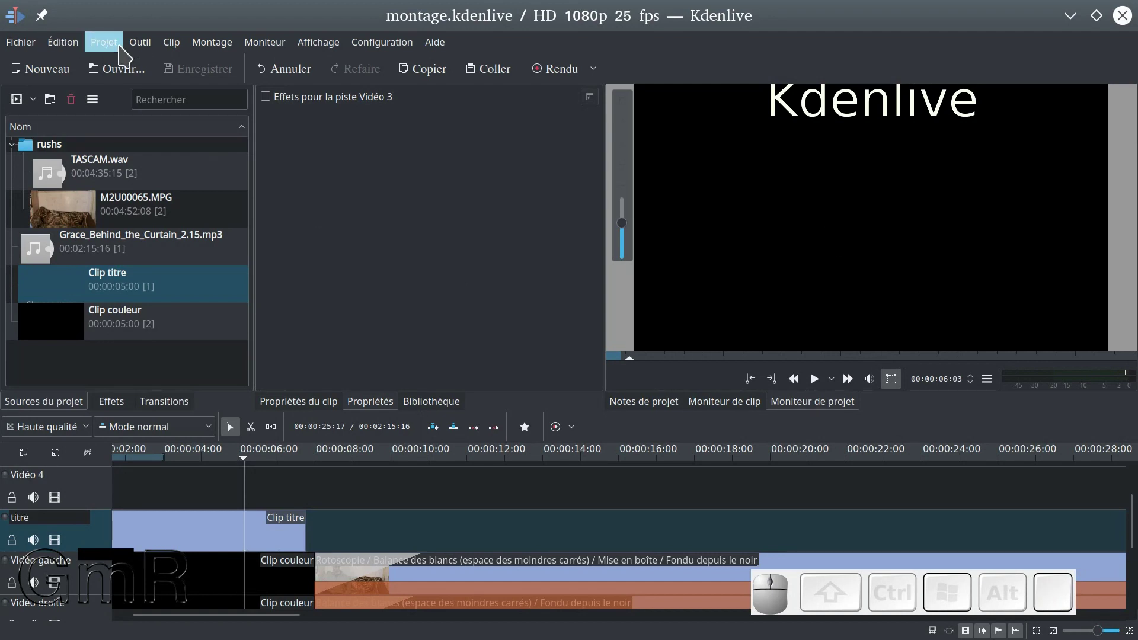
{"action": "key", "text": "Return"}
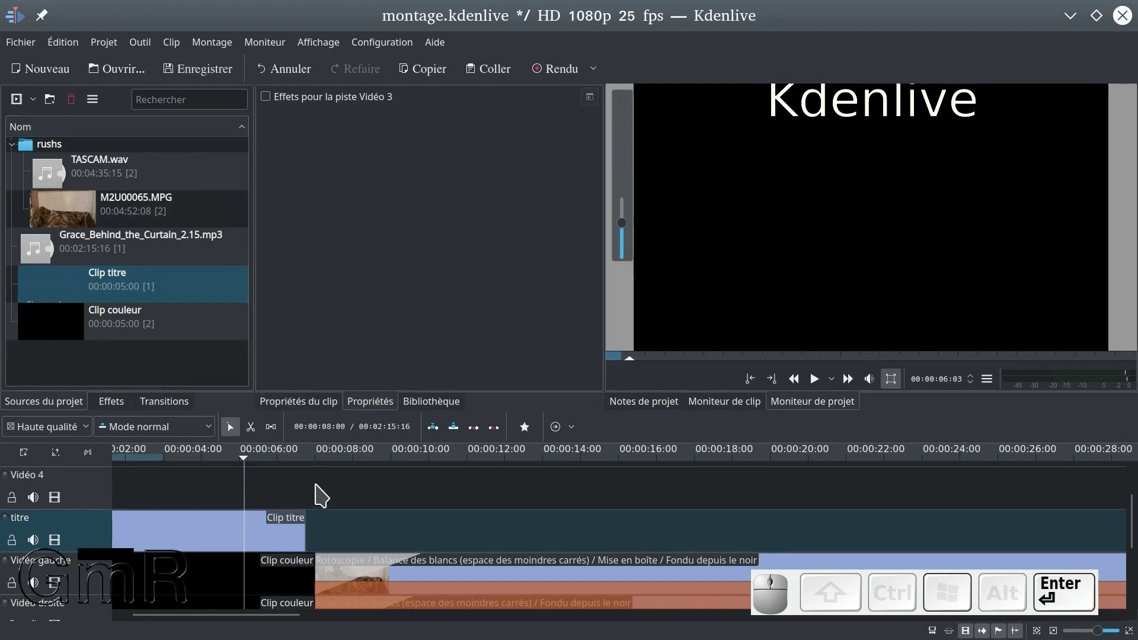
- Remove the Fondu à l'ouverture effect from the Grace_Behind_the_Curtain_2.15.mp3 clip on the background music track and save the project
{"action": "left_click", "coordinate": [188, 72]}
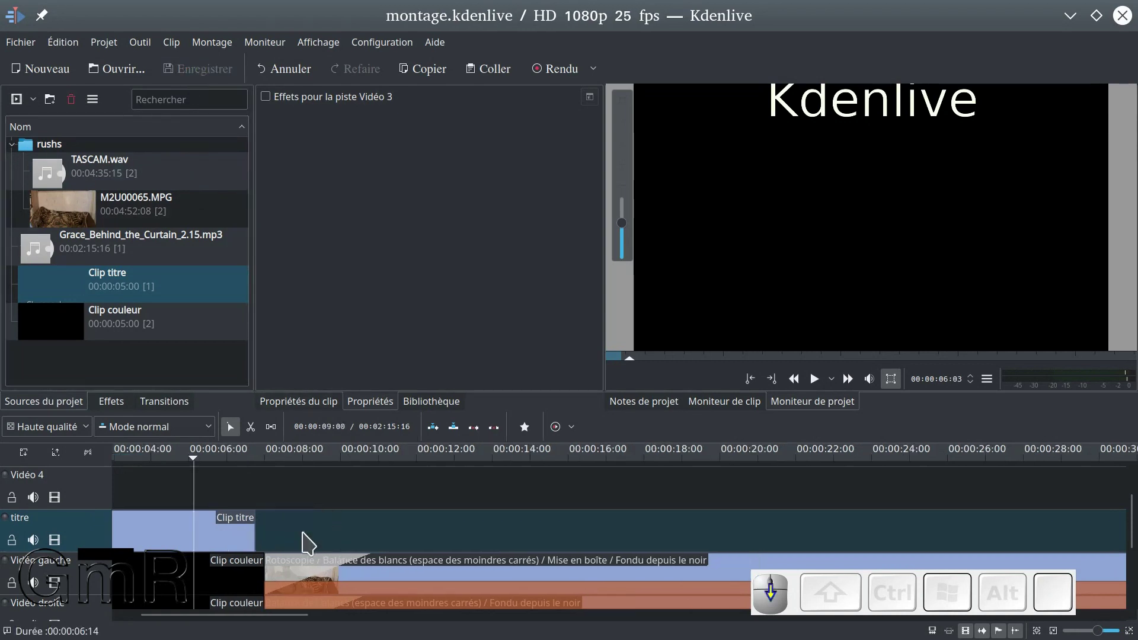
{"action": "scroll", "coordinate": [80, 542], "scroll_direction": "down", "scroll_amount": 3}
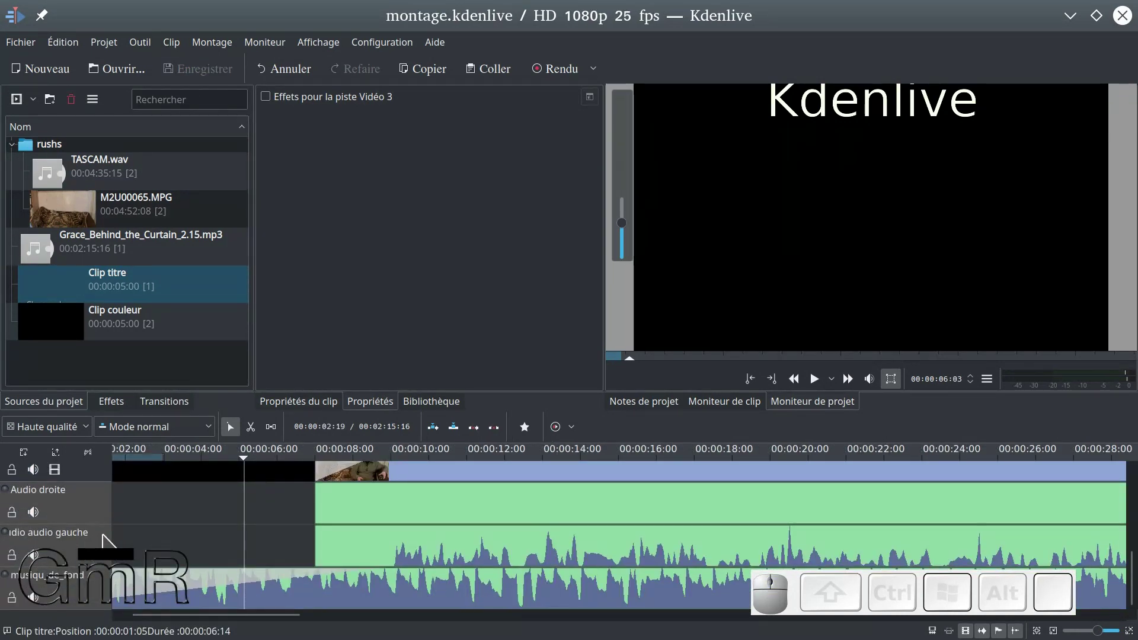
{"action": "scroll", "coordinate": [106, 540], "scroll_direction": "down", "scroll_amount": 1, "text": "ctrl"}
{"action": "left_click", "coordinate": [243, 586]}
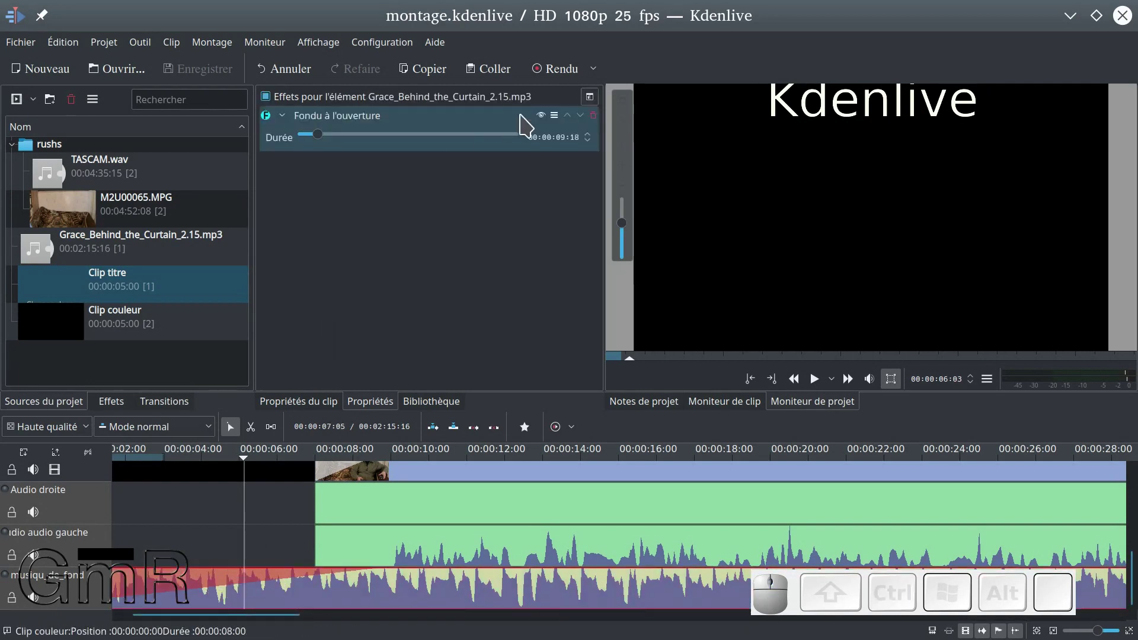
{"action": "left_click", "coordinate": [592, 116]}
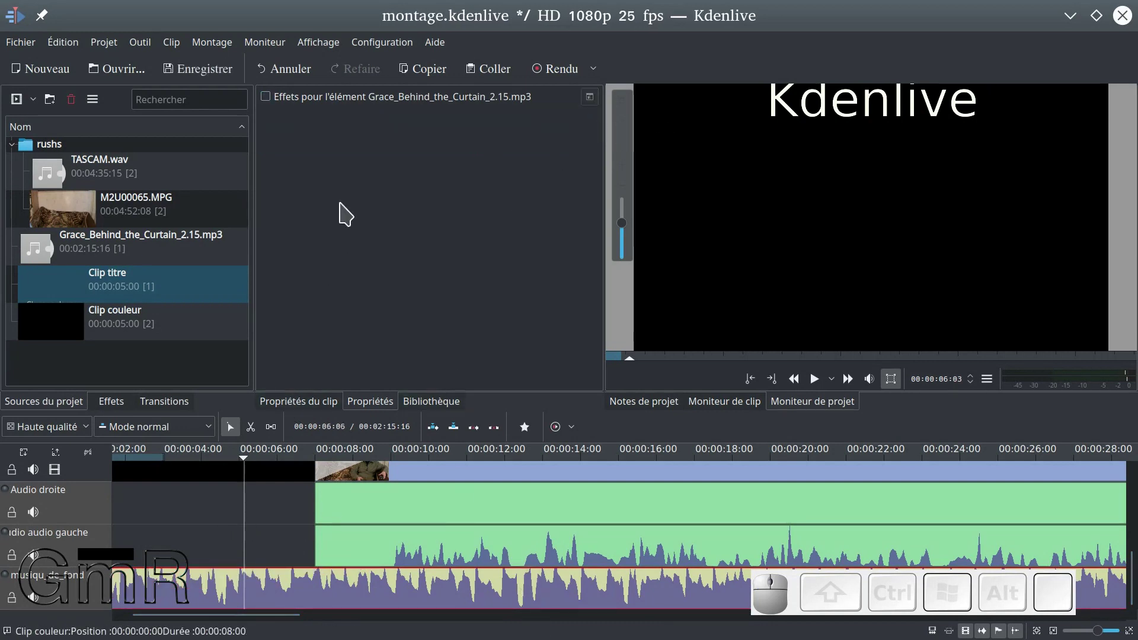
{"action": "left_click", "coordinate": [198, 70]}
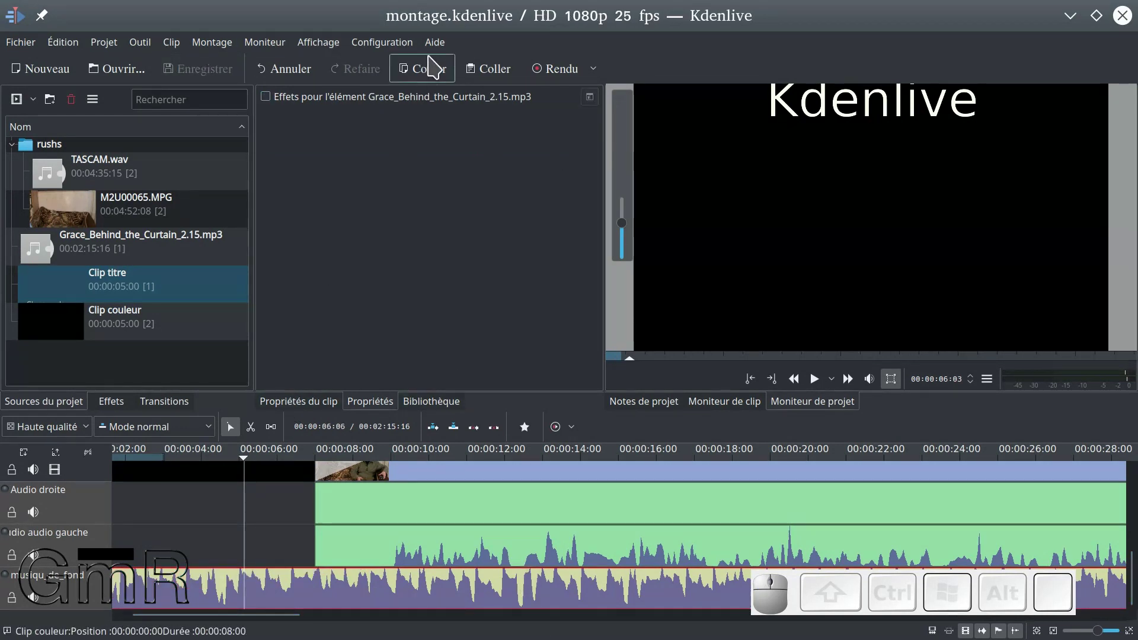
- Set the render to the audio-only WAV format with Exporter l'audio and Export audio multipiste enabled for the full project
{"action": "left_click", "coordinate": [584, 70]}
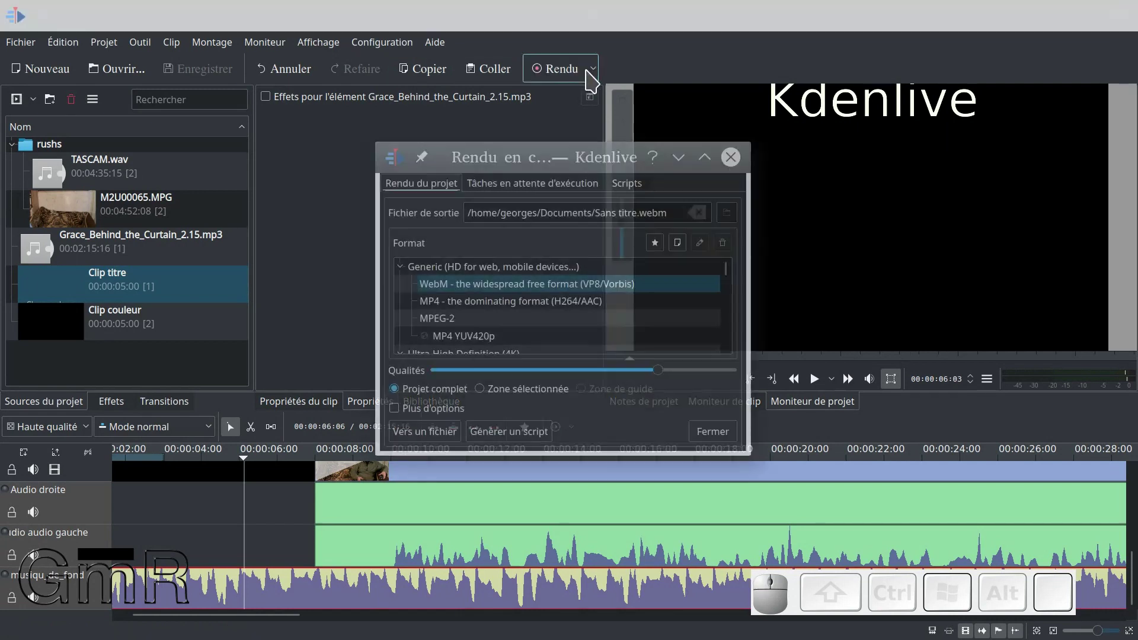
{"action": "scroll", "coordinate": [446, 326], "scroll_direction": "down", "scroll_amount": 1}
{"action": "scroll", "coordinate": [445, 323], "scroll_direction": "down", "scroll_amount": 2}
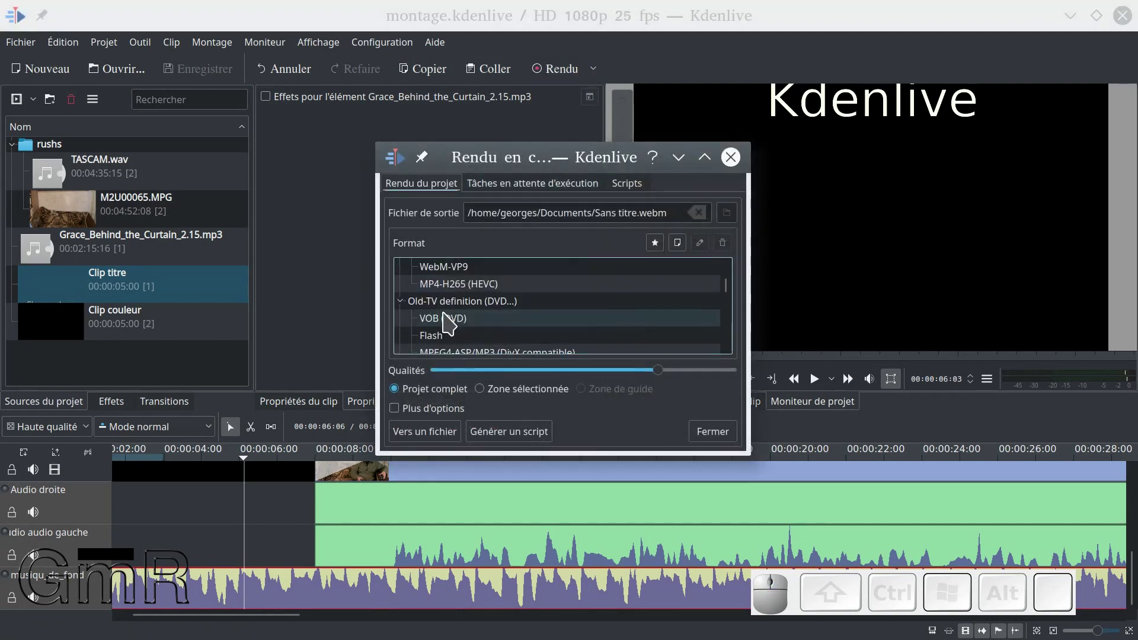
{"action": "scroll", "coordinate": [456, 344], "scroll_direction": "down", "scroll_amount": 1}
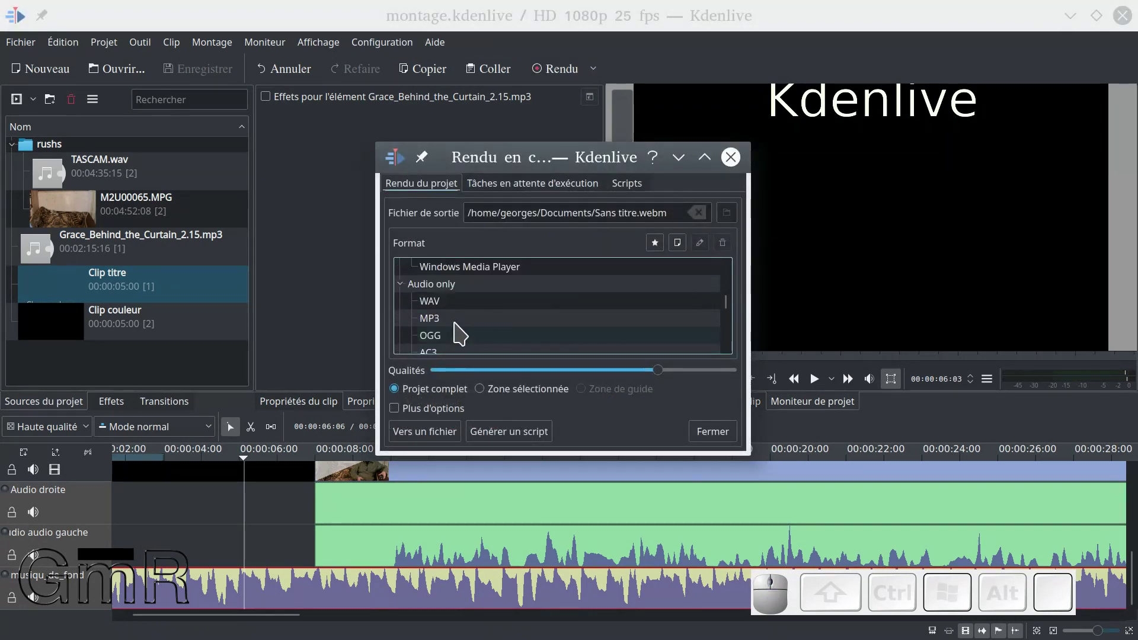
{"action": "left_click", "coordinate": [425, 301]}
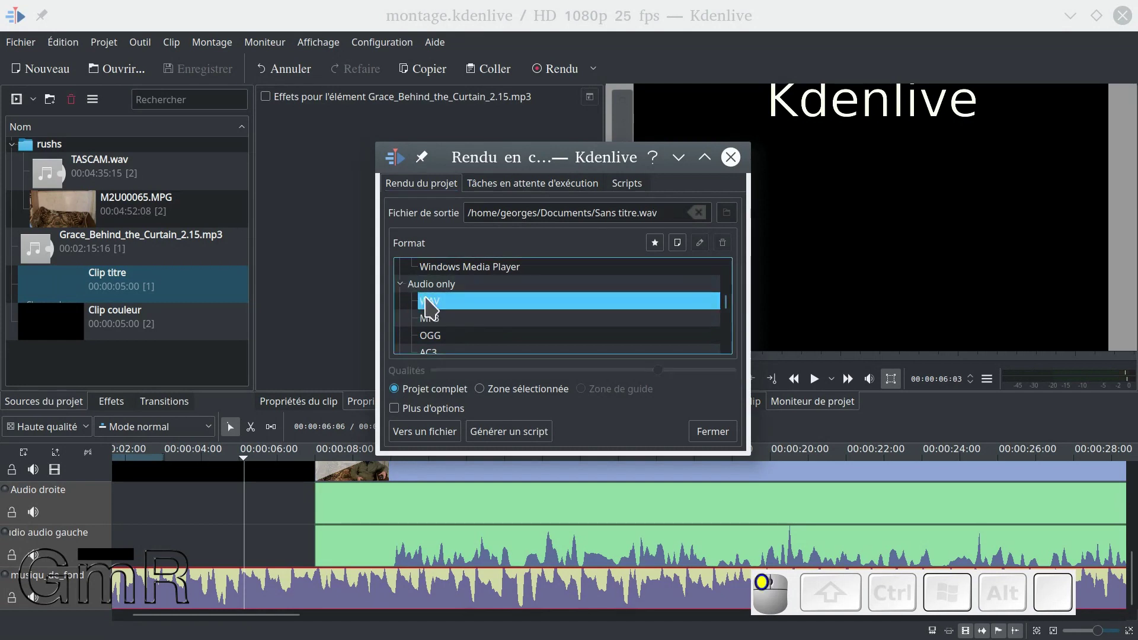
{"action": "left_click", "coordinate": [414, 410]}
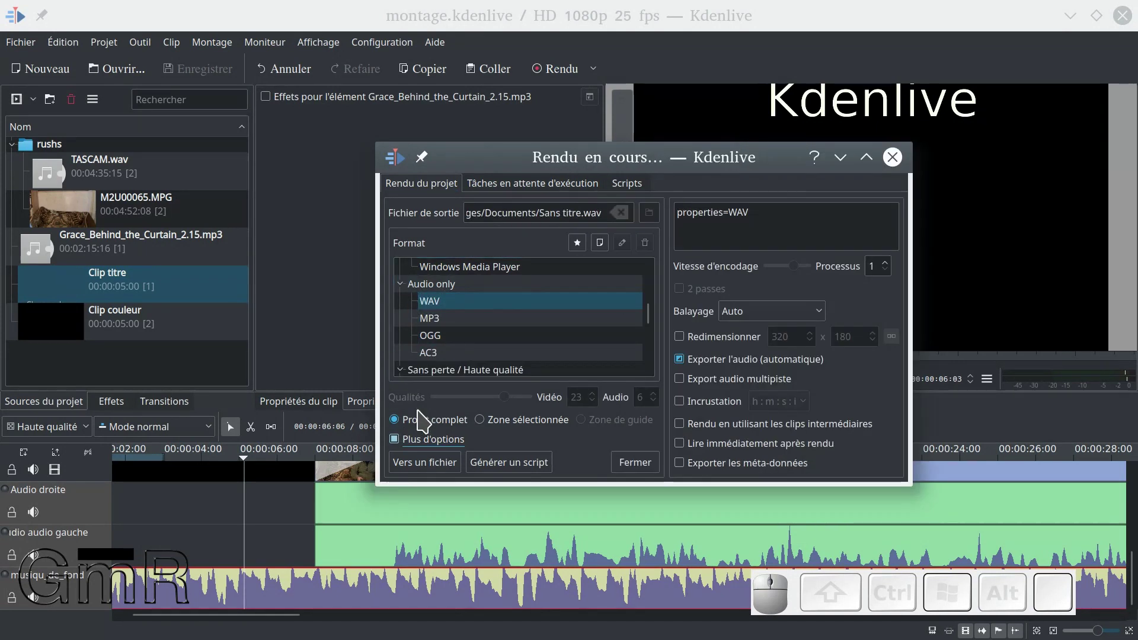
{"action": "left_click", "coordinate": [680, 380]}
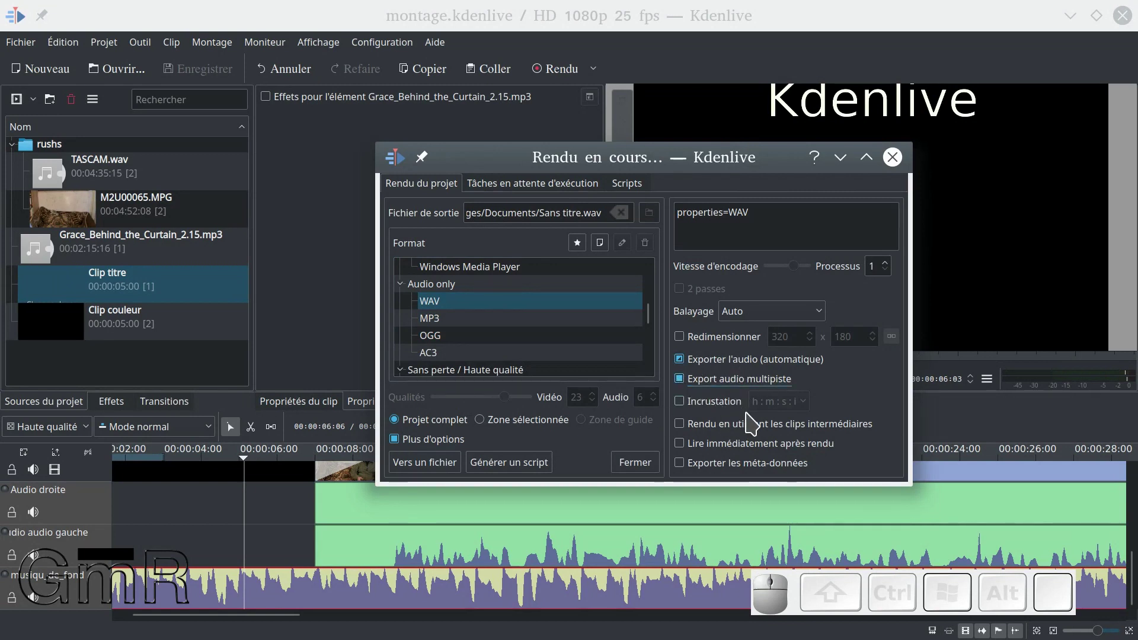
{"action": "left_click", "coordinate": [681, 360]}
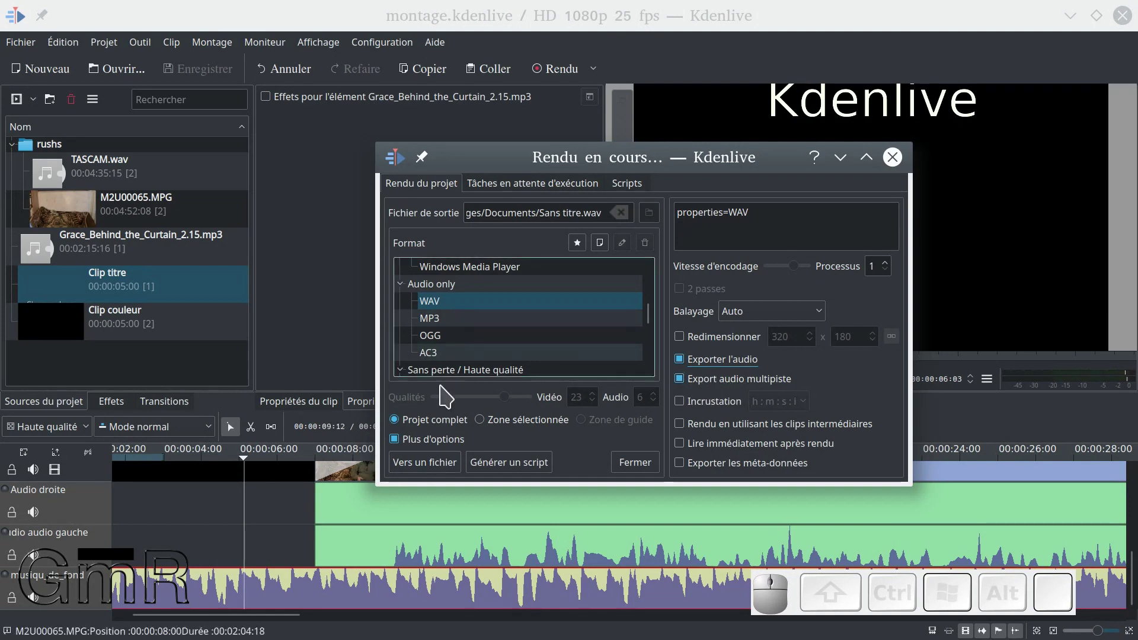
- Set the output file to audio_brut.wav in Bureau/kdenlive se cloner en vidéo/rushs and try to render it to file
{"action": "left_click", "coordinate": [648, 219]}
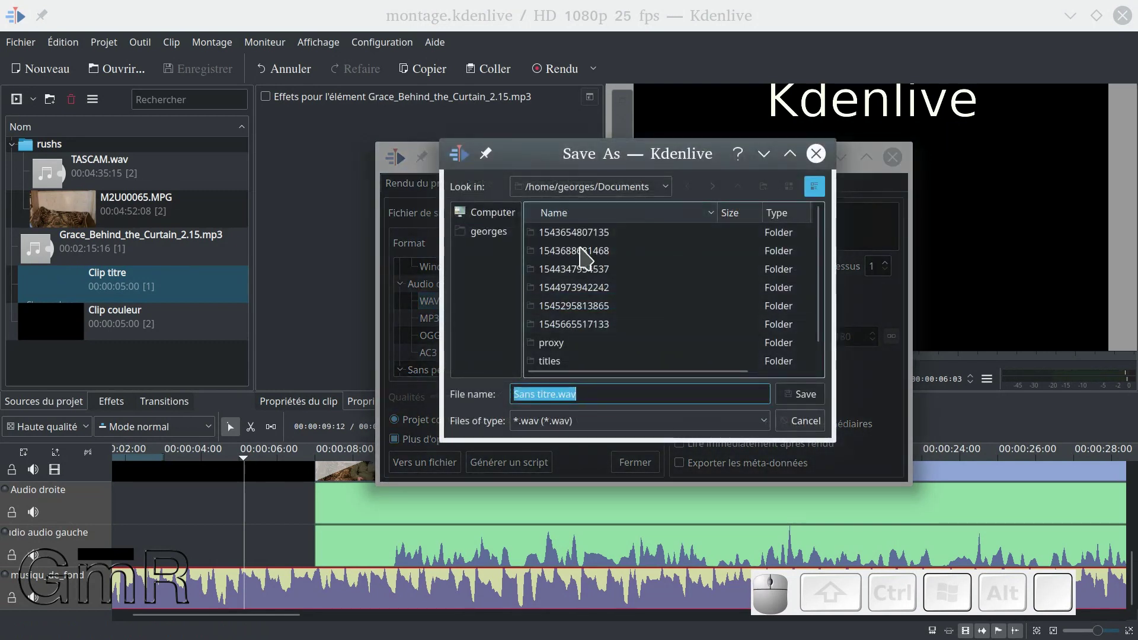
{"action": "left_click", "coordinate": [486, 236]}
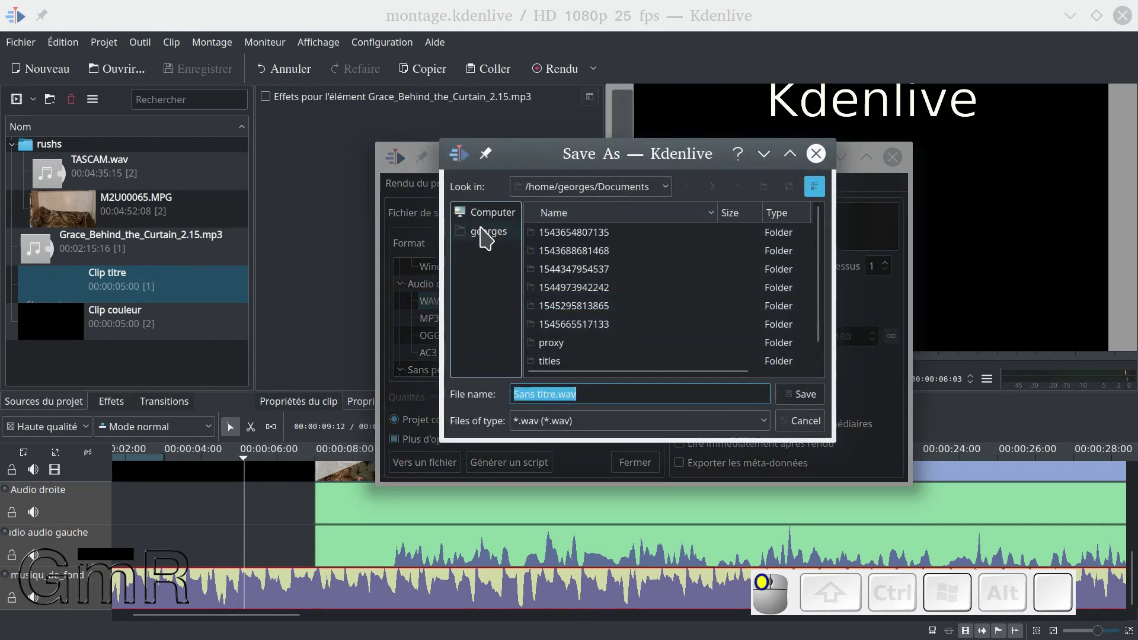
{"action": "double_click", "coordinate": [562, 235]}
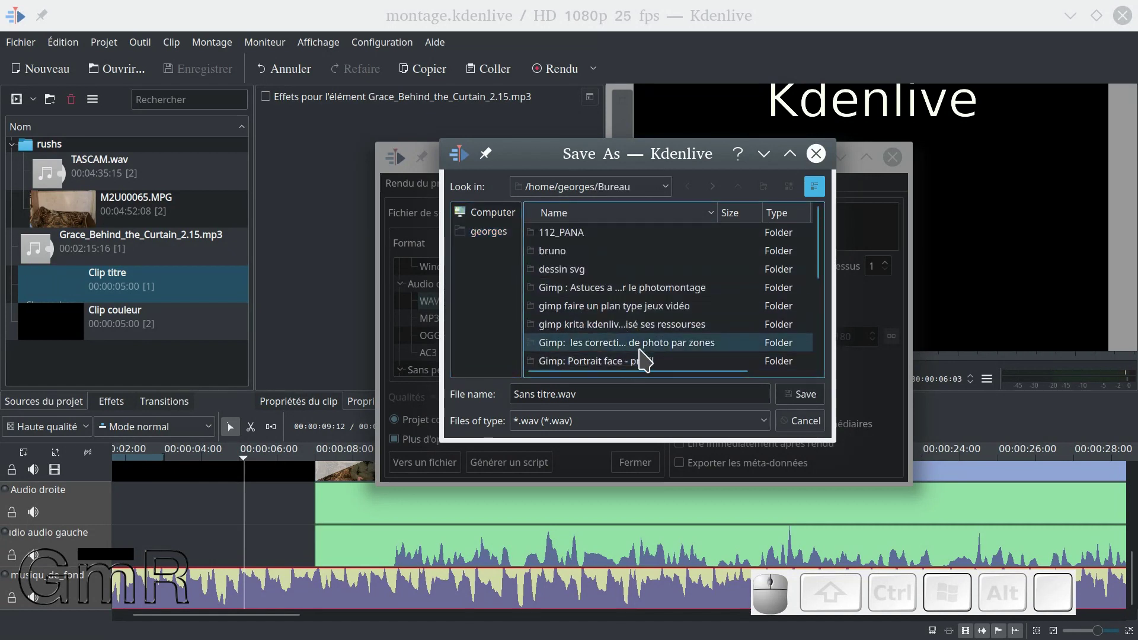
{"action": "scroll", "coordinate": [648, 325], "scroll_direction": "down", "scroll_amount": 1}
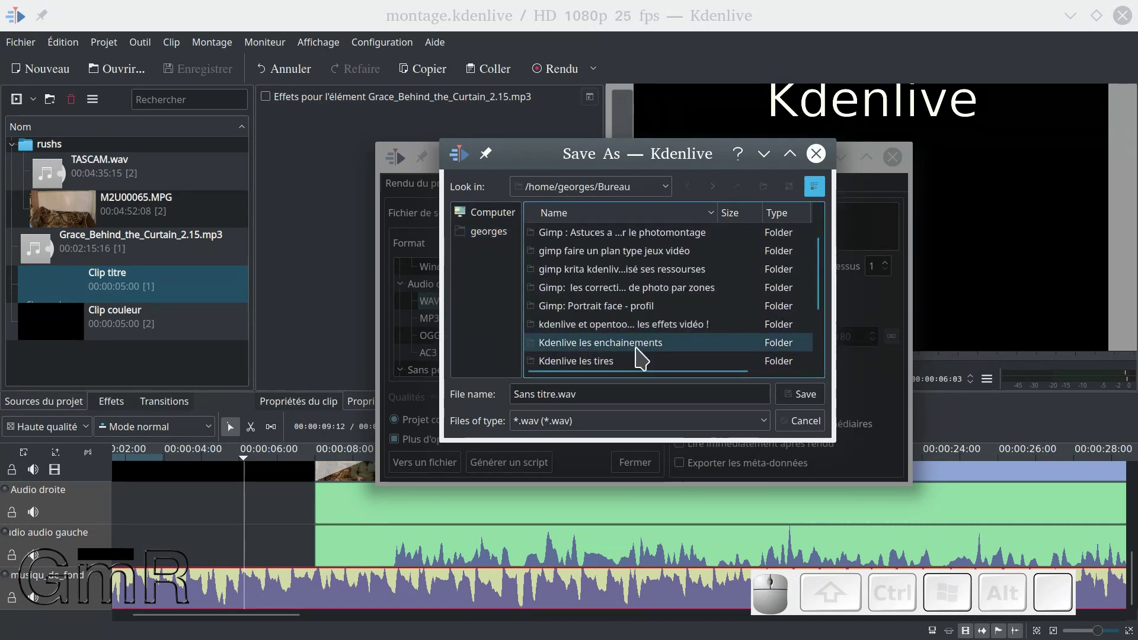
{"action": "scroll", "coordinate": [628, 360], "scroll_direction": "down", "scroll_amount": 1}
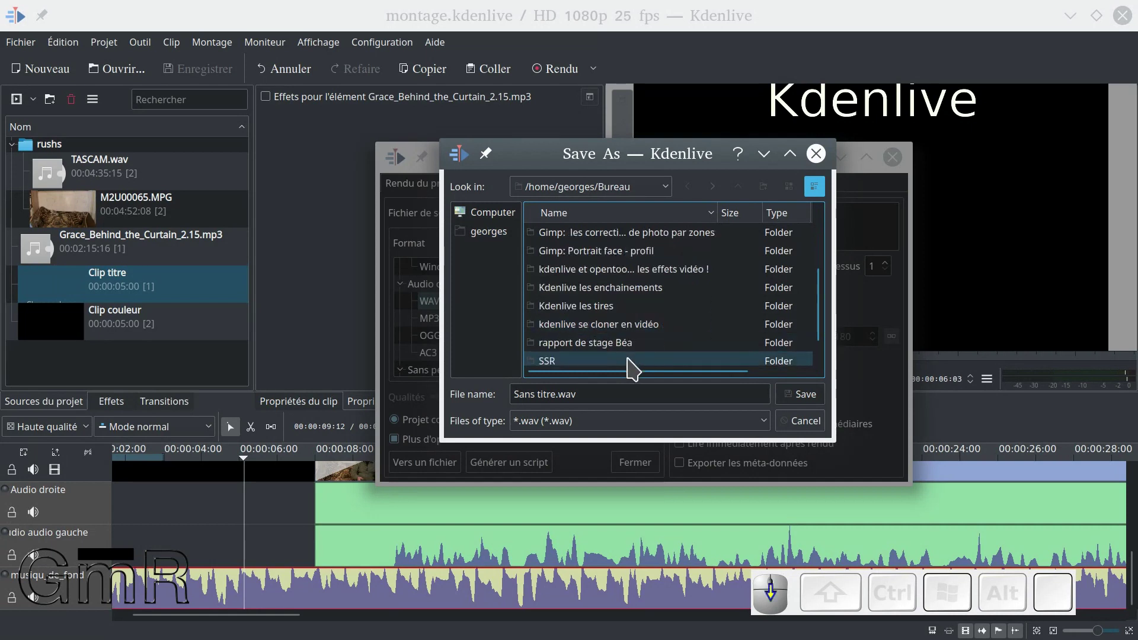
{"action": "double_click", "coordinate": [631, 327]}
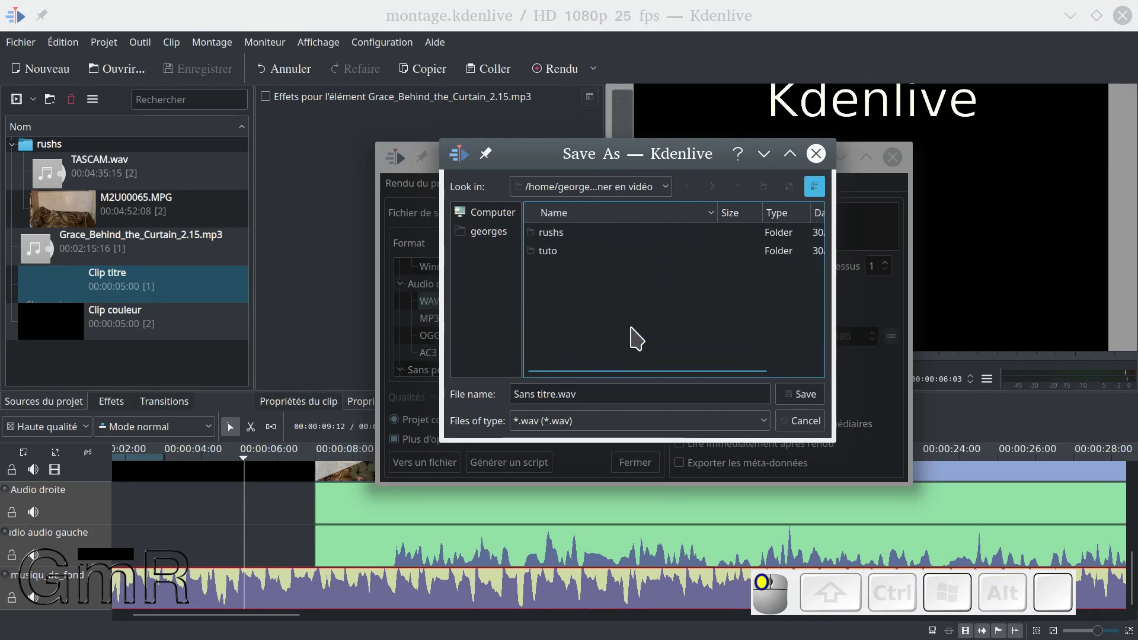
{"action": "double_click", "coordinate": [557, 234]}
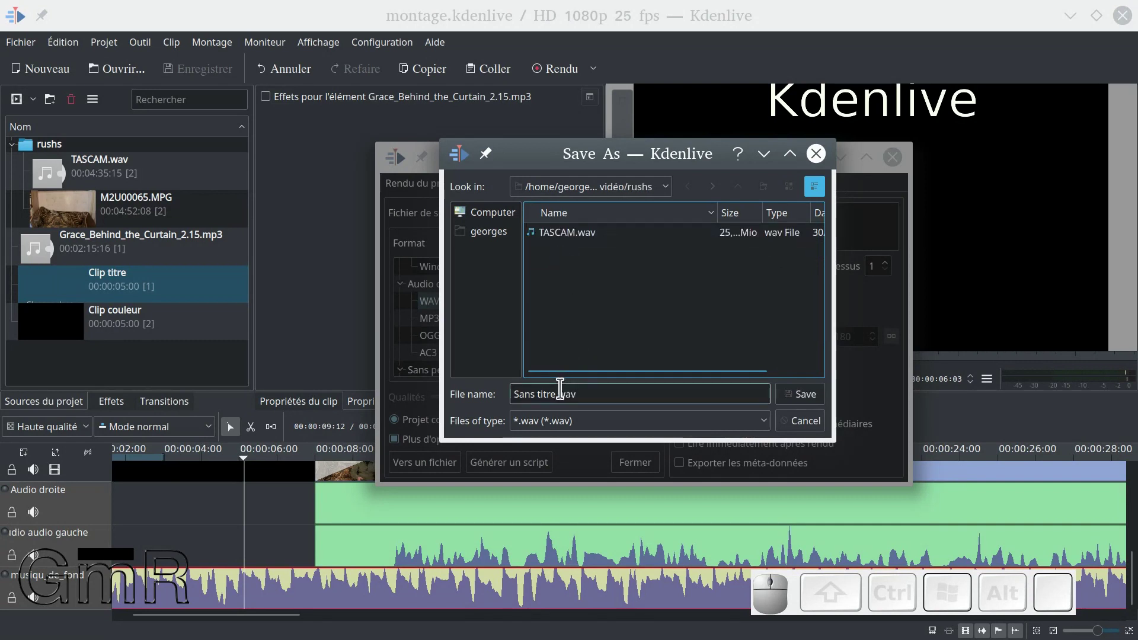
{"action": "left_click_drag", "start_coordinate": [557, 394], "coordinate": [404, 389]}
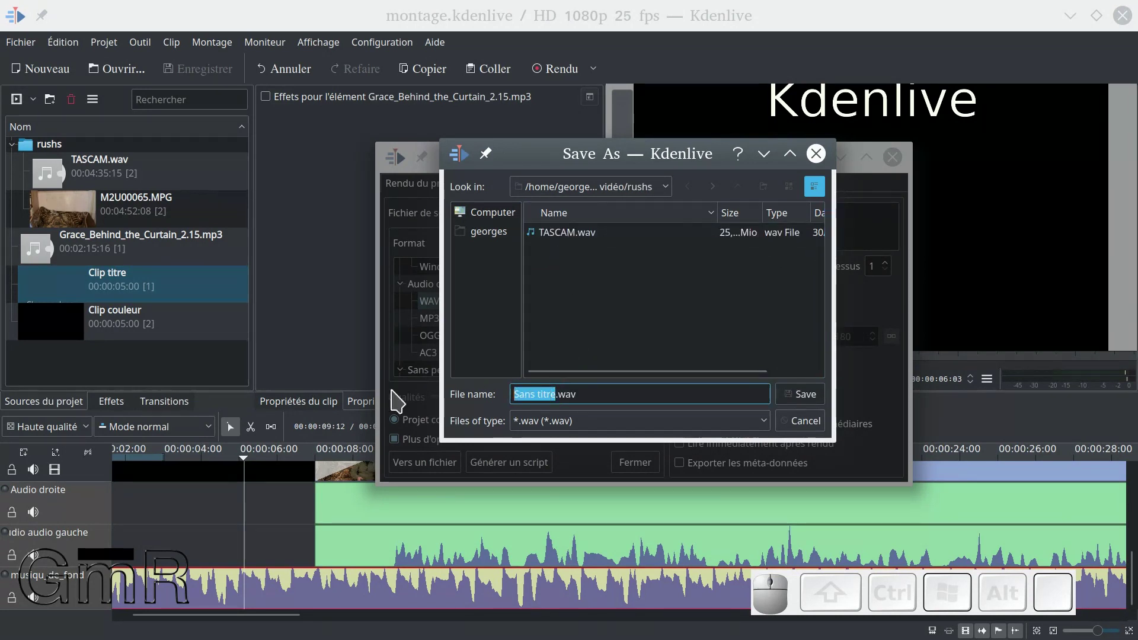
{"action": "type", "text": "a"}
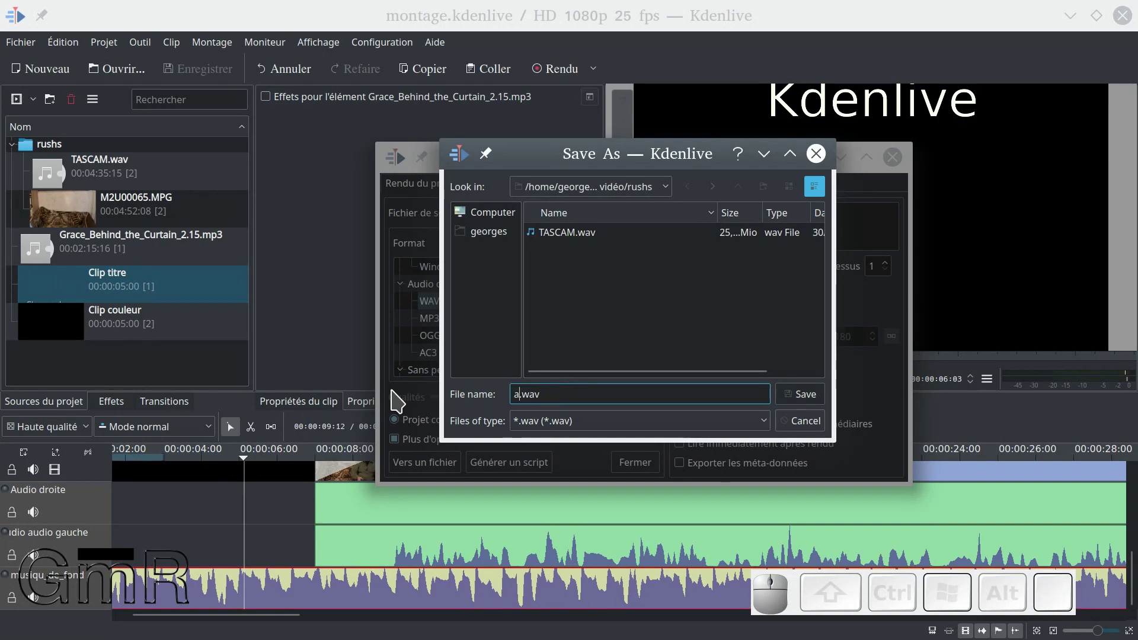
{"action": "type", "text": "udio_brut"}
{"action": "left_click", "coordinate": [823, 395]}
{"action": "left_click", "coordinate": [436, 468]}
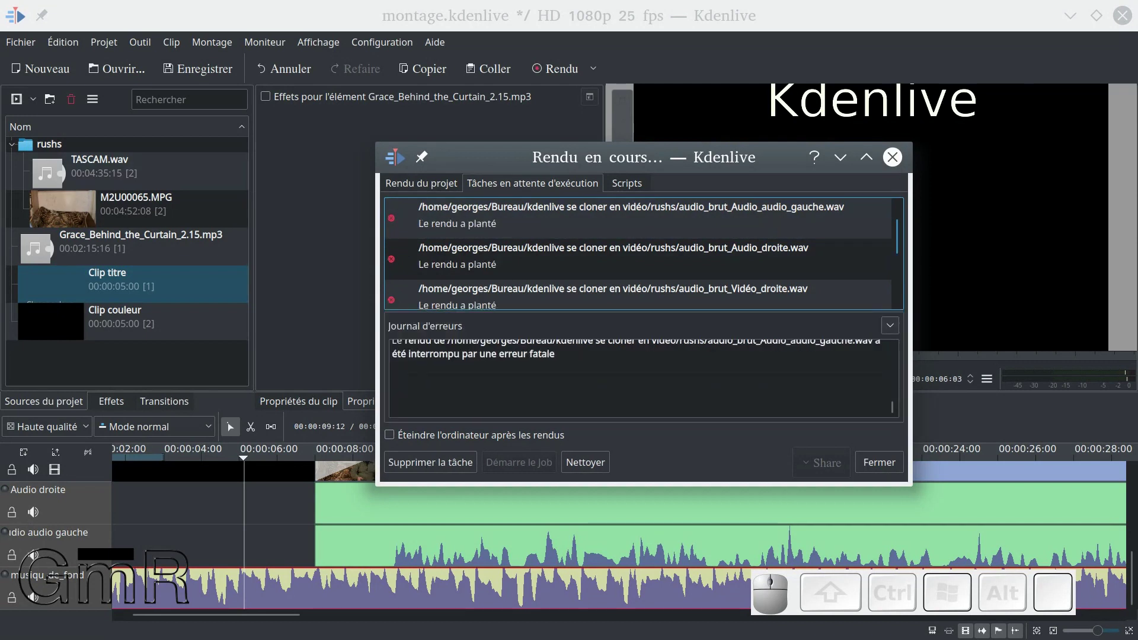
{"action": "left_click", "coordinate": [762, 582]}
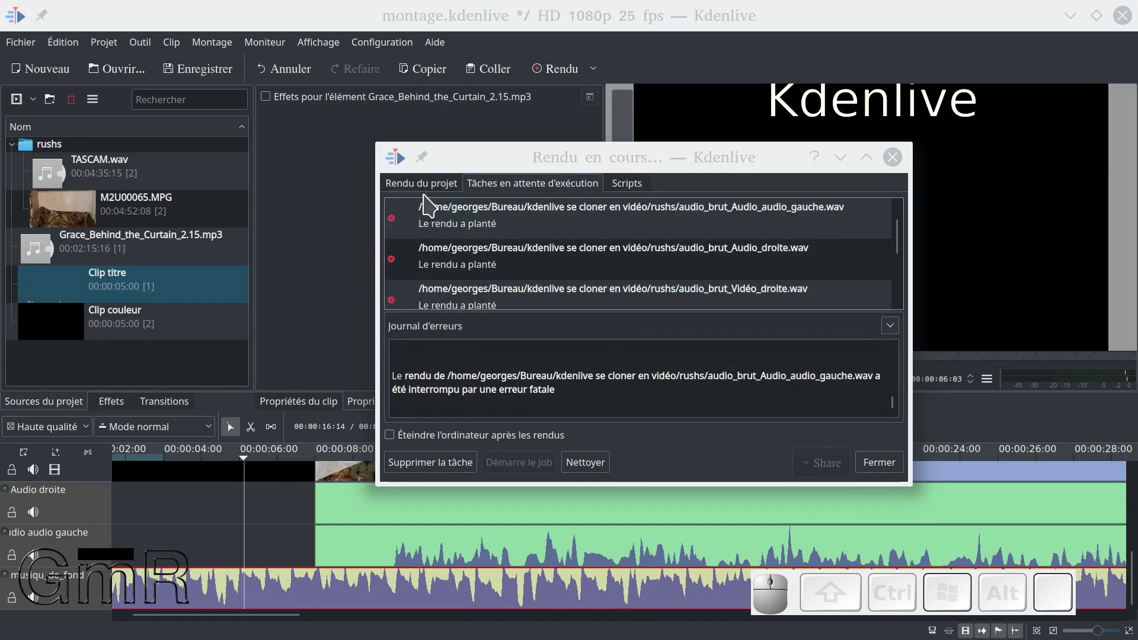
- Create a folder named "son" in Bureau while choosing a new location for the render output
{"action": "left_click", "coordinate": [398, 186]}
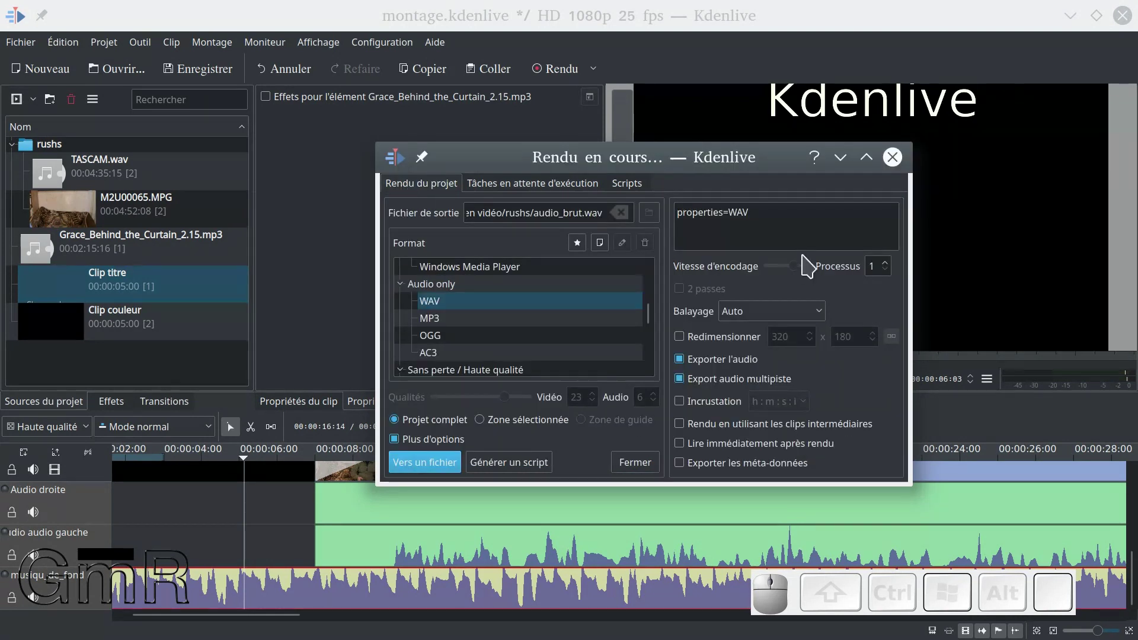
{"action": "left_click", "coordinate": [647, 214]}
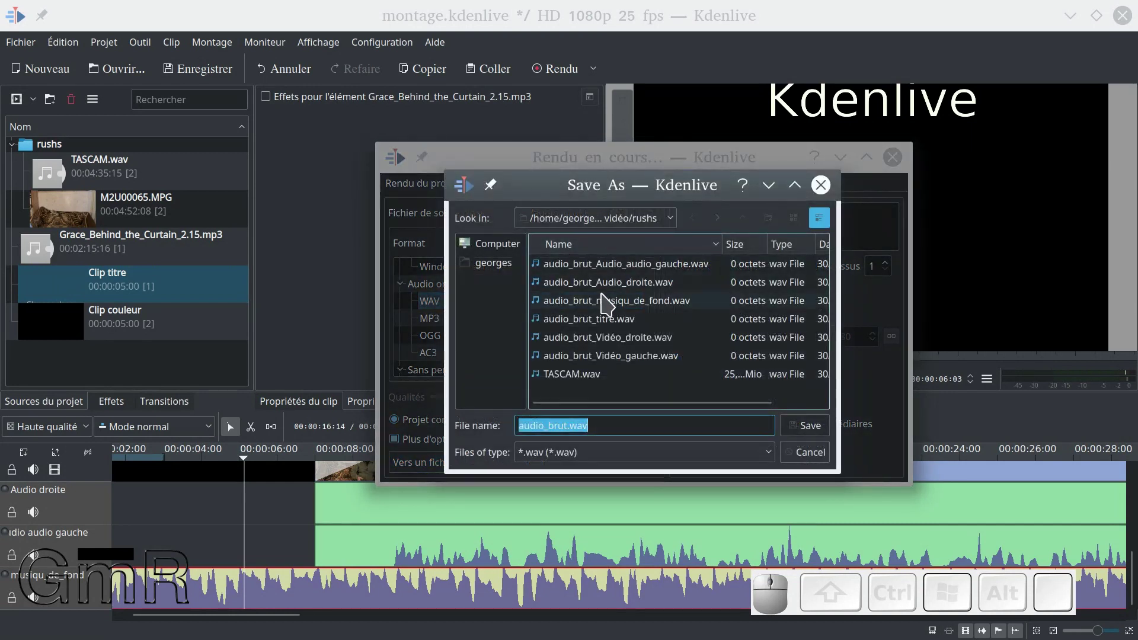
{"action": "left_click", "coordinate": [493, 264]}
{"action": "double_click", "coordinate": [541, 265]}
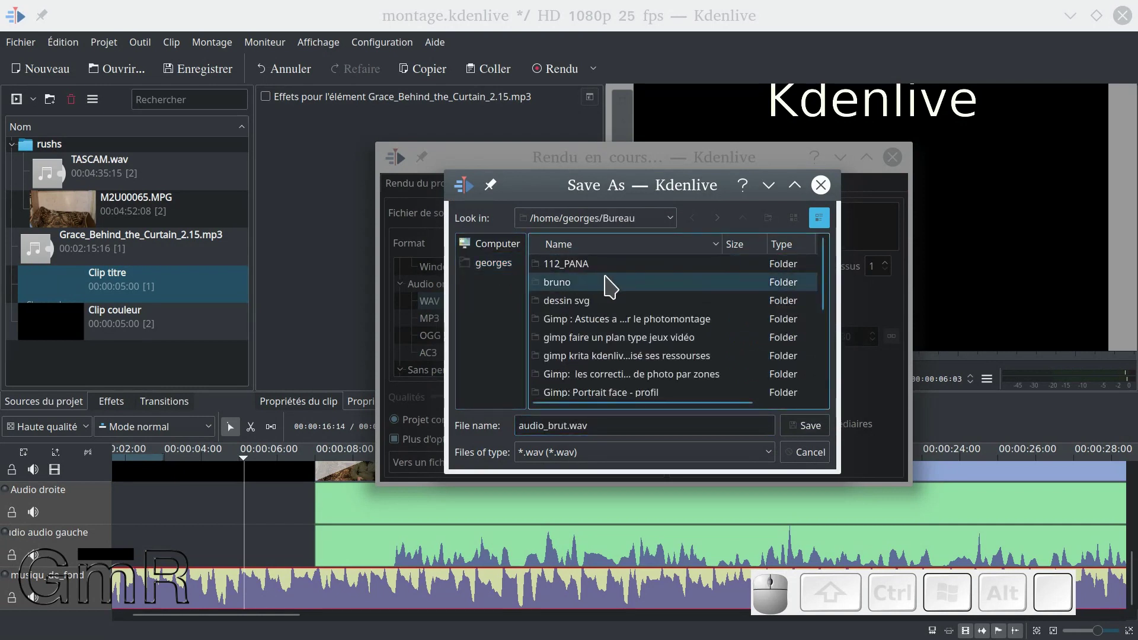
{"action": "left_click", "coordinate": [769, 221]}
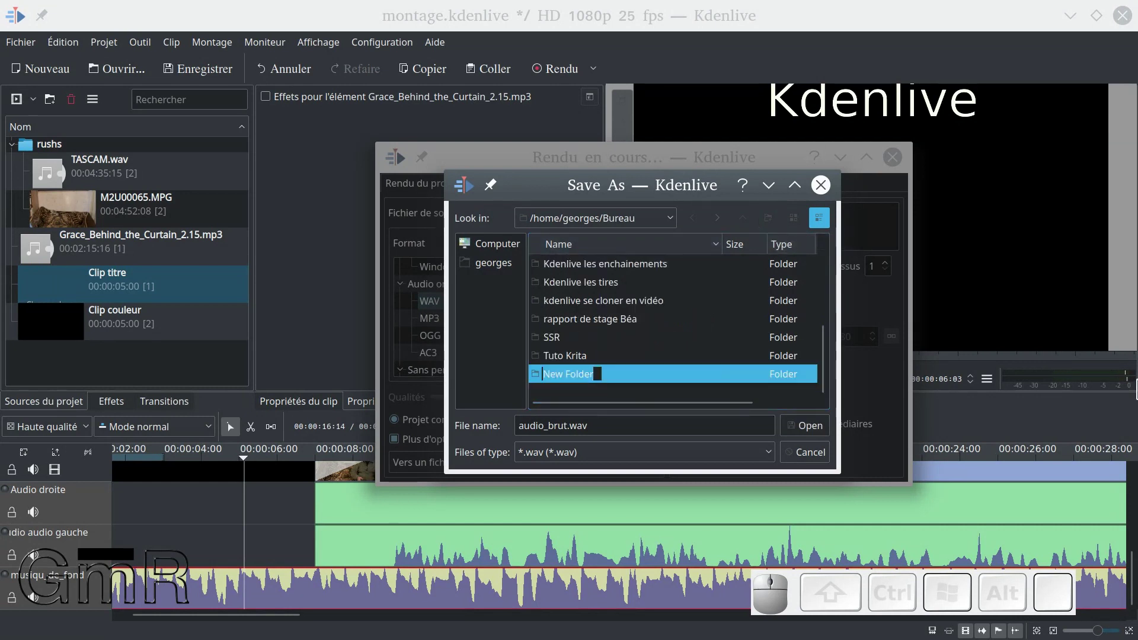
{"action": "type", "text": "son"}
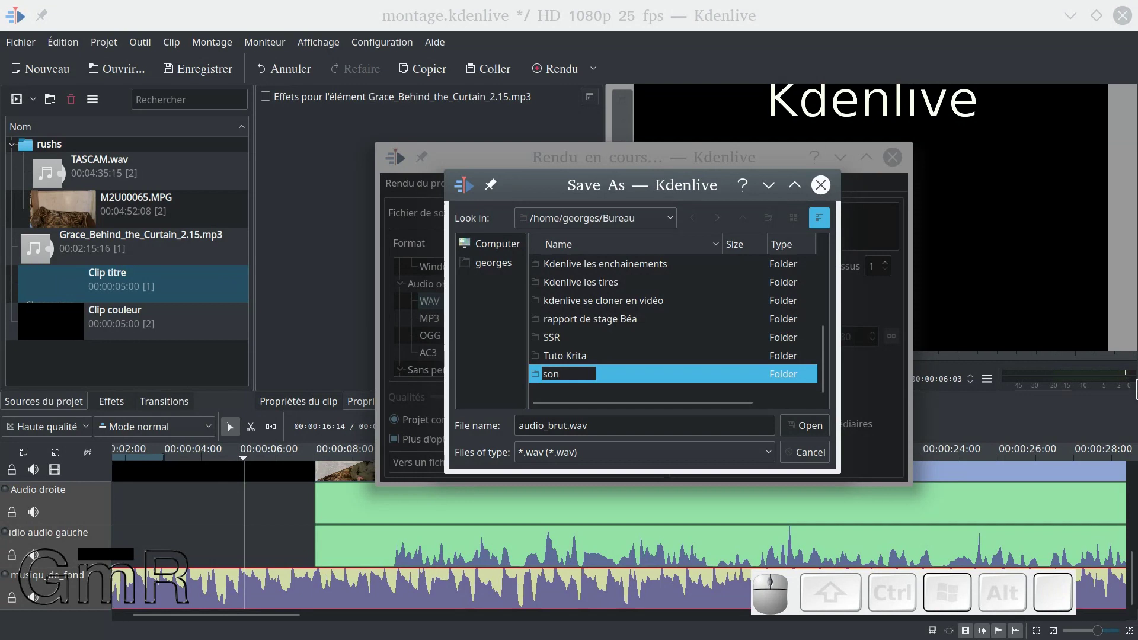
{"action": "key", "text": "Return"}
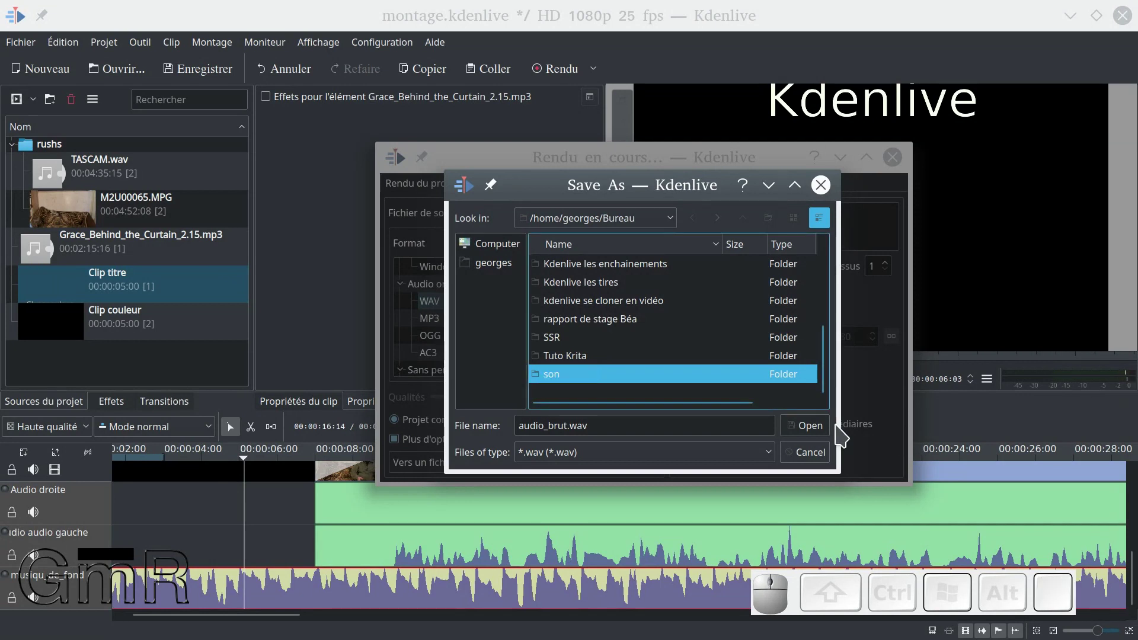
- Set the output location of audio_brut.wav to the son folder and render the audio tracks to file
{"action": "double_click", "coordinate": [596, 374]}
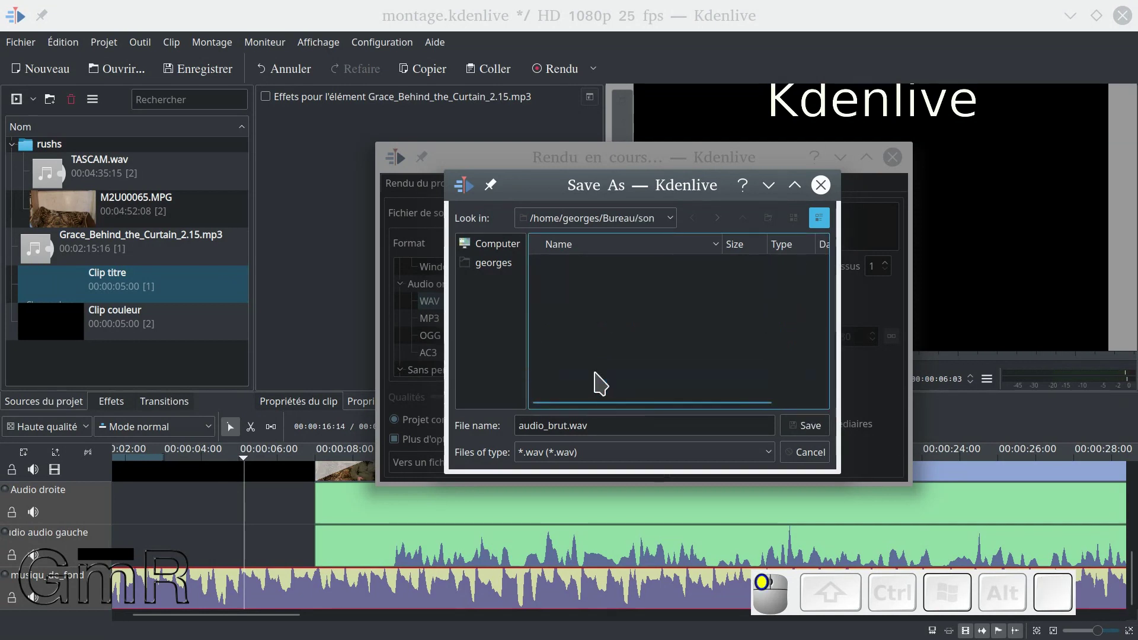
{"action": "left_click", "coordinate": [810, 426]}
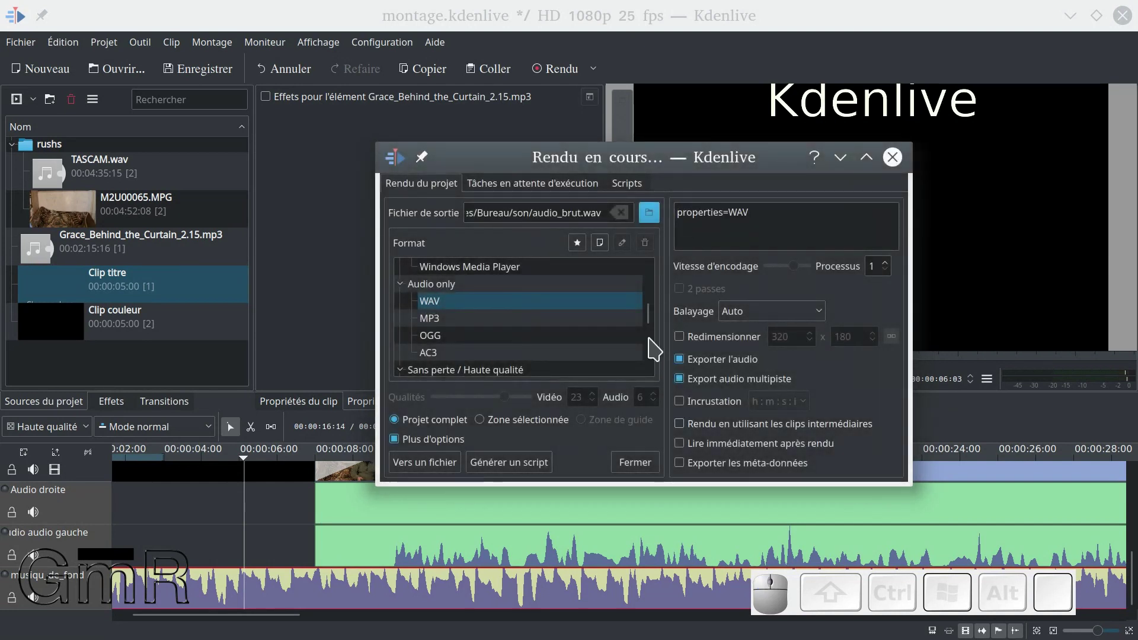
{"action": "left_click", "coordinate": [441, 467]}
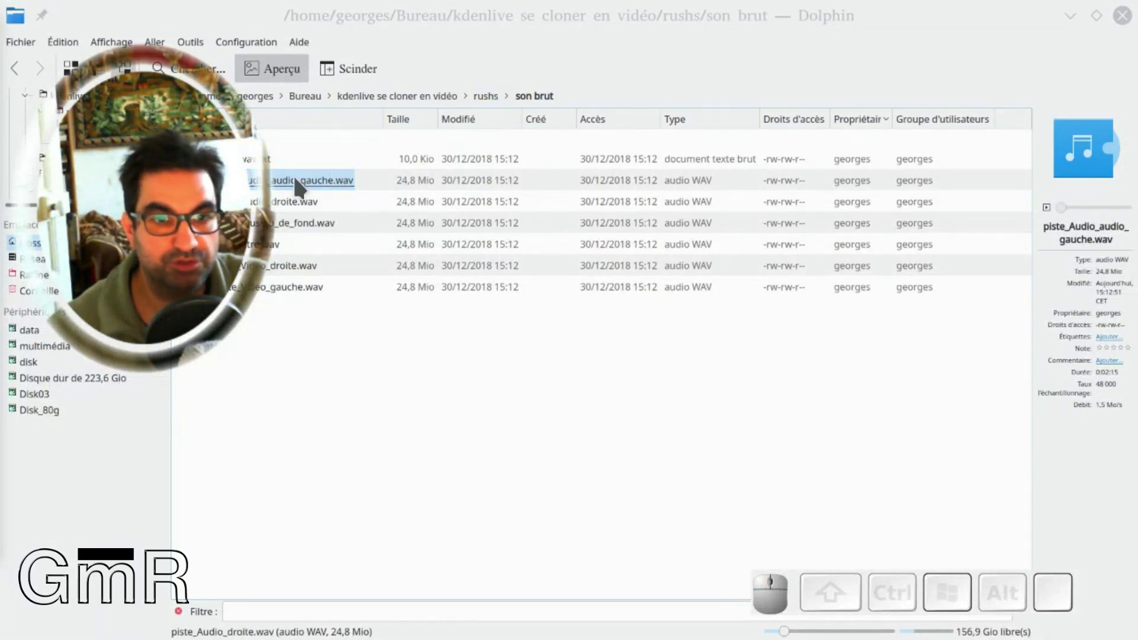
- In Dolphin, play the exported piste_Audio_audio_gauche.wav from the son brut folder to check it, and close the player
{"action": "left_click", "coordinate": [252, 185]}
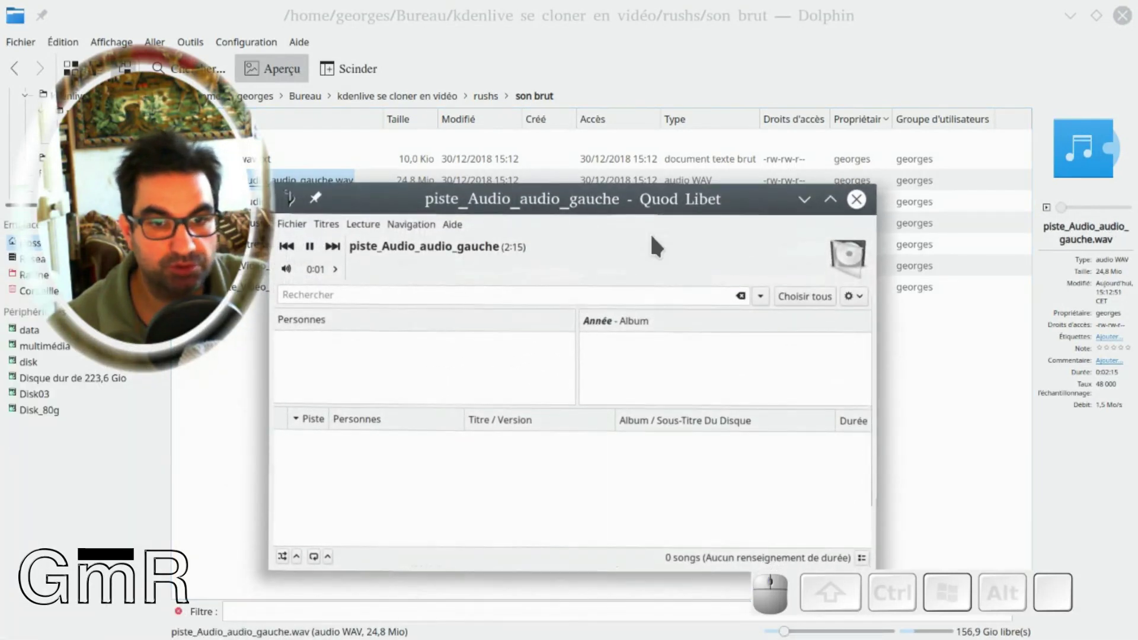
{"action": "left_click", "coordinate": [856, 197]}
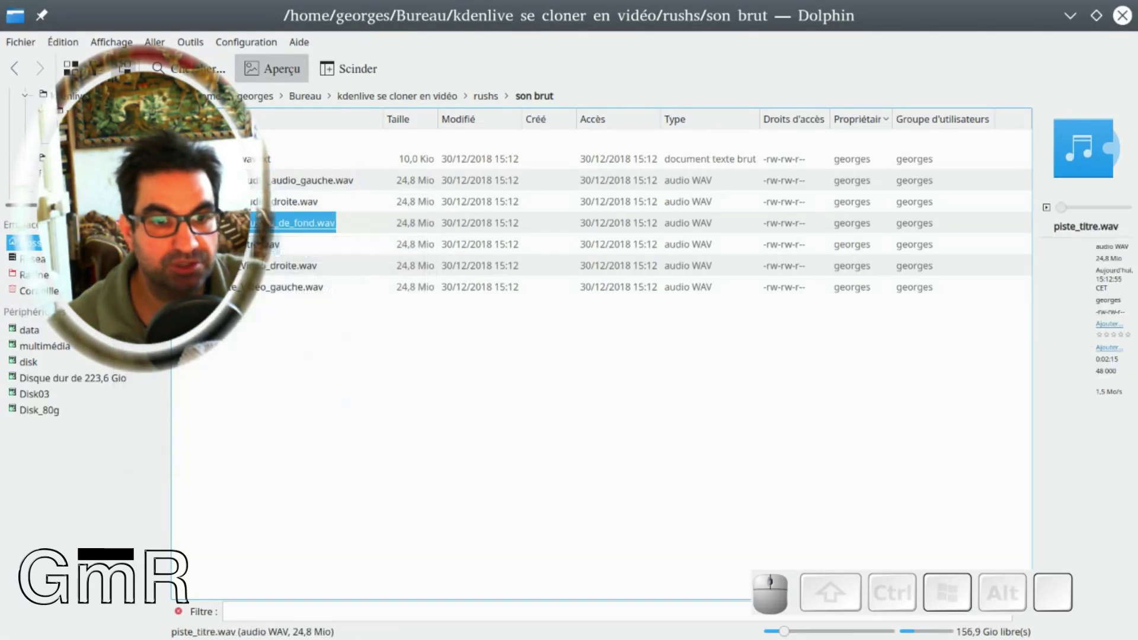
{"action": "left_click", "coordinate": [499, 401]}
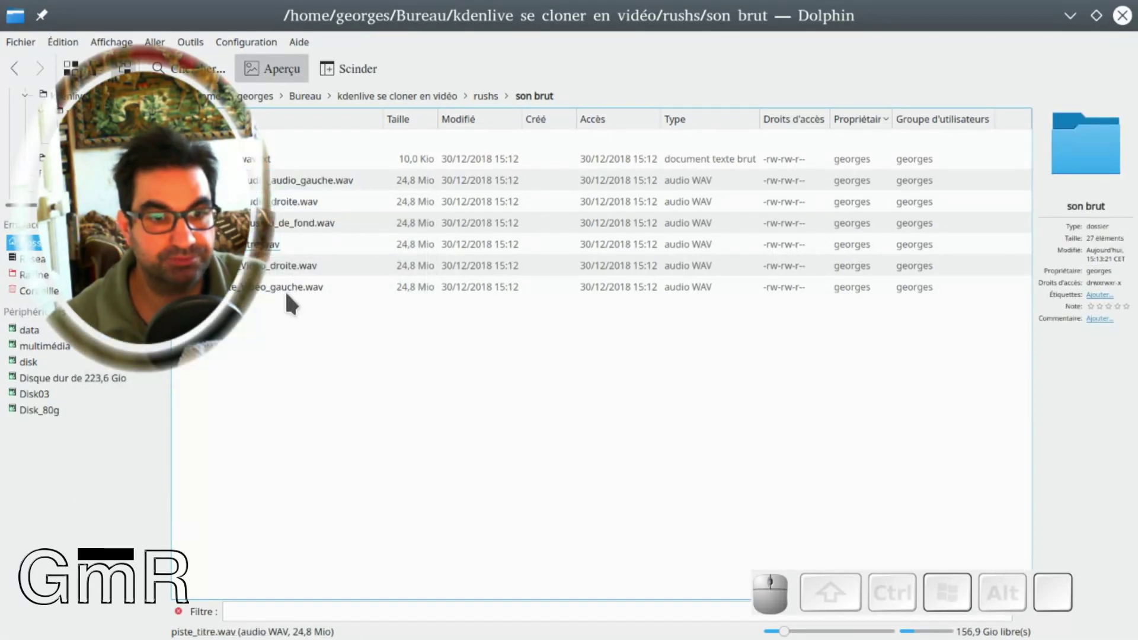
- Permanently delete piste_titre.wav, piste_Vidéo_droite.wav and piste_Vidéo_gauche.wav from the son brut folder
{"action": "left_click", "coordinate": [264, 244]}
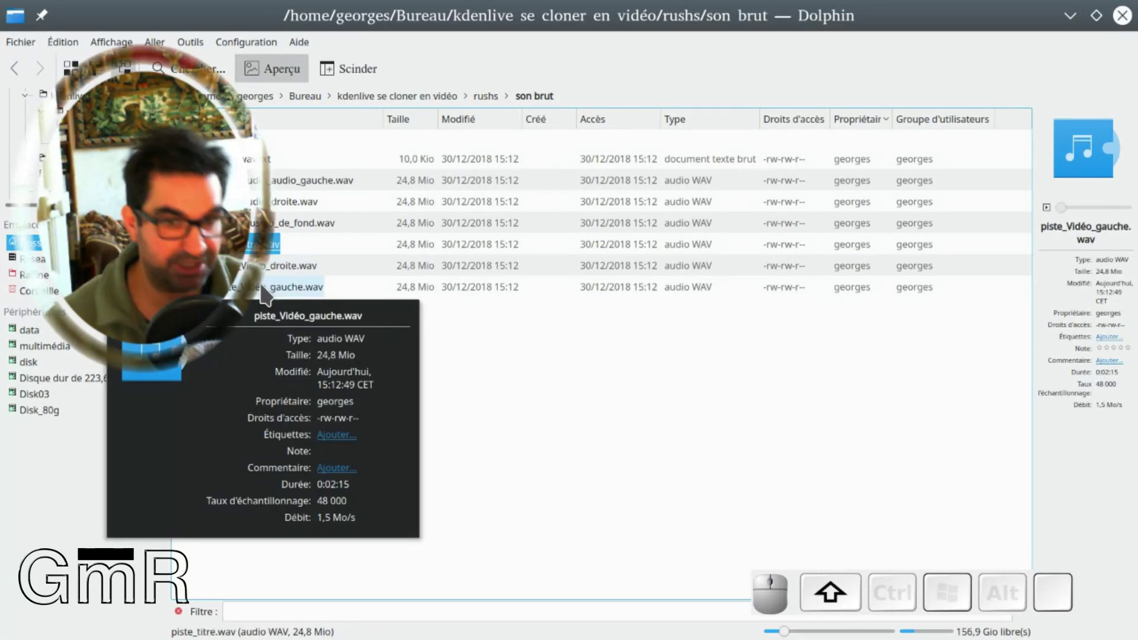
{"action": "left_click", "coordinate": [260, 287], "text": "shift"}
{"action": "right_click", "coordinate": [261, 288]}
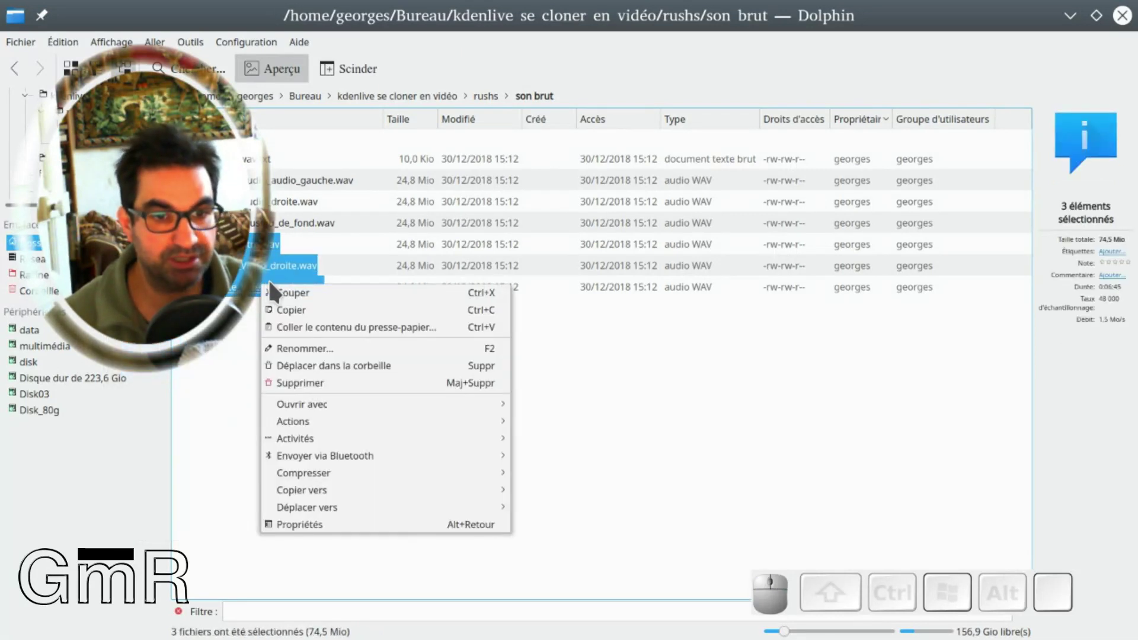
{"action": "left_click", "coordinate": [294, 385]}
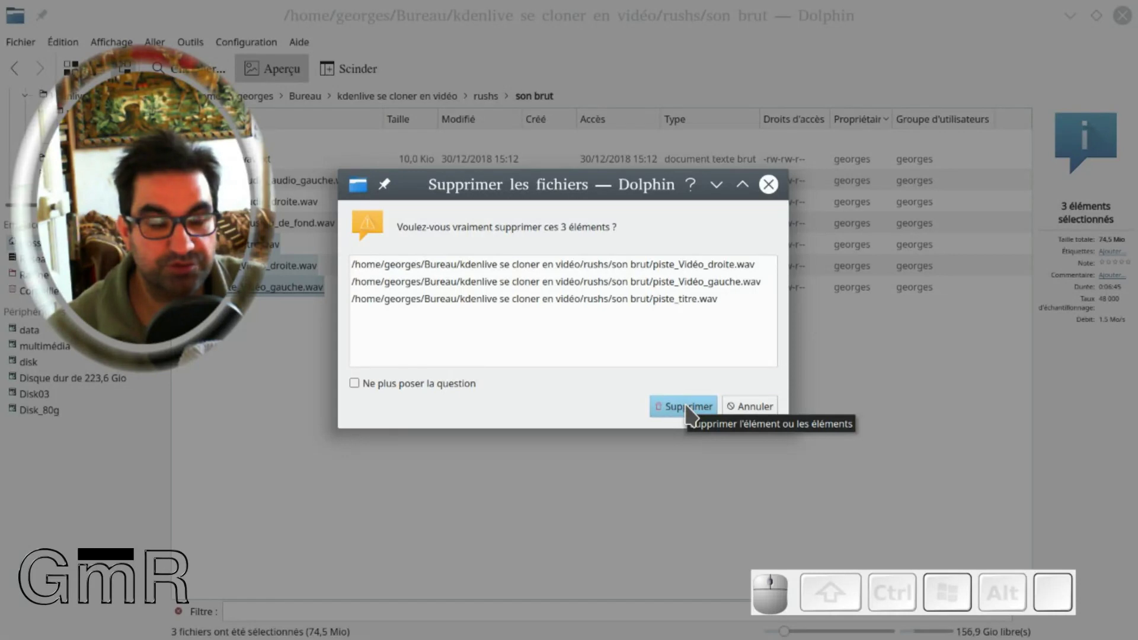
{"action": "left_click", "coordinate": [686, 406]}
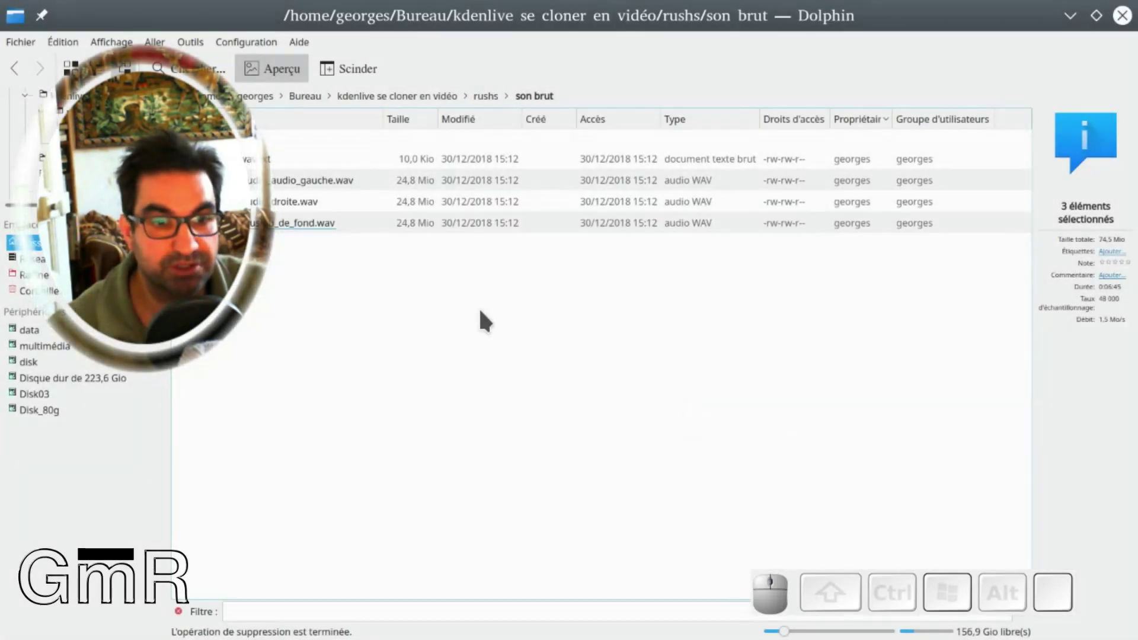
- Open piste_Audio_audio_gauche.wav in Audacity, reading it directly from the original file, and dismiss the welcome window
{"action": "left_click", "coordinate": [286, 174]}
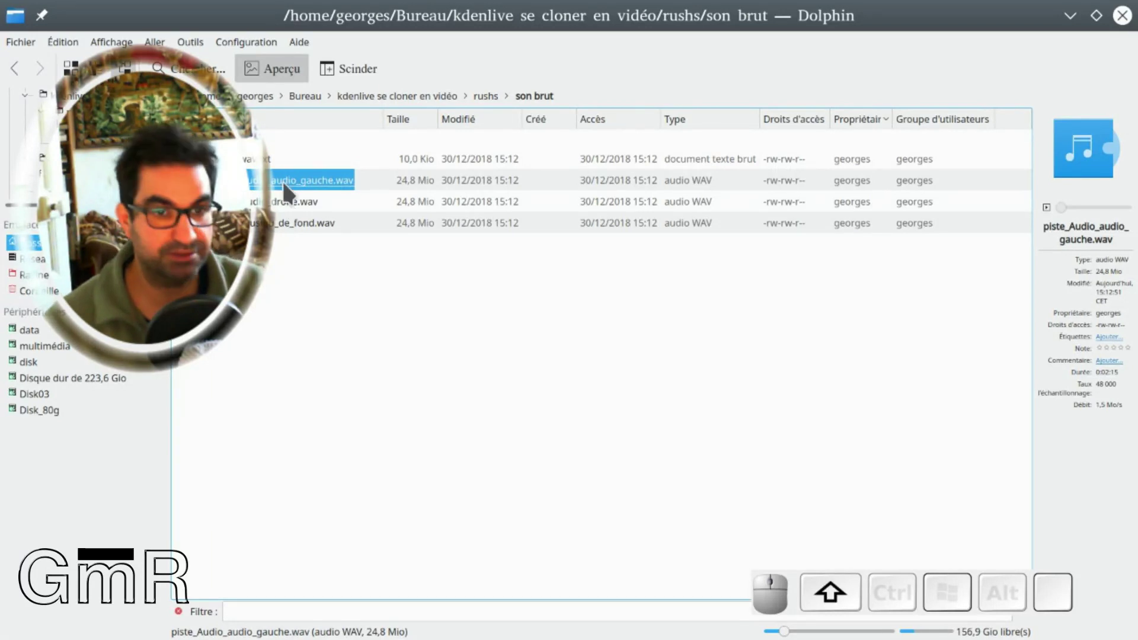
{"action": "left_click", "coordinate": [282, 178]}
{"action": "right_click", "coordinate": [282, 178]}
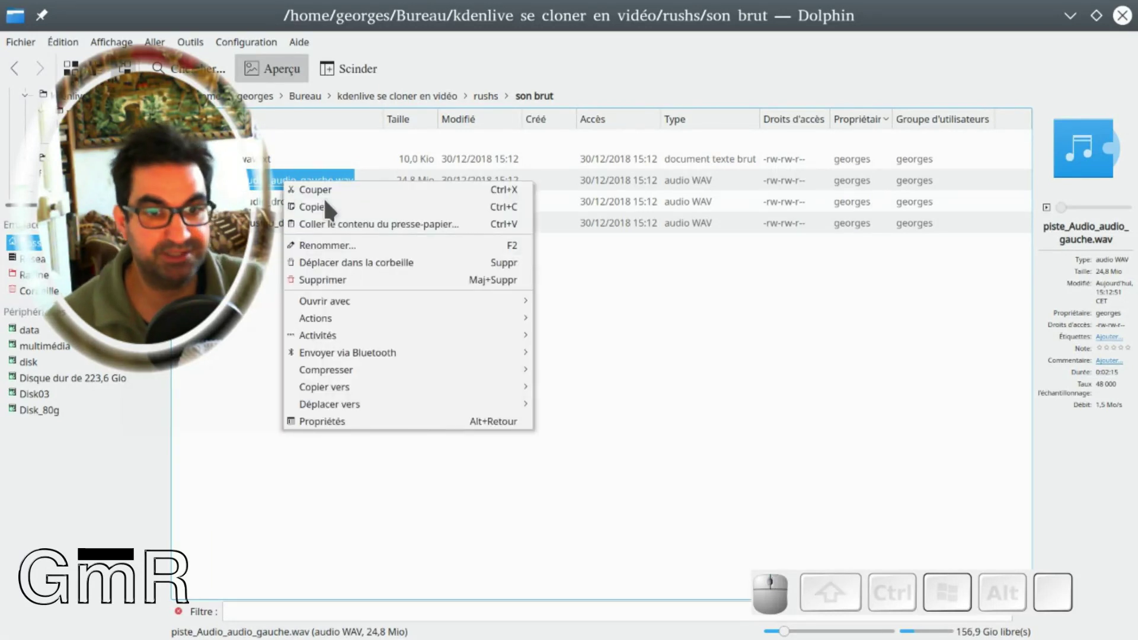
{"action": "mouse_move", "coordinate": [388, 296]}
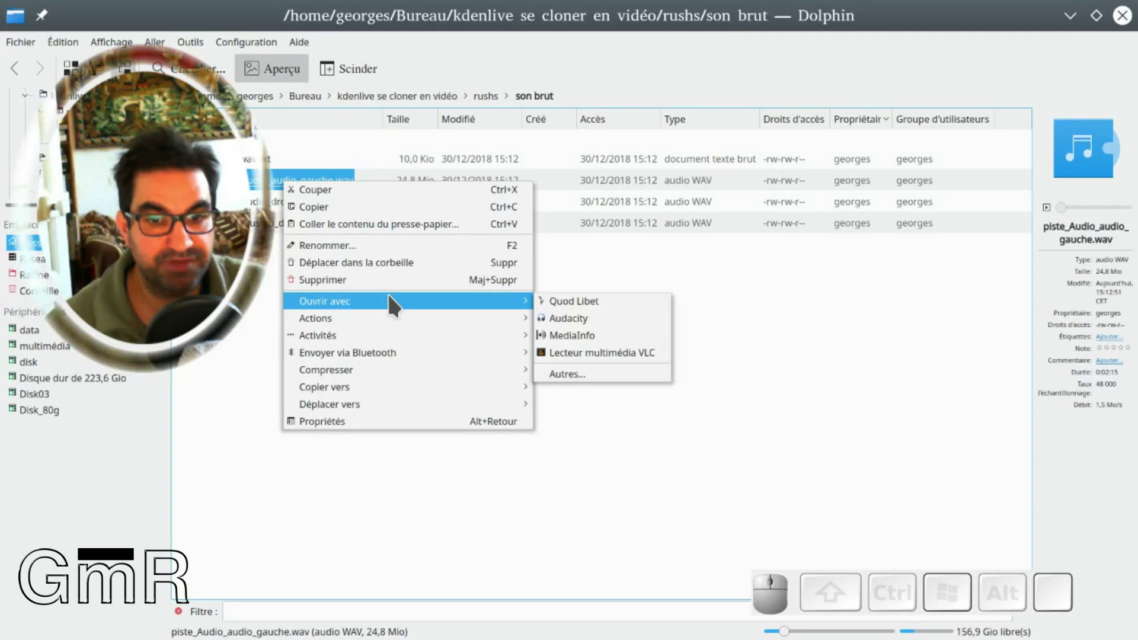
{"action": "left_click", "coordinate": [628, 220]}
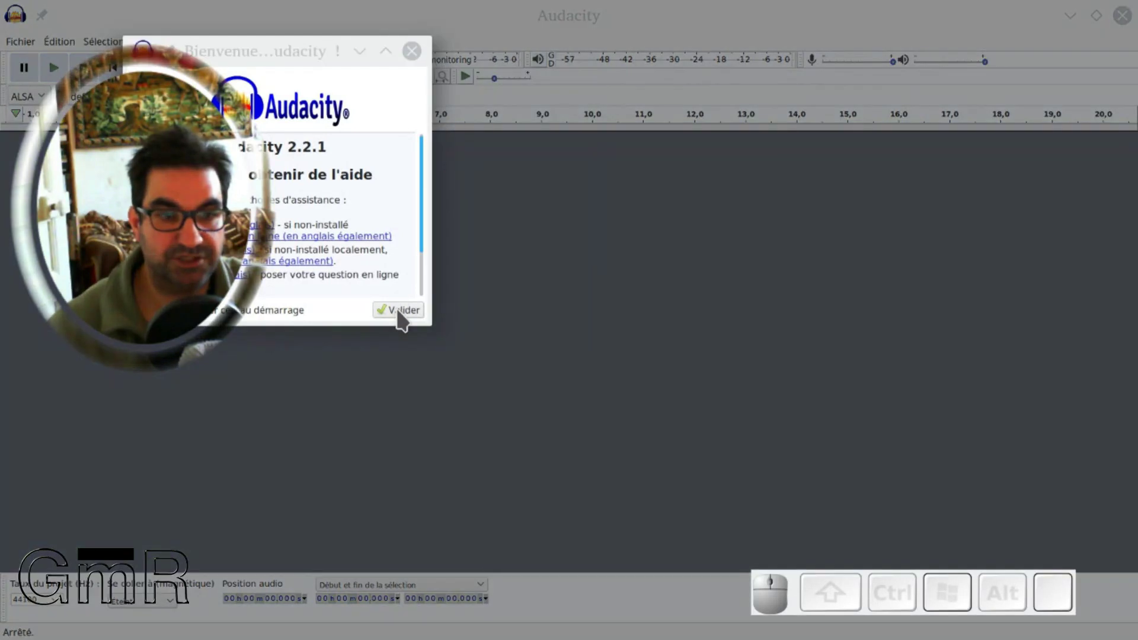
{"action": "left_click", "coordinate": [398, 312]}
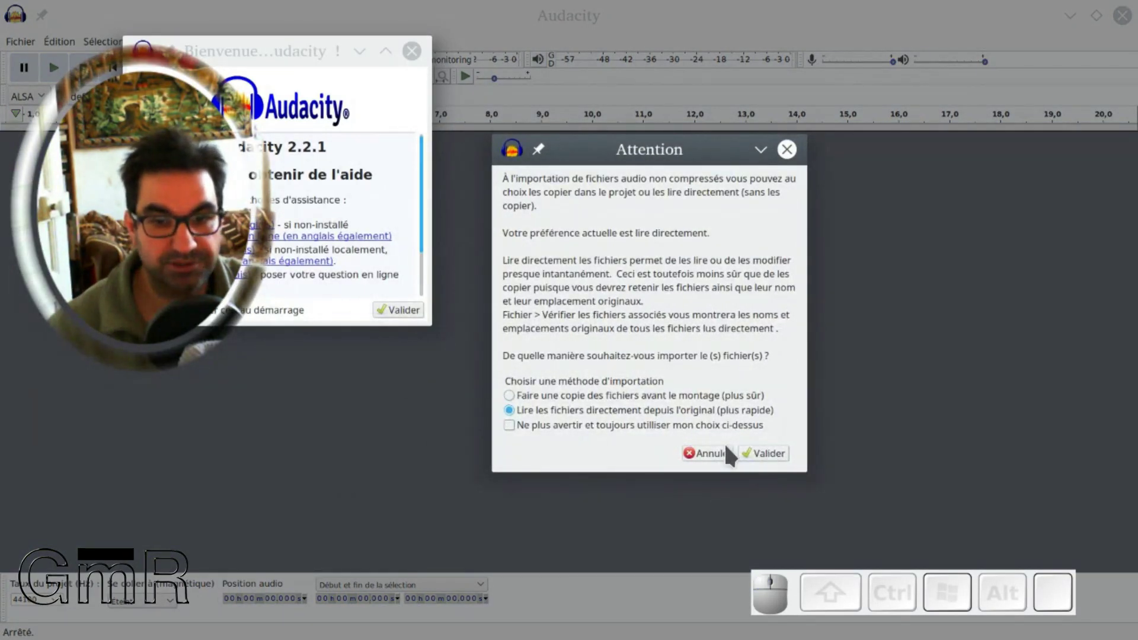
{"action": "left_click", "coordinate": [769, 453]}
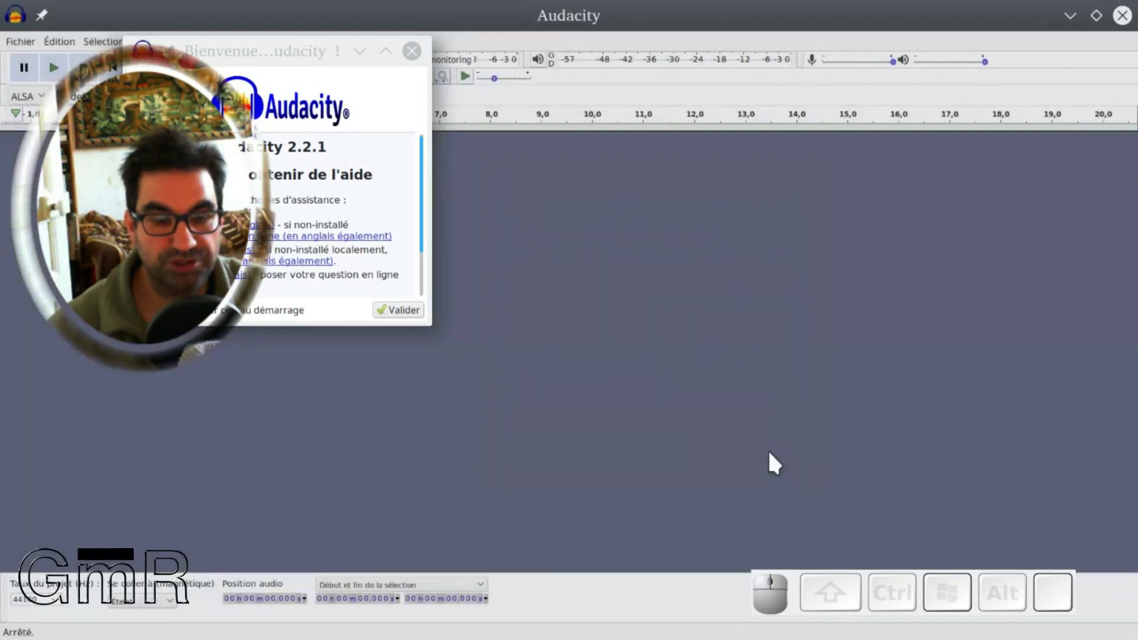
{"action": "left_click", "coordinate": [398, 311]}
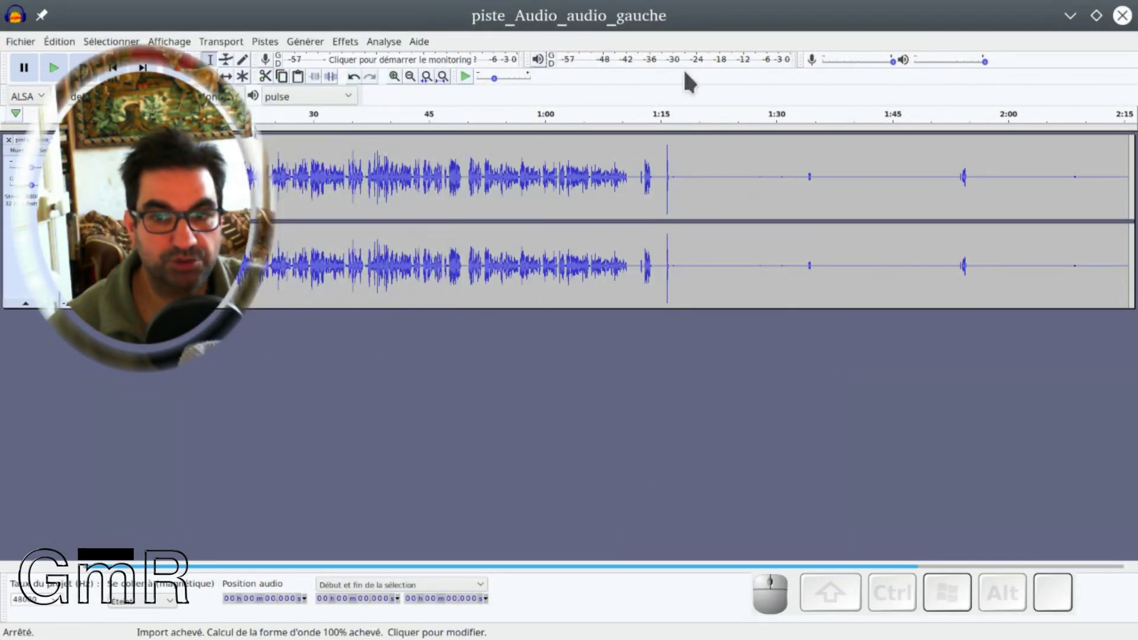
- Shrink the Audacity window so Dolphin shows behind it, and rename the imported track as gauche
{"action": "left_click_drag", "start_coordinate": [452, 20], "coordinate": [573, 125]}
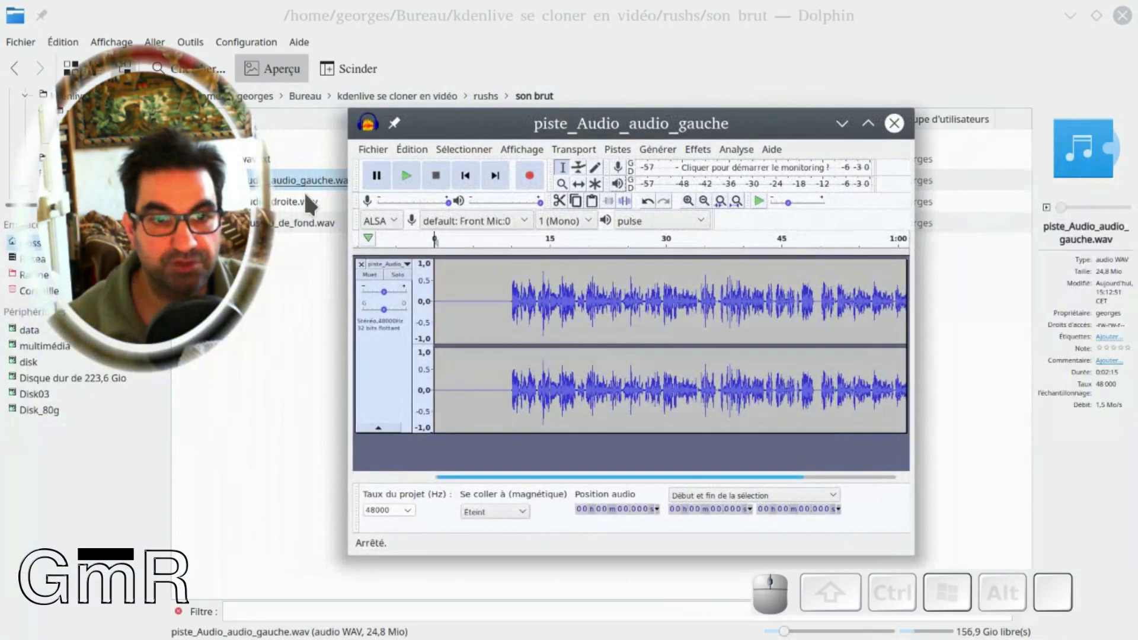
{"action": "left_click", "coordinate": [404, 264]}
{"action": "left_click", "coordinate": [404, 275]}
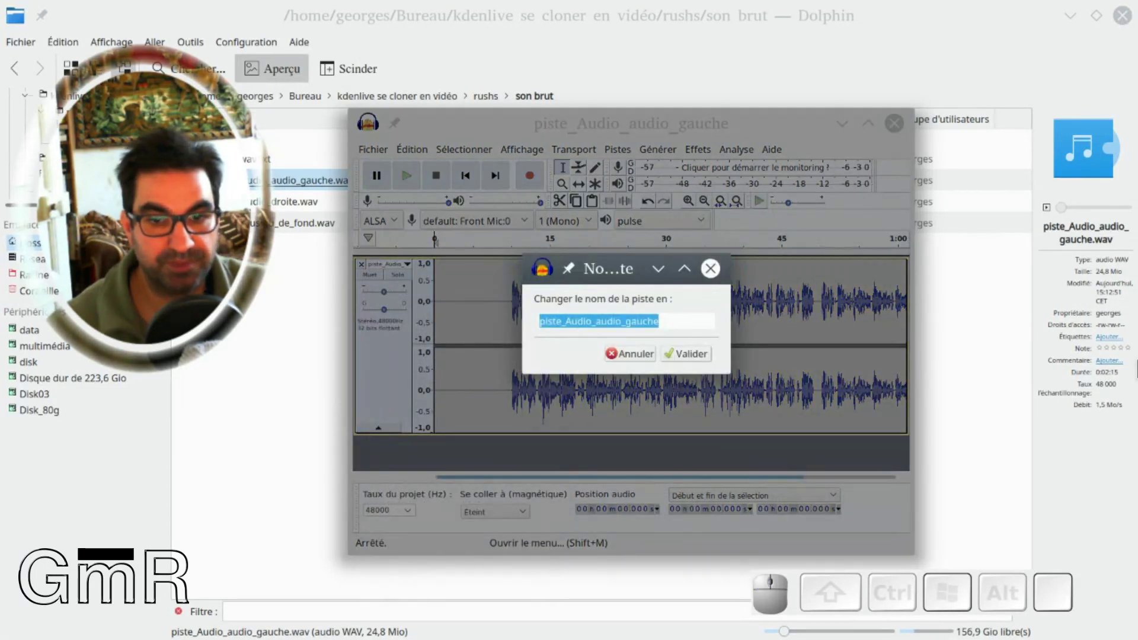
{"action": "left_click", "coordinate": [622, 323]}
{"action": "left_click_drag", "start_coordinate": [625, 323], "coordinate": [498, 314]}
{"action": "key", "text": "BackSpace"}
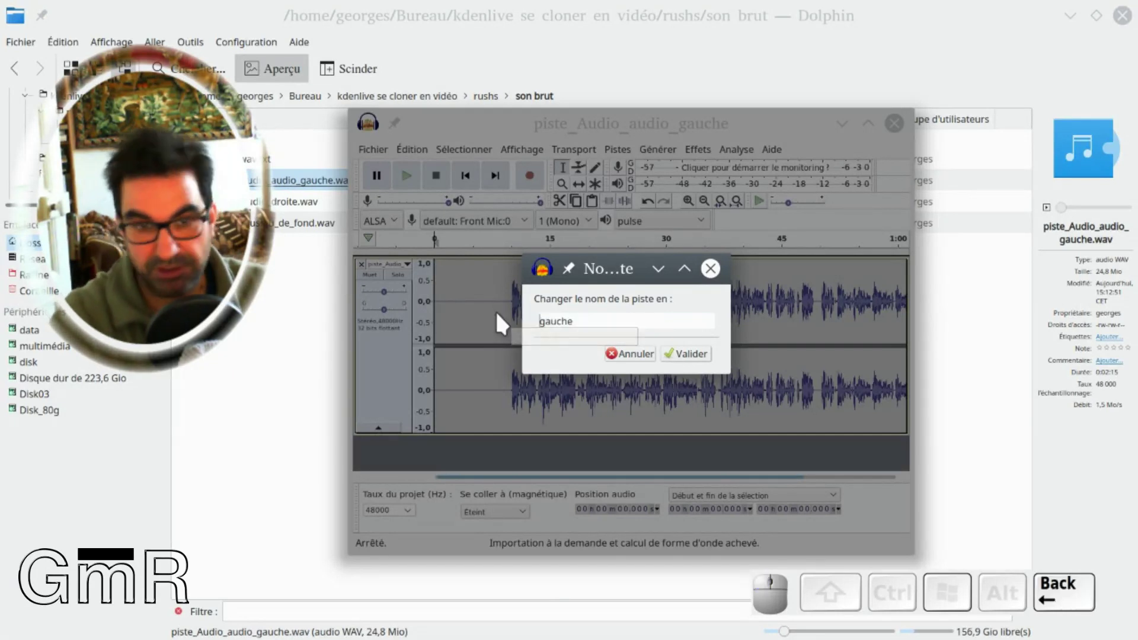
{"action": "left_click", "coordinate": [687, 354]}
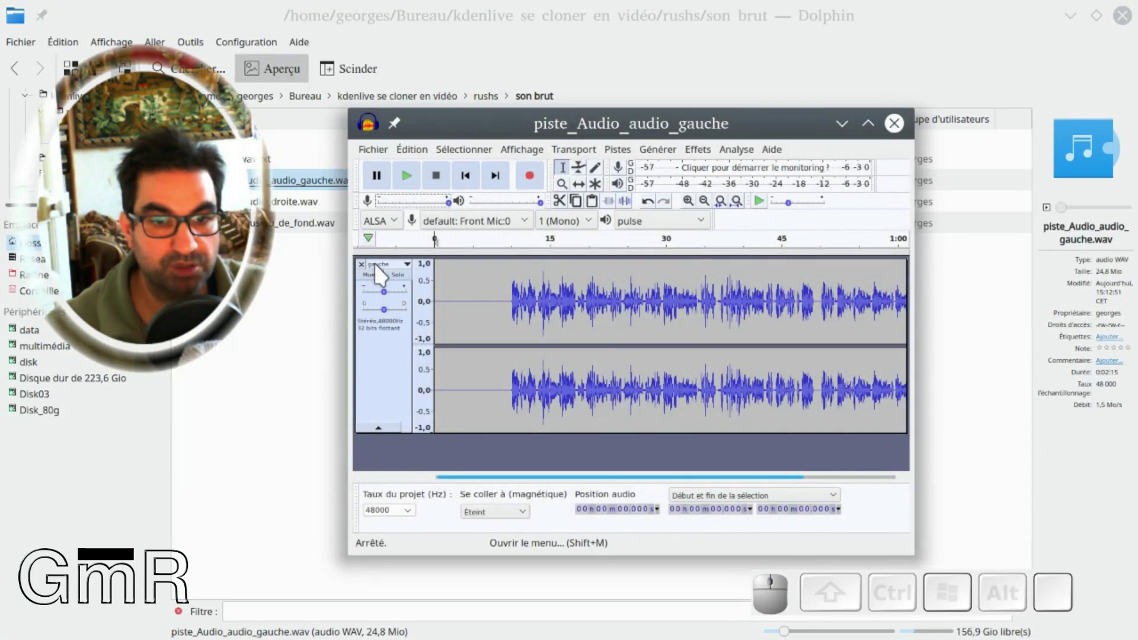
- Arrange Dolphin beside Audacity and import piste_Audio_droite.wav into the project, reading it directly from the original file
{"action": "left_click", "coordinate": [285, 201]}
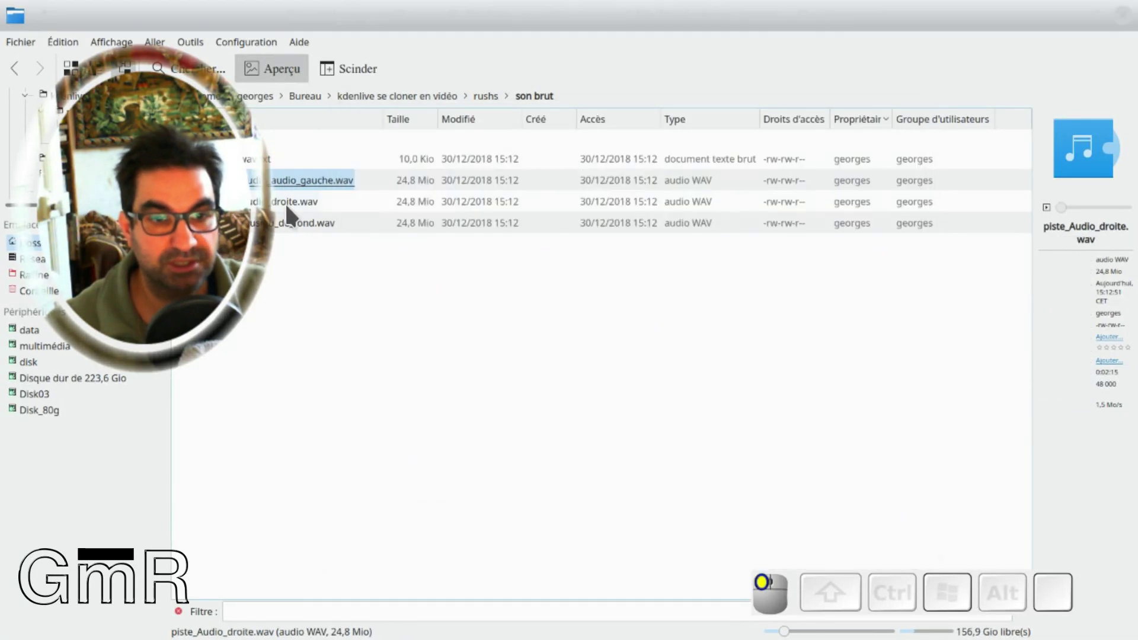
{"action": "left_click_drag", "start_coordinate": [441, 14], "coordinate": [762, 145]}
{"action": "left_click_drag", "start_coordinate": [452, 117], "coordinate": [309, 85]}
{"action": "left_click_drag", "start_coordinate": [802, 329], "coordinate": [375, 413]}
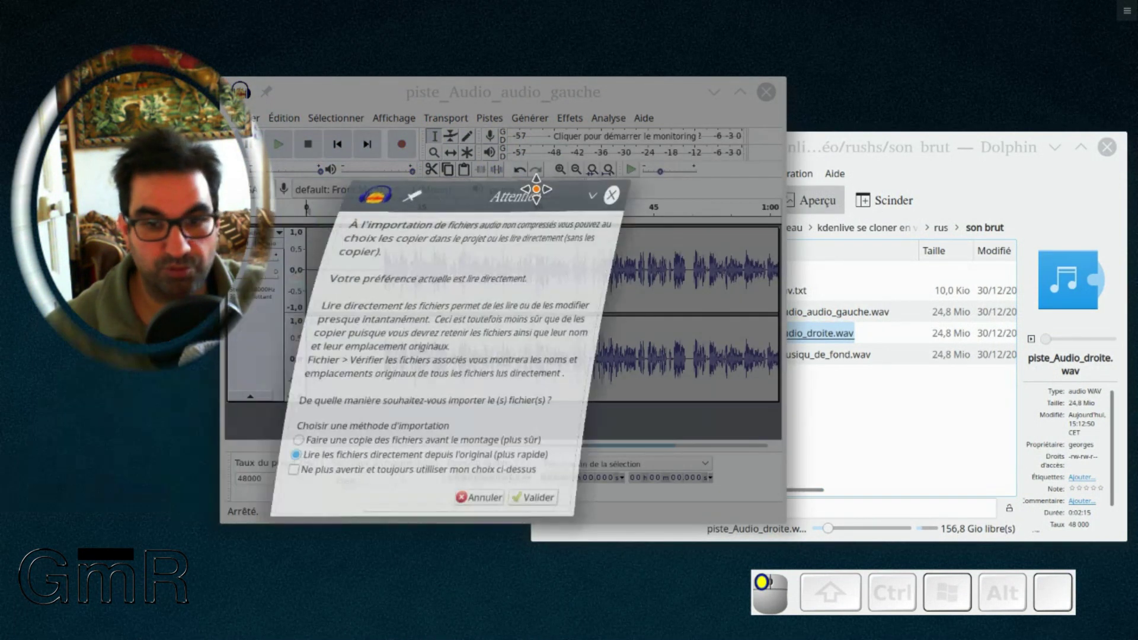
{"action": "left_click", "coordinate": [658, 501]}
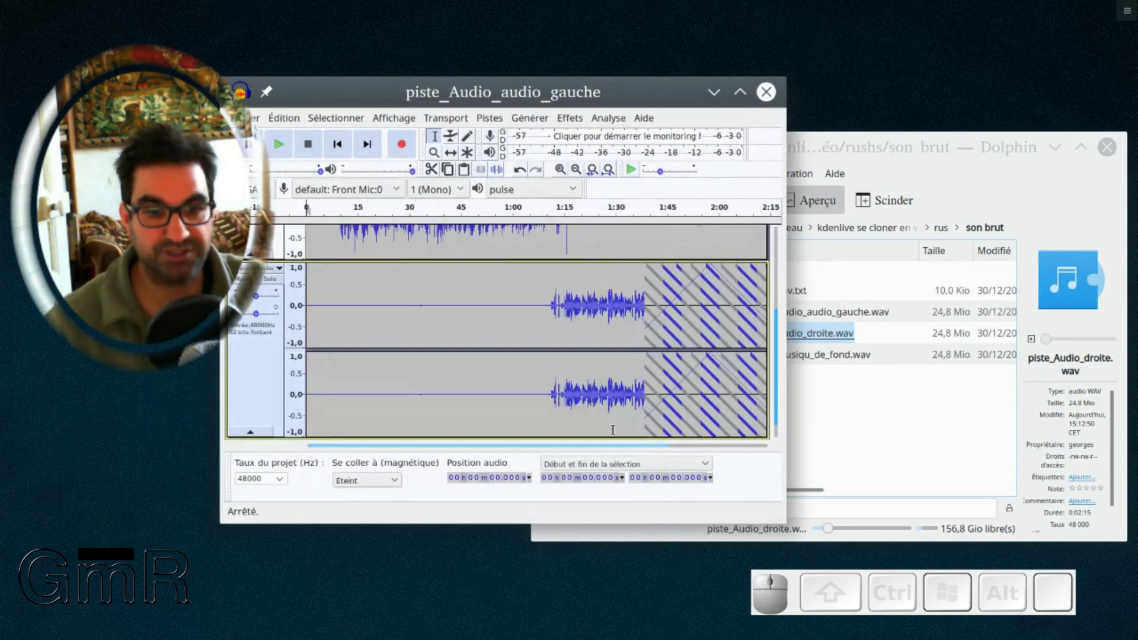
- Rename the second imported voice track as droite
{"action": "left_click", "coordinate": [278, 267]}
{"action": "left_click", "coordinate": [274, 285]}
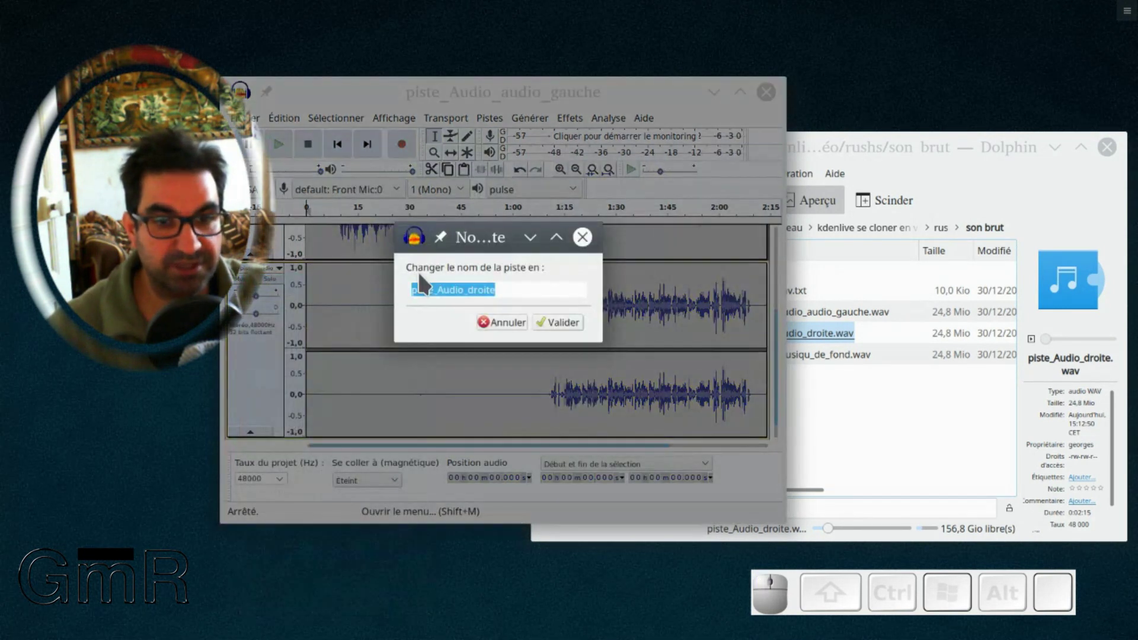
{"action": "left_click", "coordinate": [468, 289]}
{"action": "left_click_drag", "start_coordinate": [467, 289], "coordinate": [411, 289]}
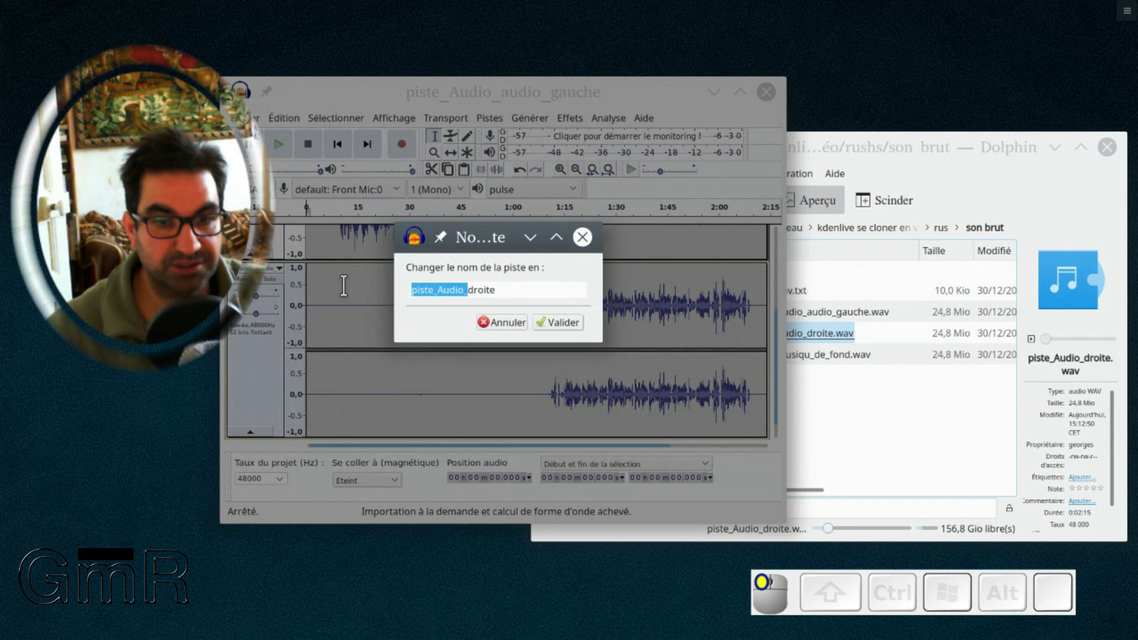
{"action": "key", "text": "BackSpace"}
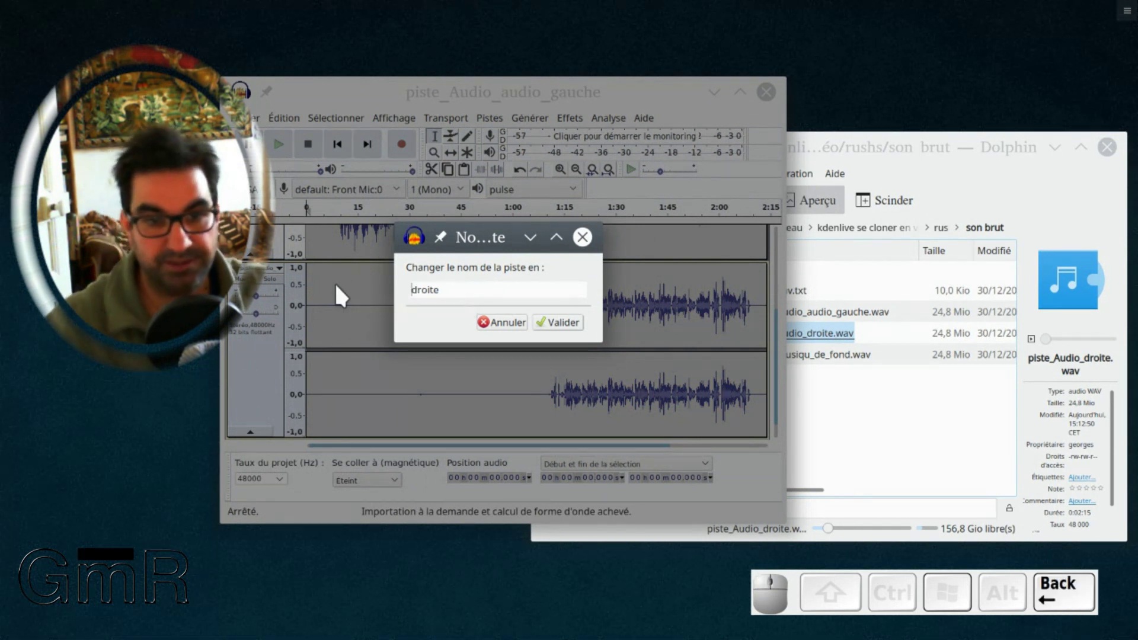
{"action": "left_click", "coordinate": [560, 322]}
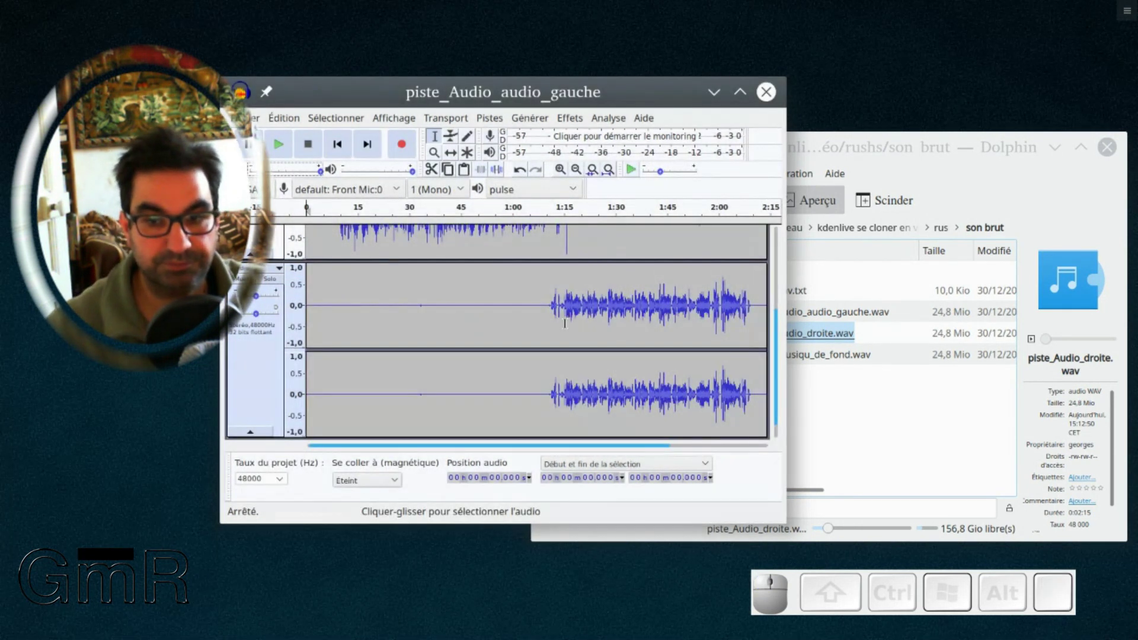
- Import piste_musiqu_de_fond.wav from Dolphin into the Audacity project, reading it directly from the original file
{"action": "left_click", "coordinate": [815, 358]}
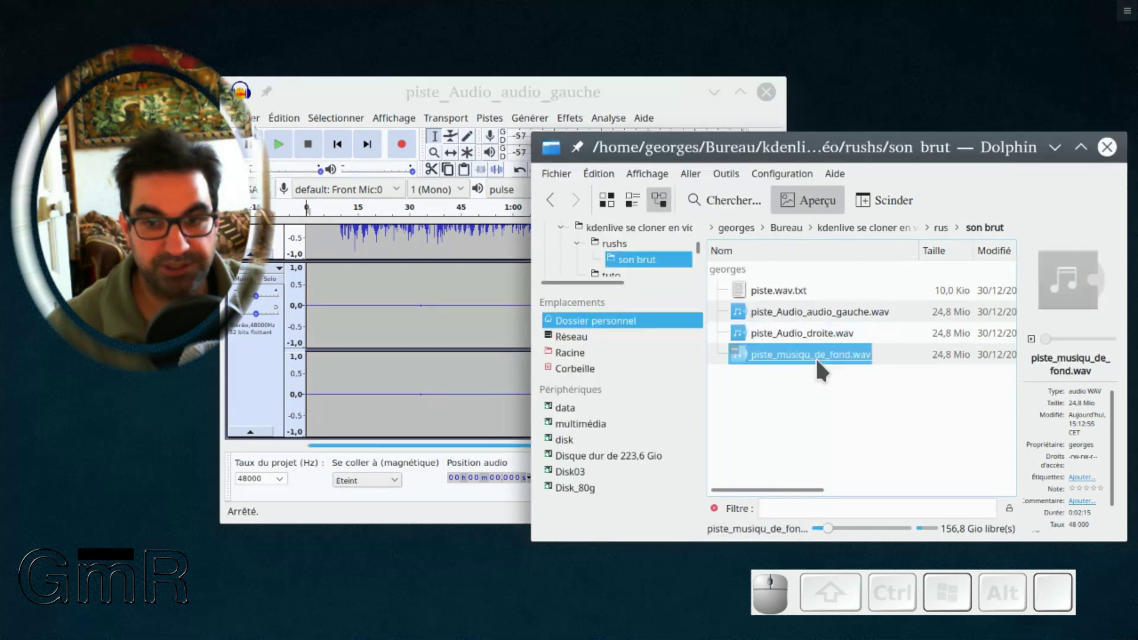
{"action": "left_click_drag", "start_coordinate": [807, 353], "coordinate": [396, 414]}
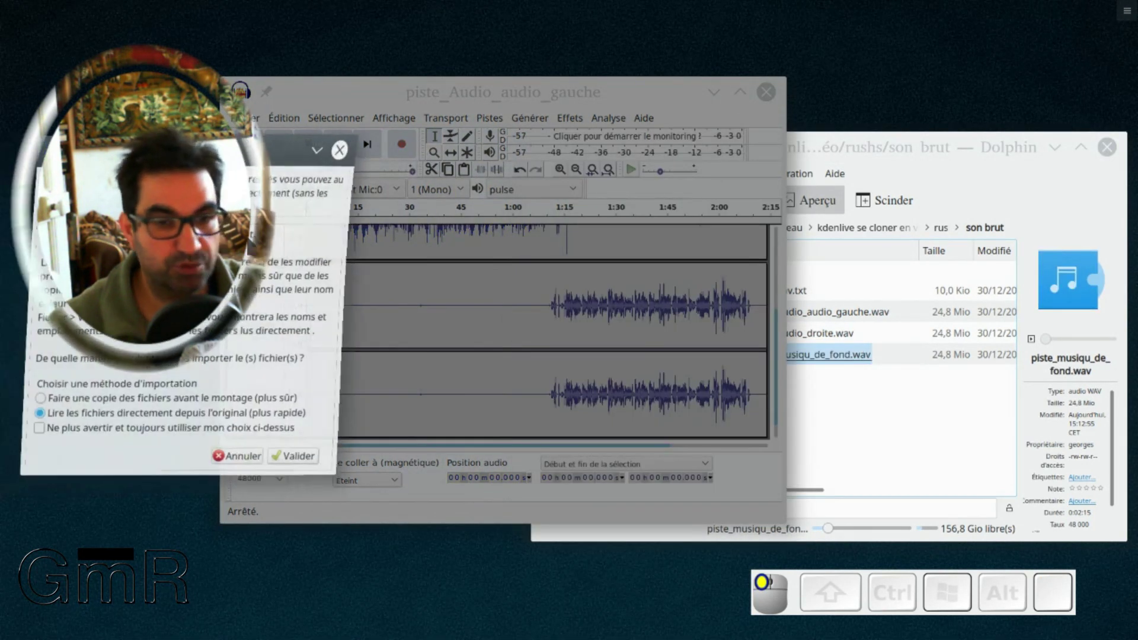
{"action": "left_click", "coordinate": [332, 447]}
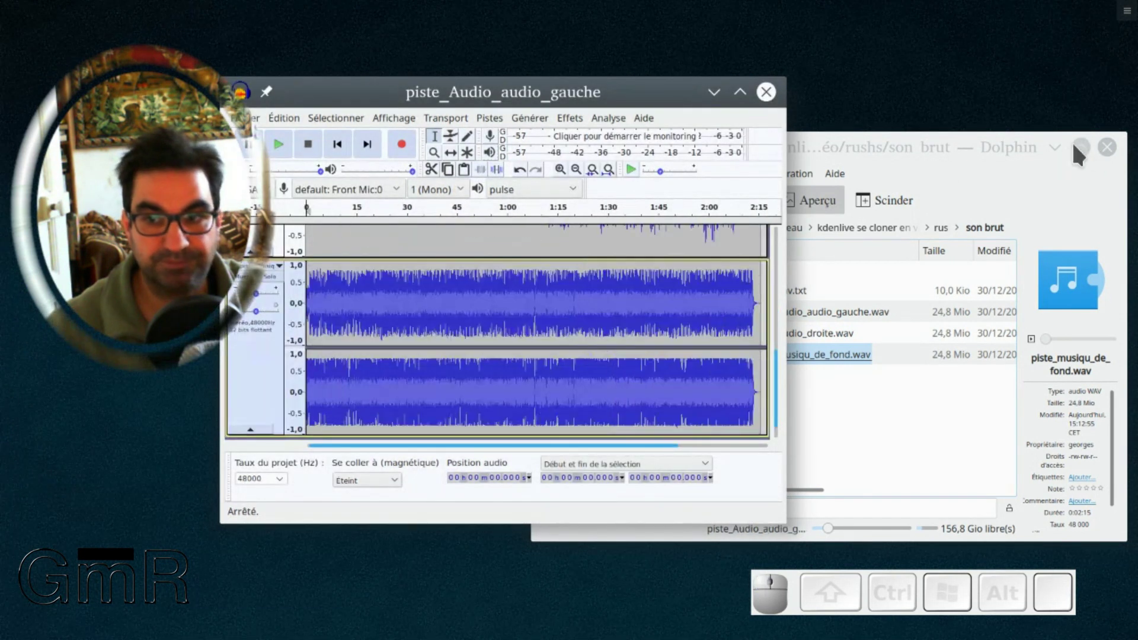
- Maximize the Audacity window and fit the whole project duration to its width
{"action": "left_click", "coordinate": [1054, 146]}
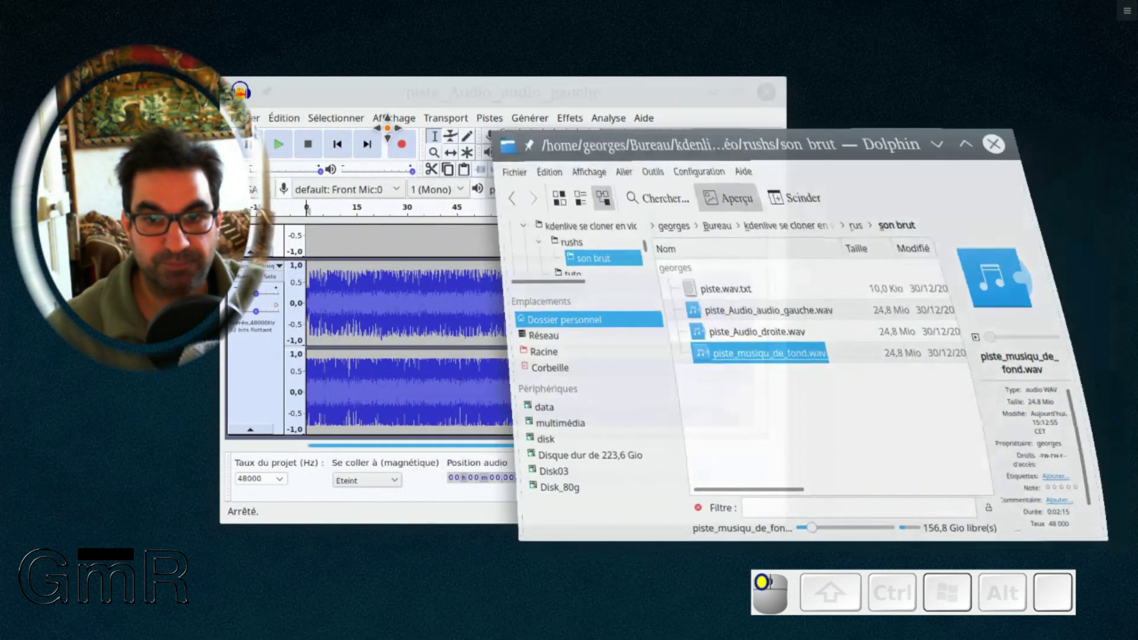
{"action": "double_click", "coordinate": [416, 83]}
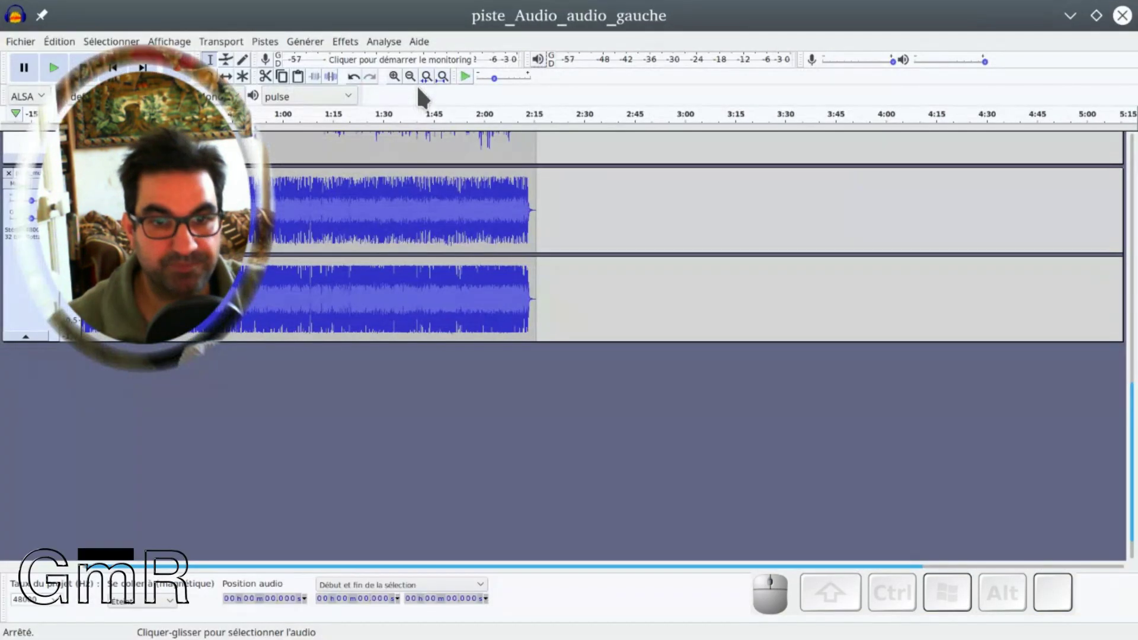
{"action": "scroll", "coordinate": [592, 255], "scroll_direction": "up", "scroll_amount": 2}
{"action": "scroll", "coordinate": [563, 346], "scroll_direction": "up", "scroll_amount": 5}
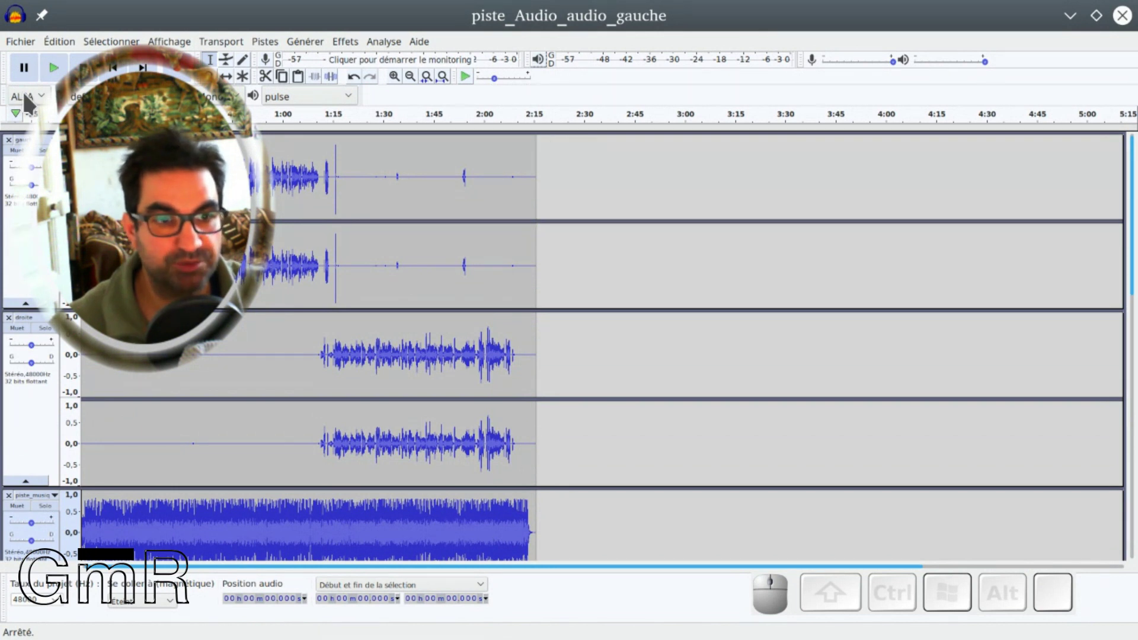
{"action": "left_click", "coordinate": [1, 96]}
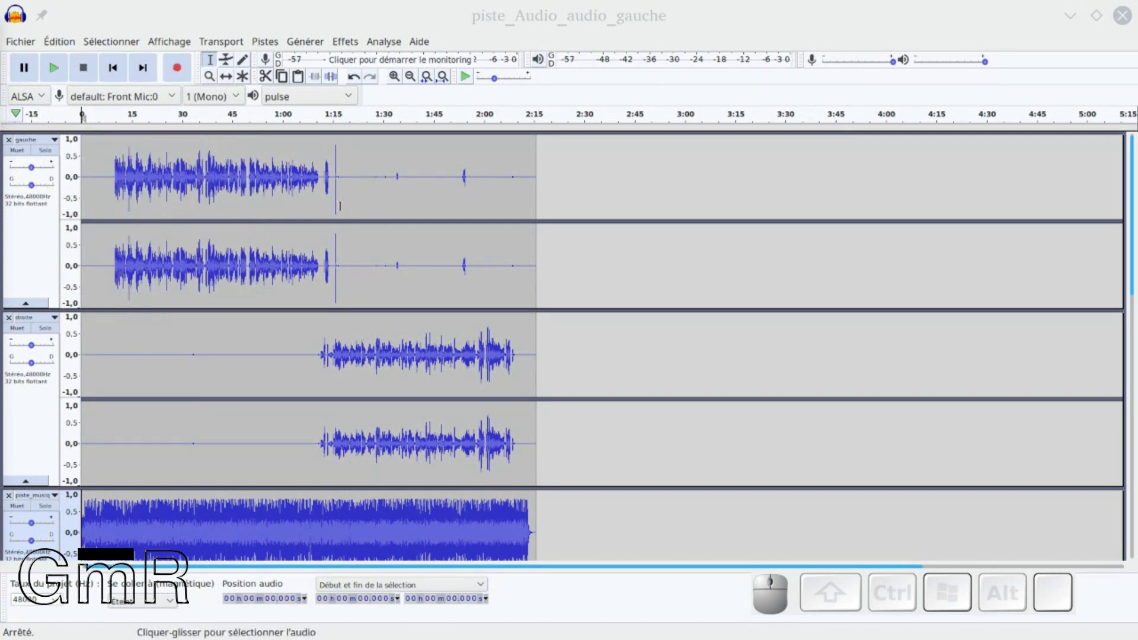
{"action": "left_click", "coordinate": [442, 76]}
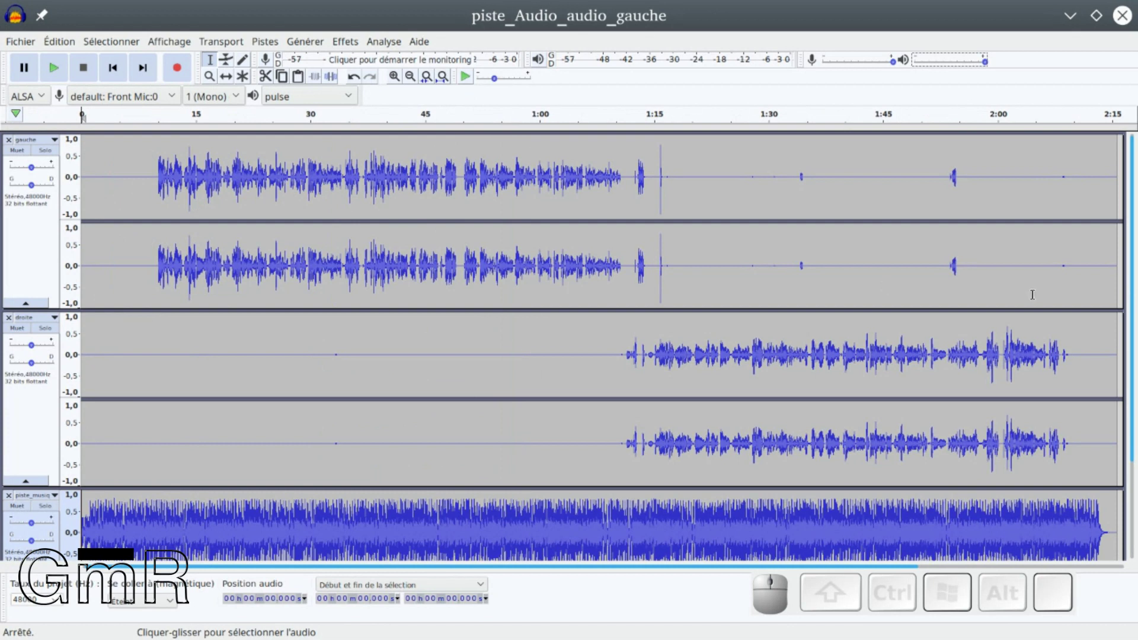
- Mix the gauche track down from stereo to mono
{"action": "left_click", "coordinate": [46, 234]}
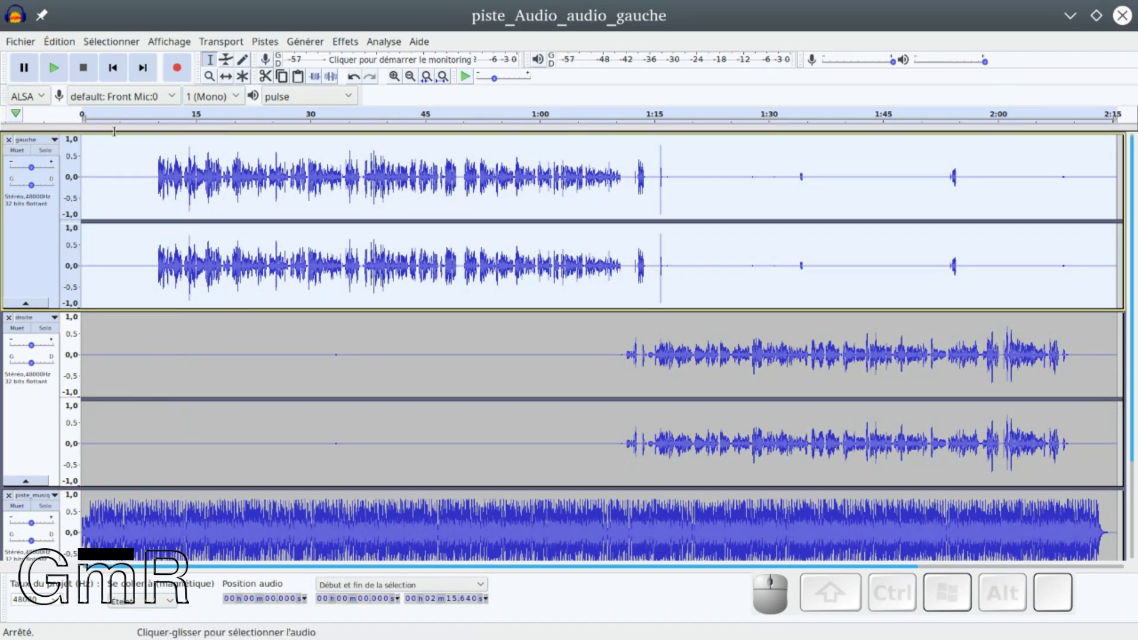
{"action": "left_click", "coordinate": [262, 40]}
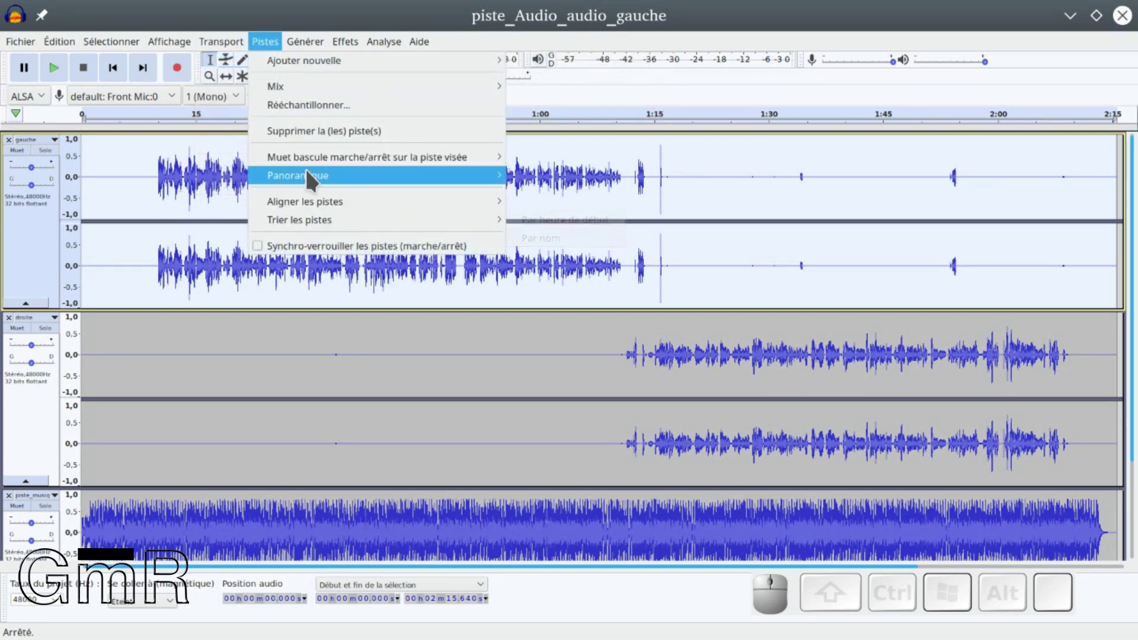
{"action": "mouse_move", "coordinate": [323, 88]}
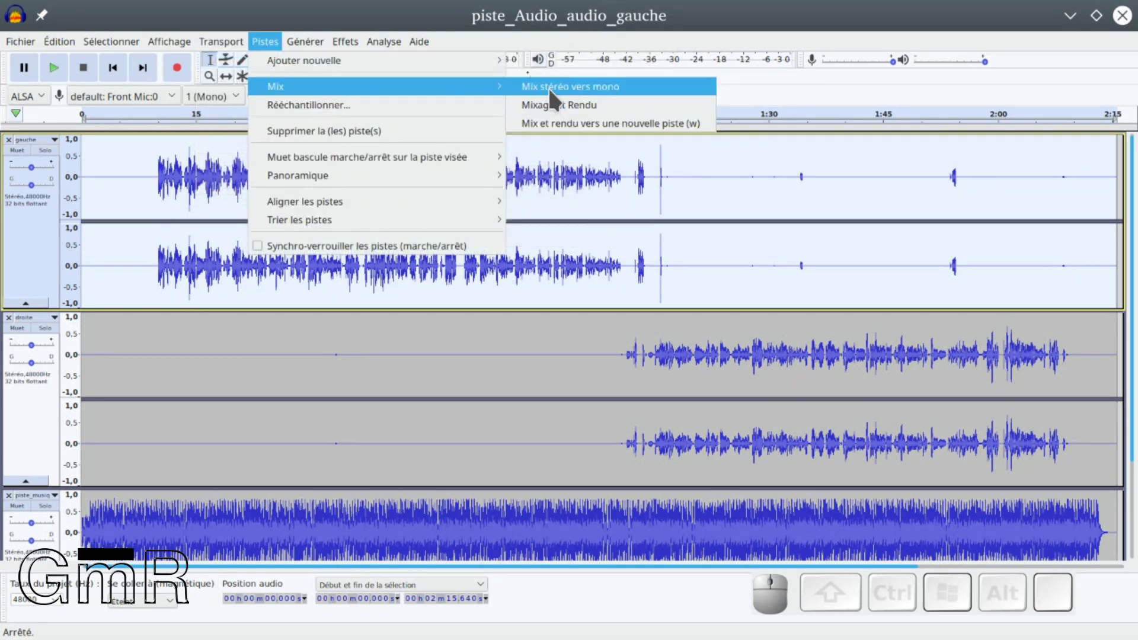
{"action": "left_click", "coordinate": [597, 87]}
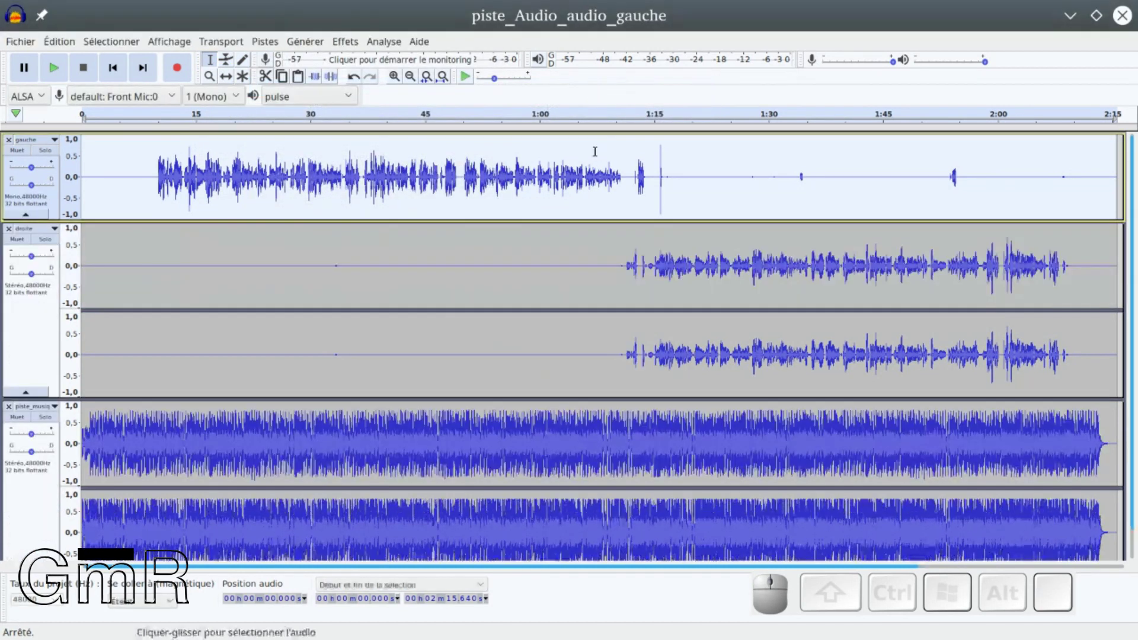
- Mix the droite track down from stereo to mono
{"action": "left_click", "coordinate": [44, 320]}
{"action": "left_click", "coordinate": [263, 41]}
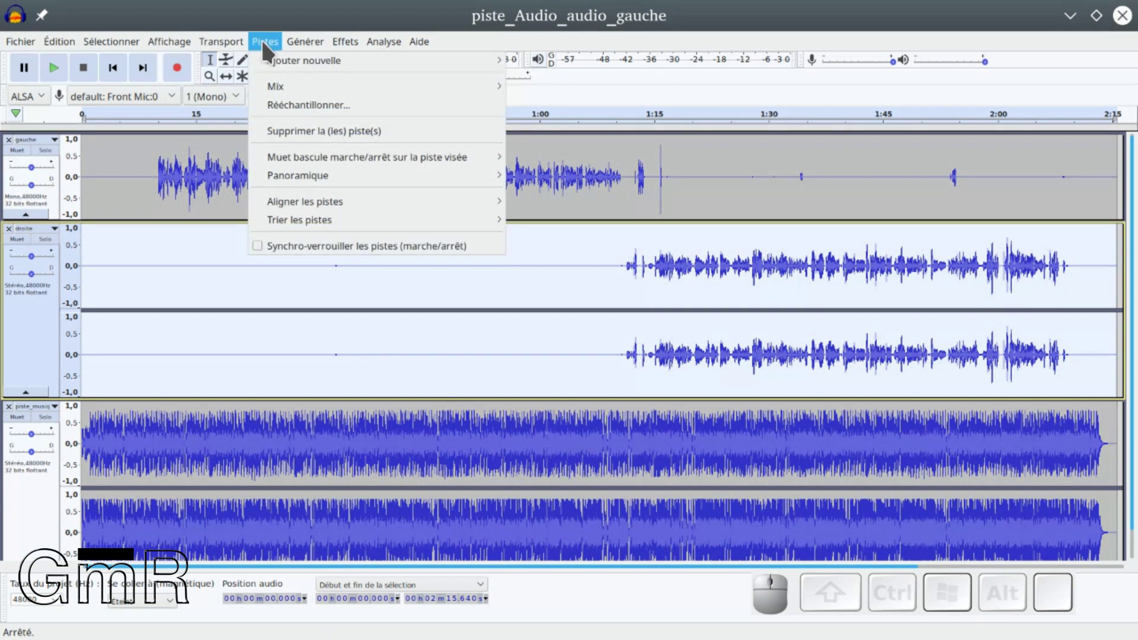
{"action": "mouse_move", "coordinate": [281, 92]}
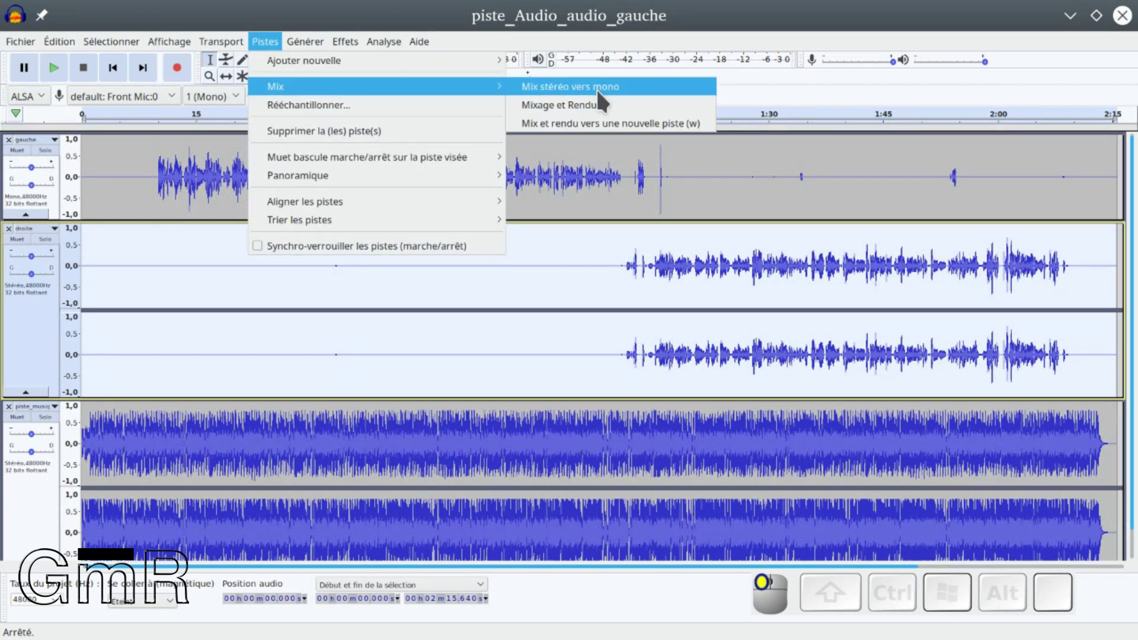
{"action": "left_click", "coordinate": [596, 87]}
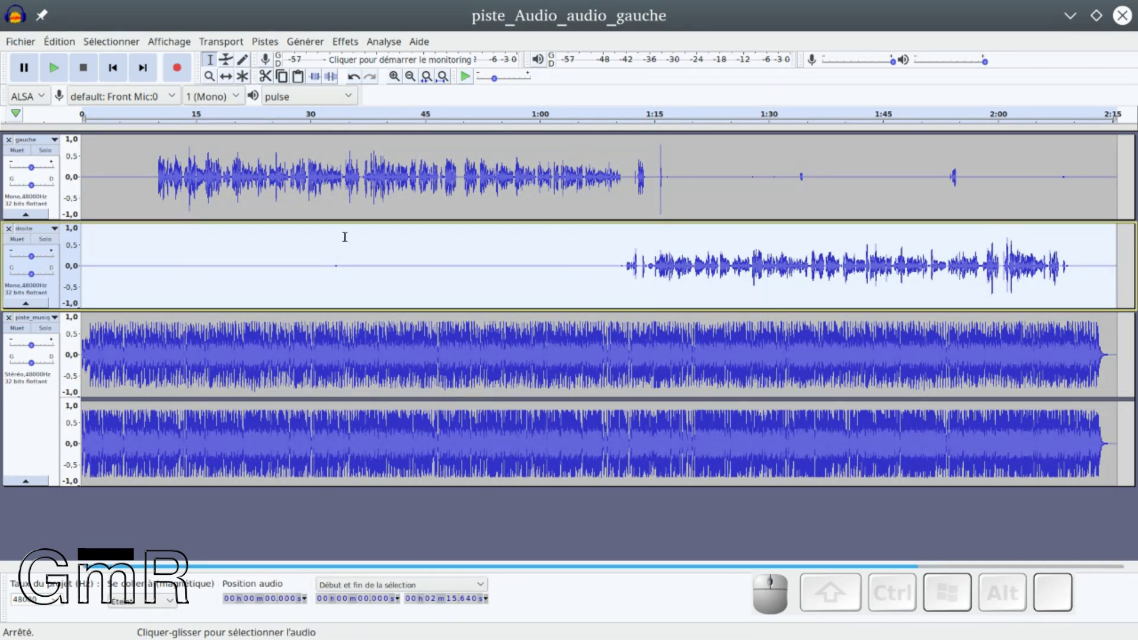
- Pan the gauche track 20% to the left and the droite track slightly to the right
{"action": "left_click", "coordinate": [31, 186]}
{"action": "left_click_drag", "start_coordinate": [32, 186], "coordinate": [28, 186]}
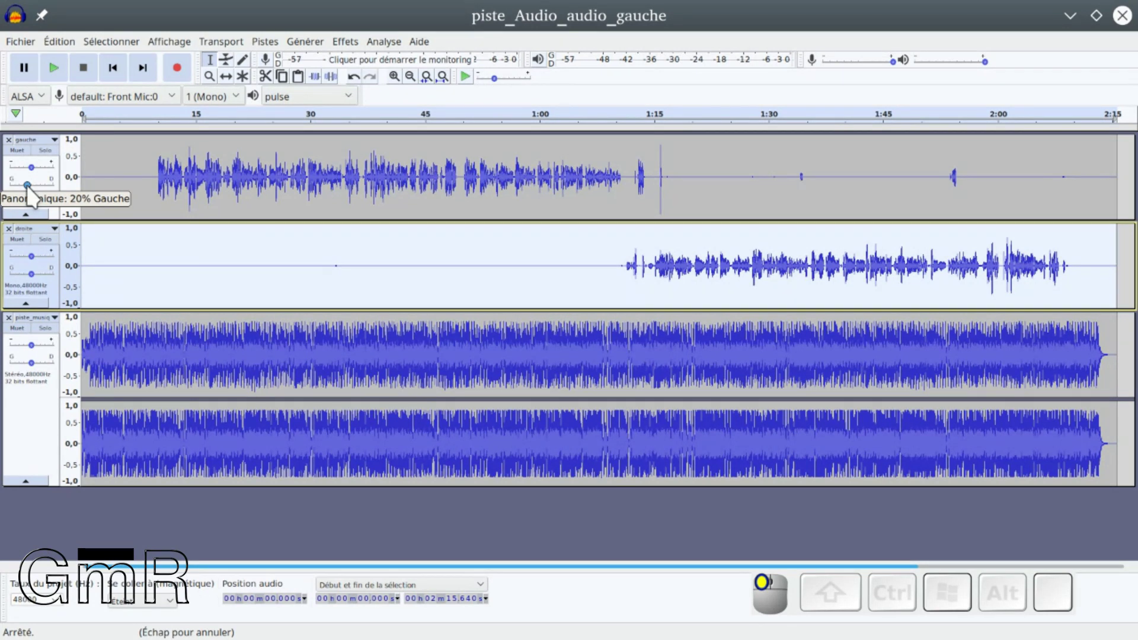
{"action": "left_click_drag", "start_coordinate": [27, 185], "coordinate": [28, 185]}
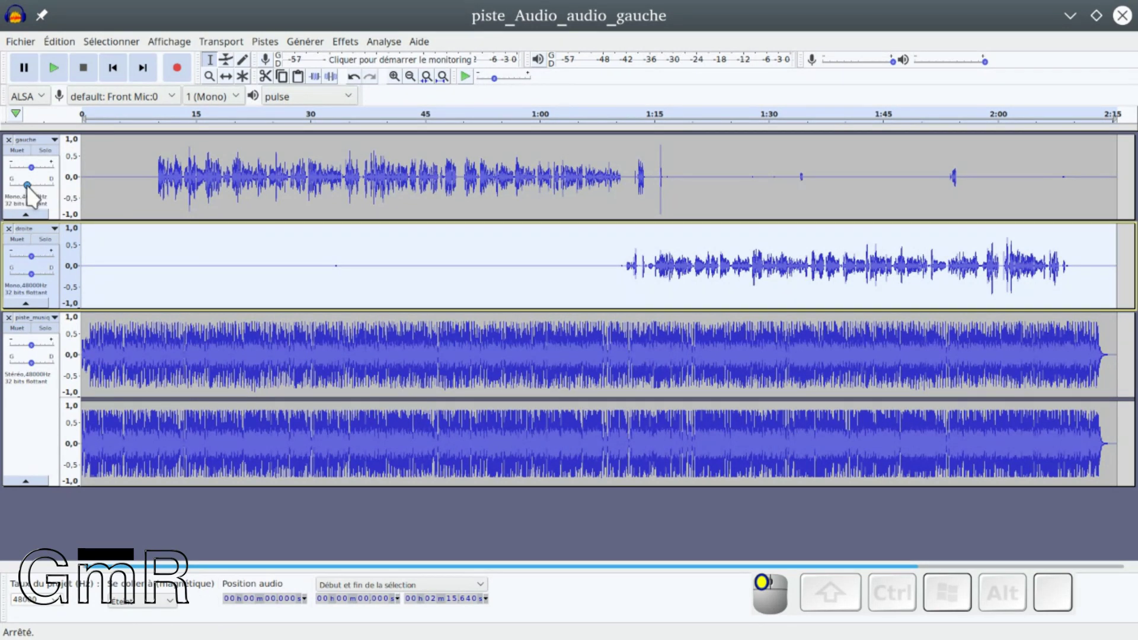
{"action": "left_click", "coordinate": [32, 273]}
{"action": "left_click_drag", "start_coordinate": [31, 274], "coordinate": [38, 278]}
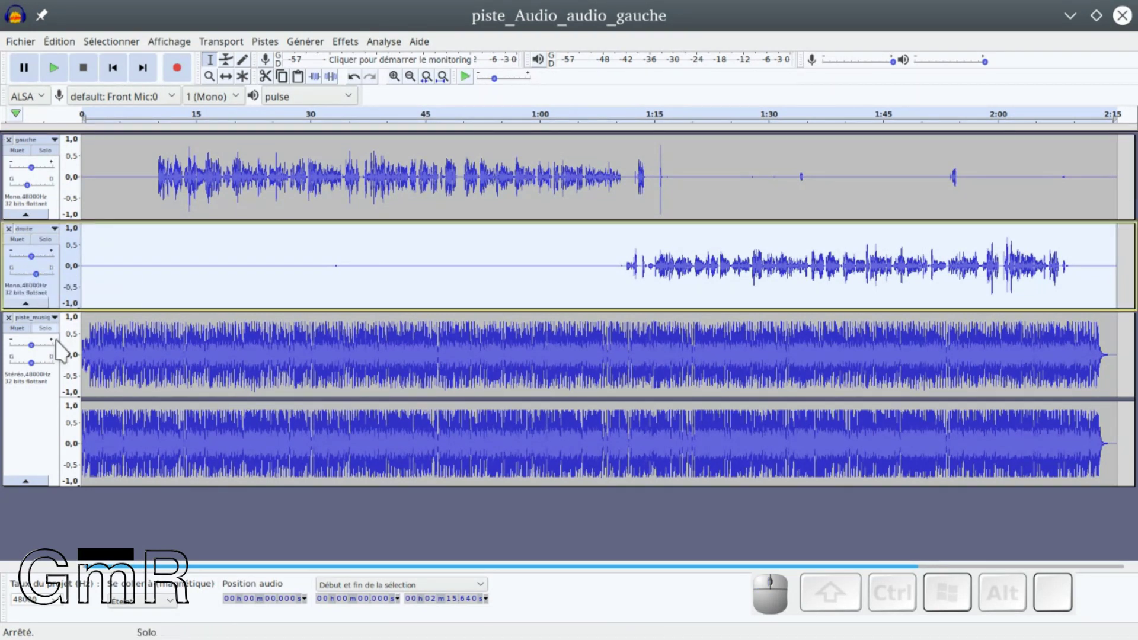
- Mute the background music track and play the voices from the start while panning the gauche track further left
{"action": "left_click", "coordinate": [19, 328]}
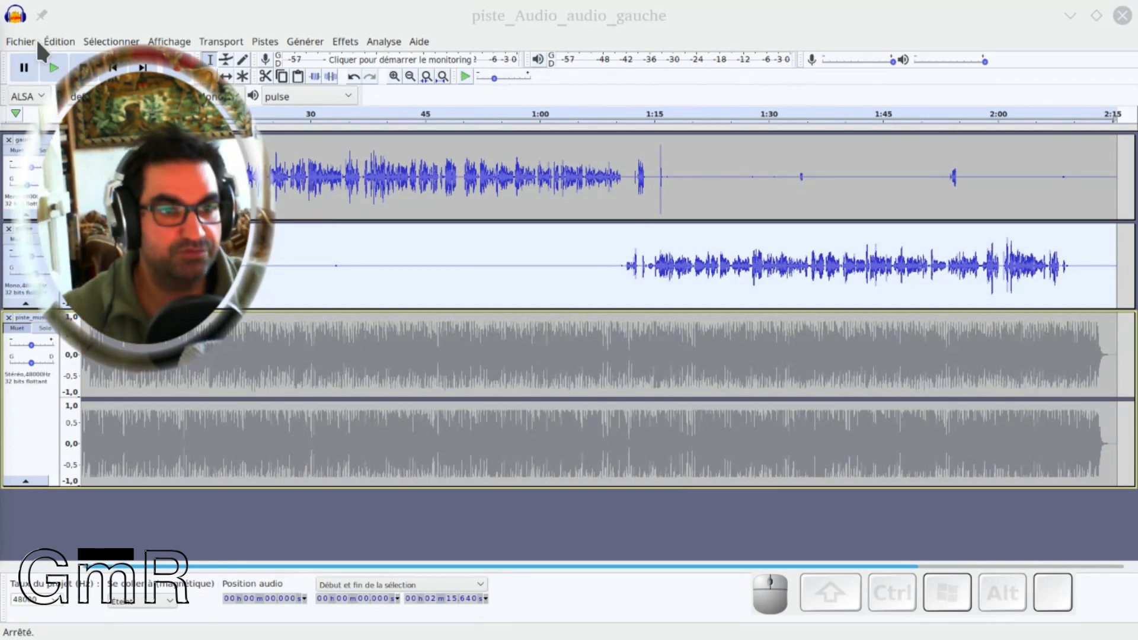
{"action": "left_click", "coordinate": [53, 67]}
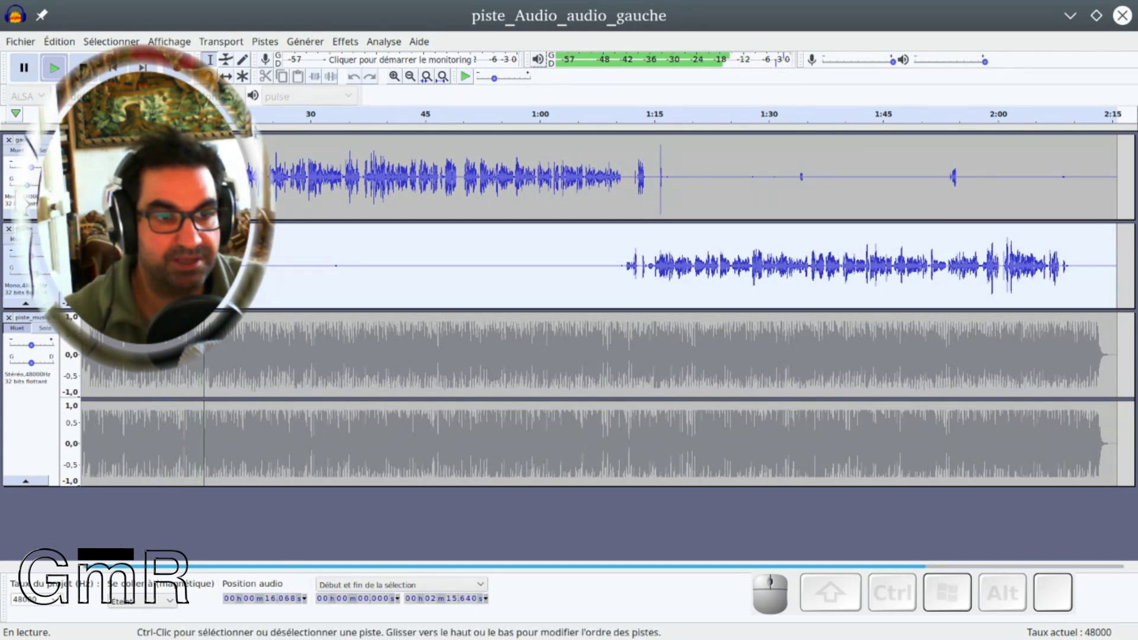
{"action": "left_click_drag", "start_coordinate": [27, 186], "coordinate": [26, 186]}
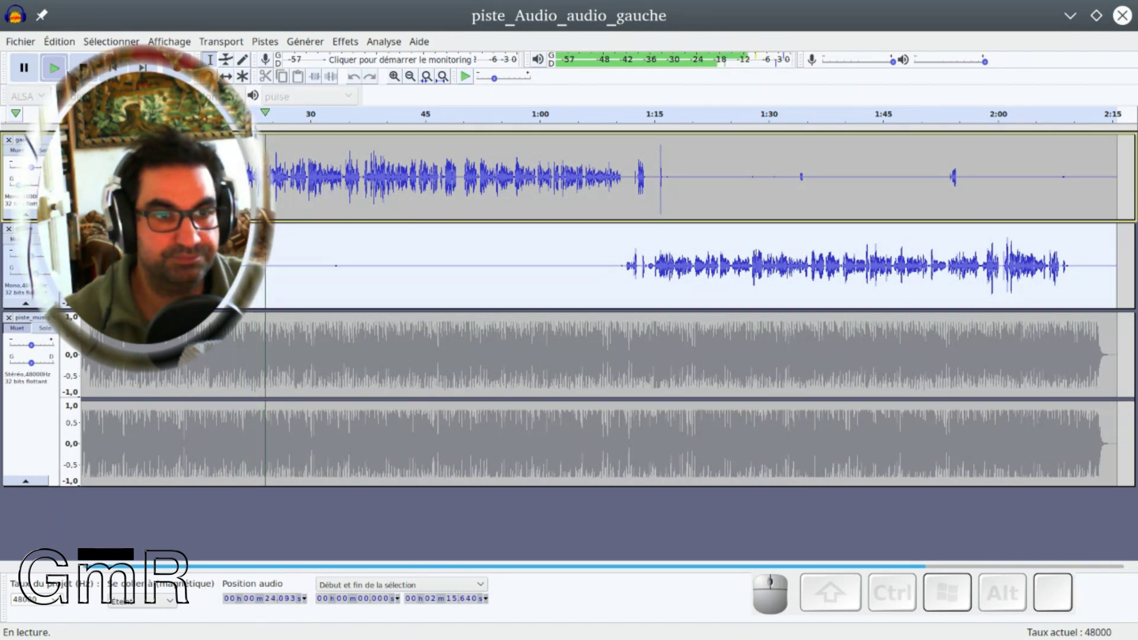
{"action": "key", "text": "space"}
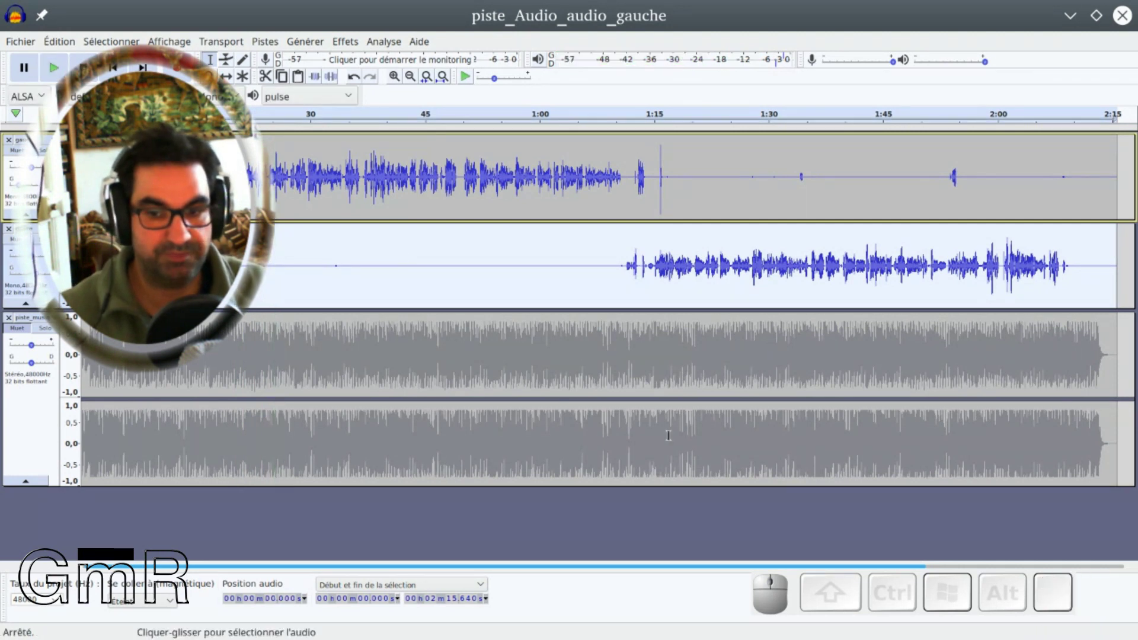
{"action": "left_click_drag", "start_coordinate": [788, 589], "coordinate": [419, 526]}
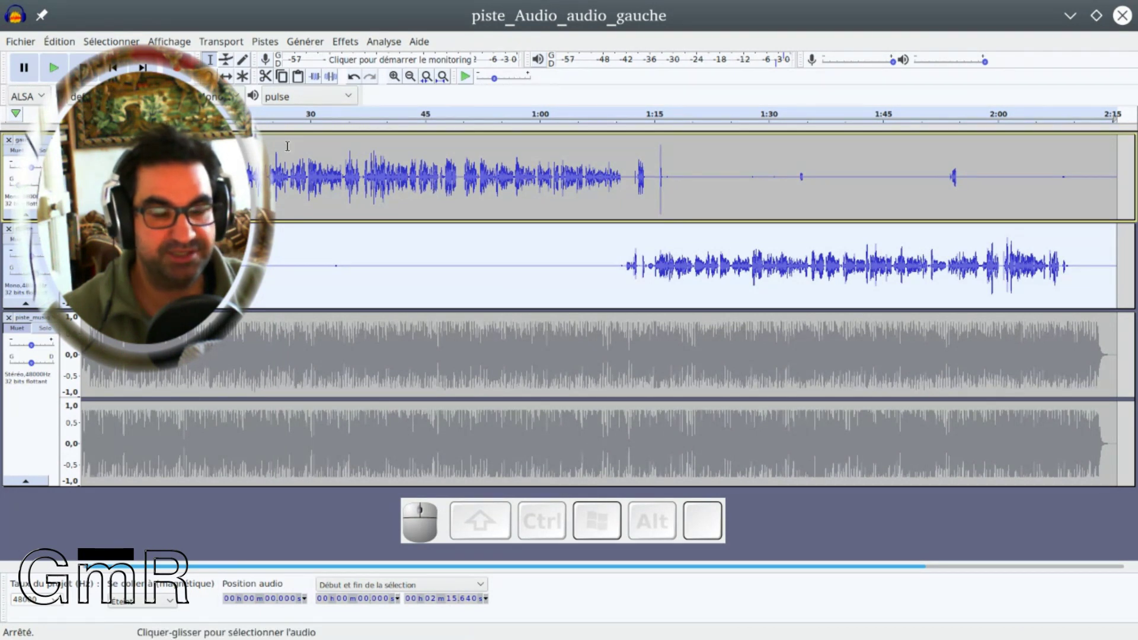
- Listen to the gauche voice from about 36 seconds and pan the track still further to the left
{"action": "key", "text": "space"}
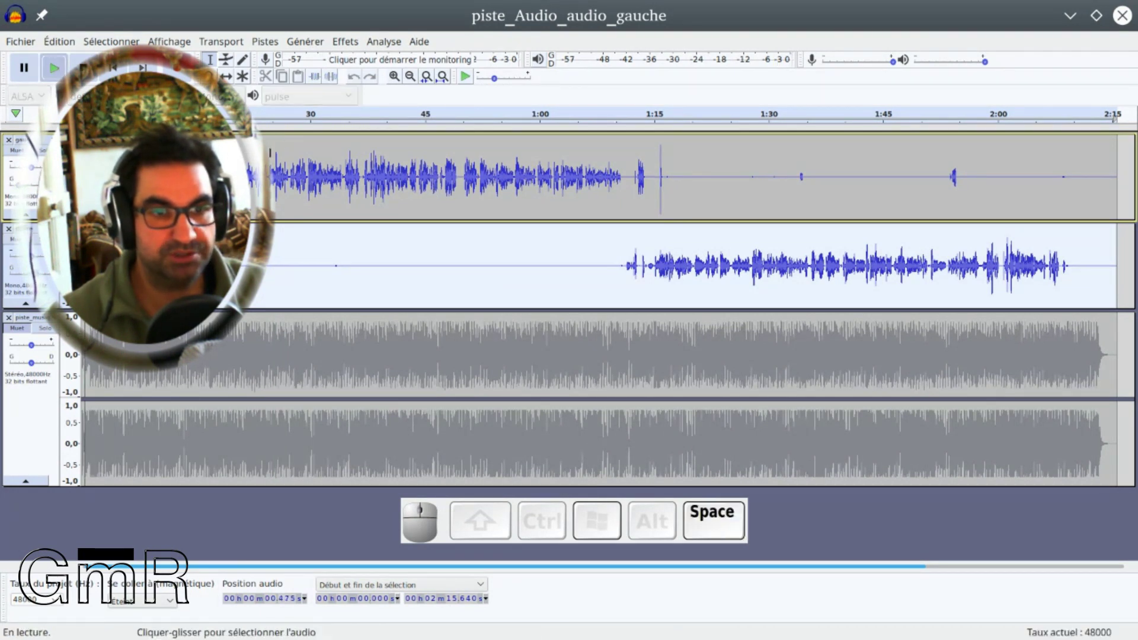
{"action": "left_click", "coordinate": [355, 122]}
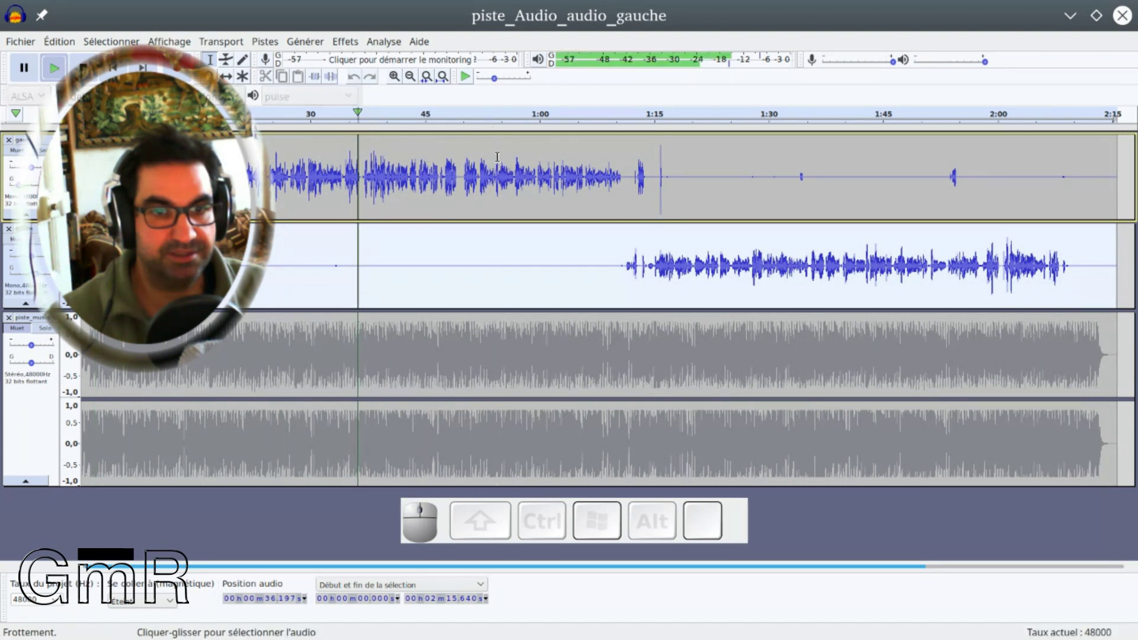
{"action": "key", "text": "space"}
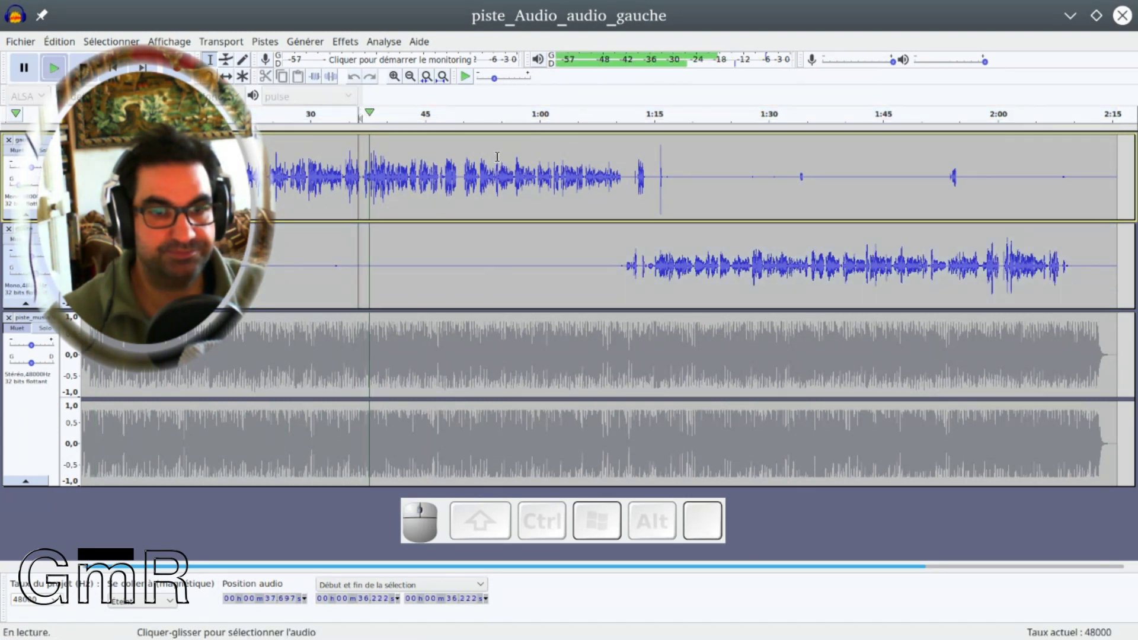
{"action": "left_click_drag", "start_coordinate": [19, 184], "coordinate": [13, 185]}
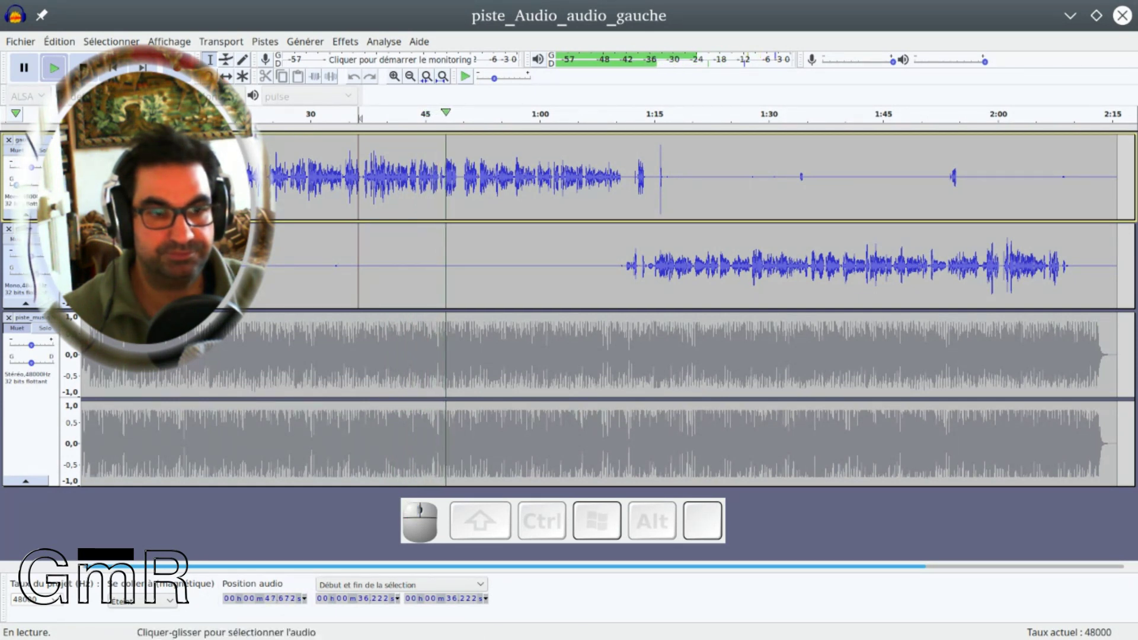
{"action": "key", "text": "space"}
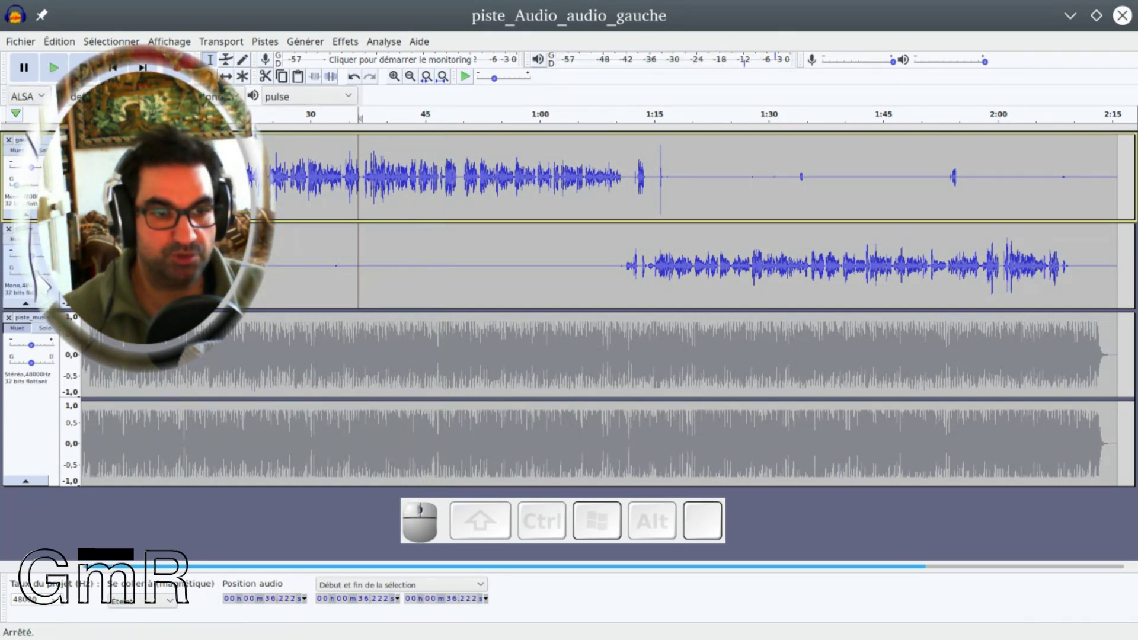
- Pan the droite track far to the right and listen to its voice from about 1:22
{"action": "left_click", "coordinate": [47, 275]}
{"action": "left_click", "coordinate": [710, 117]}
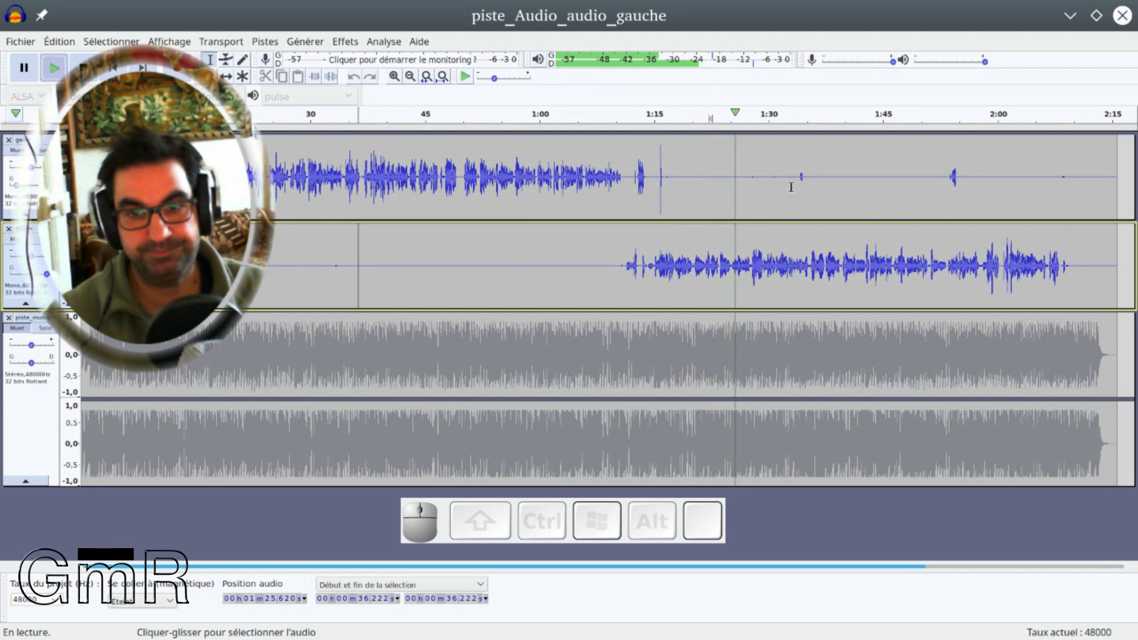
{"action": "key", "text": "space"}
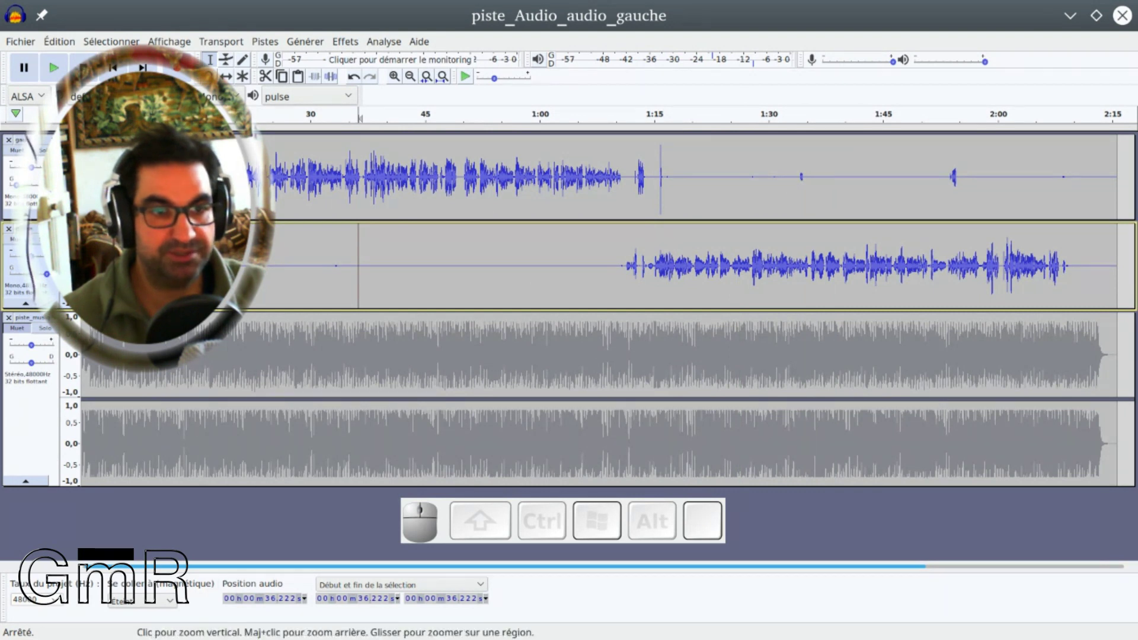
- Normalize the whole gauche track to a maximum amplitude of -1,0 dB with DC offset removal
{"action": "left_click", "coordinate": [71, 172]}
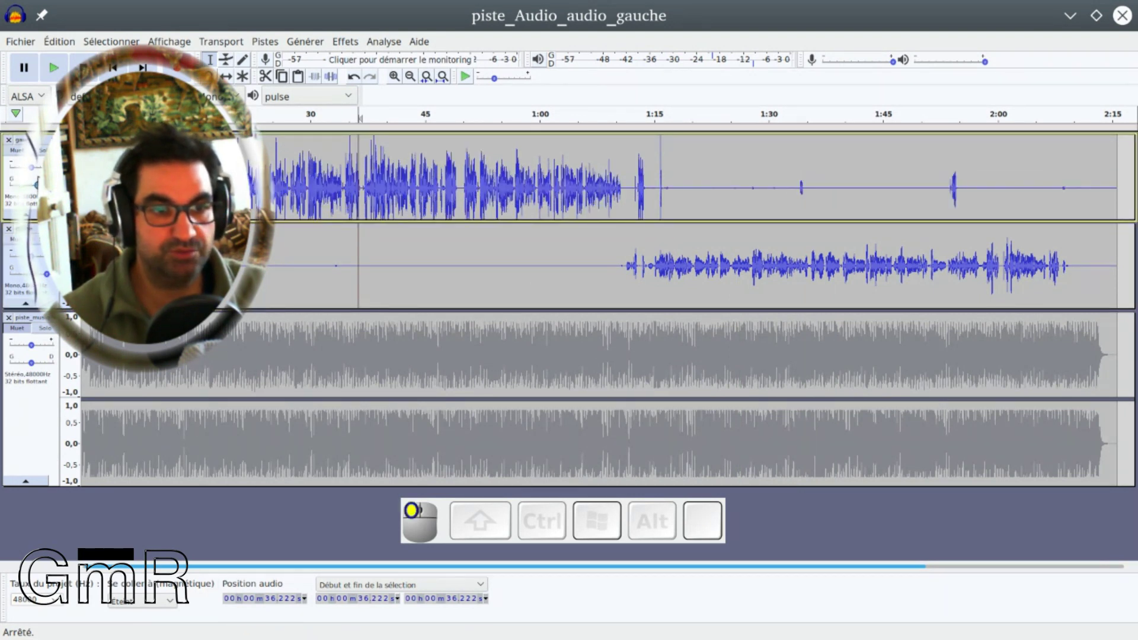
{"action": "left_click", "coordinate": [35, 198]}
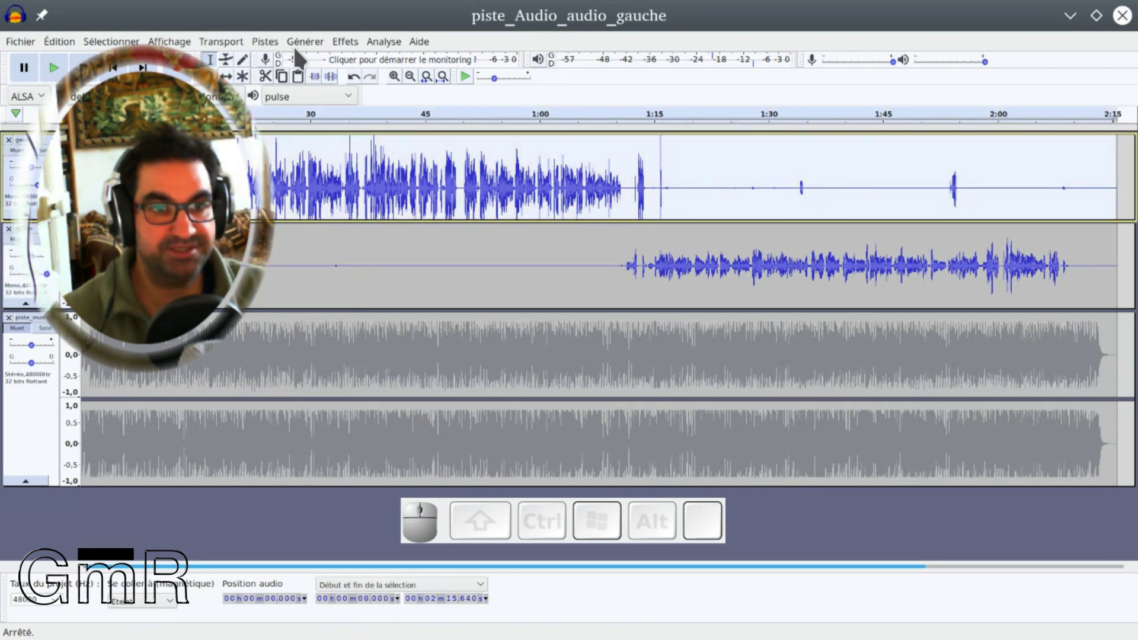
{"action": "left_click", "coordinate": [346, 40]}
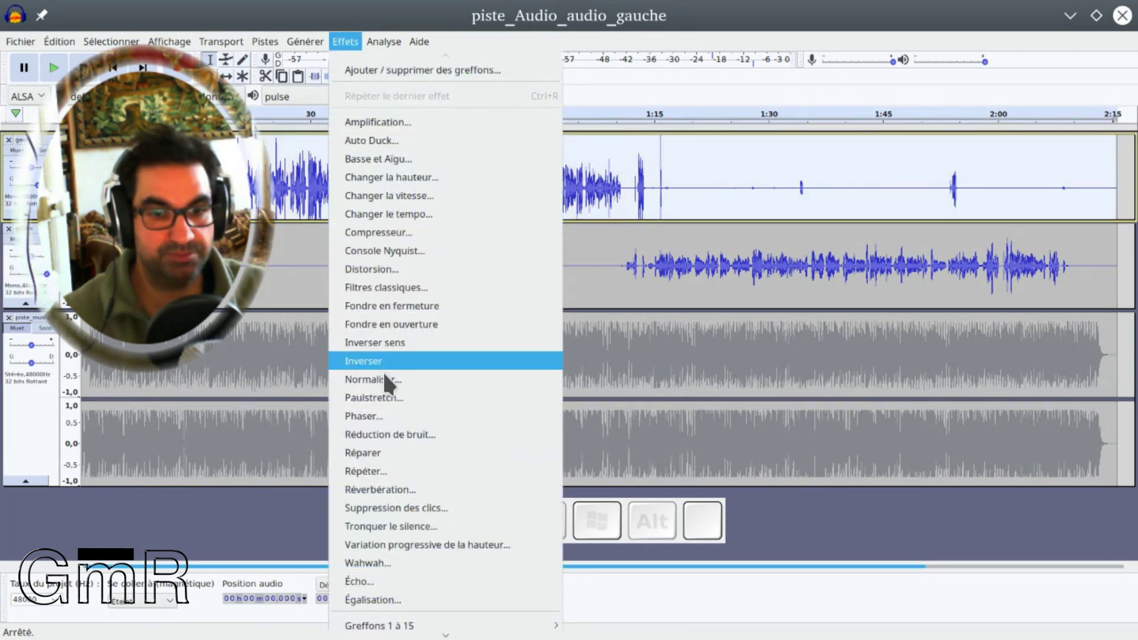
{"action": "left_click", "coordinate": [385, 382]}
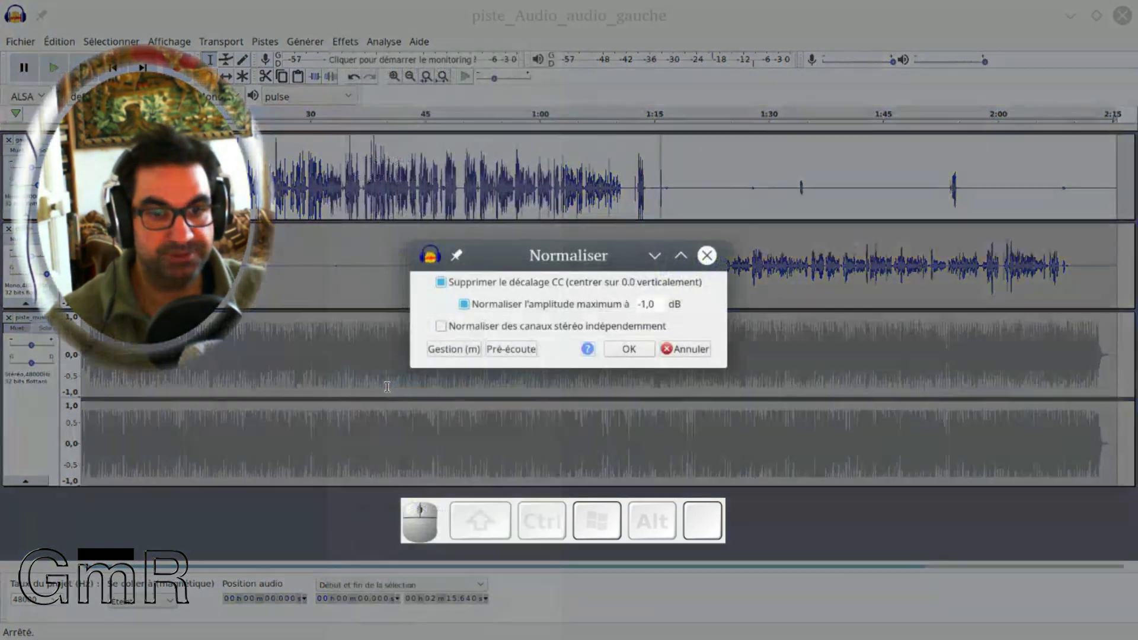
{"action": "left_click", "coordinate": [629, 350]}
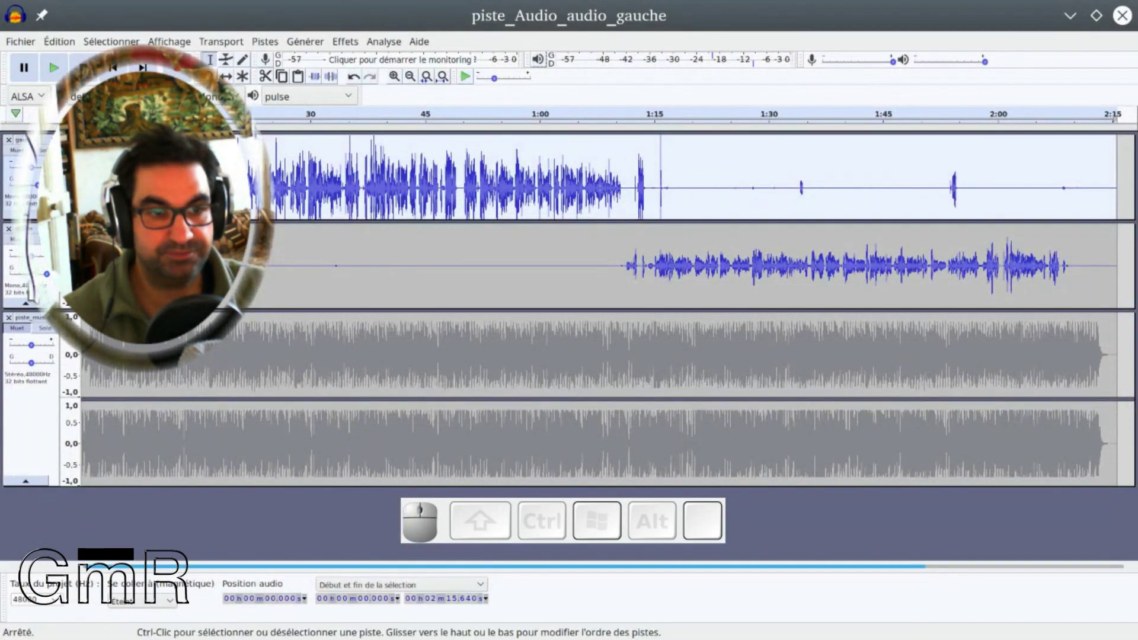
- Increase the display height of the droite track and normalize the whole track
{"action": "left_click", "coordinate": [30, 278]}
{"action": "left_click_drag", "start_coordinate": [26, 274], "coordinate": [44, 380]}
{"action": "left_click", "coordinate": [46, 275]}
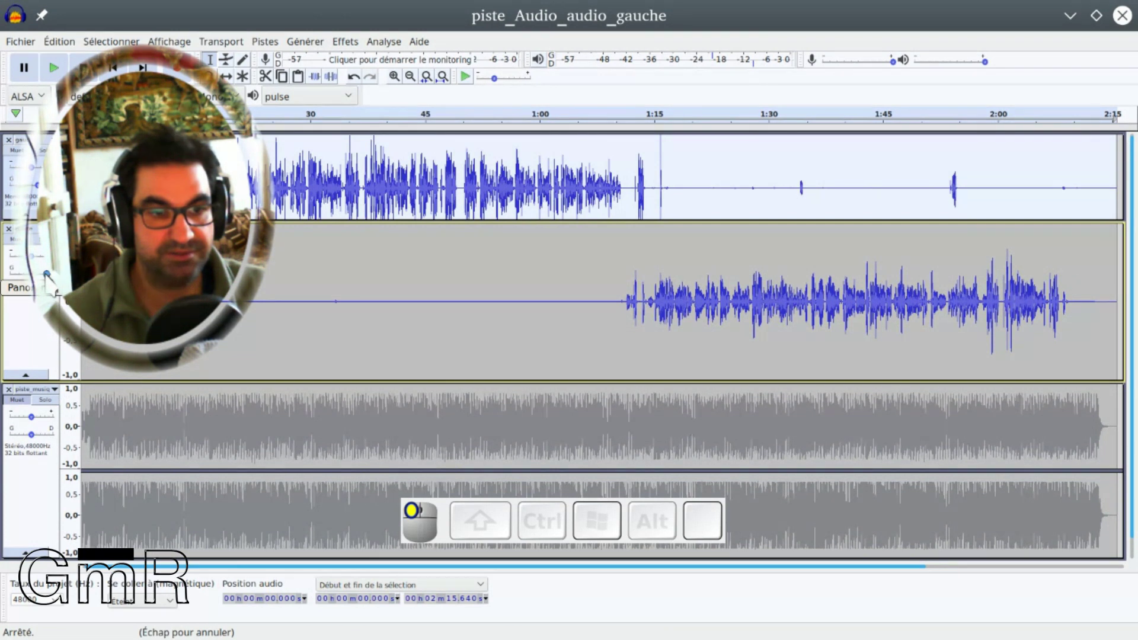
{"action": "left_click", "coordinate": [33, 314]}
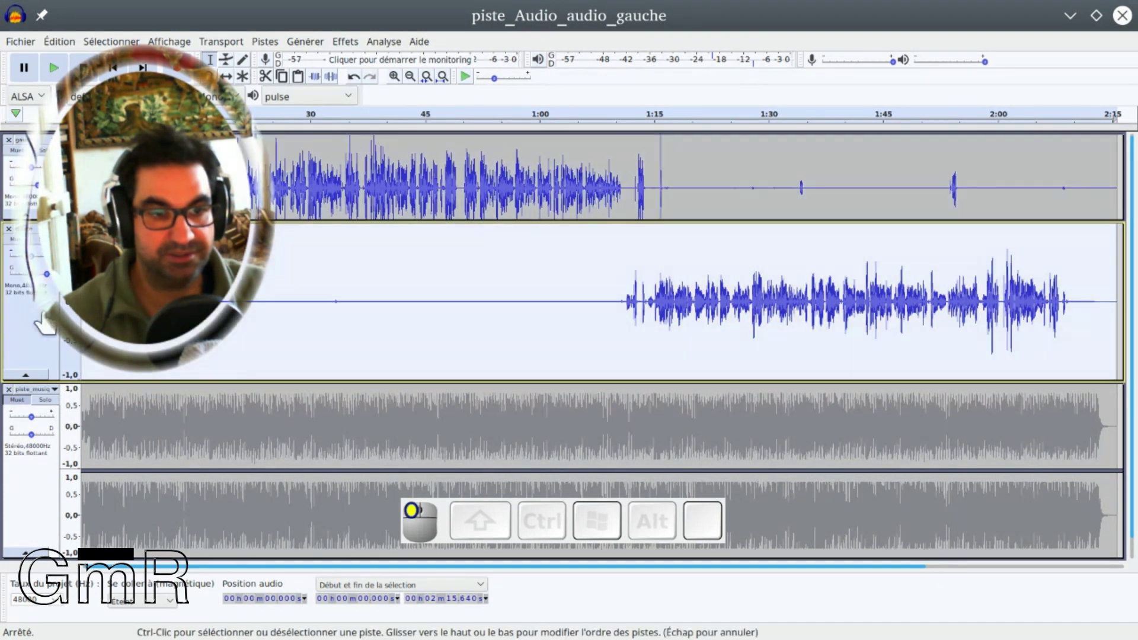
{"action": "left_click", "coordinate": [351, 43]}
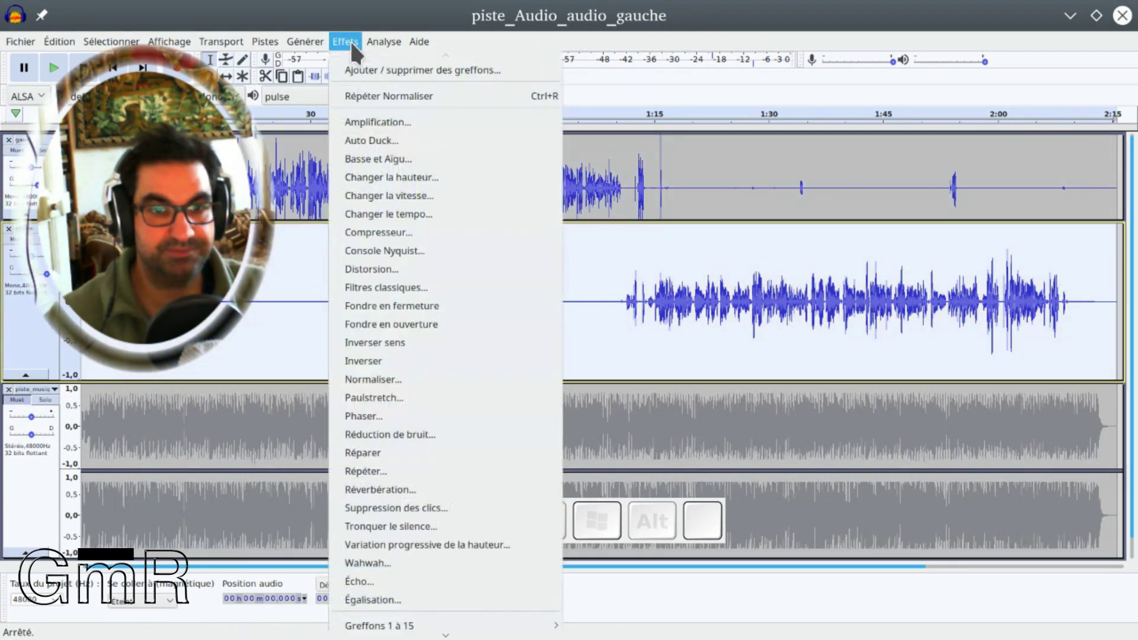
{"action": "left_click", "coordinate": [393, 384]}
{"action": "left_click", "coordinate": [621, 343]}
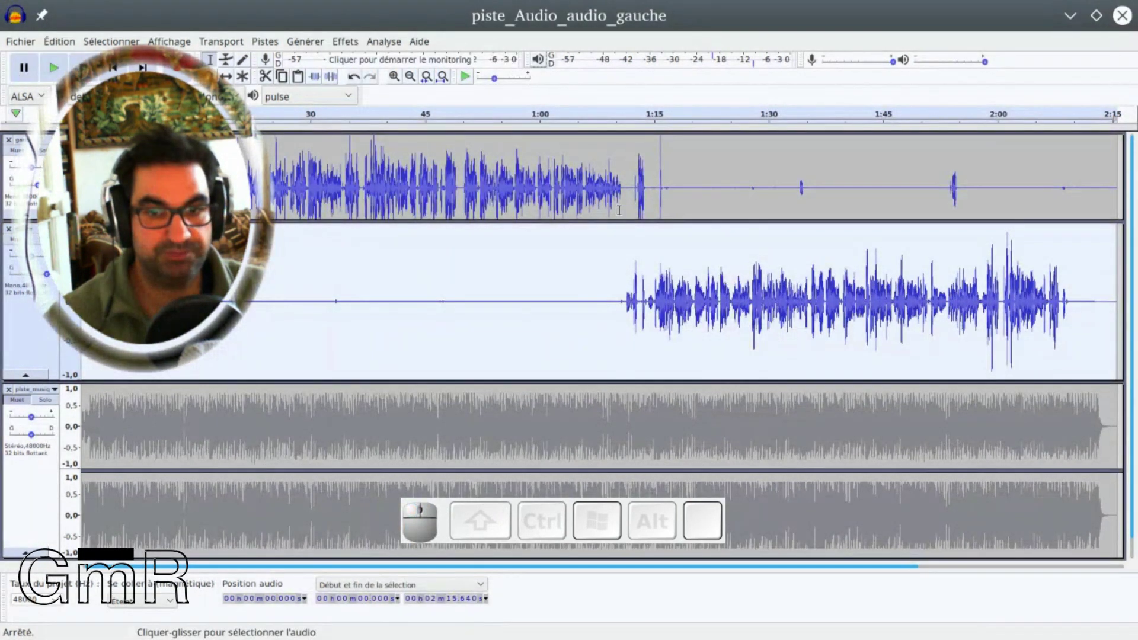
- Listen to the handover between the two voices from about 1:06 and select the overlap from about 1:11 to 1:17 on both tracks
{"action": "key", "text": "space"}
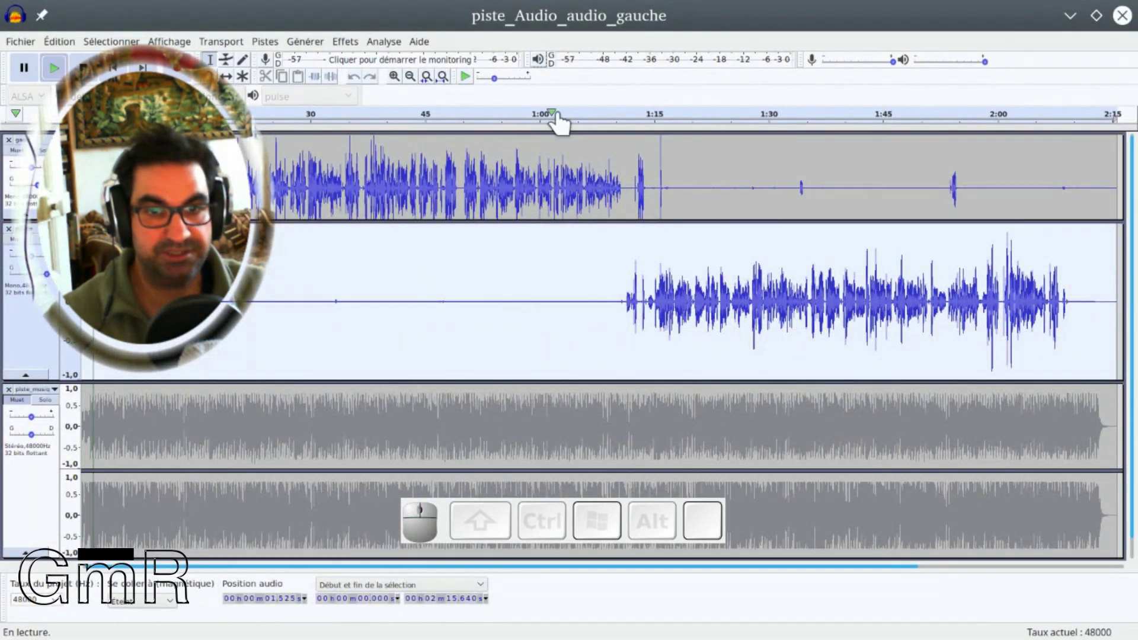
{"action": "left_click", "coordinate": [582, 118]}
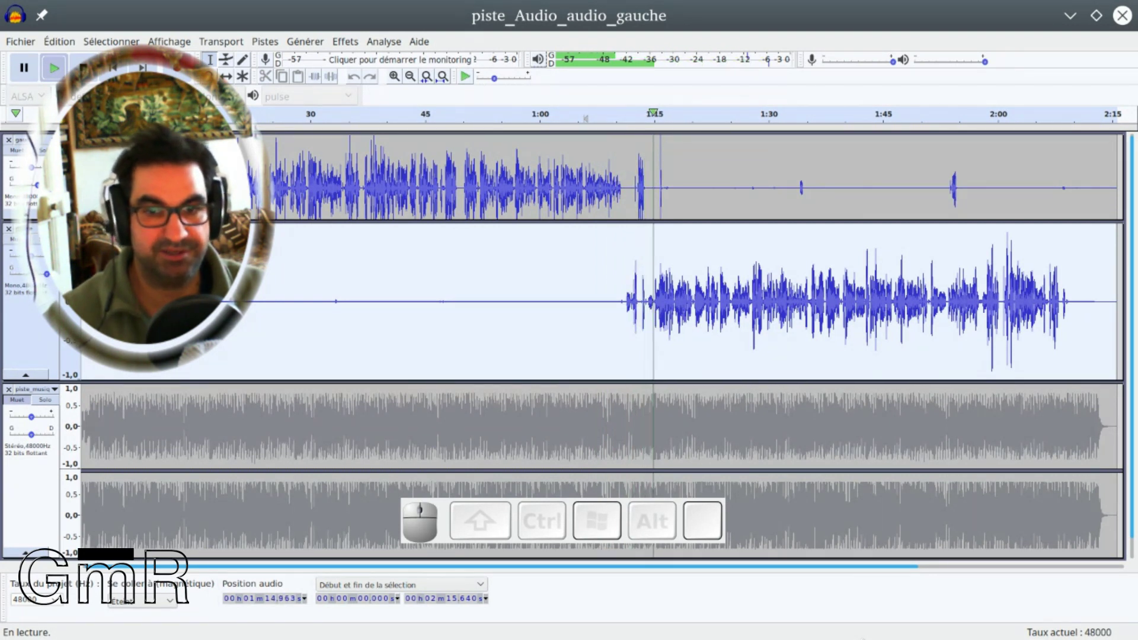
{"action": "key", "text": "space"}
{"action": "left_click_drag", "start_coordinate": [624, 172], "coordinate": [669, 176]}
{"action": "left_click_drag", "start_coordinate": [663, 255], "coordinate": [673, 299]}
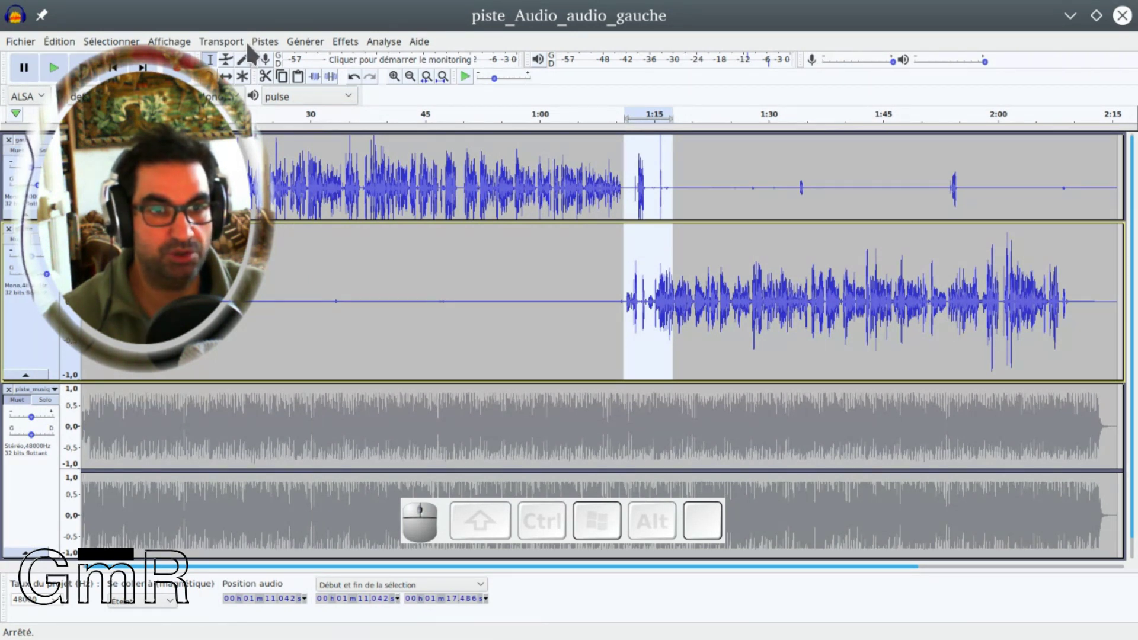
{"action": "left_click", "coordinate": [263, 39]}
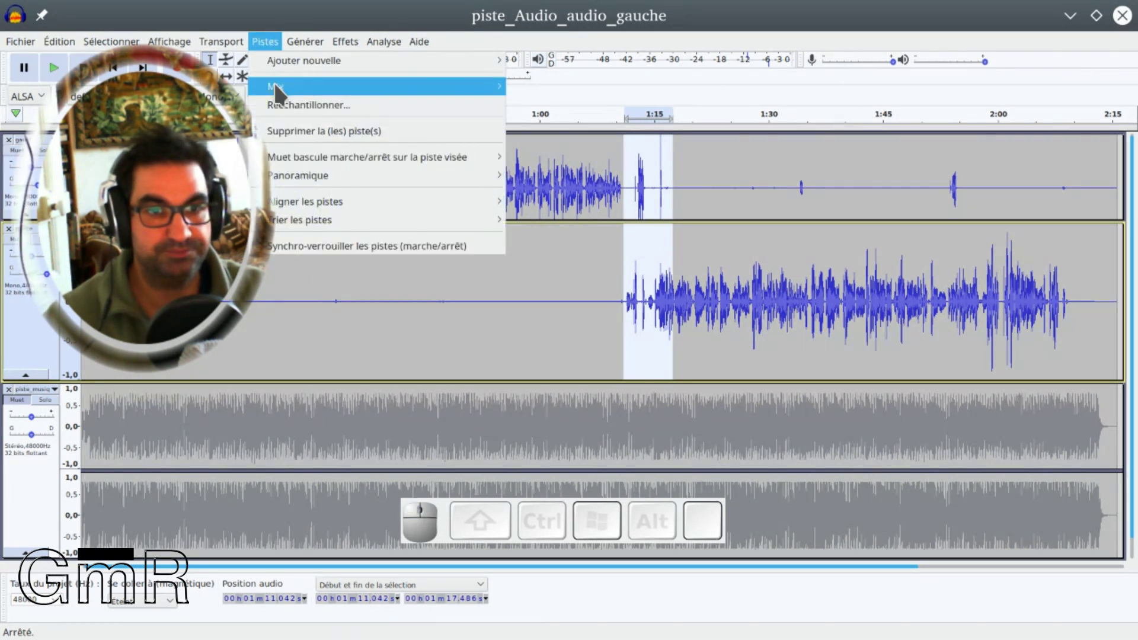
{"action": "mouse_move", "coordinate": [273, 84]}
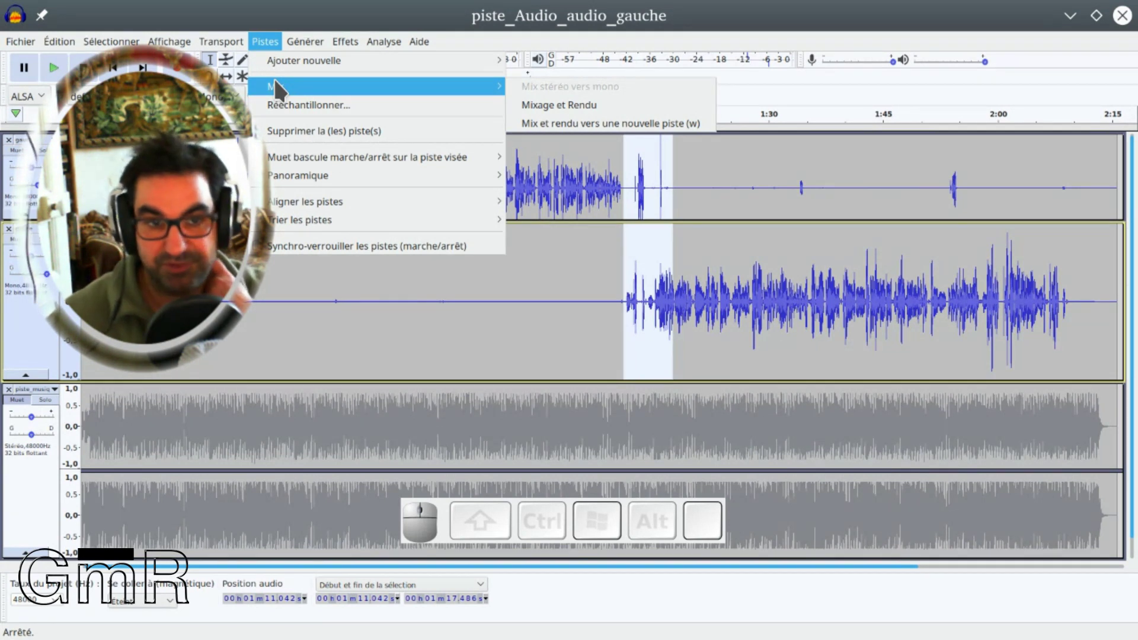
{"action": "left_click", "coordinate": [596, 229]}
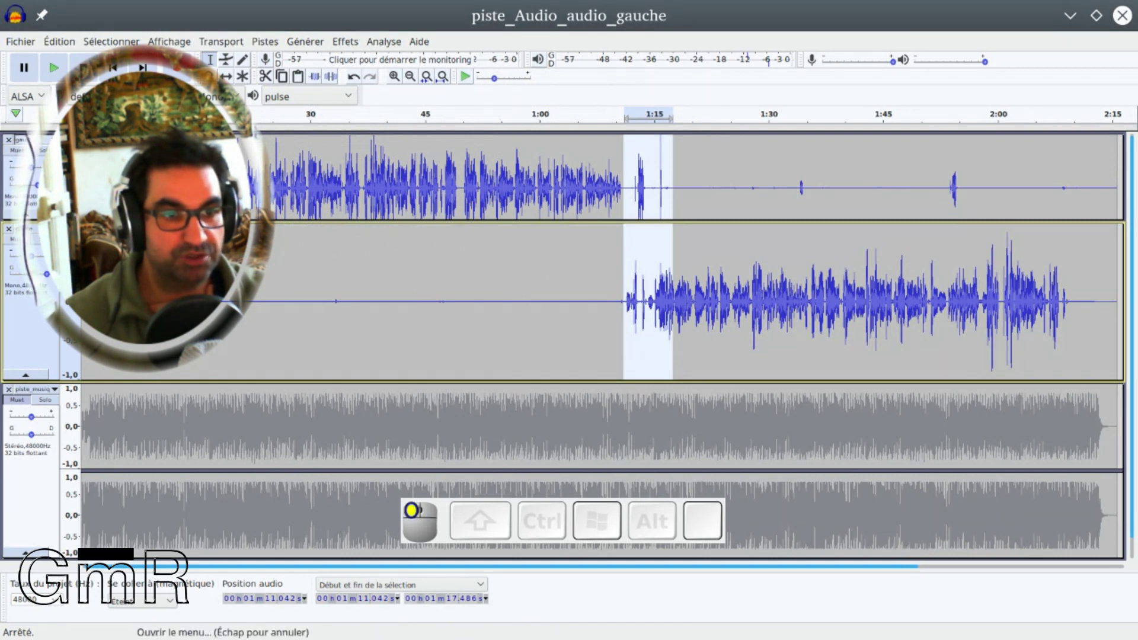
- Join the gauche and droite mono tracks into one stereo track
{"action": "left_click", "coordinate": [30, 140]}
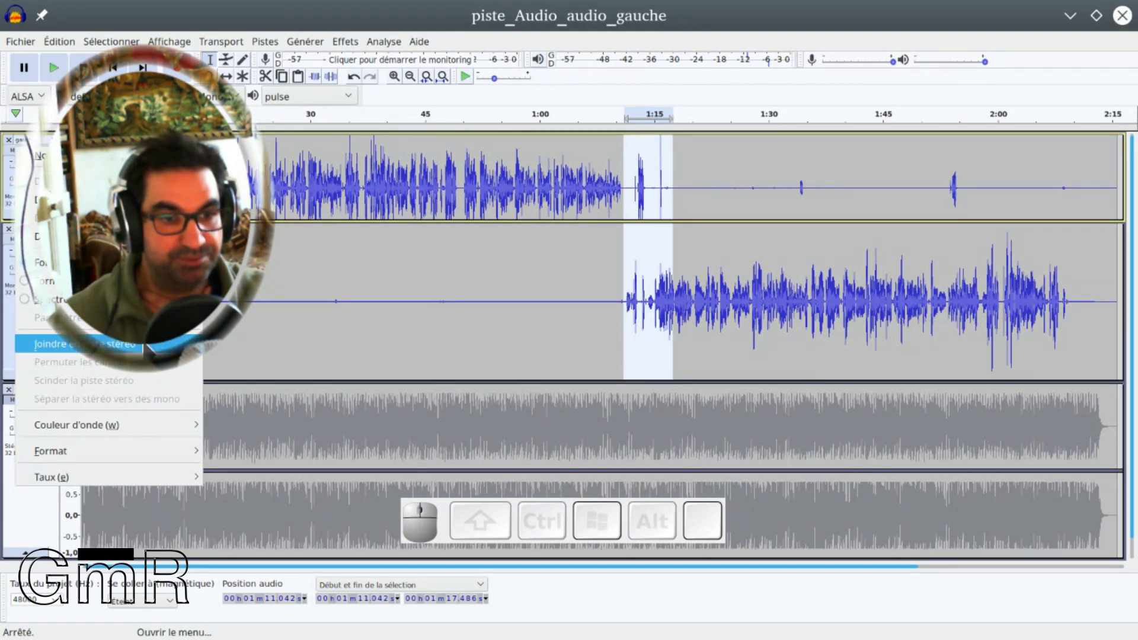
{"action": "left_click", "coordinate": [145, 345]}
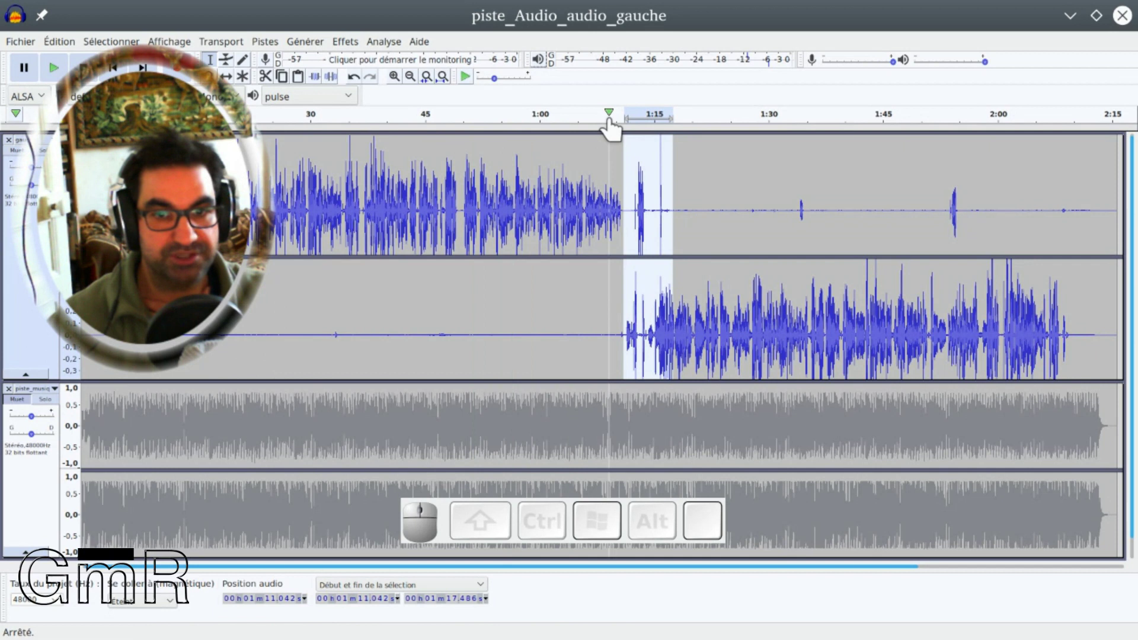
- Listen to the joined voices through the handover, starting at about 1:07
{"action": "left_click", "coordinate": [592, 115]}
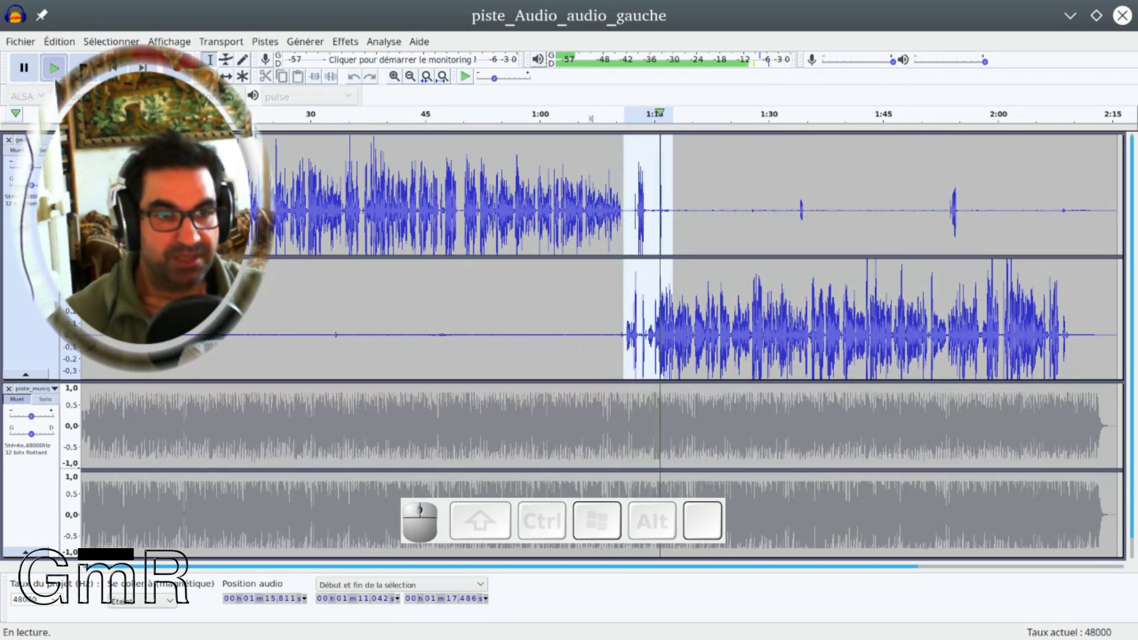
{"action": "key", "text": "space"}
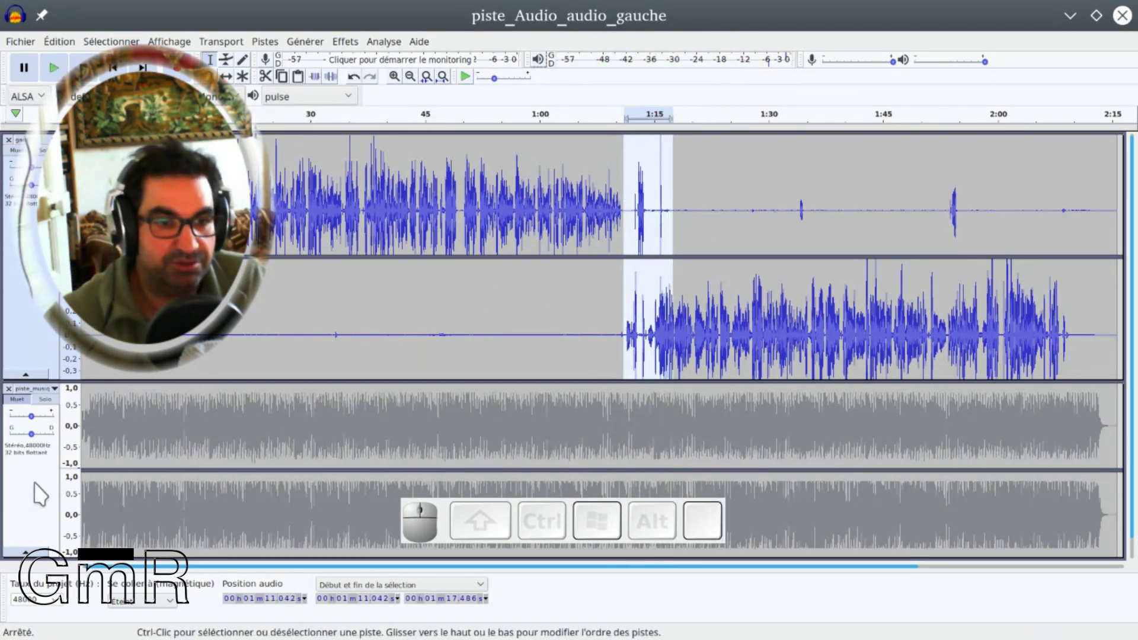
- Unmute the background music track and move it above the stereo voice track
{"action": "left_click", "coordinate": [19, 399]}
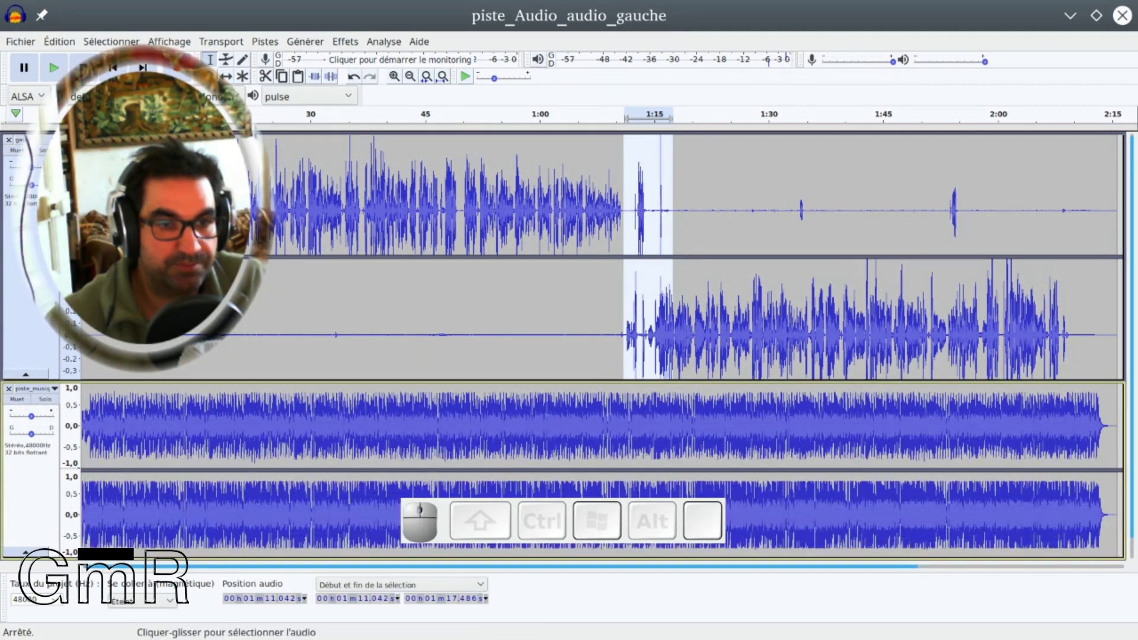
{"action": "left_click", "coordinate": [45, 490]}
{"action": "left_click_drag", "start_coordinate": [45, 490], "coordinate": [77, 356]}
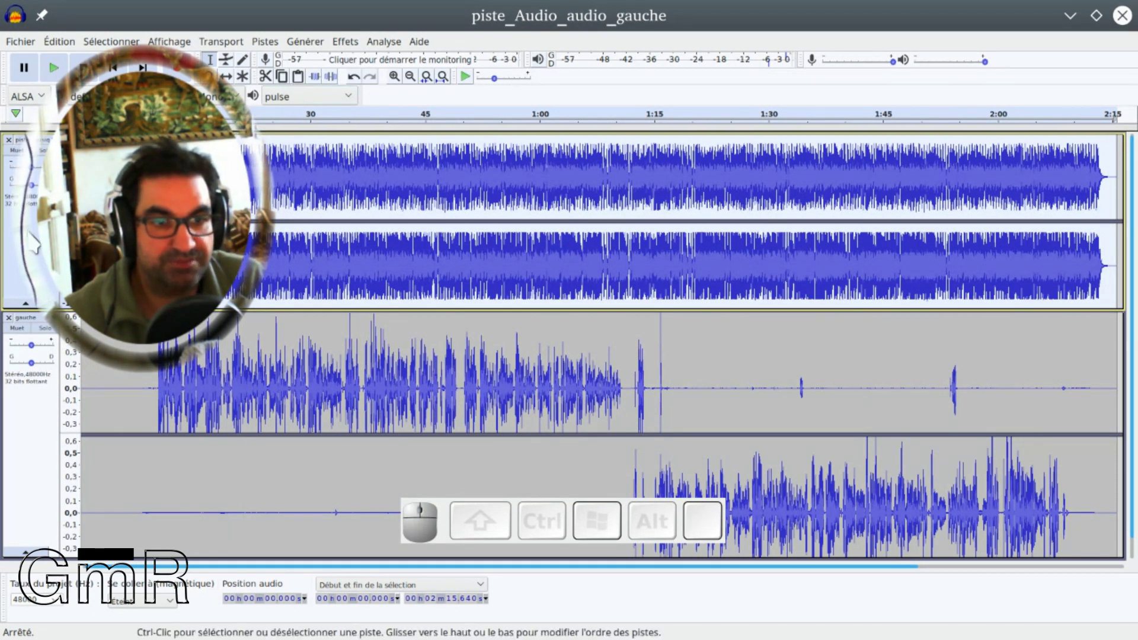
- Set Auto Duck's outer fade-down to 0,05 s and outer fade-up to 0,12 s for the music track, preview it and close without applying
{"action": "left_click", "coordinate": [346, 41]}
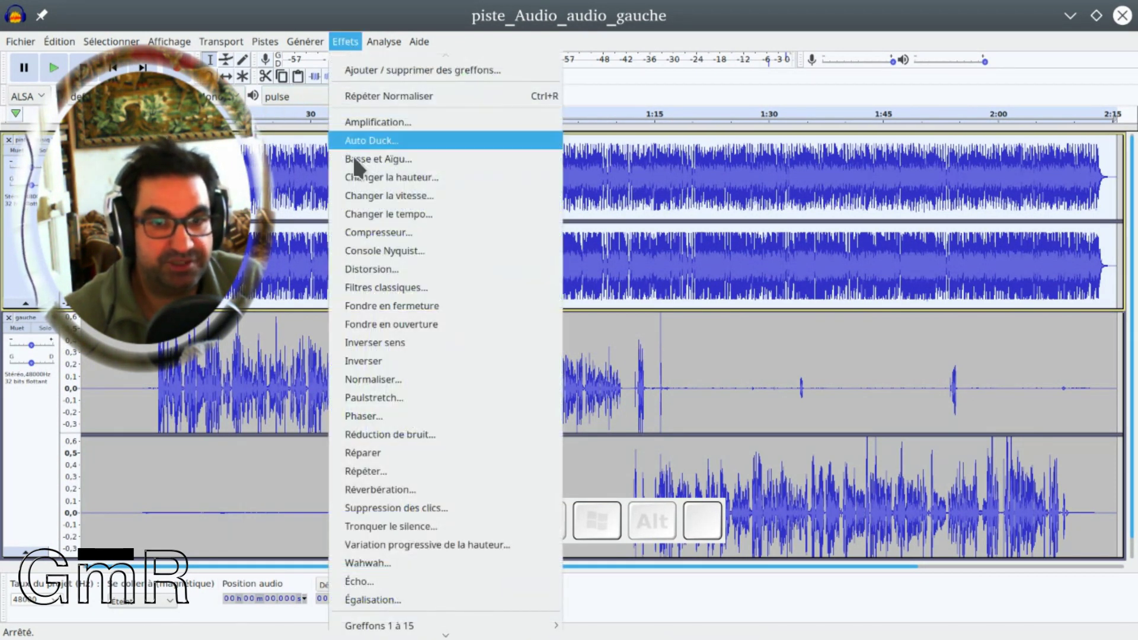
{"action": "left_click", "coordinate": [396, 140]}
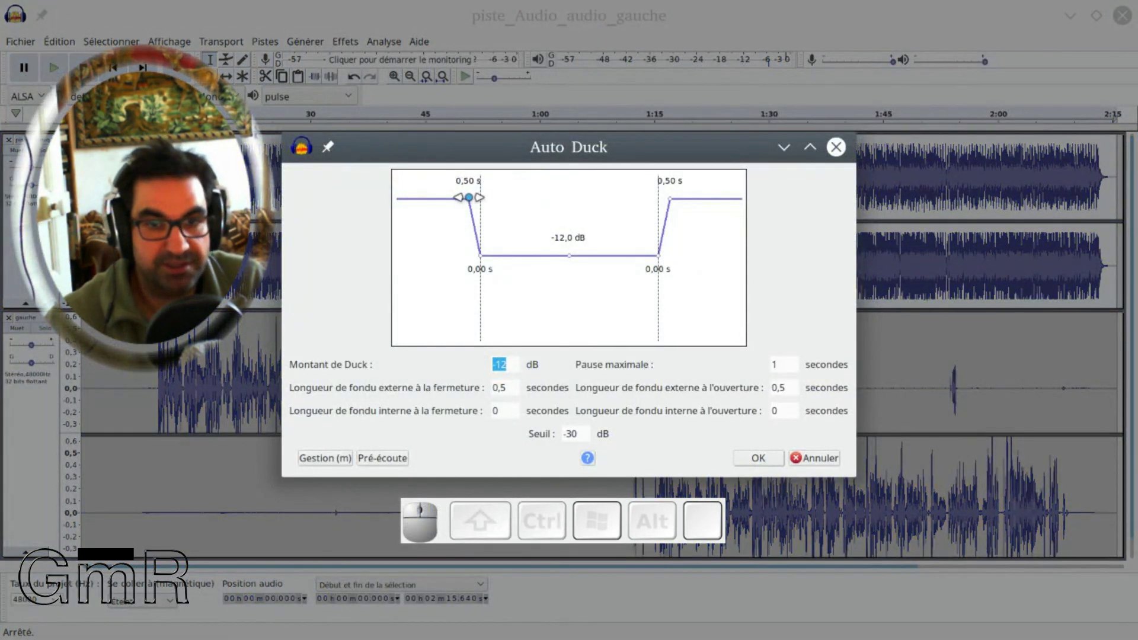
{"action": "left_click_drag", "start_coordinate": [472, 197], "coordinate": [475, 196]}
{"action": "left_click_drag", "start_coordinate": [667, 202], "coordinate": [662, 200]}
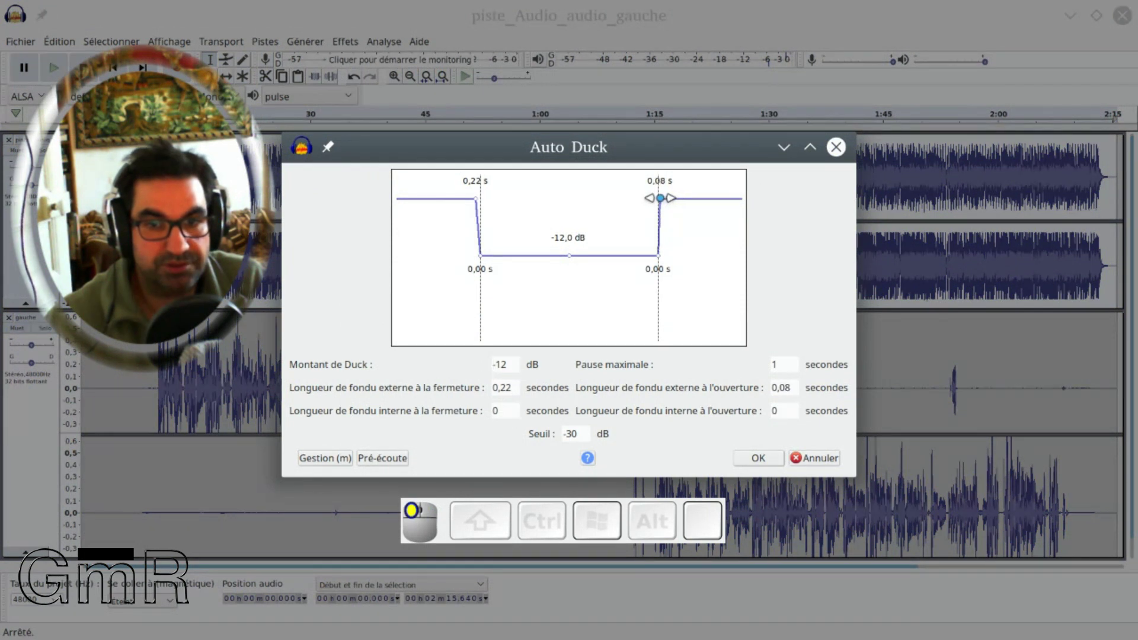
{"action": "left_click_drag", "start_coordinate": [476, 199], "coordinate": [480, 199]}
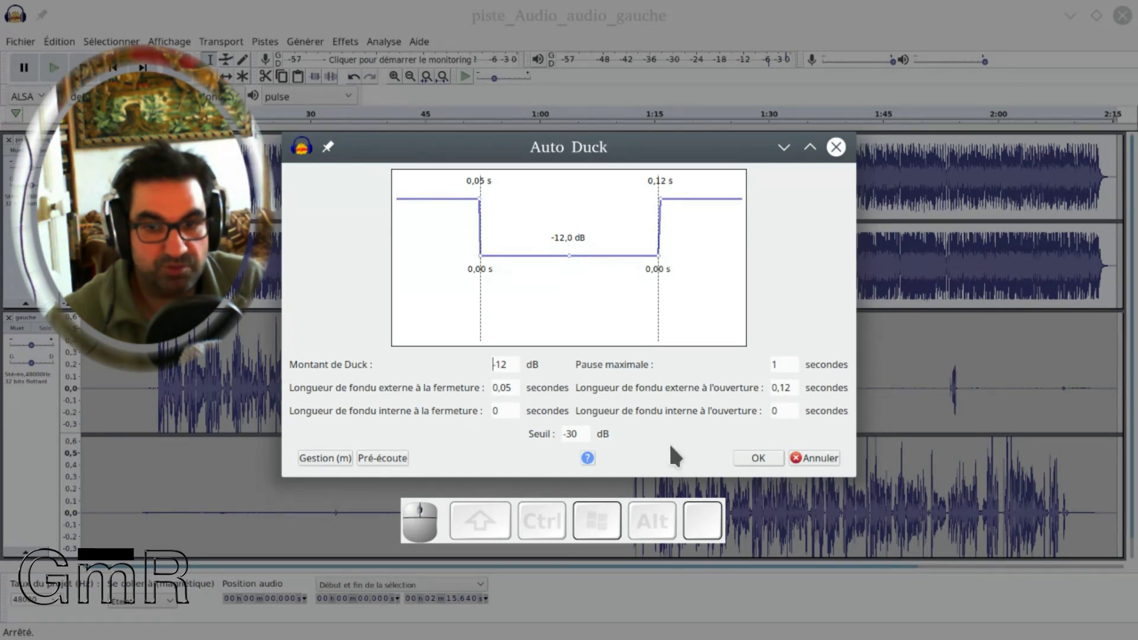
{"action": "left_click", "coordinate": [386, 458]}
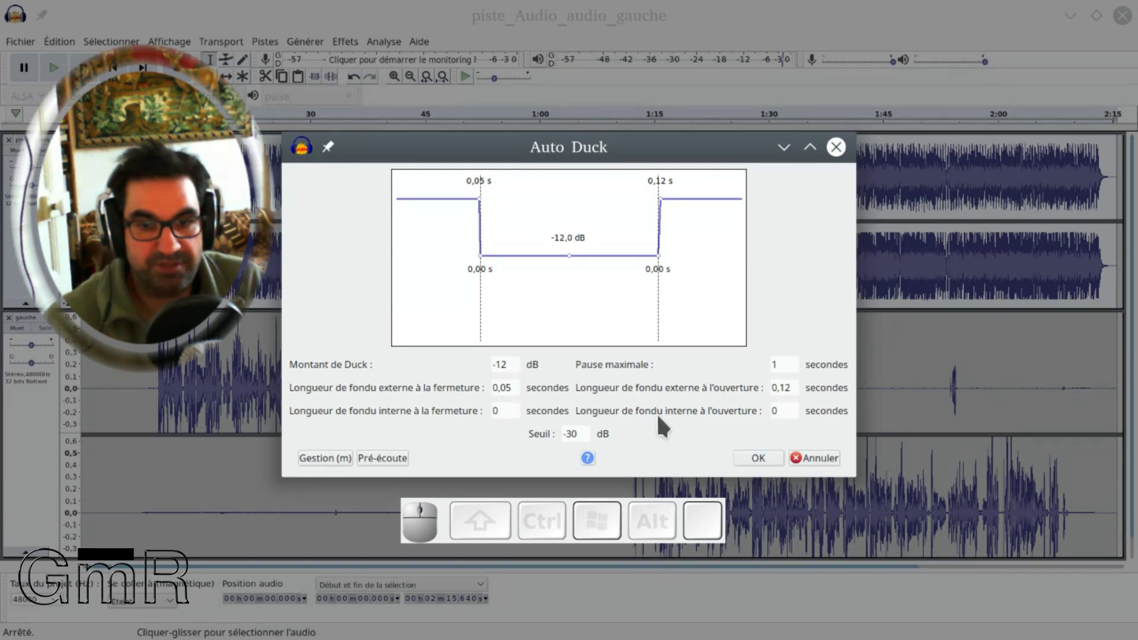
{"action": "left_click", "coordinate": [801, 462]}
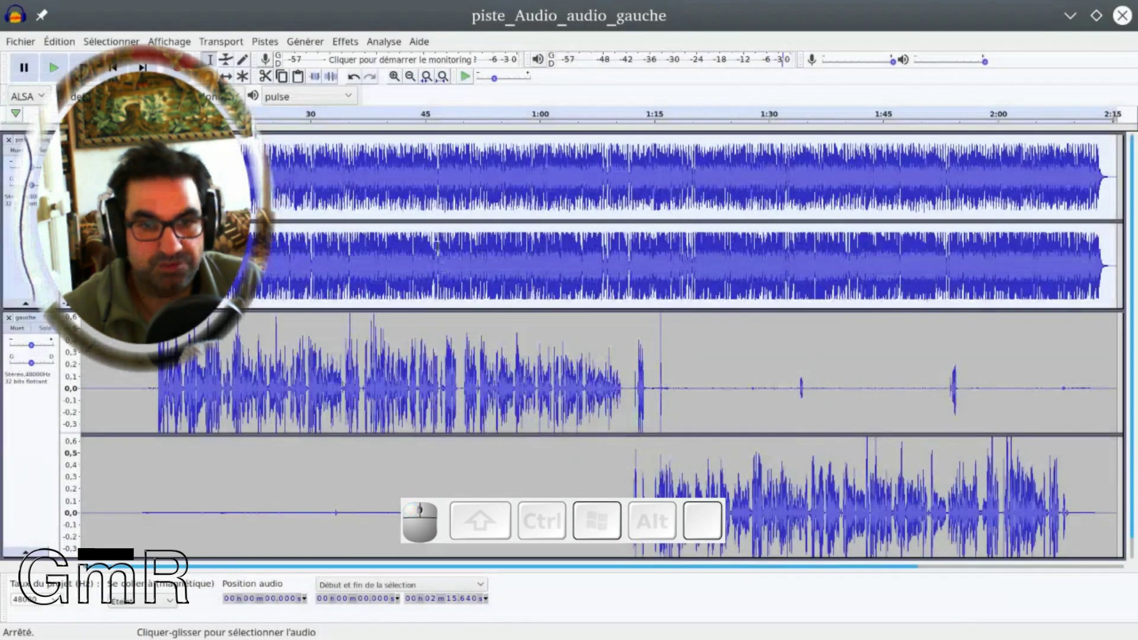
- Try to apply Auto Duck to the passage from about 0:41 to 0:55 across both the music and voice tracks
{"action": "left_click", "coordinate": [412, 142]}
{"action": "left_click_drag", "start_coordinate": [385, 110], "coordinate": [475, 115]}
{"action": "key", "text": "space"}
{"action": "left_click_drag", "start_coordinate": [393, 173], "coordinate": [498, 422]}
{"action": "left_click", "coordinate": [345, 41]}
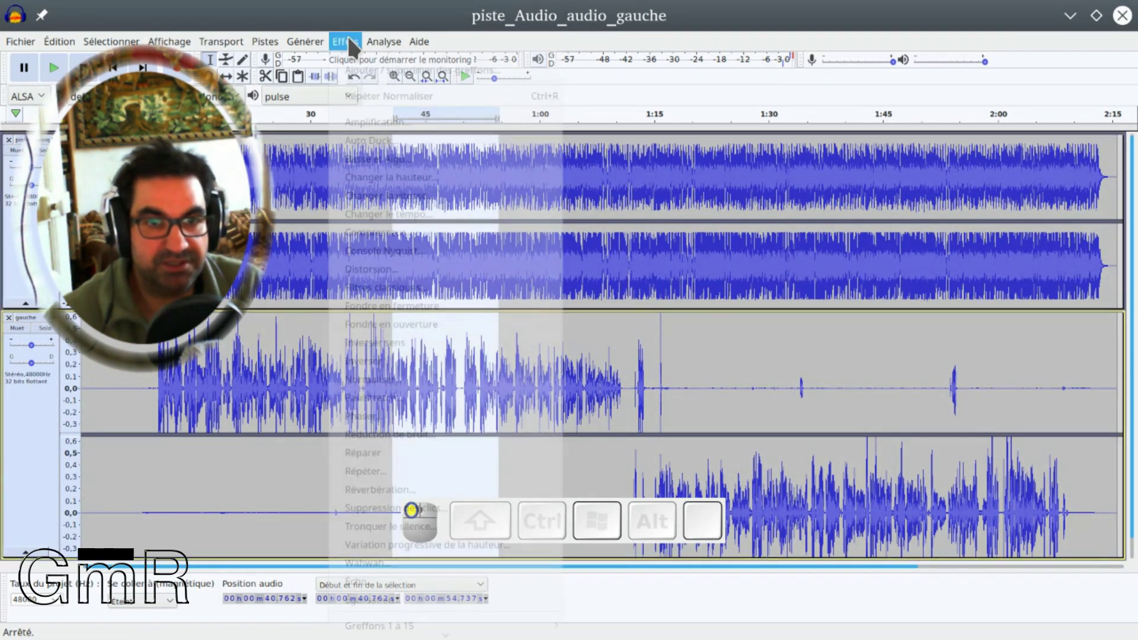
{"action": "left_click", "coordinate": [368, 146]}
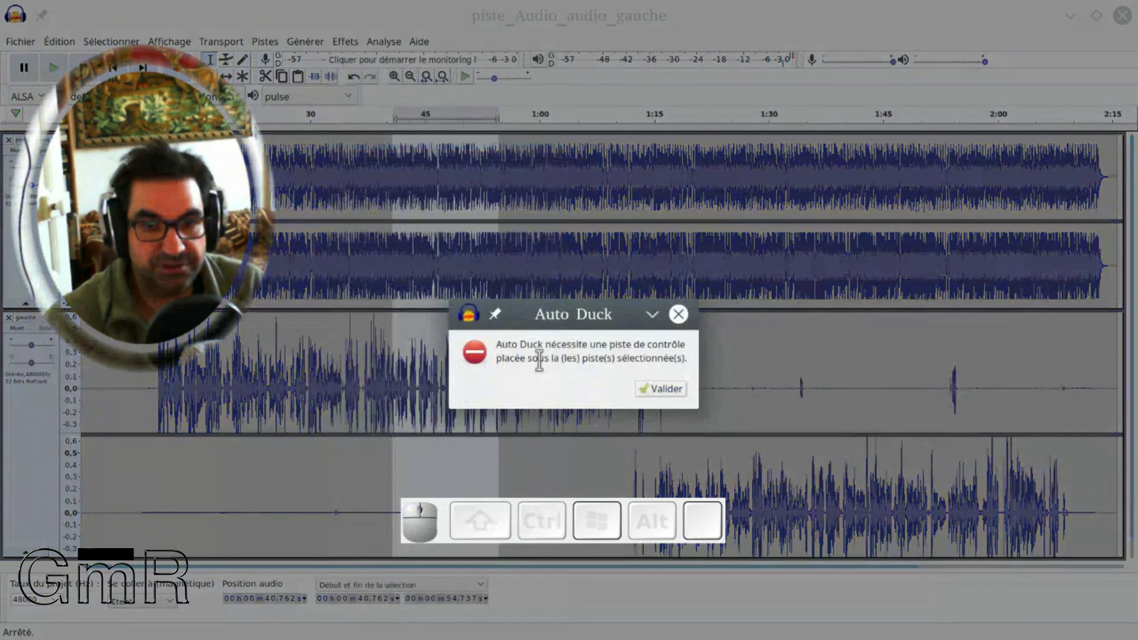
{"action": "left_click", "coordinate": [676, 390]}
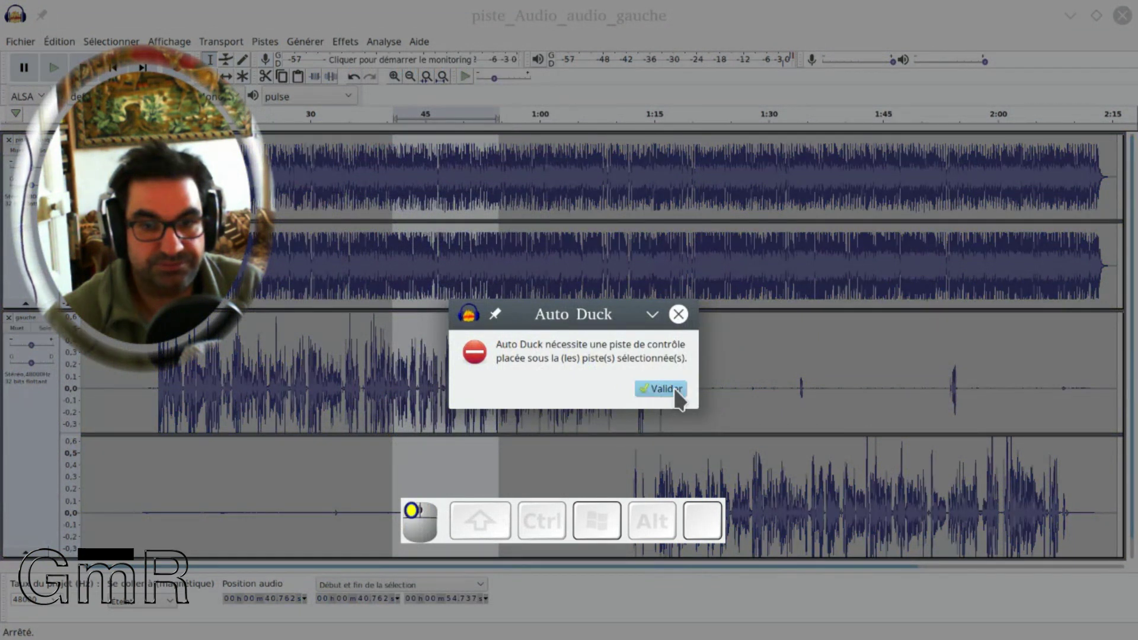
- Apply Auto Duck to the whole music track with -12 dB reduction, -30 dB threshold and outer fades of 0,05 s and 0,12 s
{"action": "left_click", "coordinate": [29, 261]}
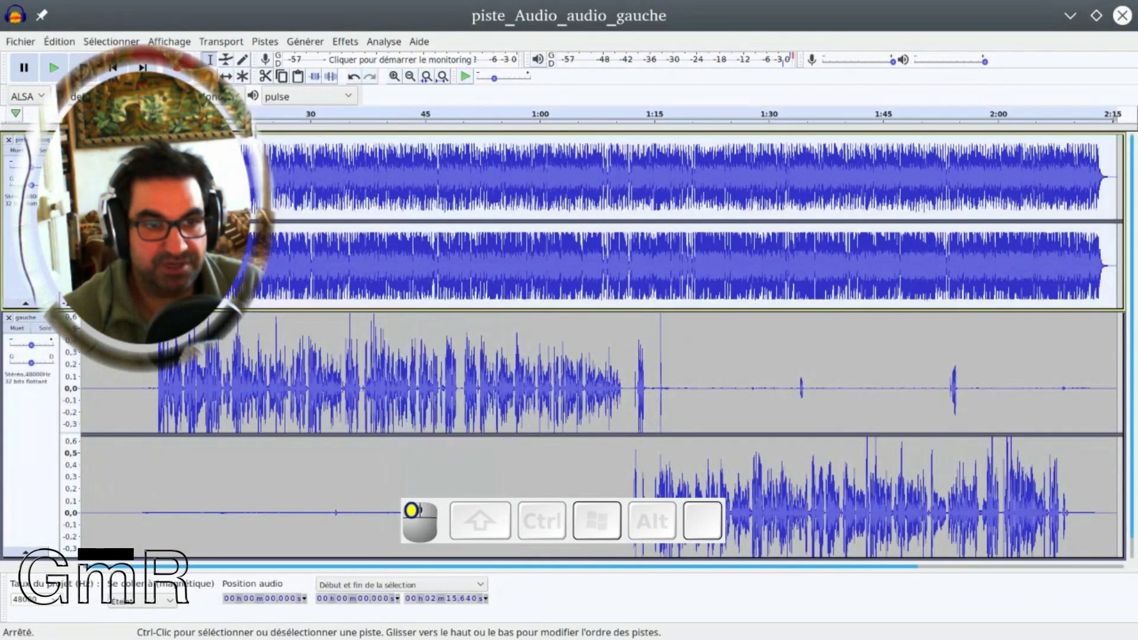
{"action": "left_click", "coordinate": [346, 42]}
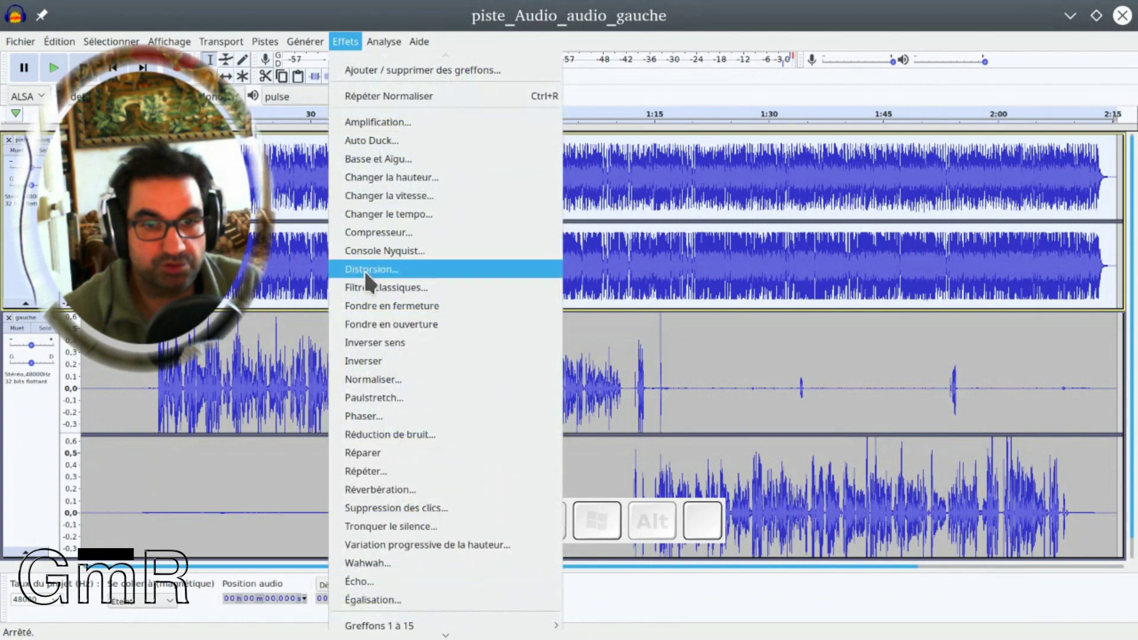
{"action": "left_click", "coordinate": [372, 143]}
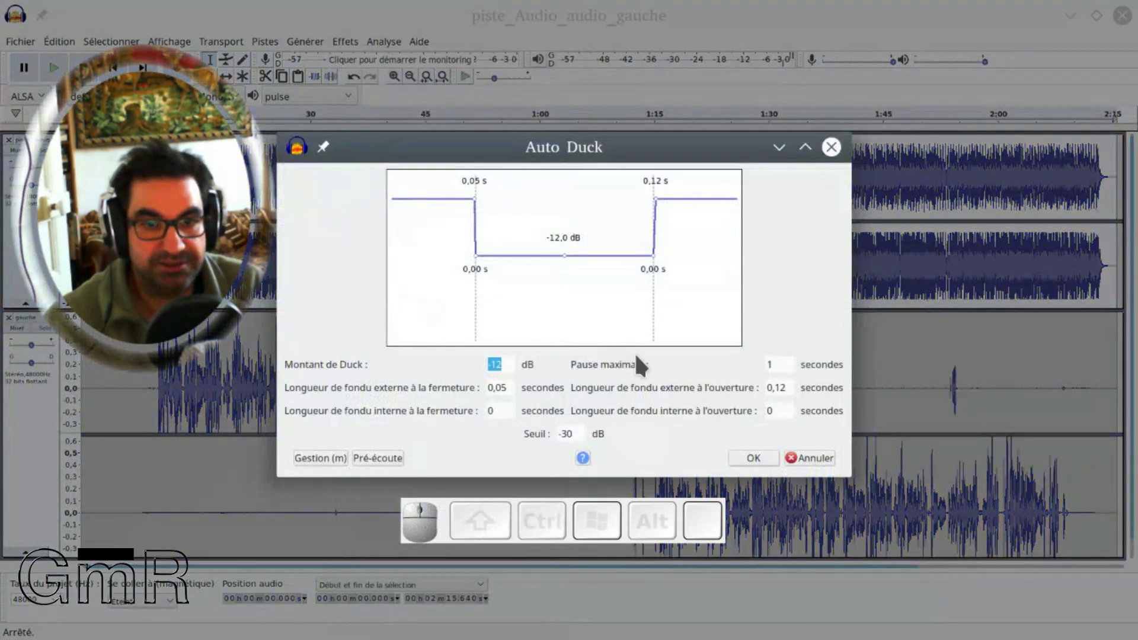
{"action": "left_click", "coordinate": [764, 454]}
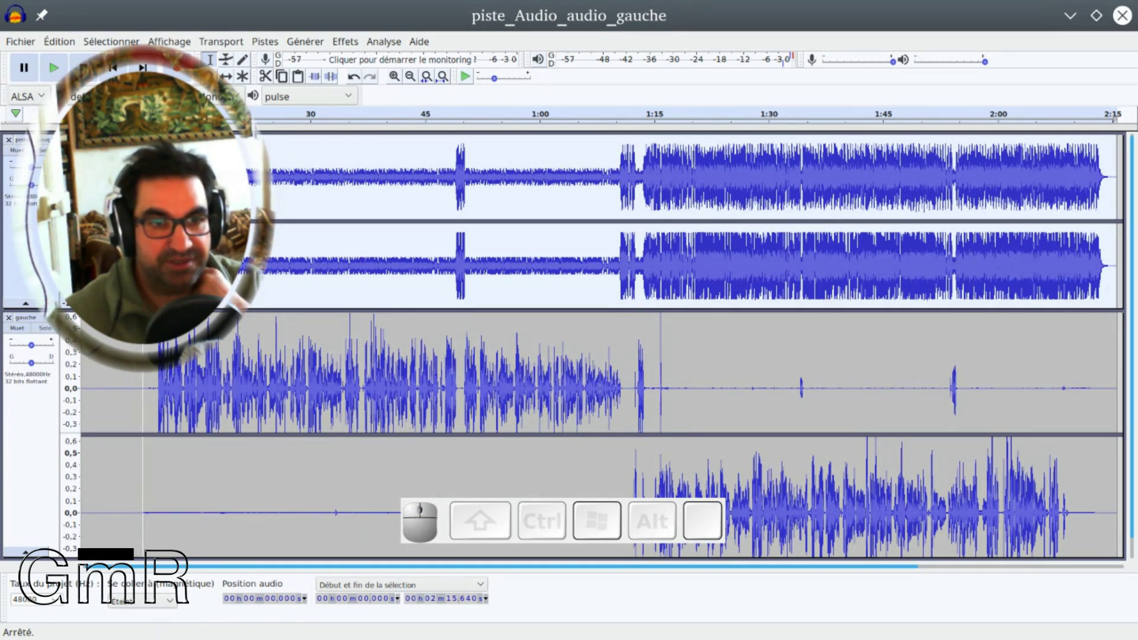
- Listen to the ducked mix from about 0:08 and make a first adjustment to the music track's gain
{"action": "left_click", "coordinate": [142, 116]}
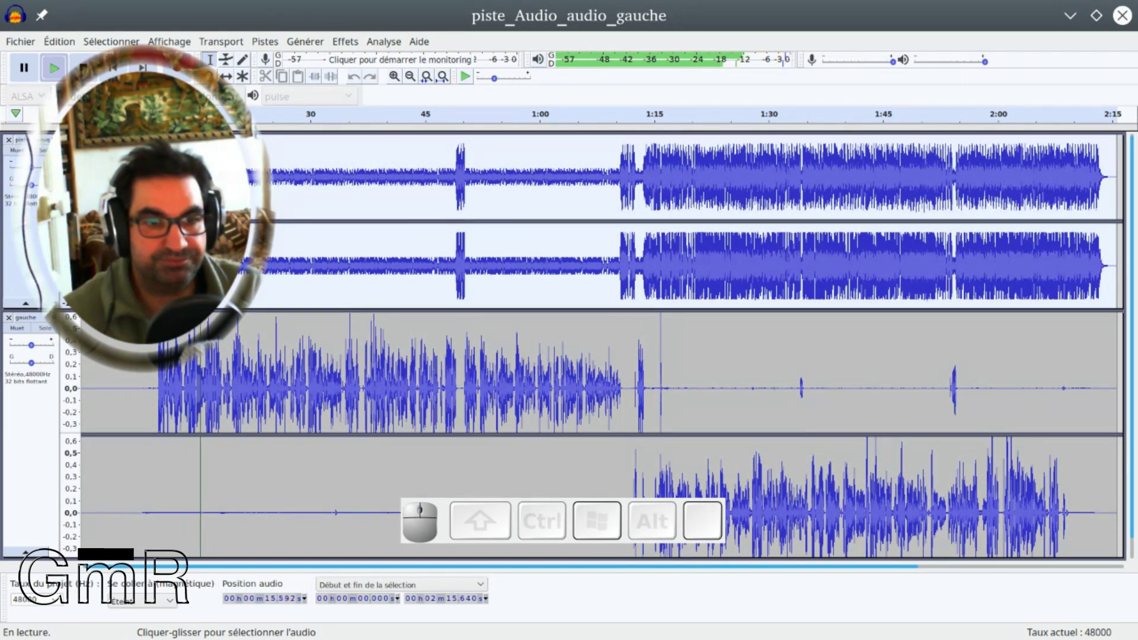
{"action": "key", "text": "space"}
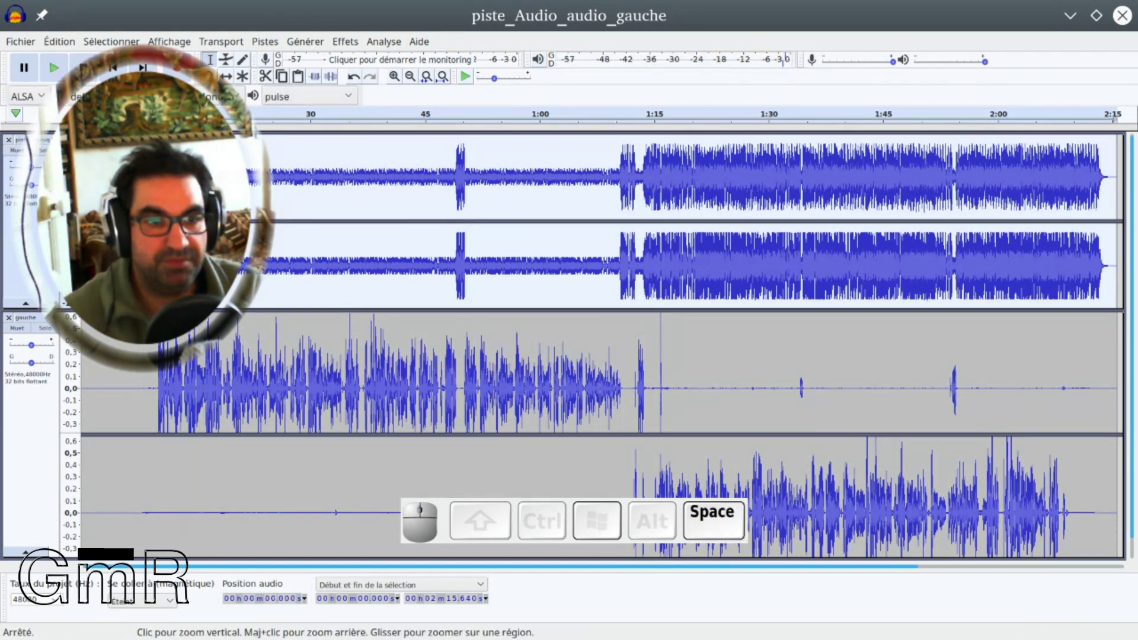
{"action": "left_click", "coordinate": [33, 168]}
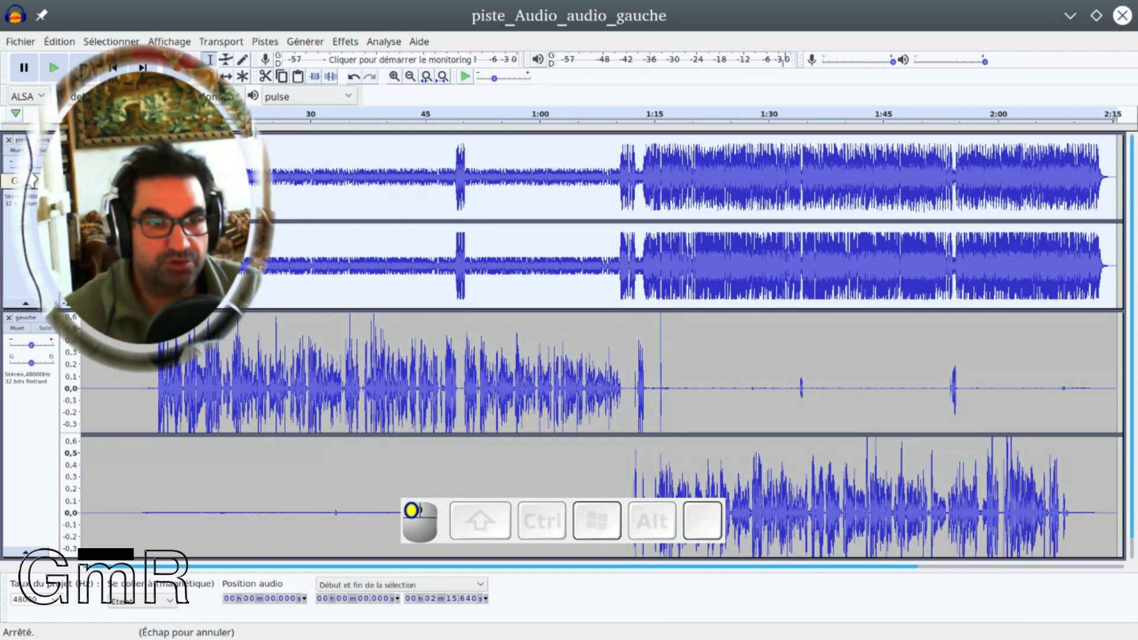
{"action": "left_click_drag", "start_coordinate": [34, 181], "coordinate": [34, 181]}
{"action": "key", "text": "space"}
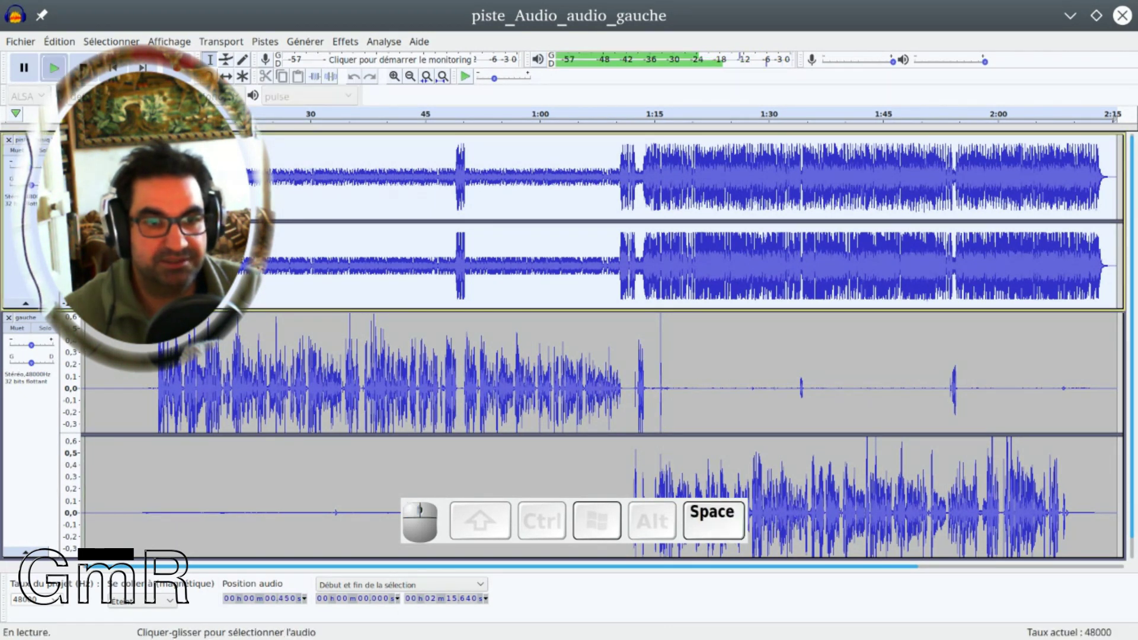
- Fine-tune the music track's gain while playing the passage around 0:20, and listen again from about 0:07
{"action": "left_click", "coordinate": [190, 178]}
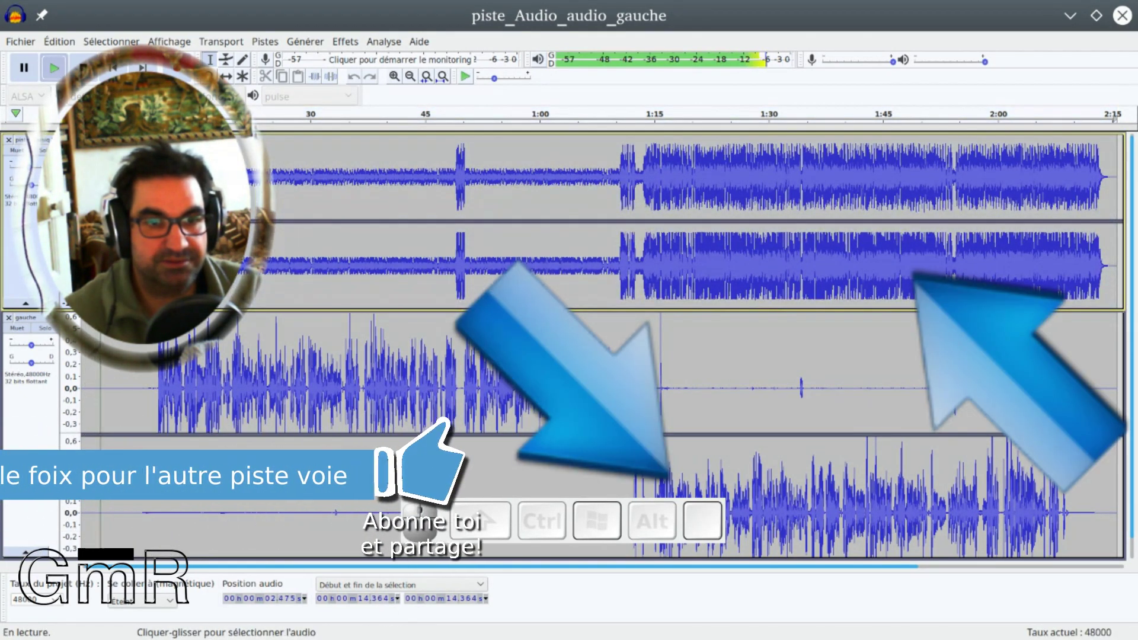
{"action": "key", "text": "space"}
{"action": "left_click", "coordinate": [350, 154]}
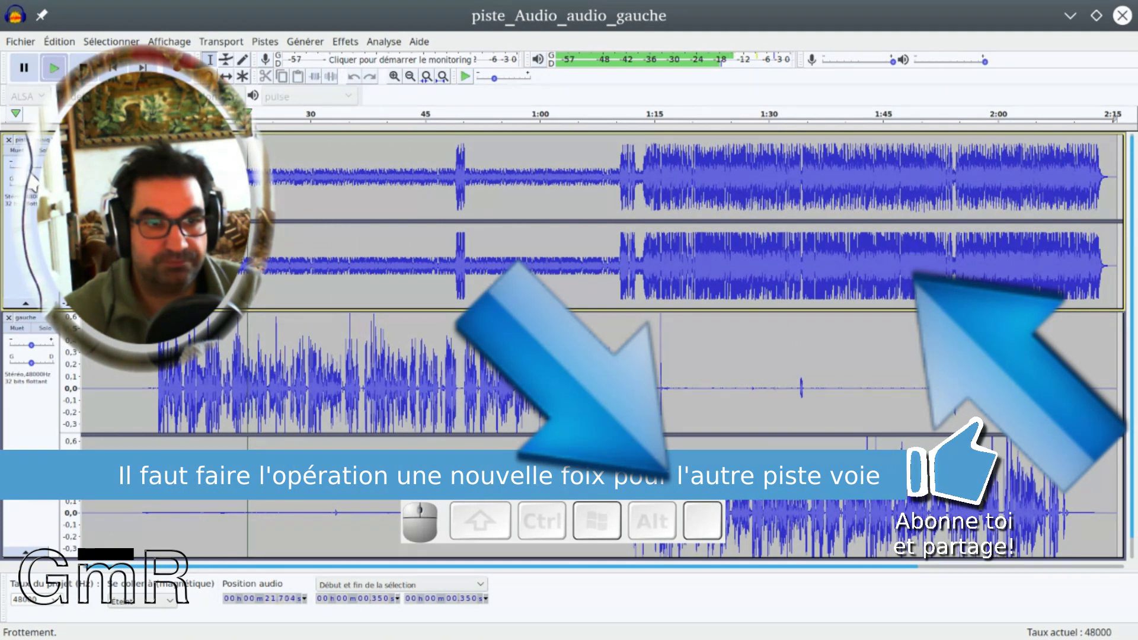
{"action": "left_click_drag", "start_coordinate": [31, 168], "coordinate": [30, 175]}
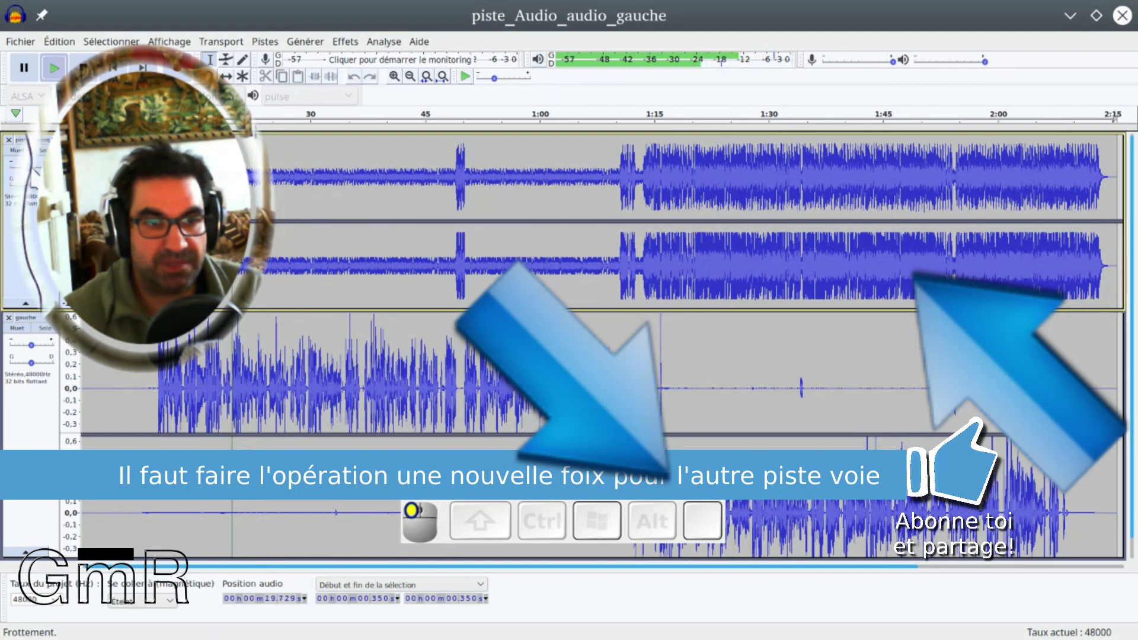
{"action": "key", "text": "space"}
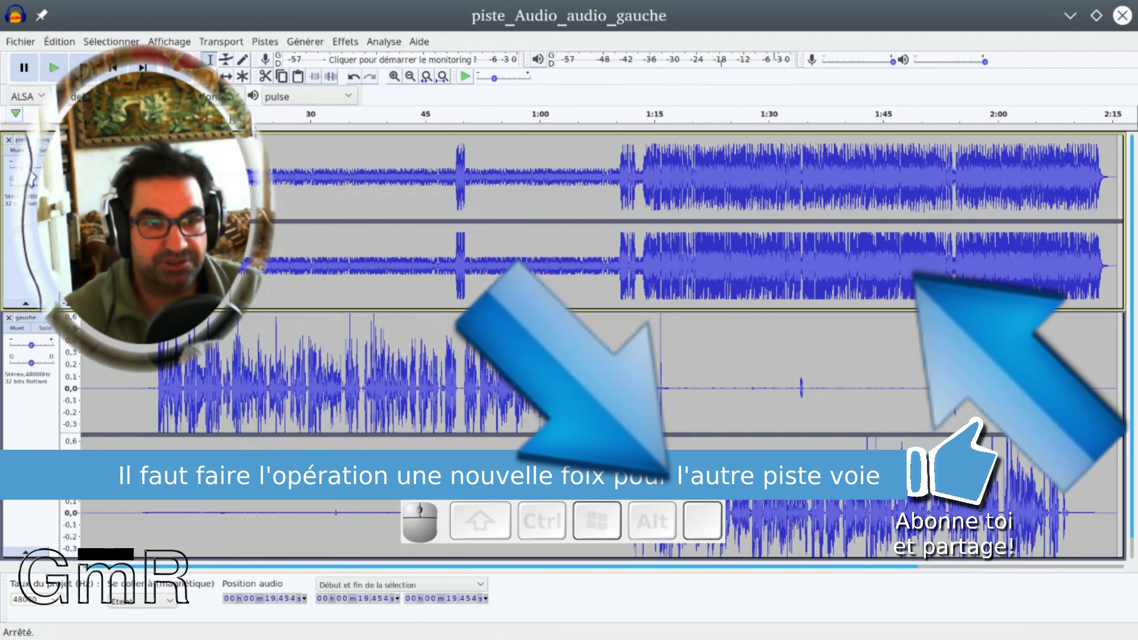
{"action": "left_click_drag", "start_coordinate": [33, 179], "coordinate": [34, 178]}
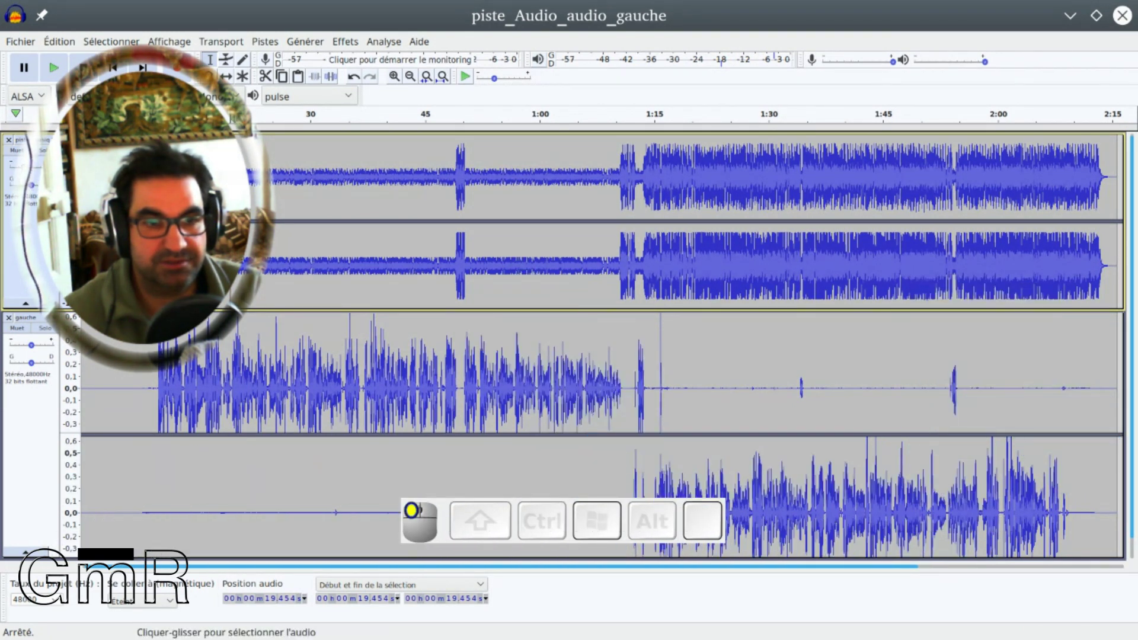
{"action": "key", "text": "space"}
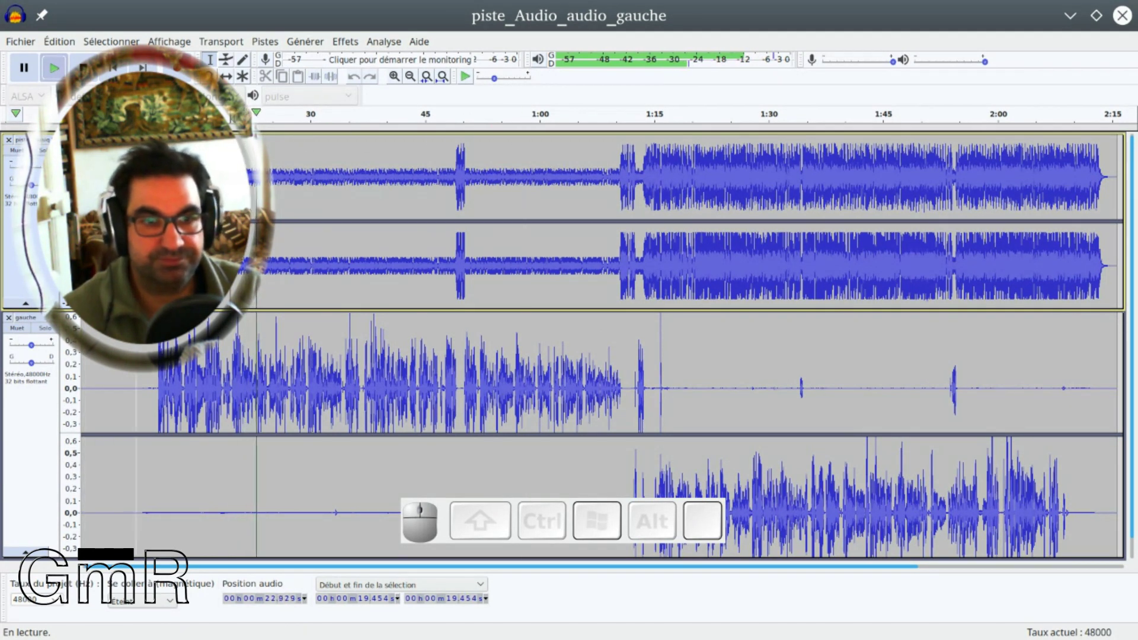
{"action": "left_click", "coordinate": [132, 114]}
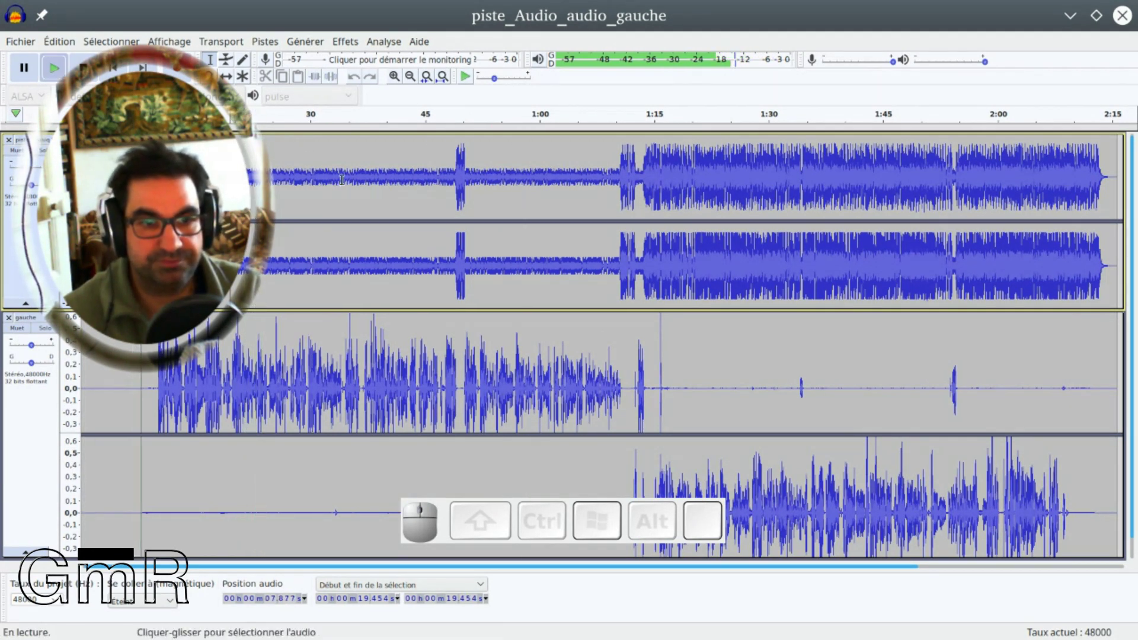
{"action": "key", "text": "space"}
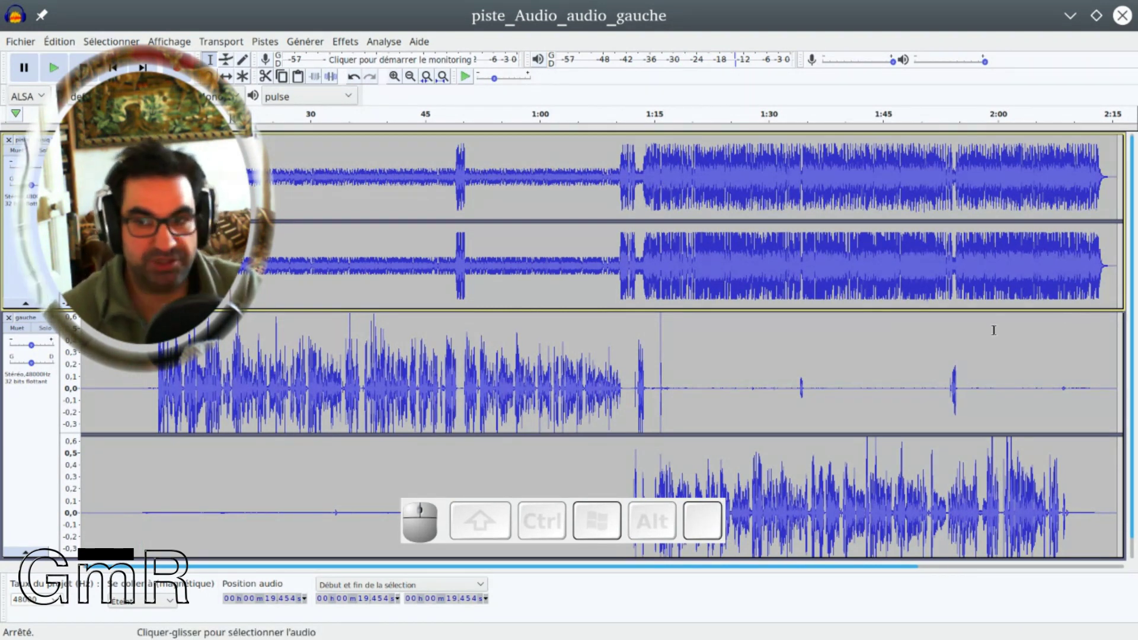
- Export the mix as an Ogg Vorbis file named son_traitee in the rushs folder, accepting the stereo mixdown and the existing metadata
{"action": "left_click", "coordinate": [20, 42]}
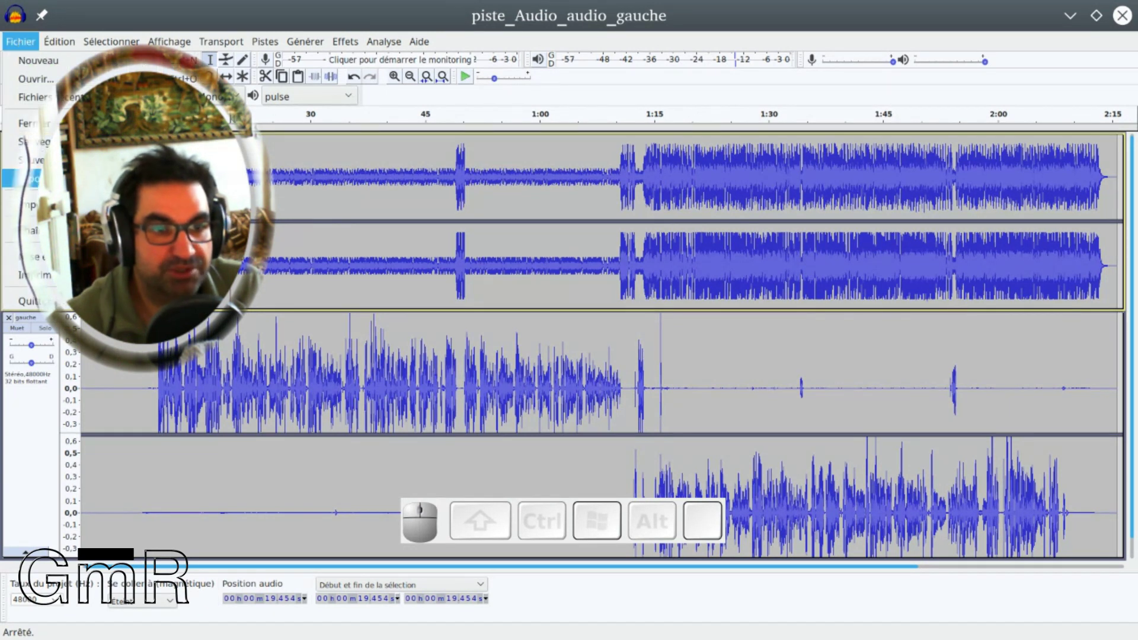
{"action": "mouse_move", "coordinate": [30, 178]}
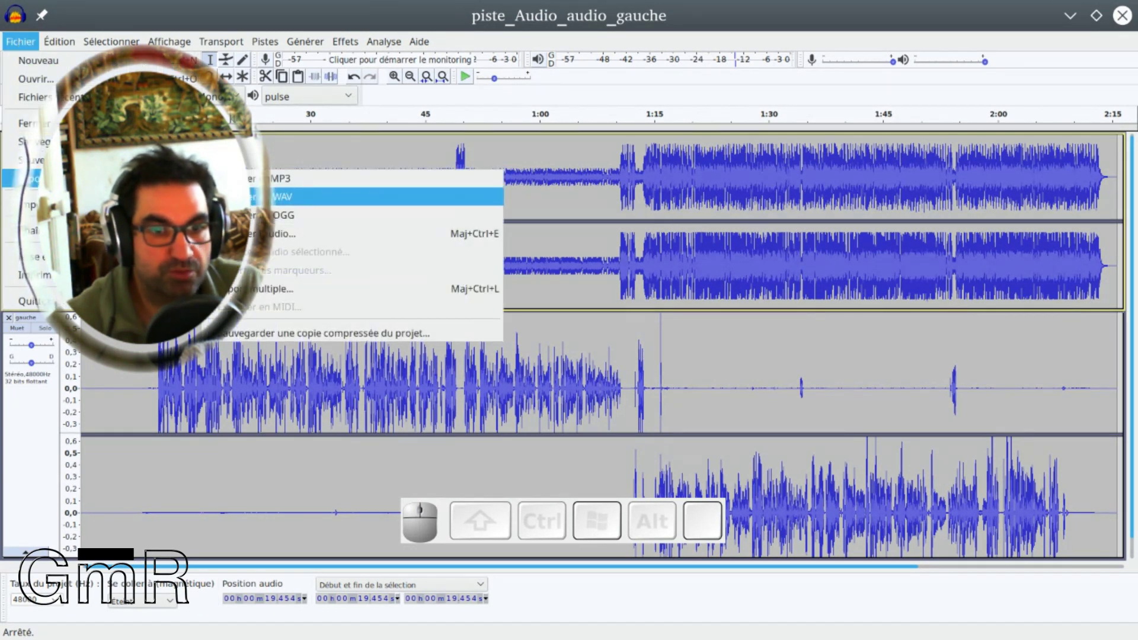
{"action": "left_click", "coordinate": [273, 214]}
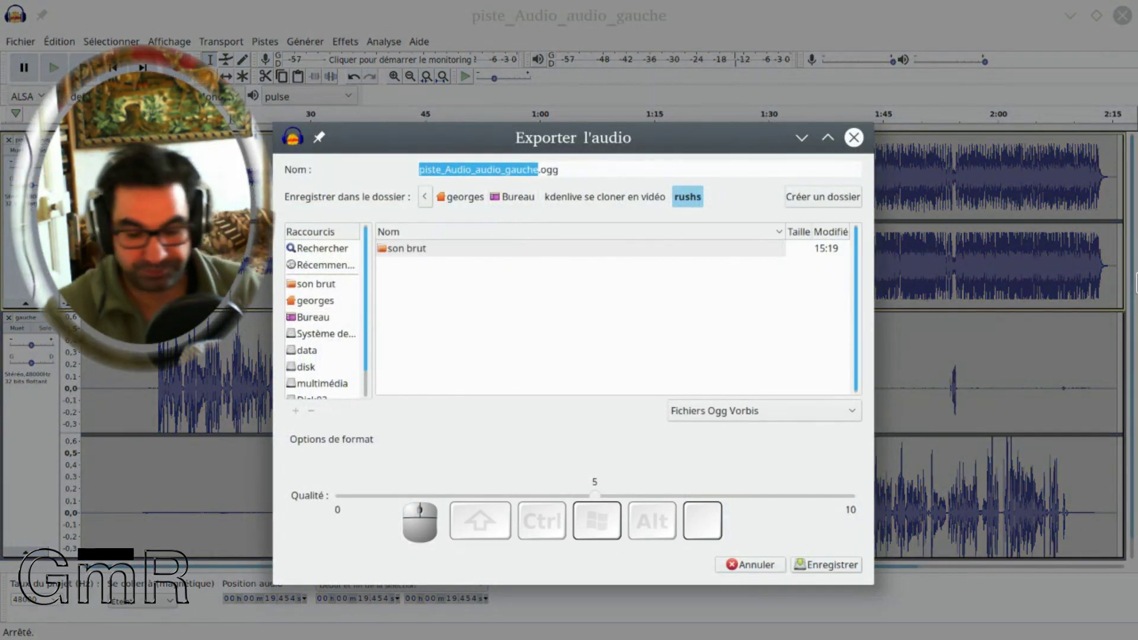
{"action": "key", "text": "BackSpace"}
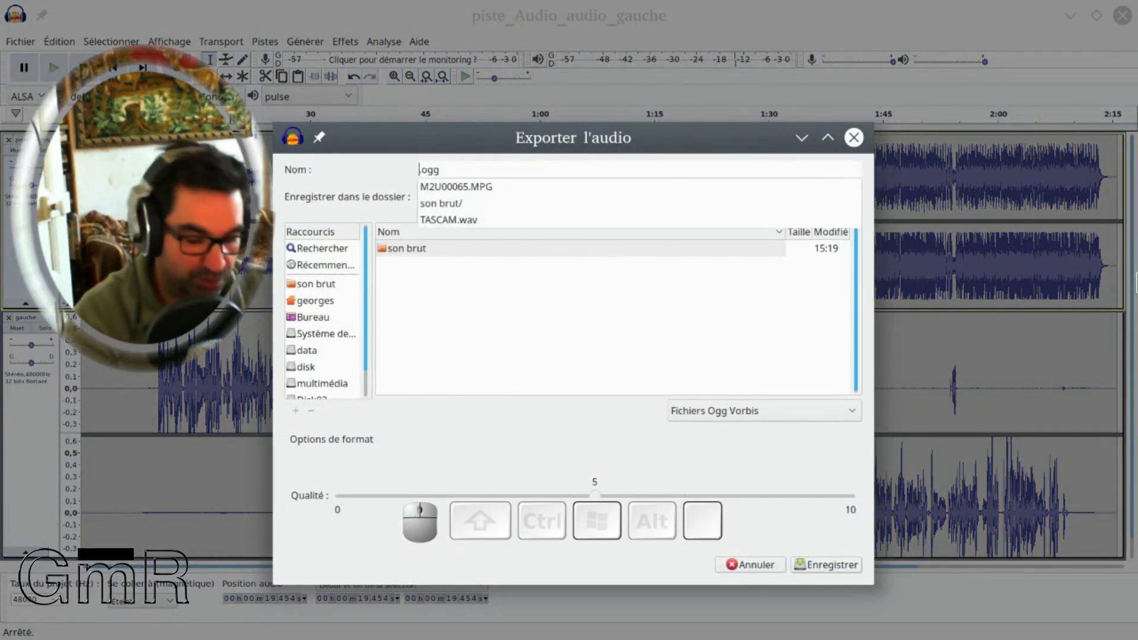
{"action": "type", "text": "son_"}
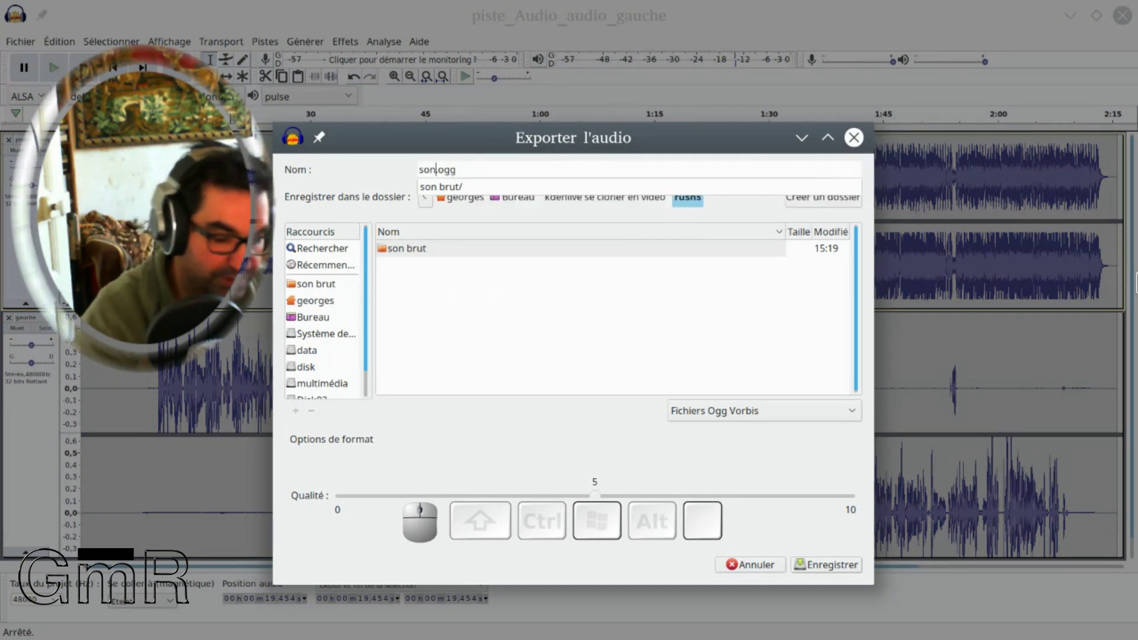
{"action": "type", "text": "trait"}
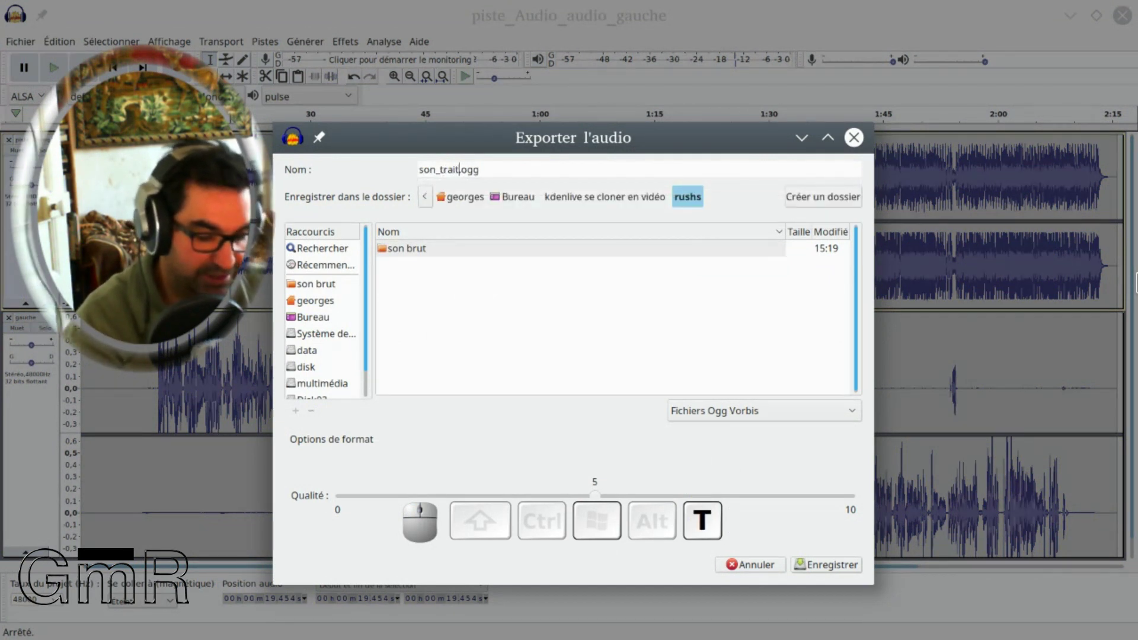
{"action": "type", "text": "ee"}
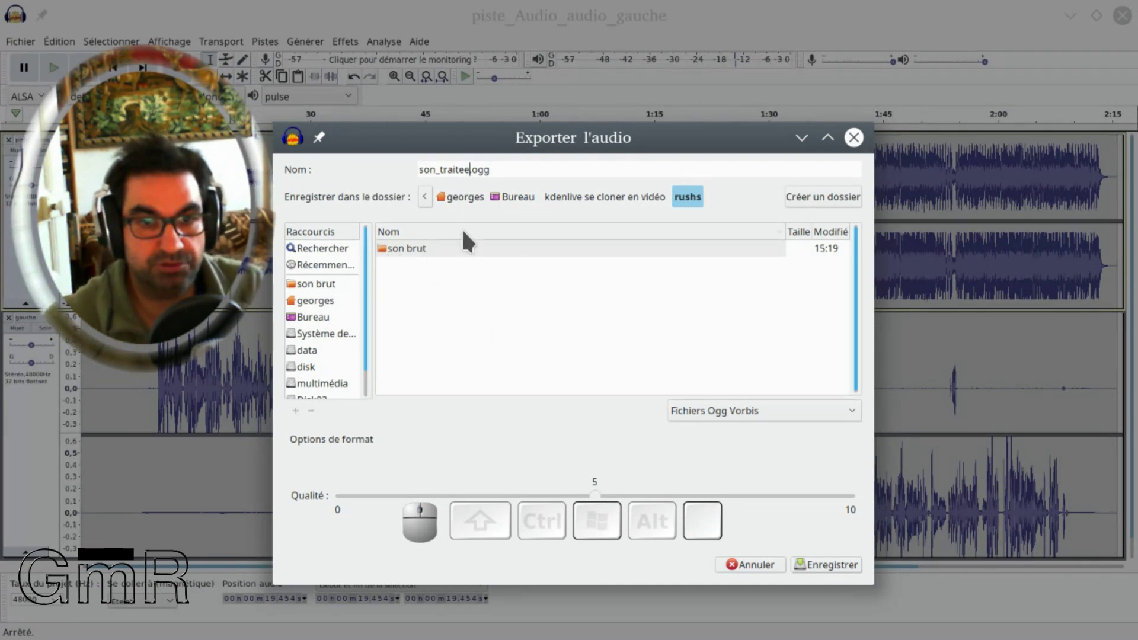
{"action": "left_click", "coordinate": [828, 569]}
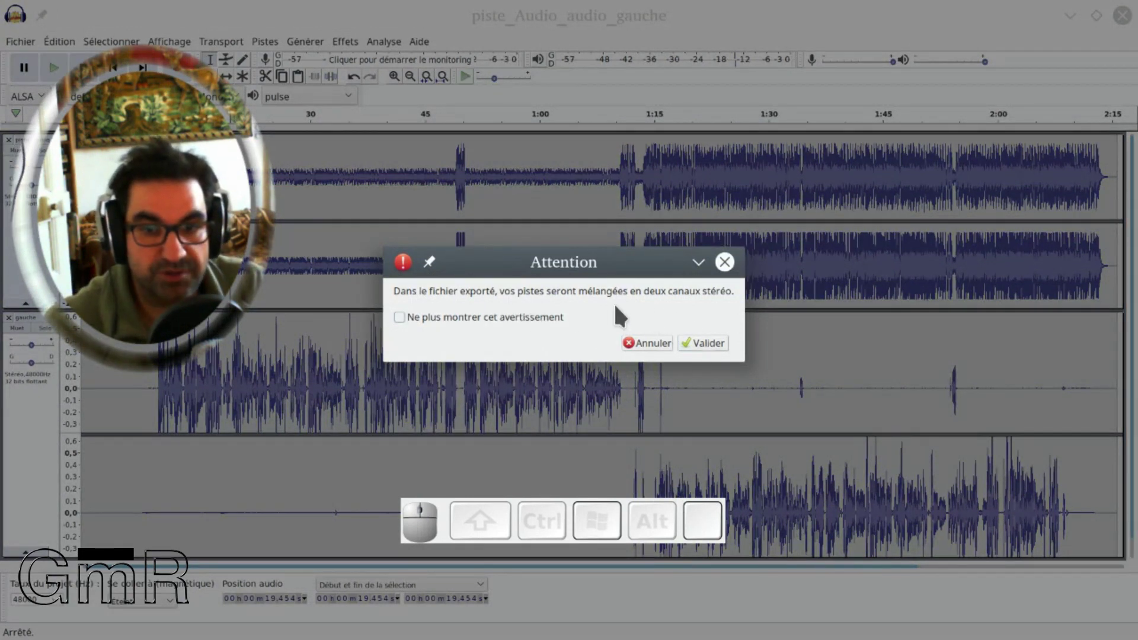
{"action": "left_click", "coordinate": [709, 344]}
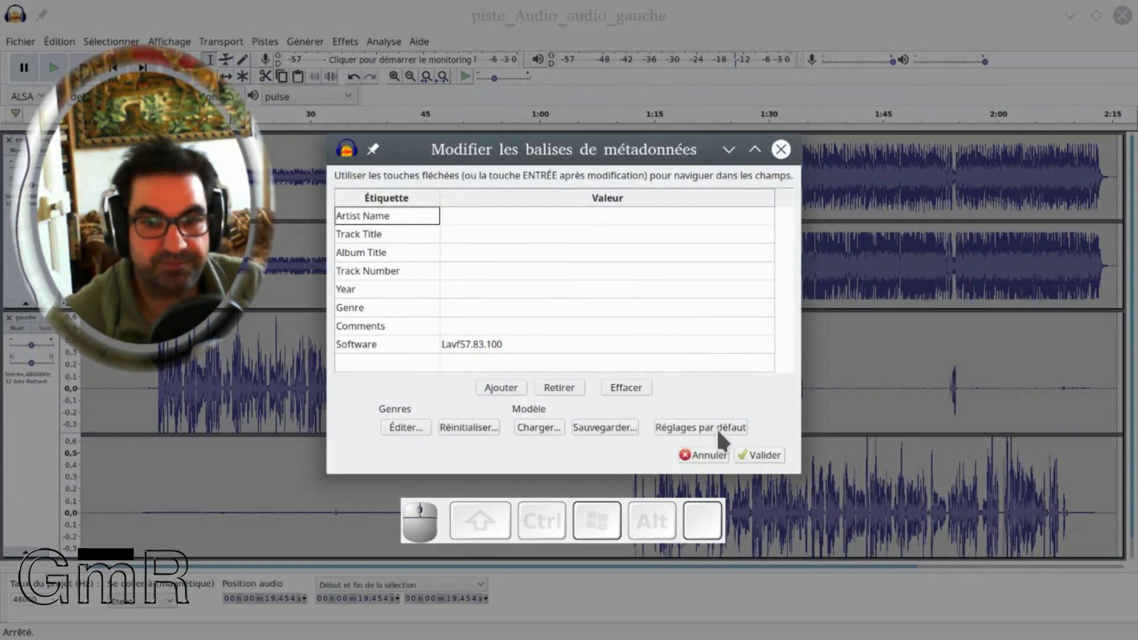
{"action": "left_click", "coordinate": [768, 454]}
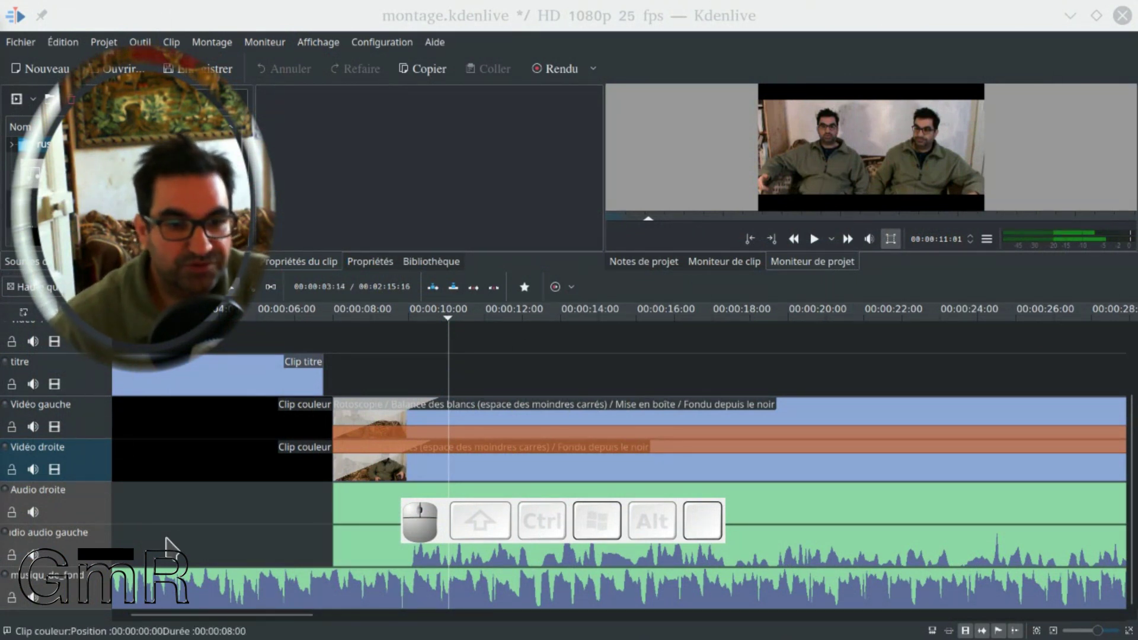
- Switch to Kdenlive and delete the two TASCAM.wav clips and the background music clip from the audio tracks
{"action": "scroll", "coordinate": [172, 539], "scroll_direction": "right", "scroll_amount": 1}
{"action": "scroll", "coordinate": [176, 535], "scroll_direction": "left", "scroll_amount": 2}
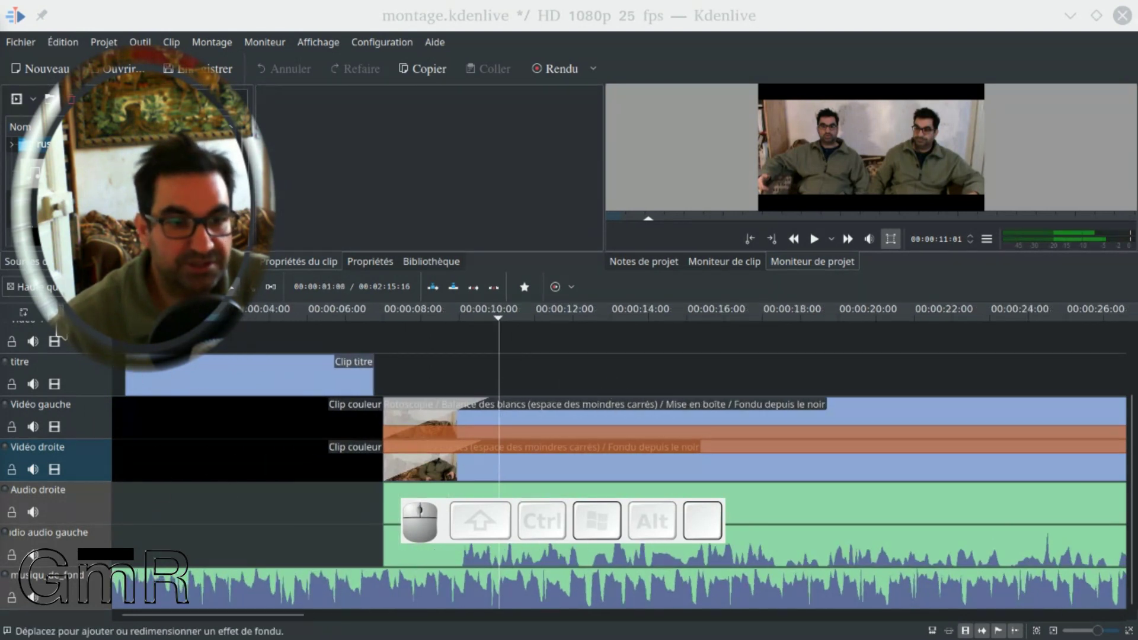
{"action": "left_click", "coordinate": [23, 311]}
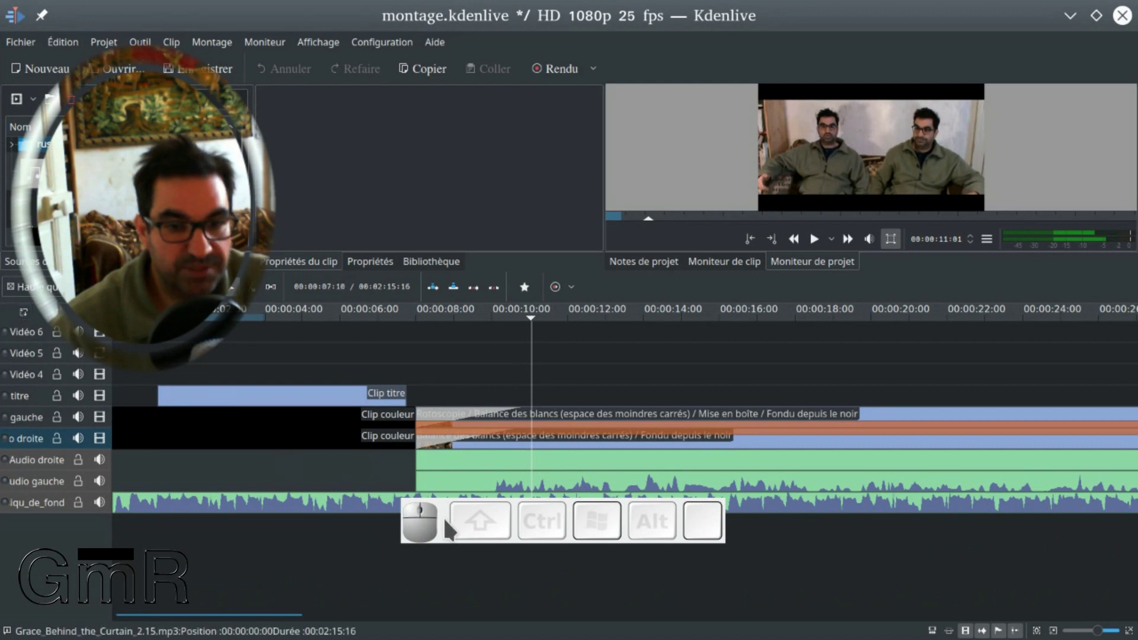
{"action": "left_click_drag", "start_coordinate": [446, 529], "coordinate": [458, 600]}
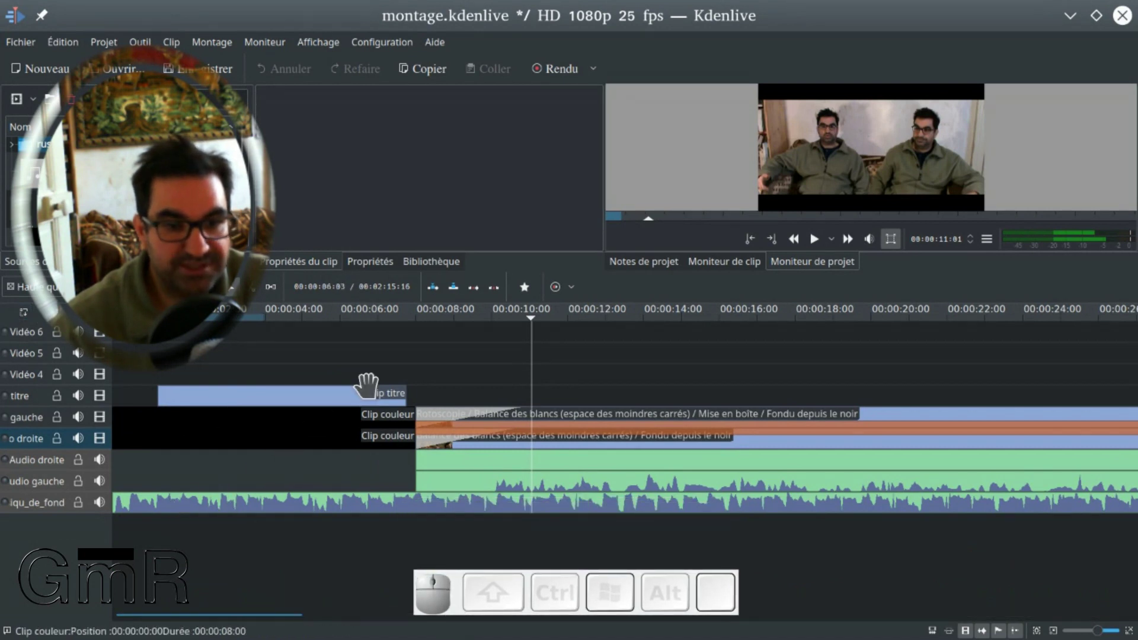
{"action": "scroll", "coordinate": [363, 438], "scroll_direction": "down", "scroll_amount": 3, "text": "ctrl"}
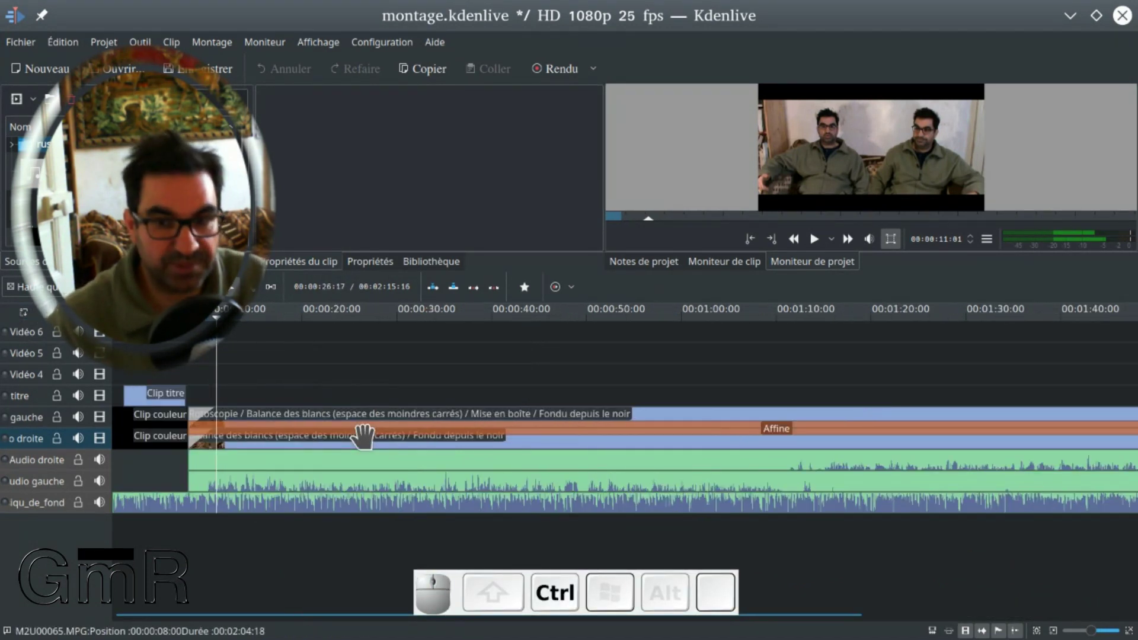
{"action": "scroll", "coordinate": [363, 442], "scroll_direction": "down", "scroll_amount": 3, "text": "ctrl"}
{"action": "scroll", "coordinate": [363, 441], "scroll_direction": "up", "scroll_amount": 2, "text": "ctrl"}
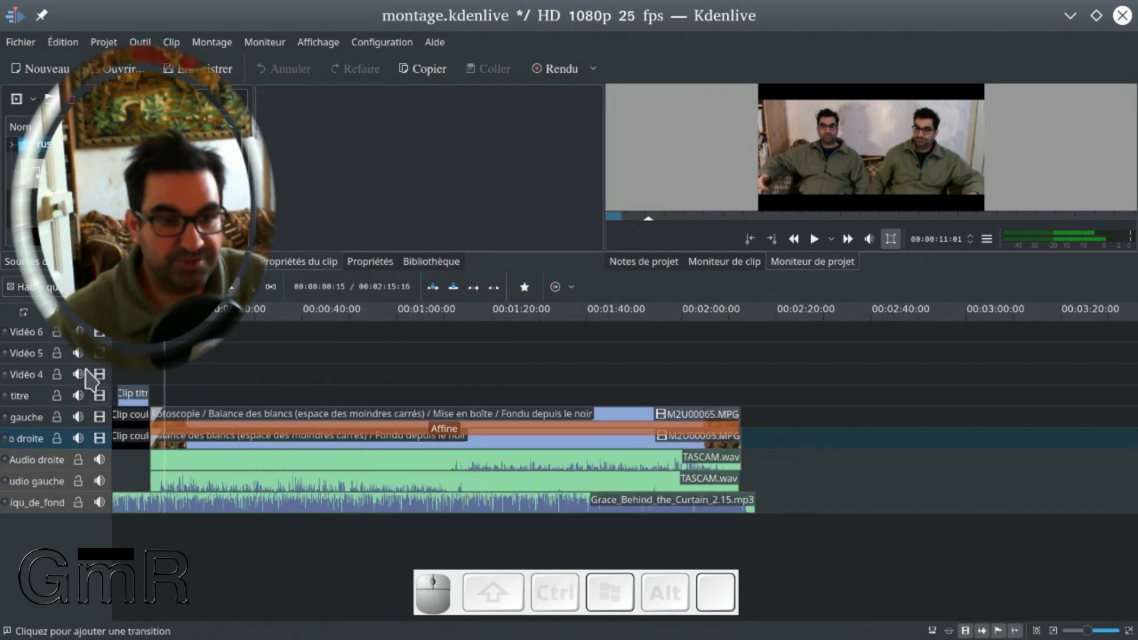
{"action": "left_click", "coordinate": [54, 315]}
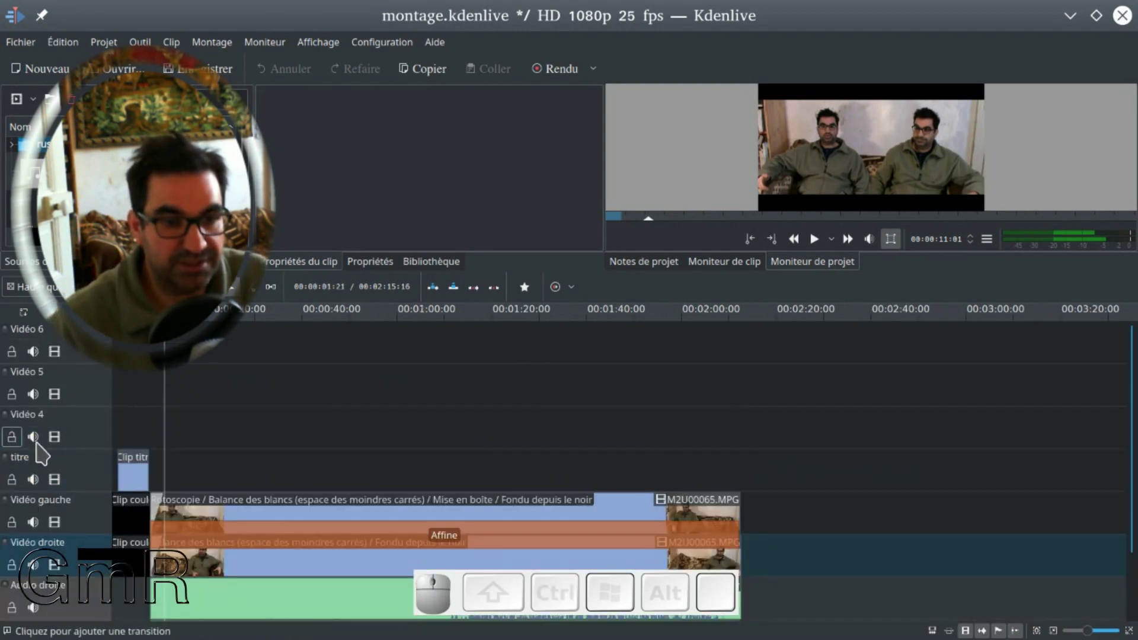
{"action": "scroll", "coordinate": [37, 455], "scroll_direction": "down", "scroll_amount": 2}
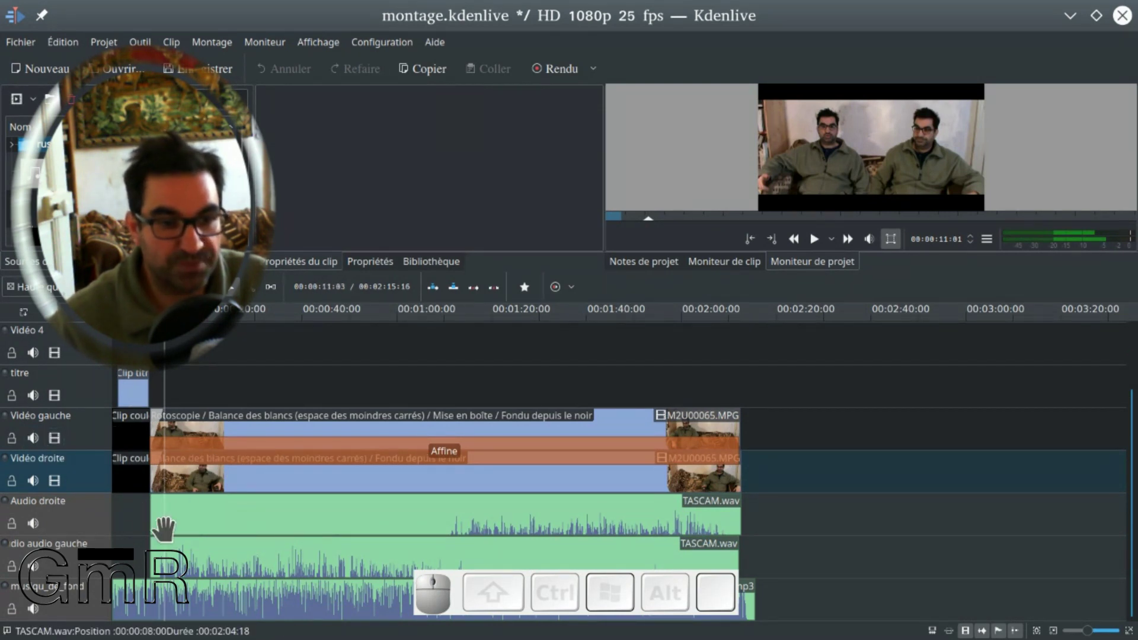
{"action": "left_click", "coordinate": [182, 519]}
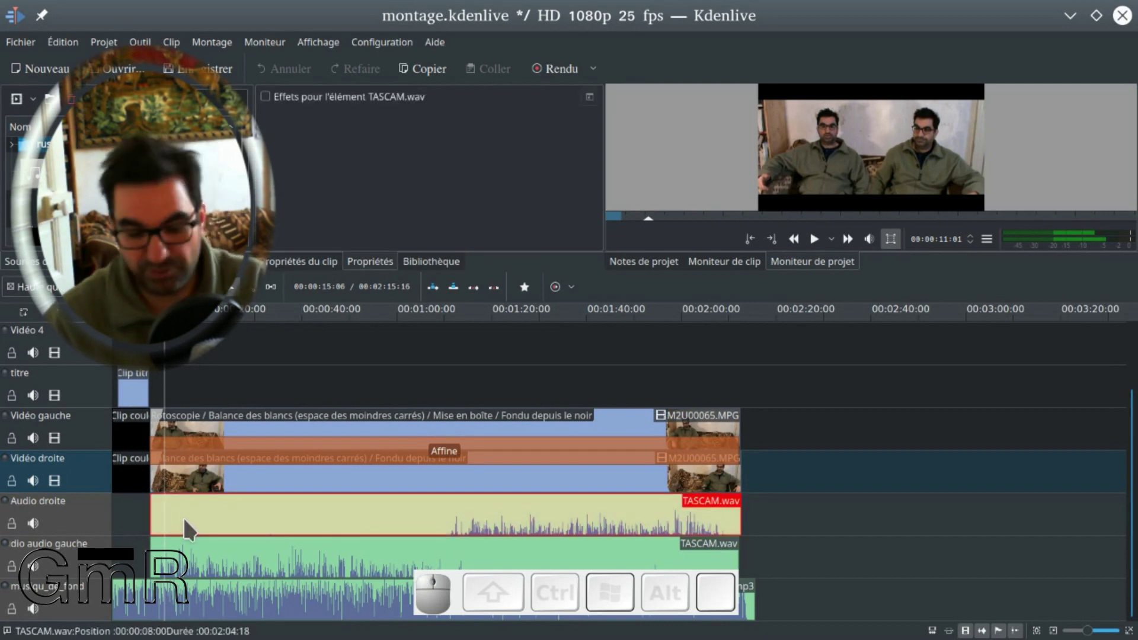
{"action": "key", "text": "Delete"}
{"action": "left_click", "coordinate": [226, 550]}
{"action": "key", "text": "Delete"}
{"action": "left_click", "coordinate": [217, 594]}
{"action": "key", "text": "Delete"}
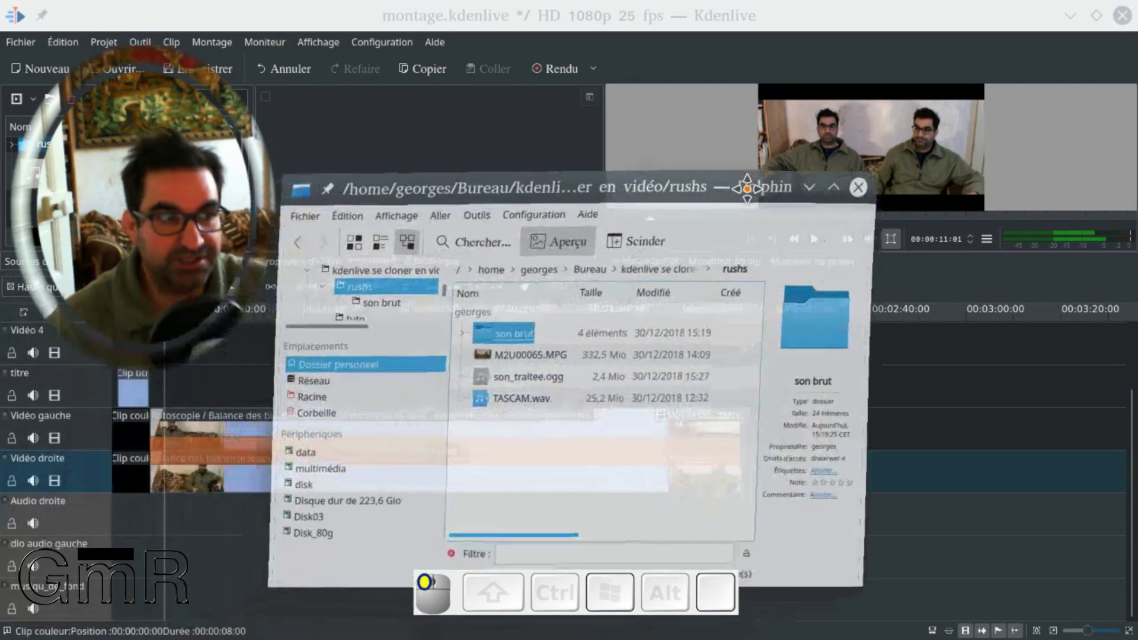
- Import son_traitee.ogg from the file manager's rushs folder into the project's sources, and move the file manager out of the way
{"action": "left_click_drag", "start_coordinate": [768, 178], "coordinate": [859, 158]}
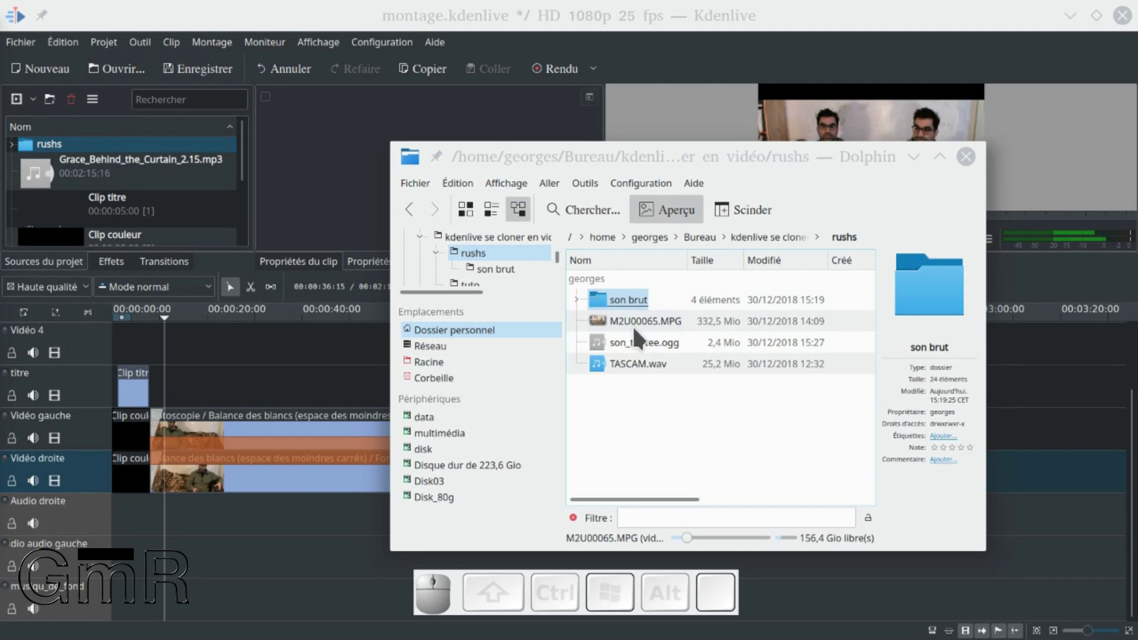
{"action": "left_click", "coordinate": [638, 342]}
{"action": "left_click_drag", "start_coordinate": [639, 342], "coordinate": [174, 206]}
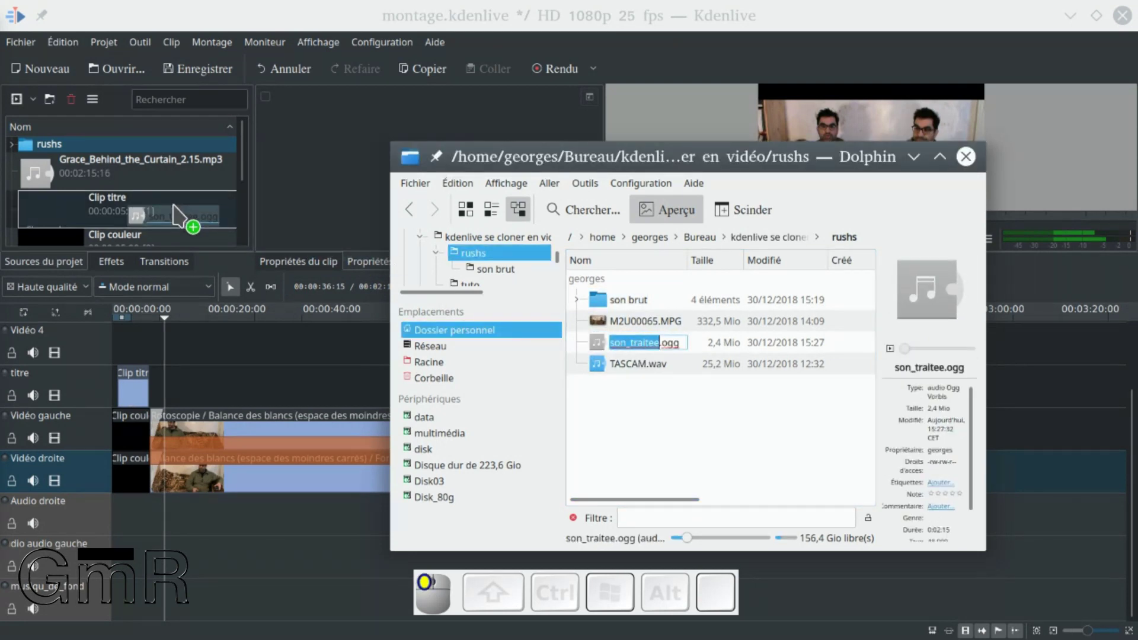
{"action": "left_click_drag", "start_coordinate": [178, 216], "coordinate": [177, 216]}
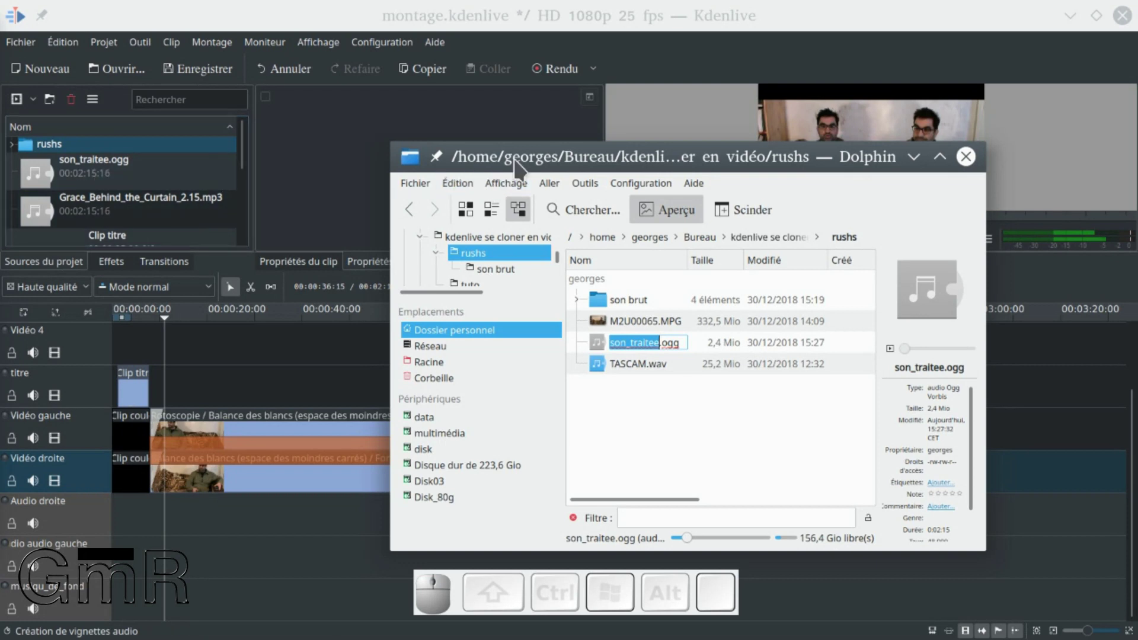
{"action": "left_click_drag", "start_coordinate": [514, 160], "coordinate": [0, 267]}
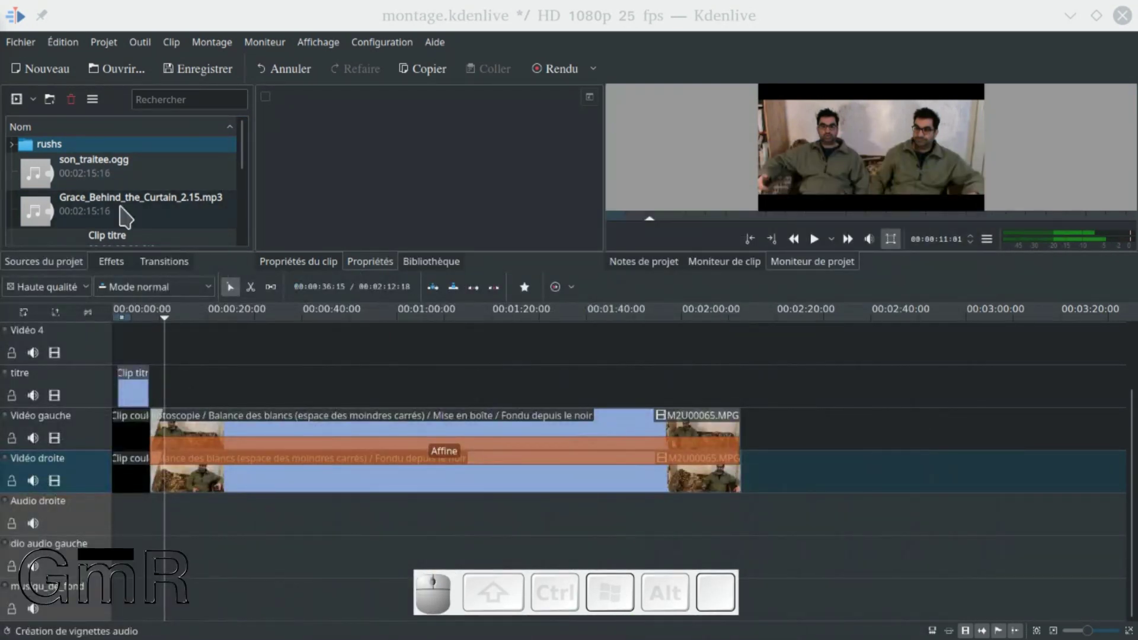
- Place son_traitee.ogg at the start of the Audio droite track and play the montage to check the processed sound
{"action": "left_click_drag", "start_coordinate": [95, 174], "coordinate": [175, 520]}
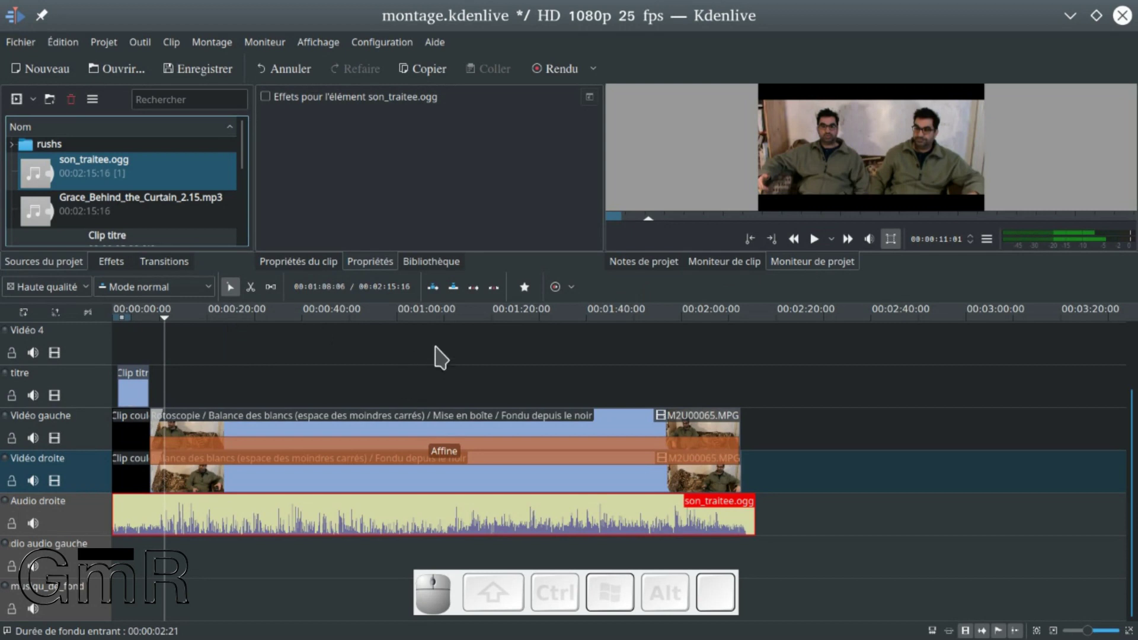
{"action": "left_click", "coordinate": [815, 249]}
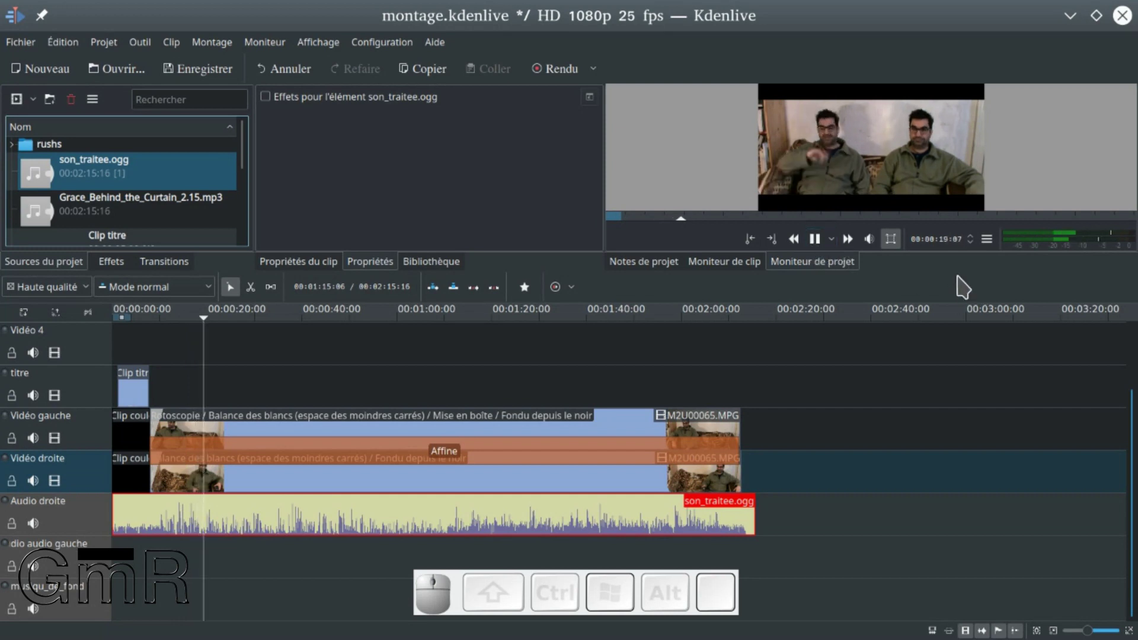
{"action": "key", "text": "space"}
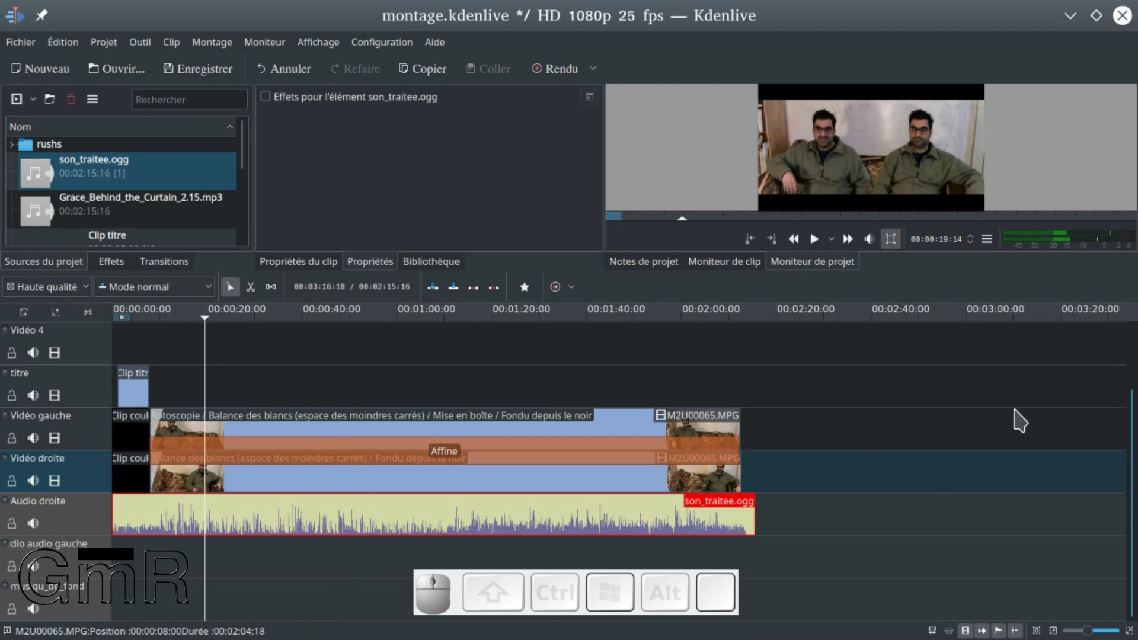
- Add the black colour clip right after the Vidéo gauche video and trim it to end with the audio
{"action": "left_click", "coordinate": [724, 405]}
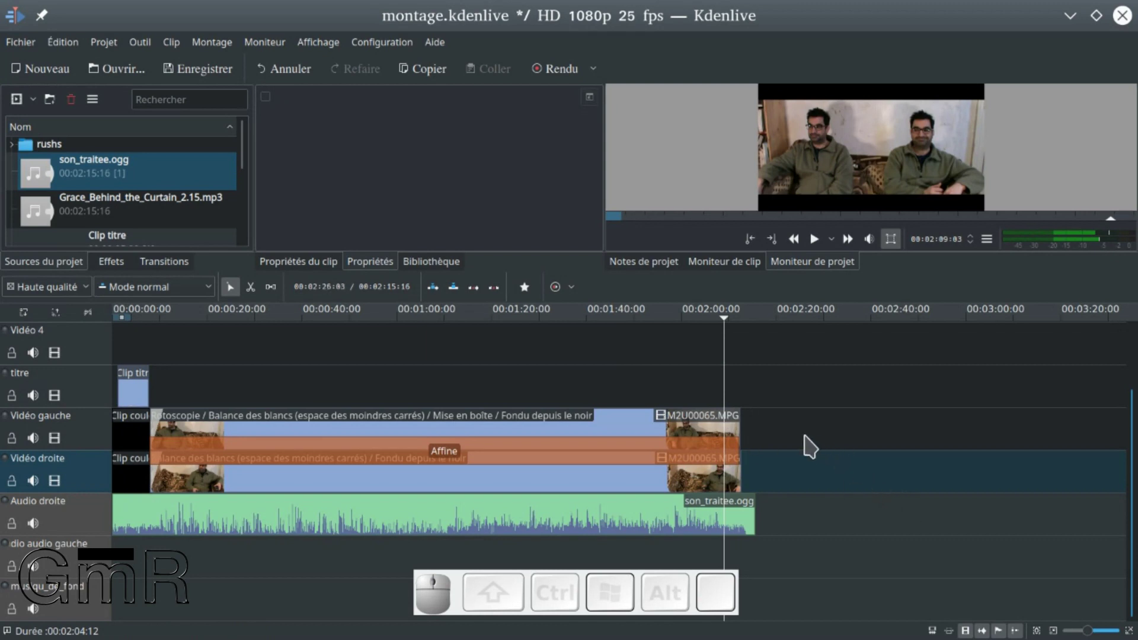
{"action": "scroll", "coordinate": [795, 437], "scroll_direction": "up", "scroll_amount": 1, "text": "ctrl"}
{"action": "scroll", "coordinate": [977, 417], "scroll_direction": "up", "scroll_amount": 1}
{"action": "scroll", "coordinate": [980, 426], "scroll_direction": "down", "scroll_amount": 1}
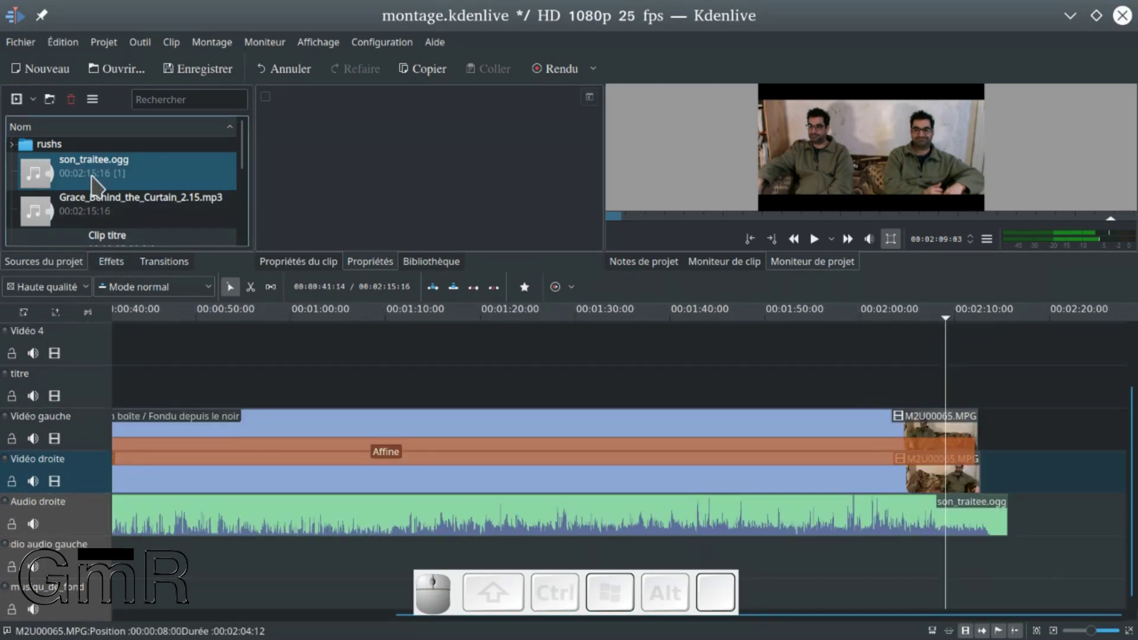
{"action": "scroll", "coordinate": [96, 187], "scroll_direction": "down", "scroll_amount": 2}
{"action": "left_click_drag", "start_coordinate": [67, 195], "coordinate": [1001, 441]}
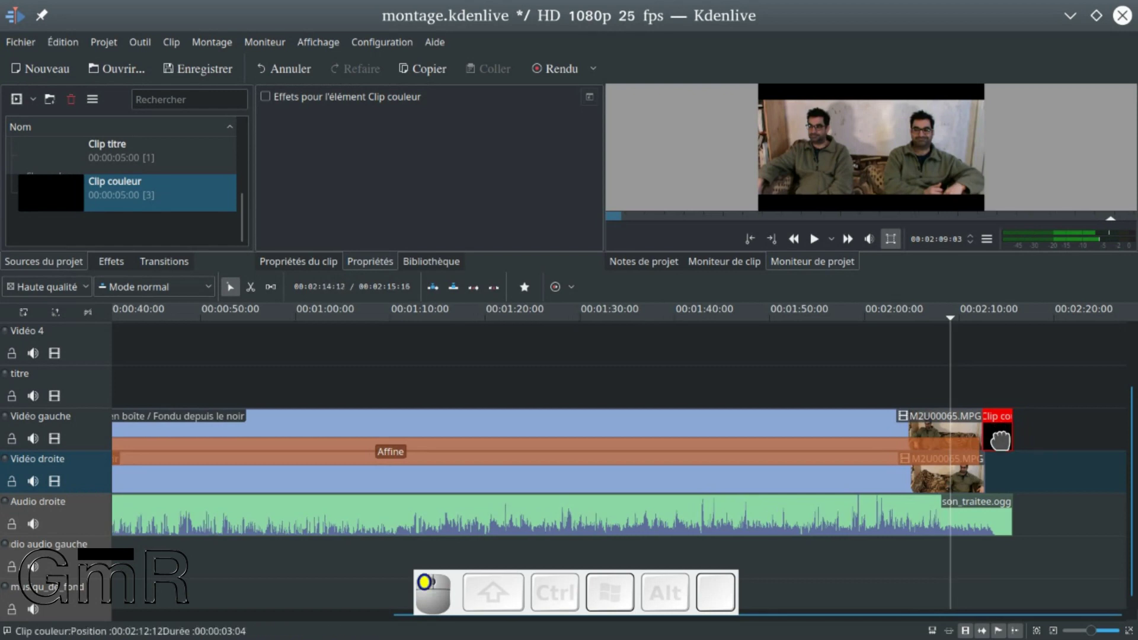
- Copy the black end clip and paste it onto the Vidéo droite track right after its video
{"action": "key", "text": "ctrl+c"}
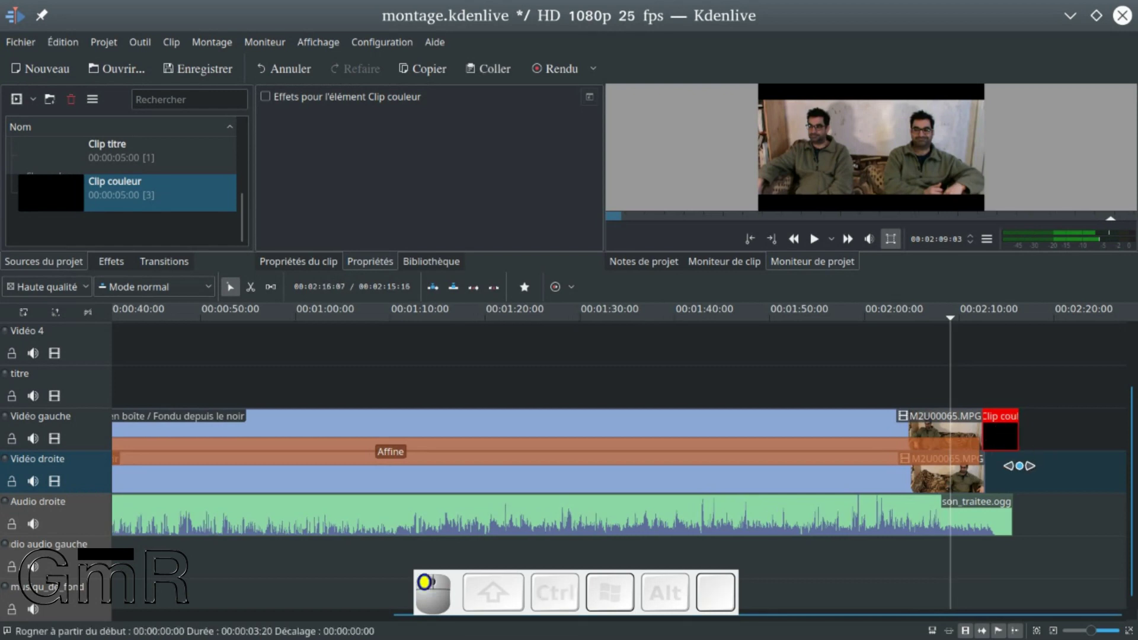
{"action": "left_click", "coordinate": [1011, 478], "text": "ctrl"}
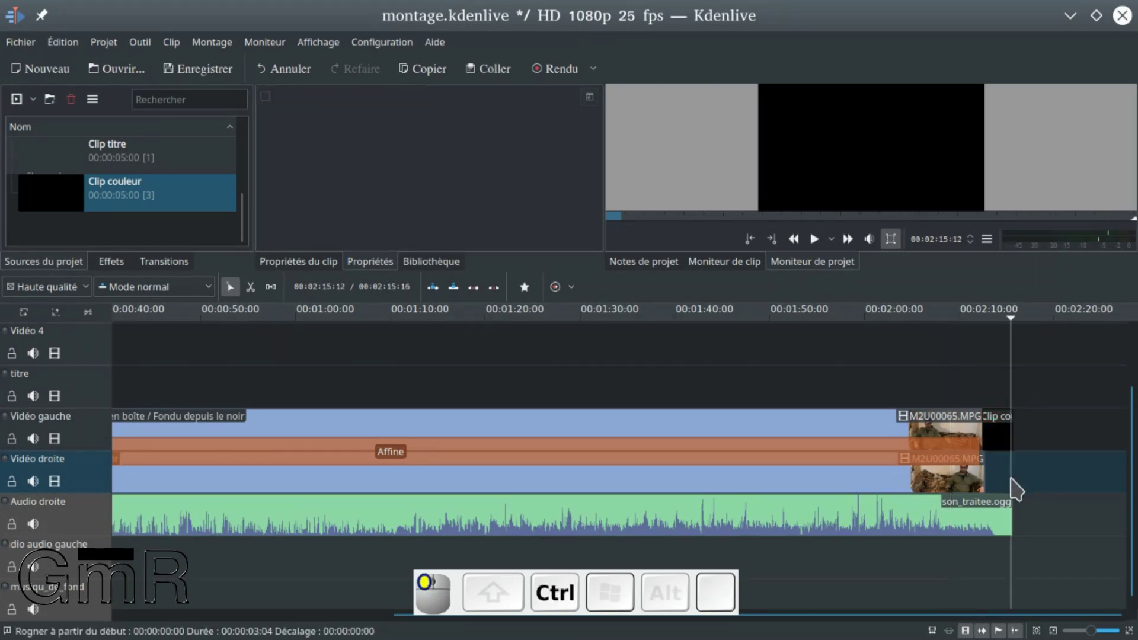
{"action": "key", "text": "ctrl+v"}
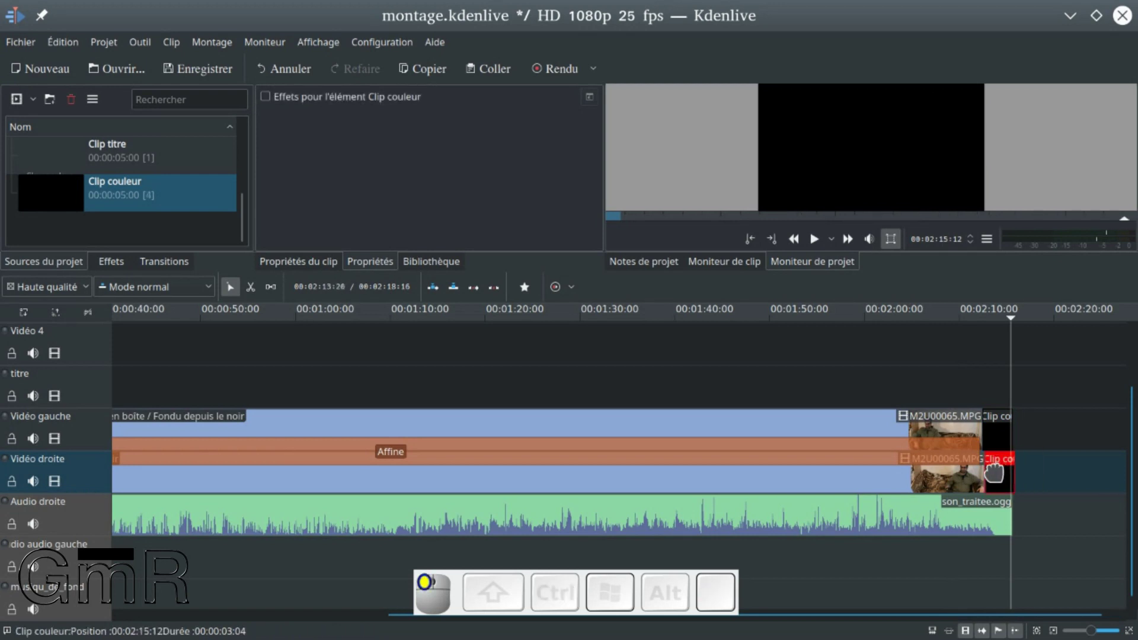
- Trim the end of son_traitee.ogg to about 2:14 and shorten the Vidéo droite video to end with the Vidéo gauche video
{"action": "scroll", "coordinate": [1015, 477], "scroll_direction": "up", "scroll_amount": 2, "text": "ctrl"}
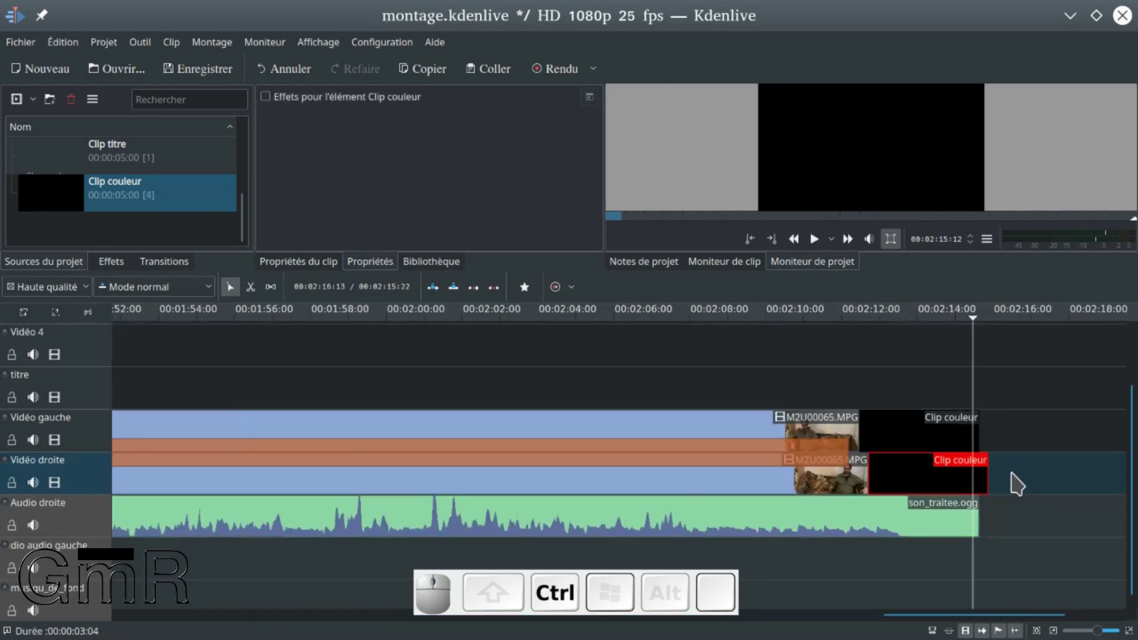
{"action": "left_click", "coordinate": [976, 511]}
{"action": "left_click_drag", "start_coordinate": [976, 511], "coordinate": [919, 516]}
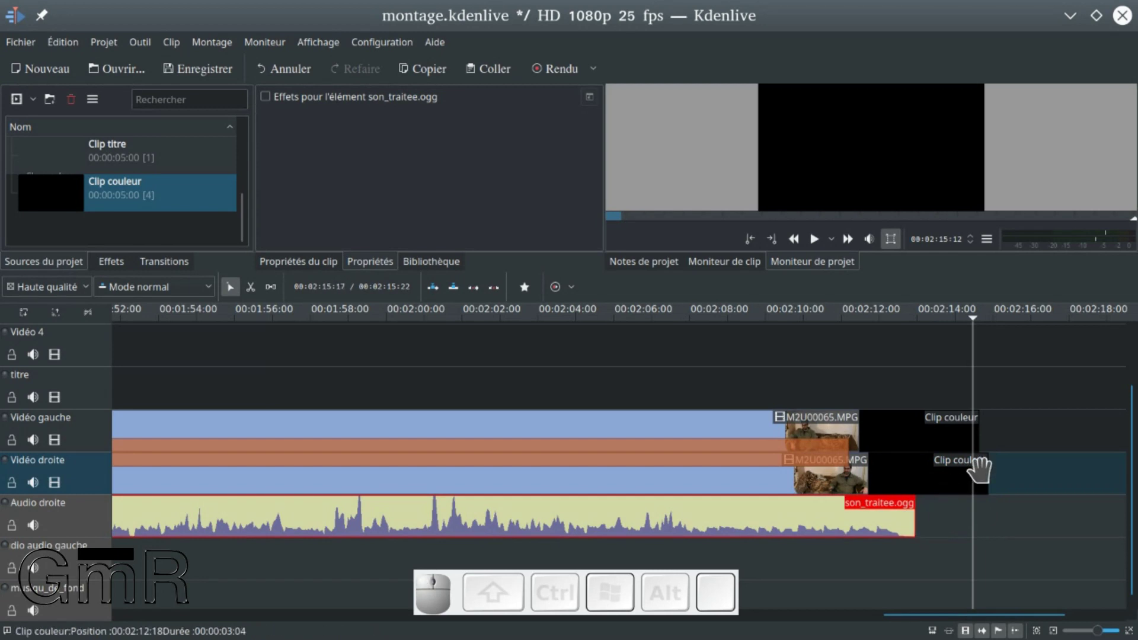
{"action": "left_click", "coordinate": [857, 470]}
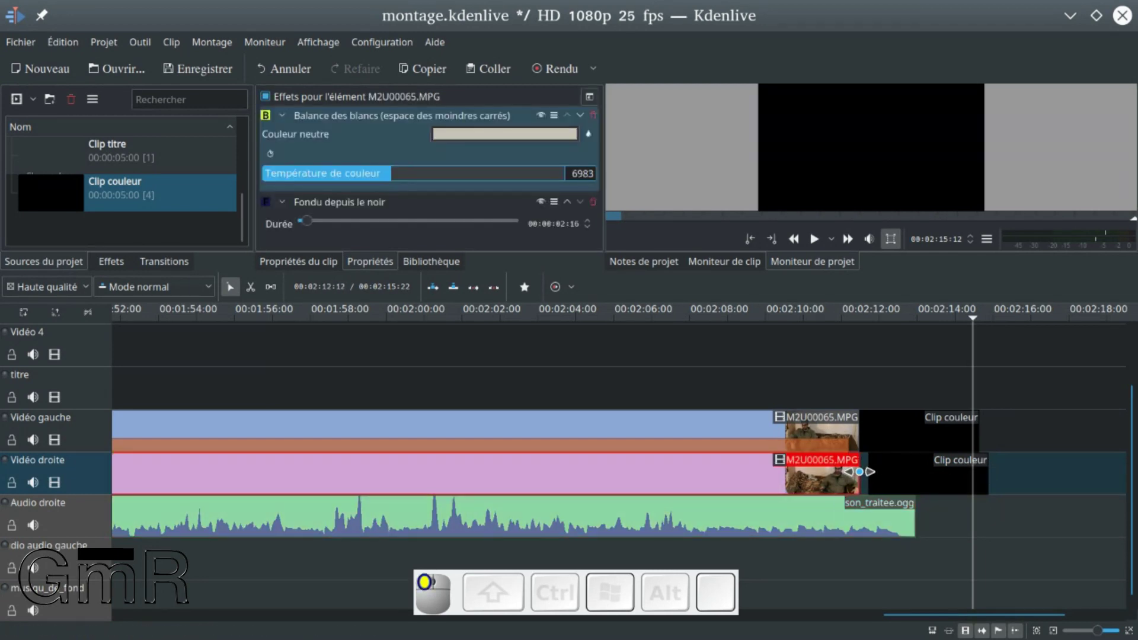
- Move the black clip on Vidéo droite against its video and trim both black clips to end with the audio
{"action": "left_click_drag", "start_coordinate": [889, 468], "coordinate": [878, 474]}
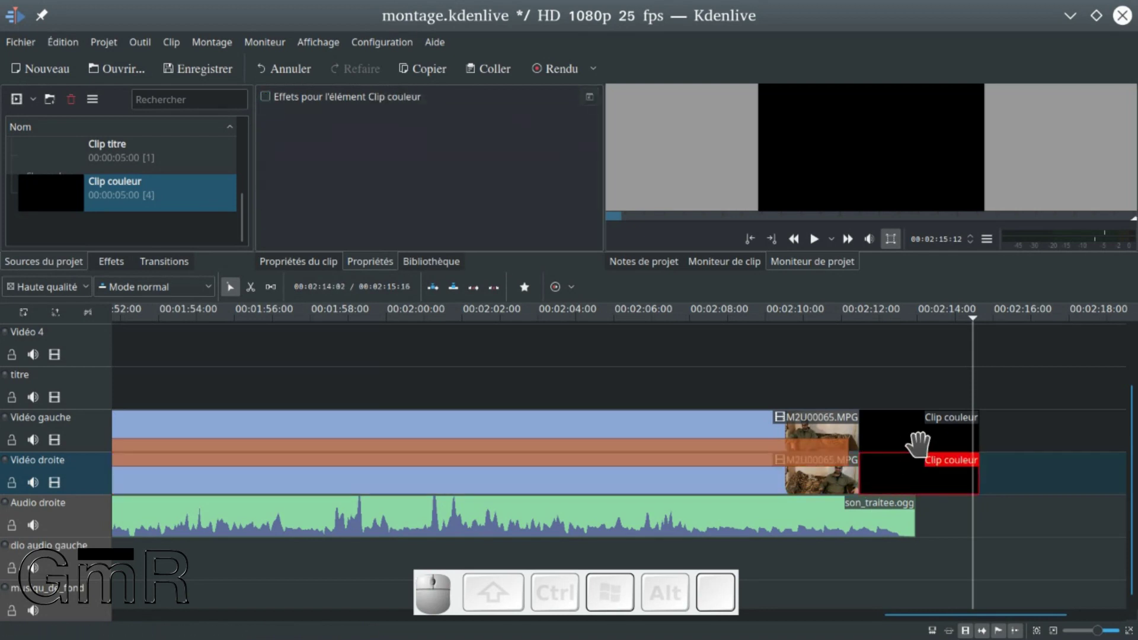
{"action": "left_click", "coordinate": [854, 401]}
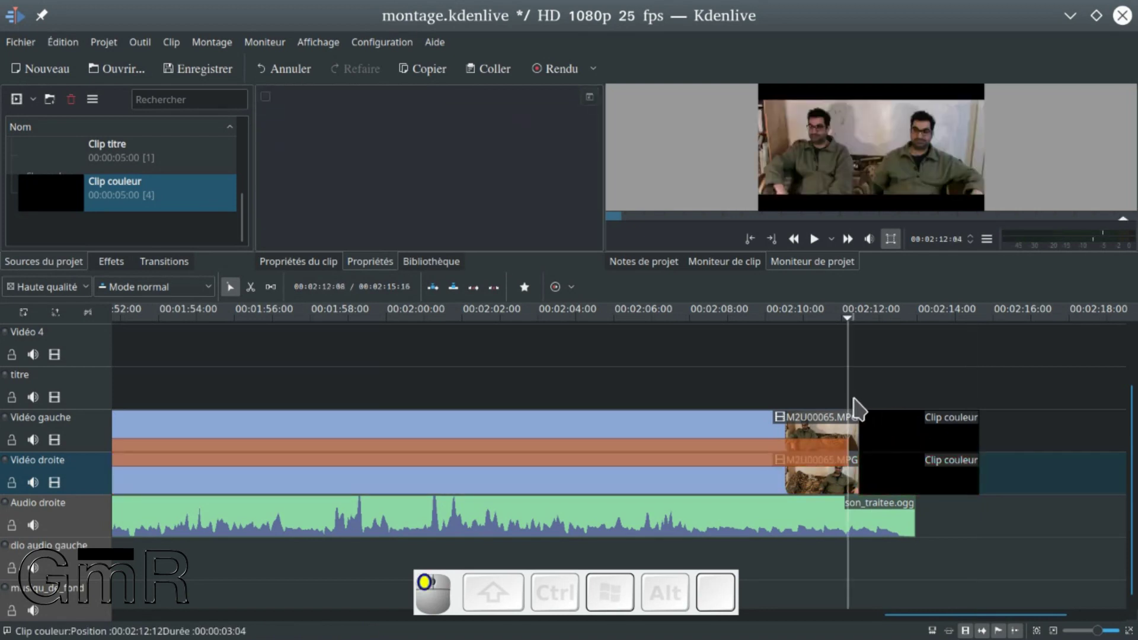
{"action": "left_click_drag", "start_coordinate": [979, 434], "coordinate": [921, 436]}
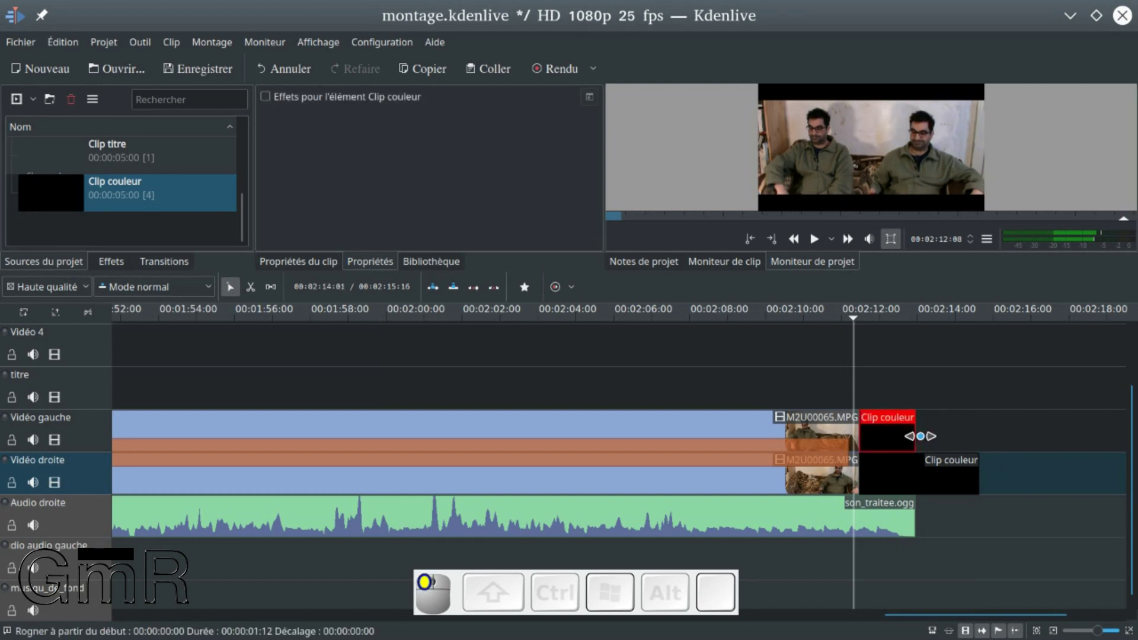
{"action": "left_click", "coordinate": [976, 472]}
{"action": "left_click_drag", "start_coordinate": [978, 473], "coordinate": [915, 468]}
- Add a fade to black at the end of both M2U00065.MPG clips and extend the Affine transition to the end of the videos
{"action": "left_click", "coordinate": [848, 422]}
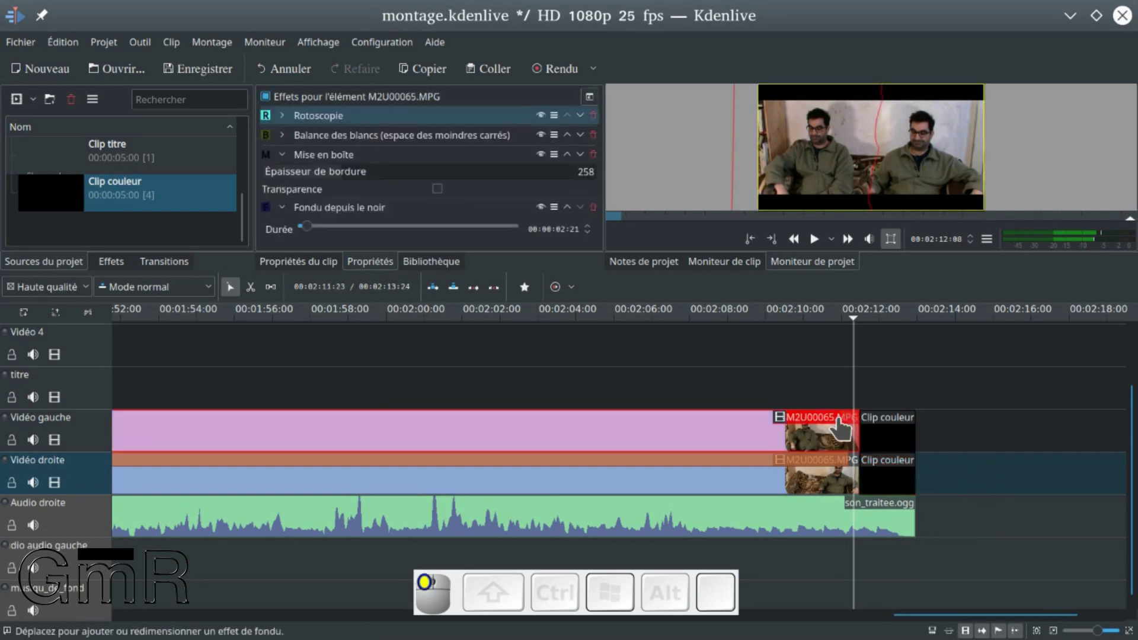
{"action": "left_click", "coordinate": [843, 472]}
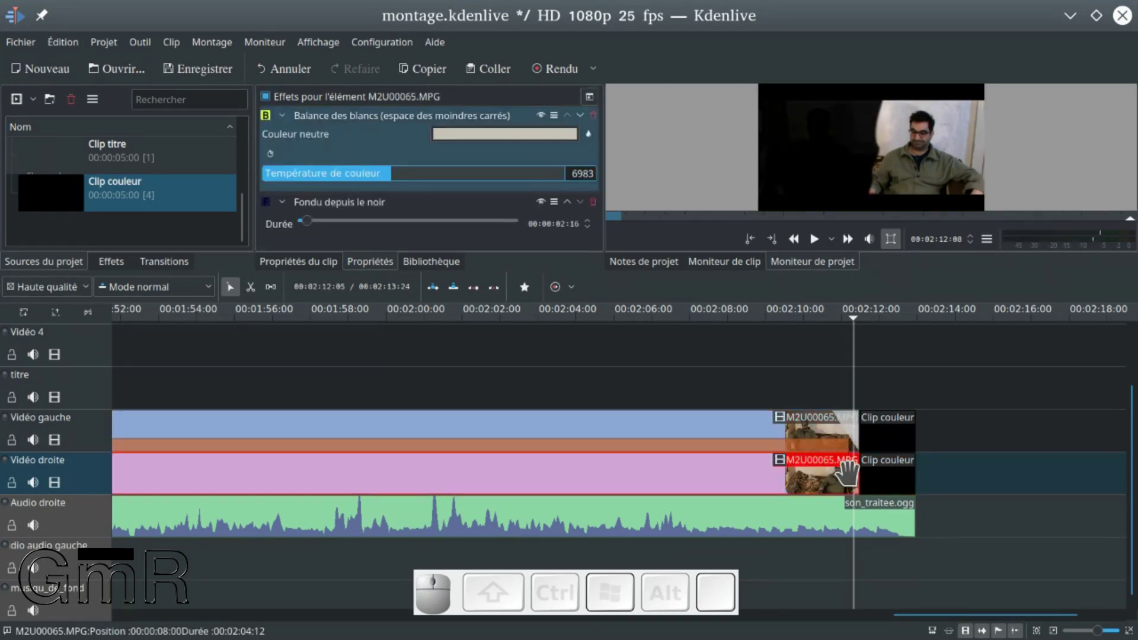
{"action": "left_click", "coordinate": [835, 442]}
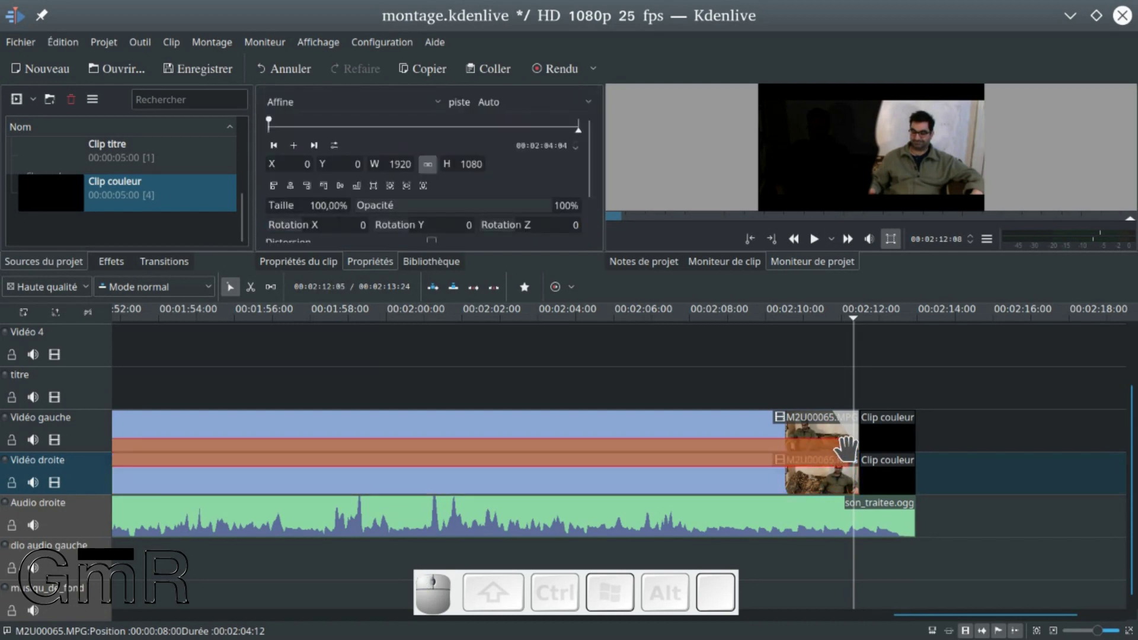
{"action": "left_click_drag", "start_coordinate": [847, 448], "coordinate": [825, 457]}
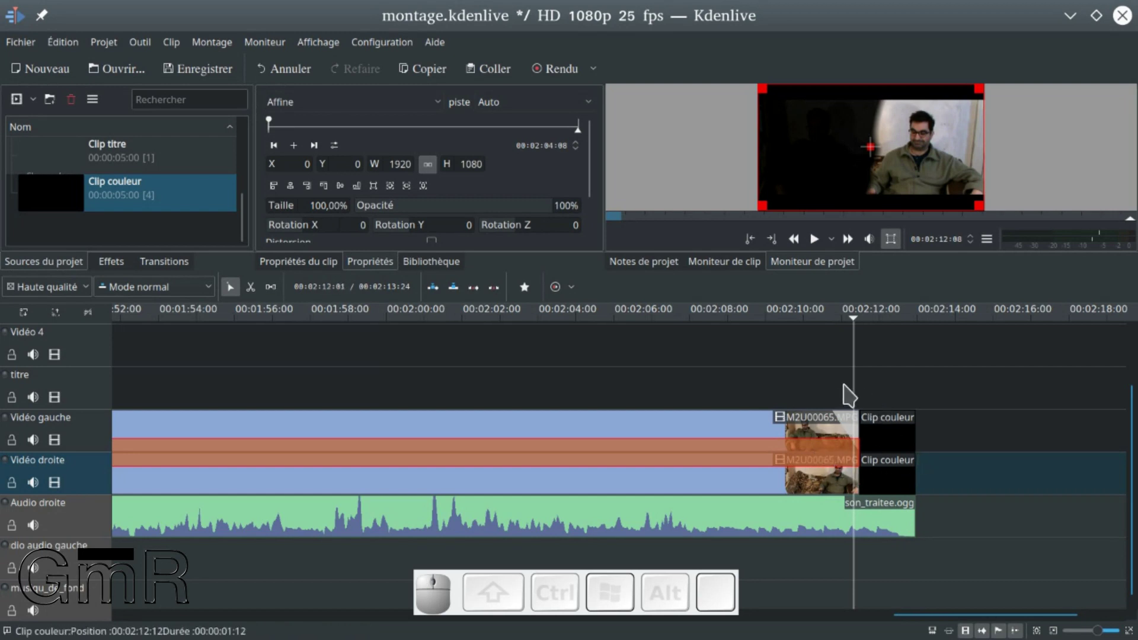
{"action": "left_click", "coordinate": [844, 468]}
{"action": "left_click_drag", "start_coordinate": [858, 459], "coordinate": [842, 468]}
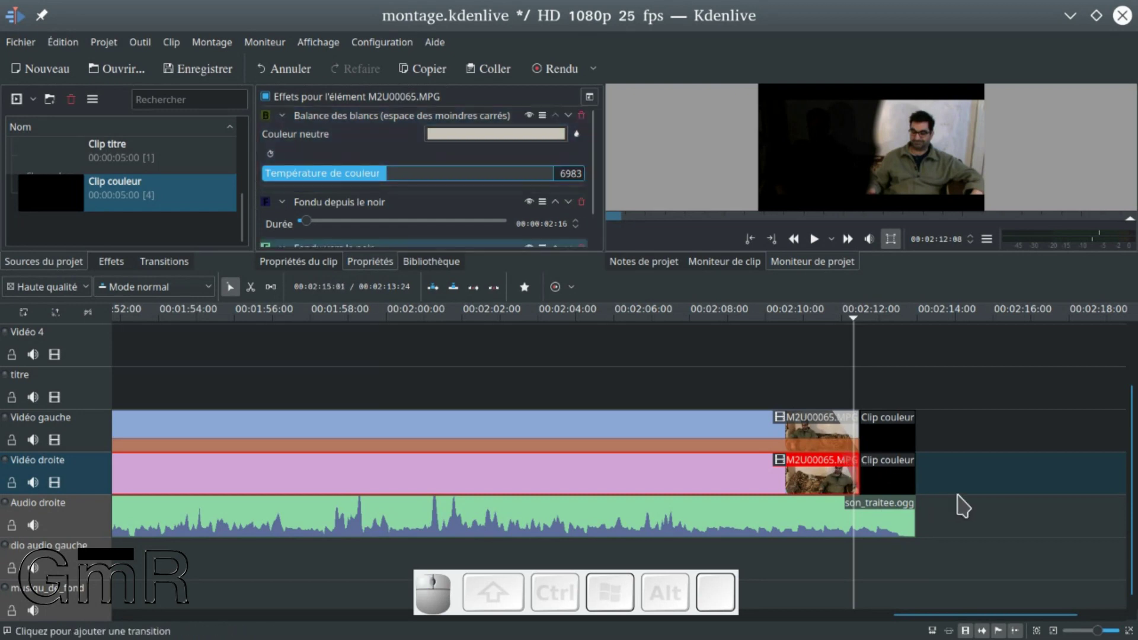
- Play the end of the montage to check the fade to black
{"action": "left_click", "coordinate": [823, 393]}
{"action": "key", "text": "space"}
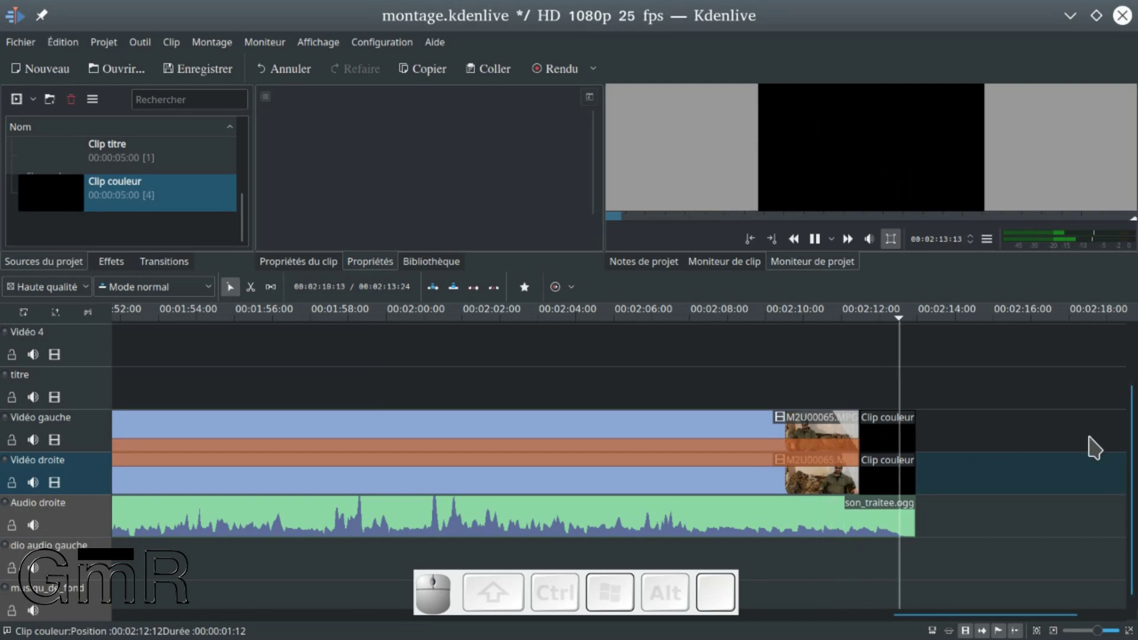
{"action": "key", "text": "space"}
- Set the Fondu vers le noir duration of the Vidéo droite clip to 00:00:00:18 to match the Vidéo gauche clip
{"action": "scroll", "coordinate": [872, 409], "scroll_direction": "up", "scroll_amount": 1, "text": "ctrl"}
{"action": "scroll", "coordinate": [873, 409], "scroll_direction": "up", "scroll_amount": 2, "text": "ctrl"}
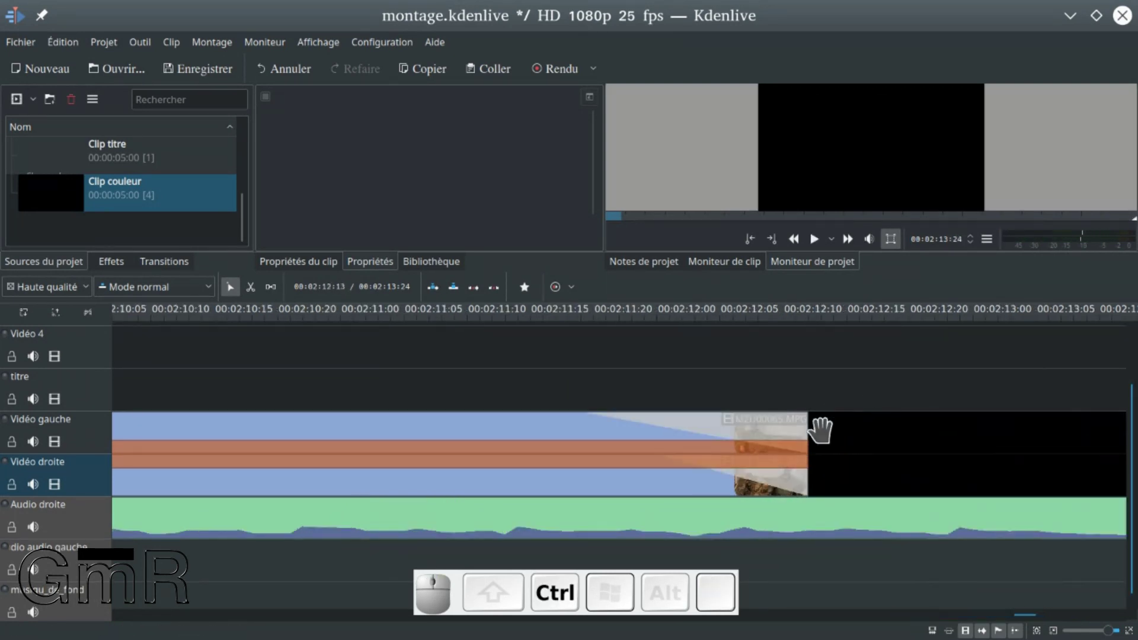
{"action": "left_click", "coordinate": [772, 478]}
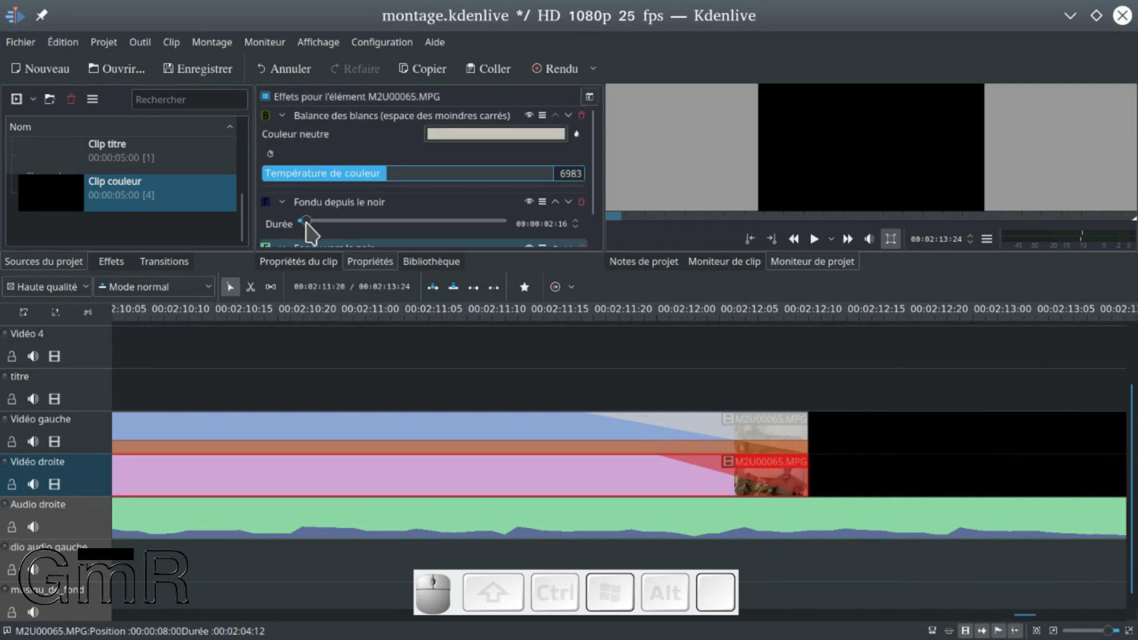
{"action": "left_click_drag", "start_coordinate": [306, 223], "coordinate": [312, 224]}
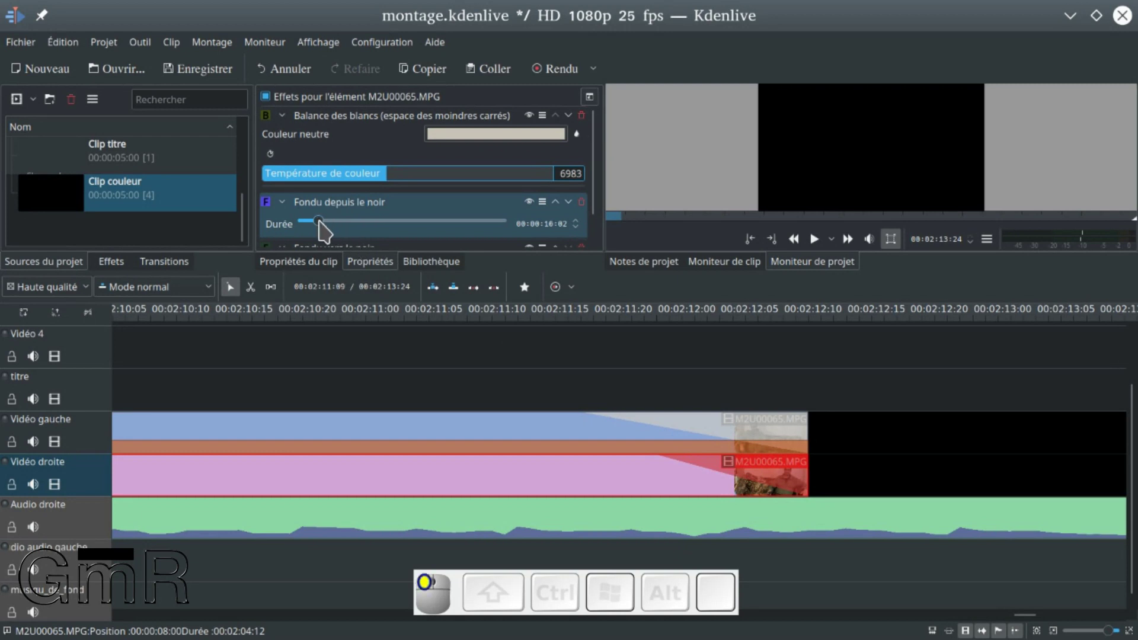
{"action": "key", "text": "ctrl+z"}
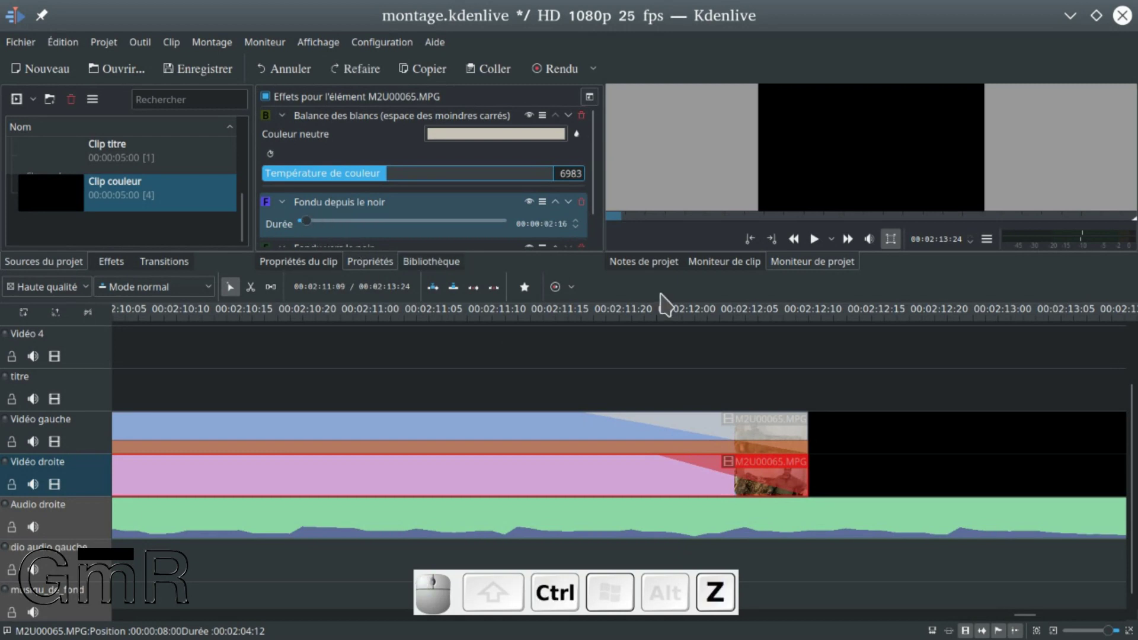
{"action": "left_click", "coordinate": [286, 202]}
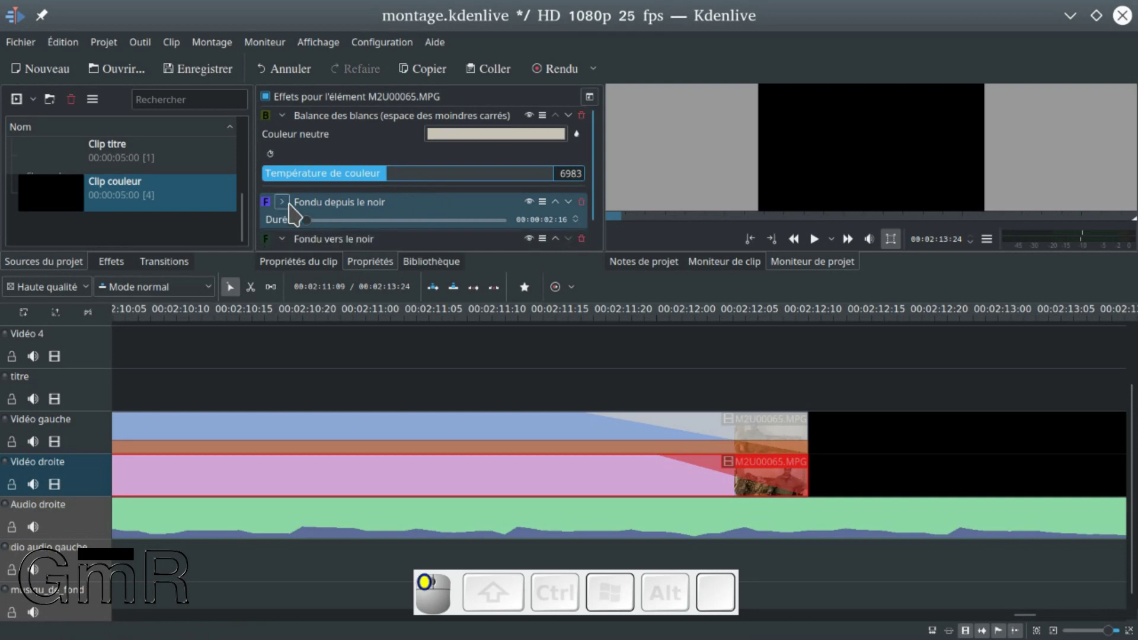
{"action": "left_click_drag", "start_coordinate": [306, 241], "coordinate": [302, 242]}
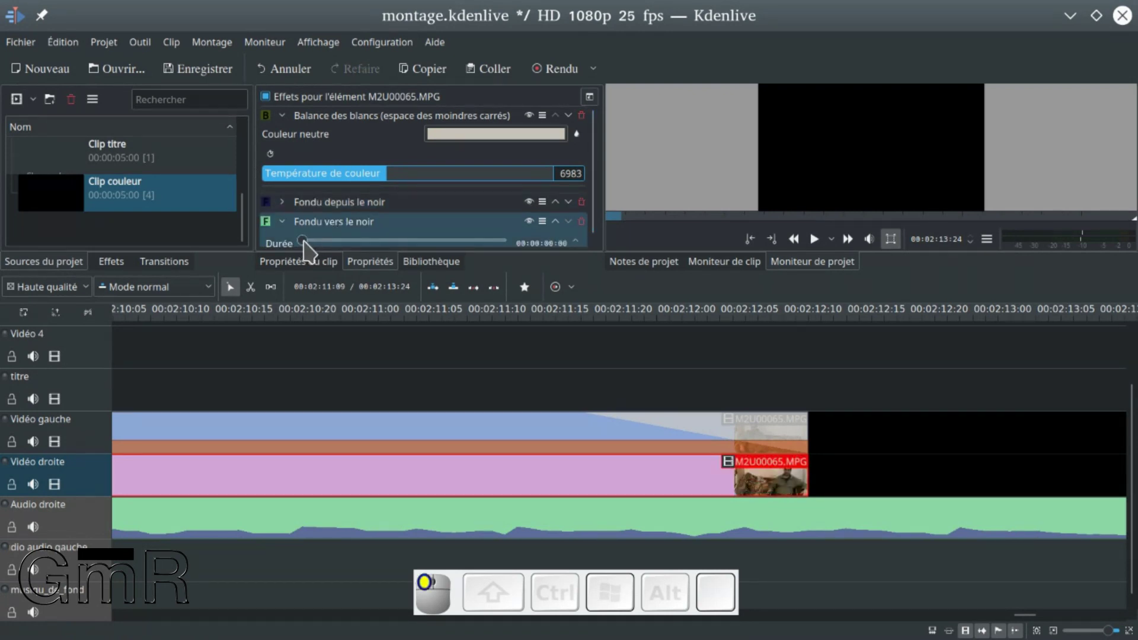
{"action": "left_click", "coordinate": [680, 415]}
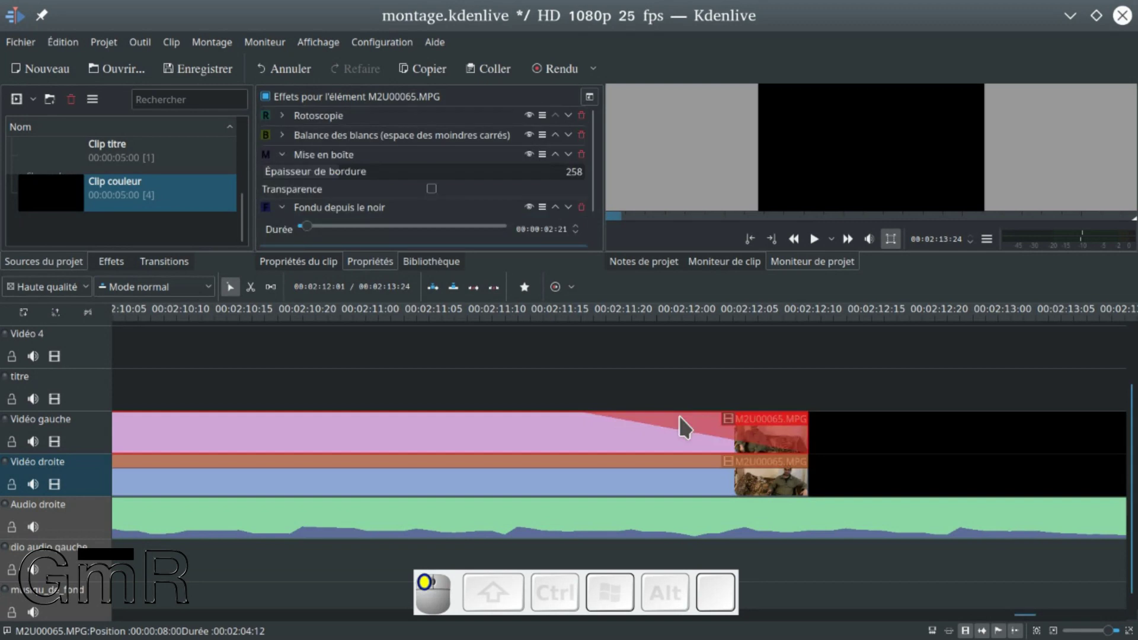
{"action": "left_click", "coordinate": [287, 209]}
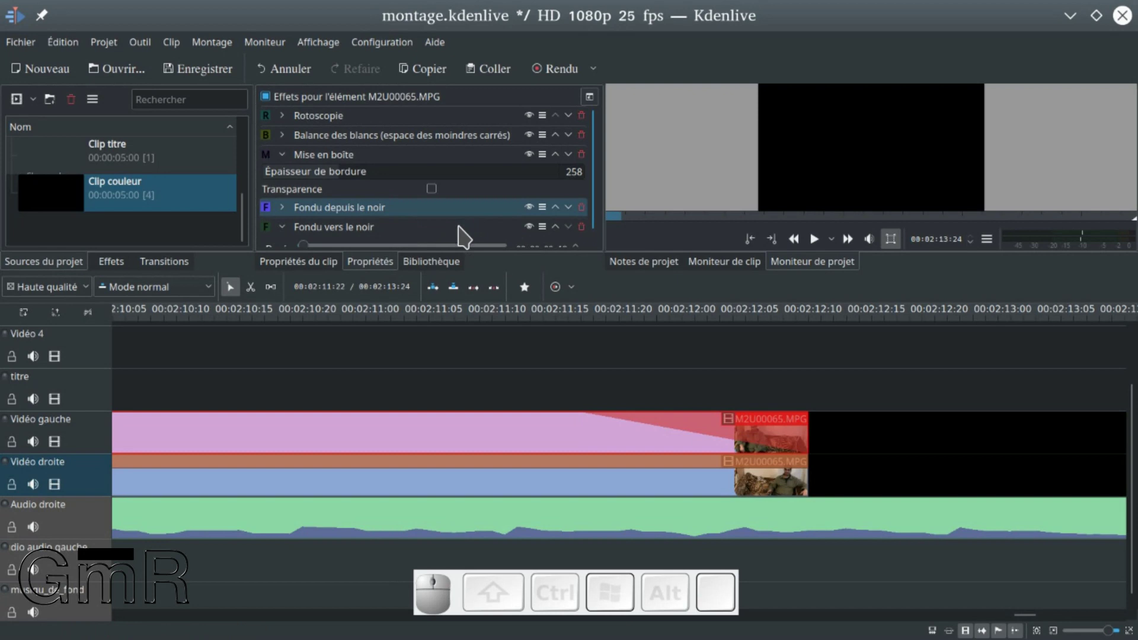
{"action": "scroll", "coordinate": [595, 178], "scroll_direction": "down", "scroll_amount": 1}
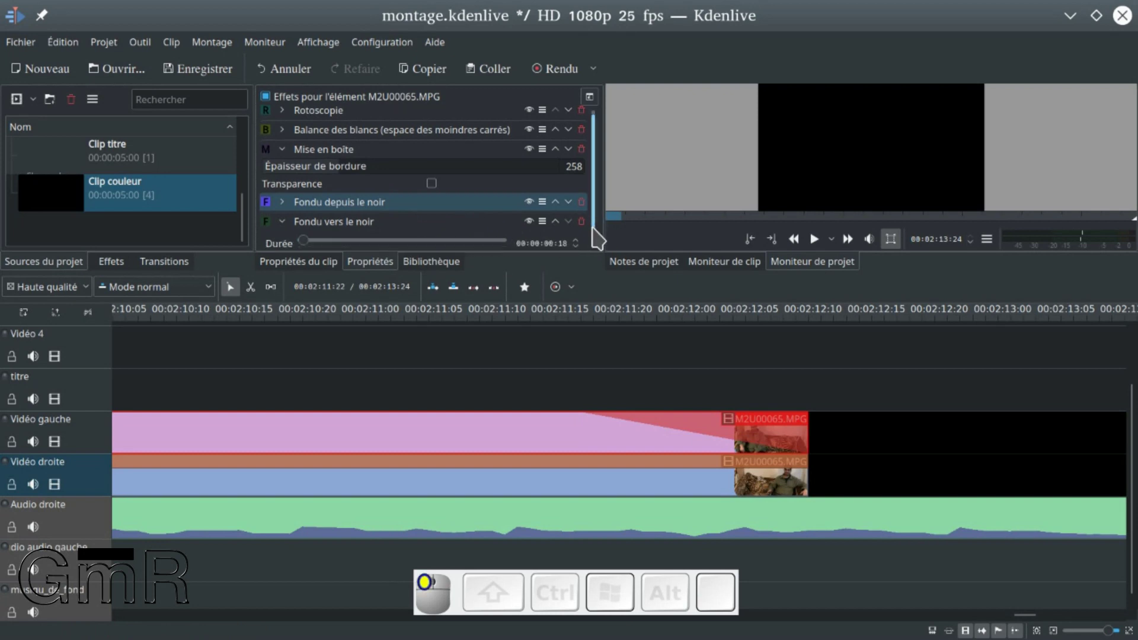
{"action": "left_click", "coordinate": [736, 475]}
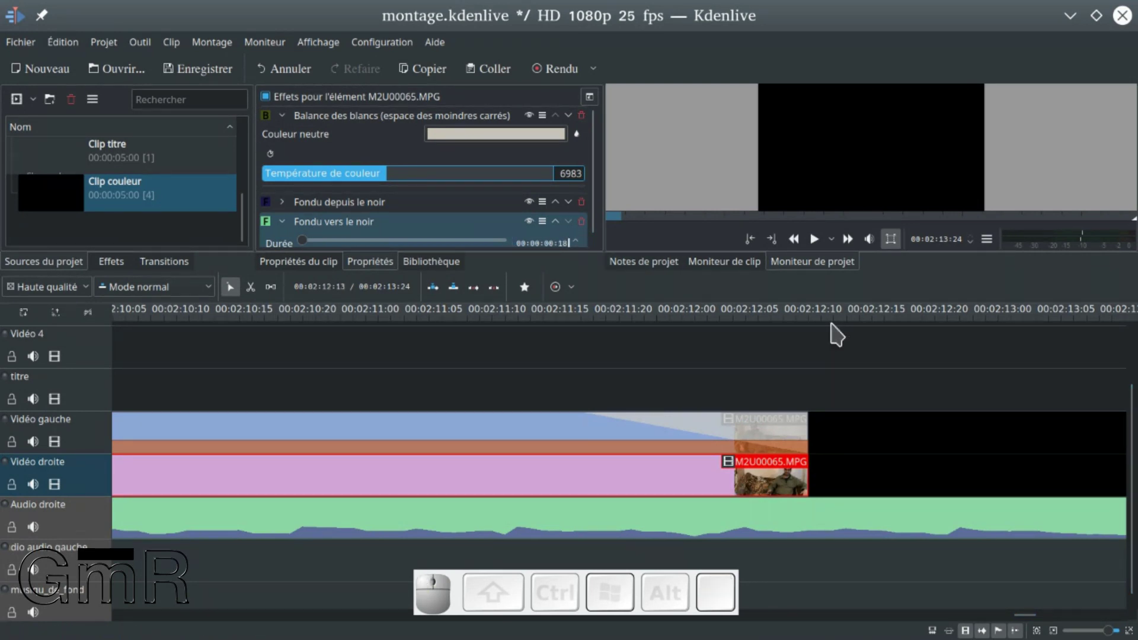
{"action": "key", "text": "Return"}
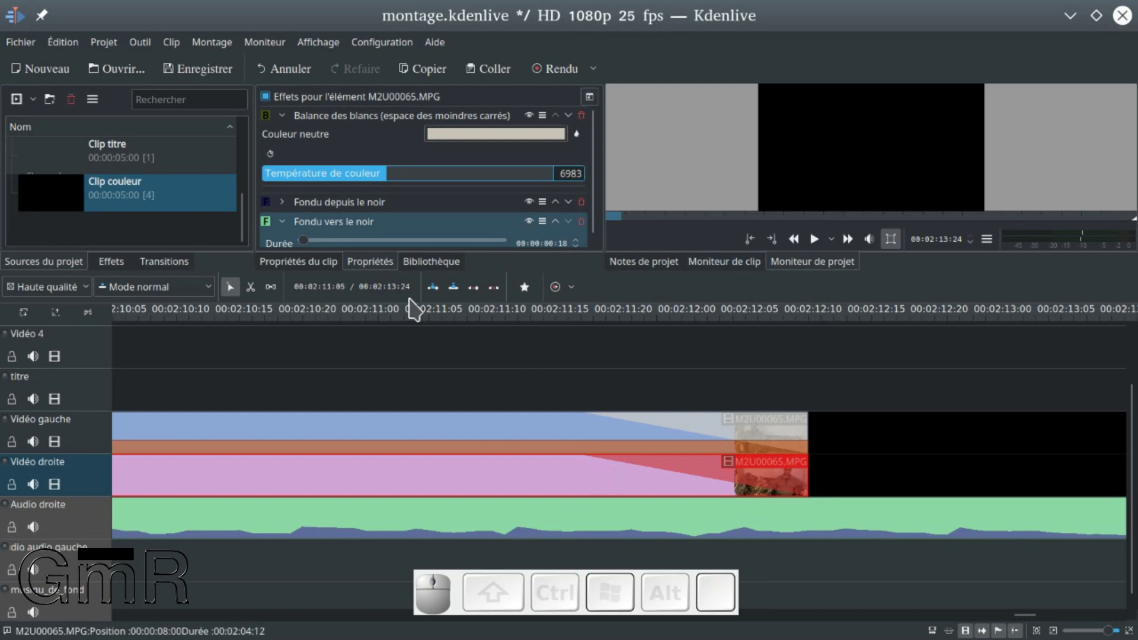
- Set the Fondu depuis le noir duration of the Vidéo gauche clip to 00:00:02:16 to match the Vidéo droite clip
{"action": "left_click", "coordinate": [370, 202]}
{"action": "left_click", "coordinate": [282, 202]}
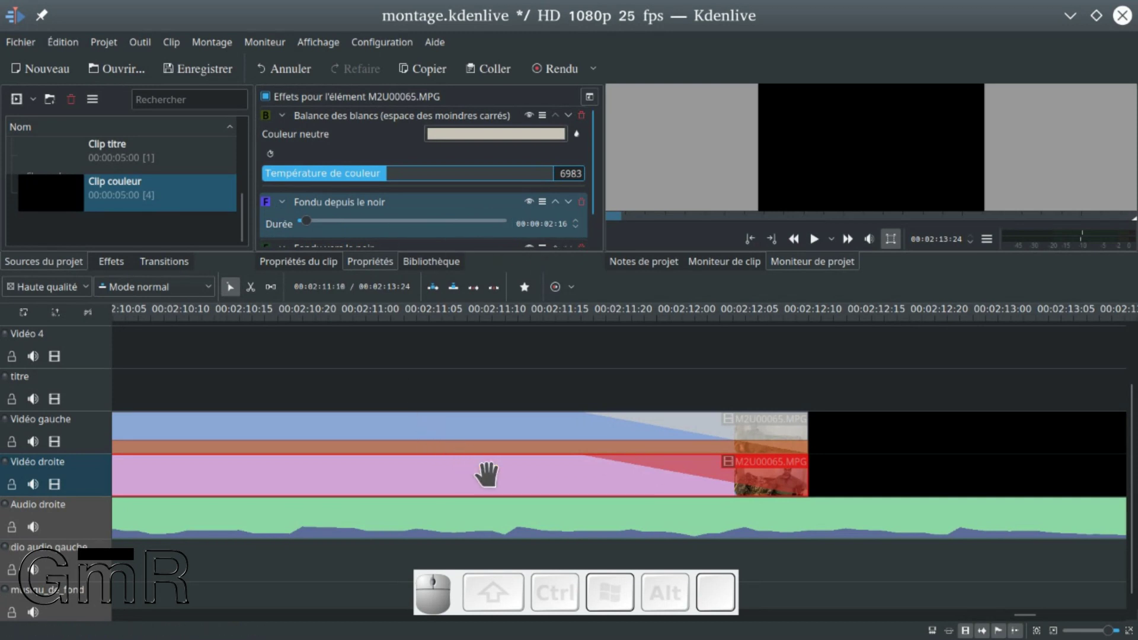
{"action": "left_click", "coordinate": [518, 425]}
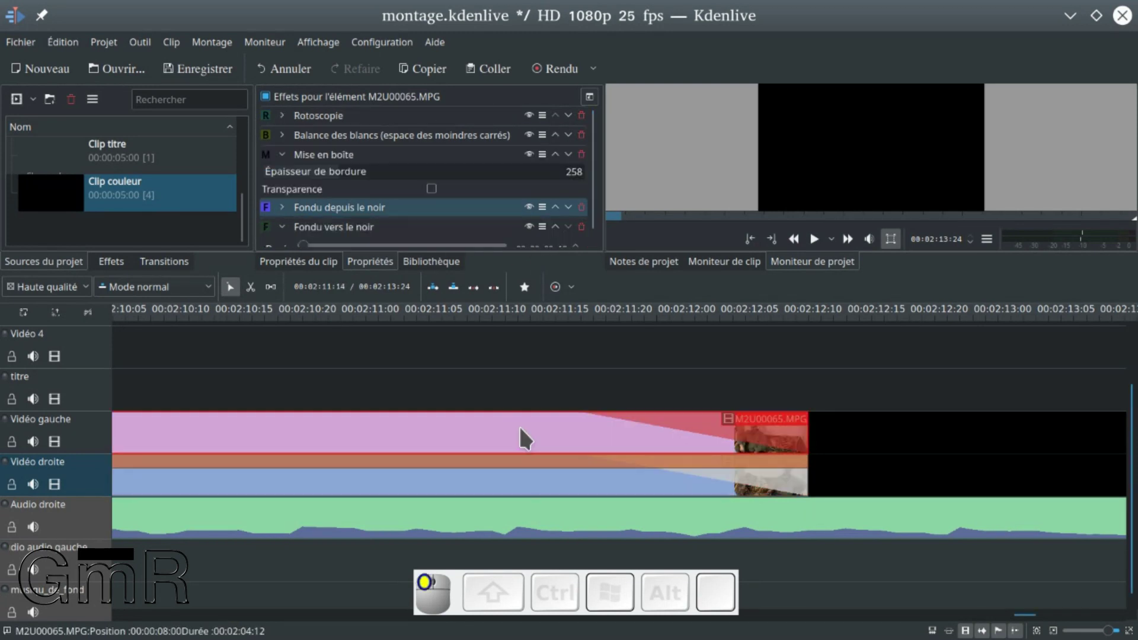
{"action": "left_click", "coordinate": [281, 207]}
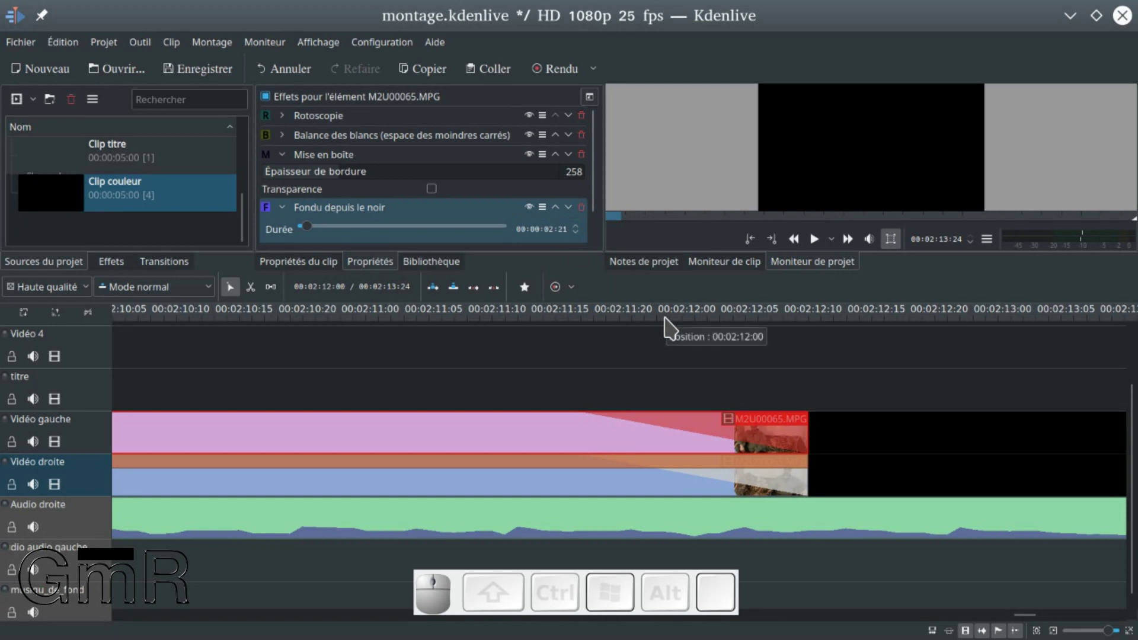
{"action": "key", "text": "BackSpace"}
{"action": "type", "text": "0"}
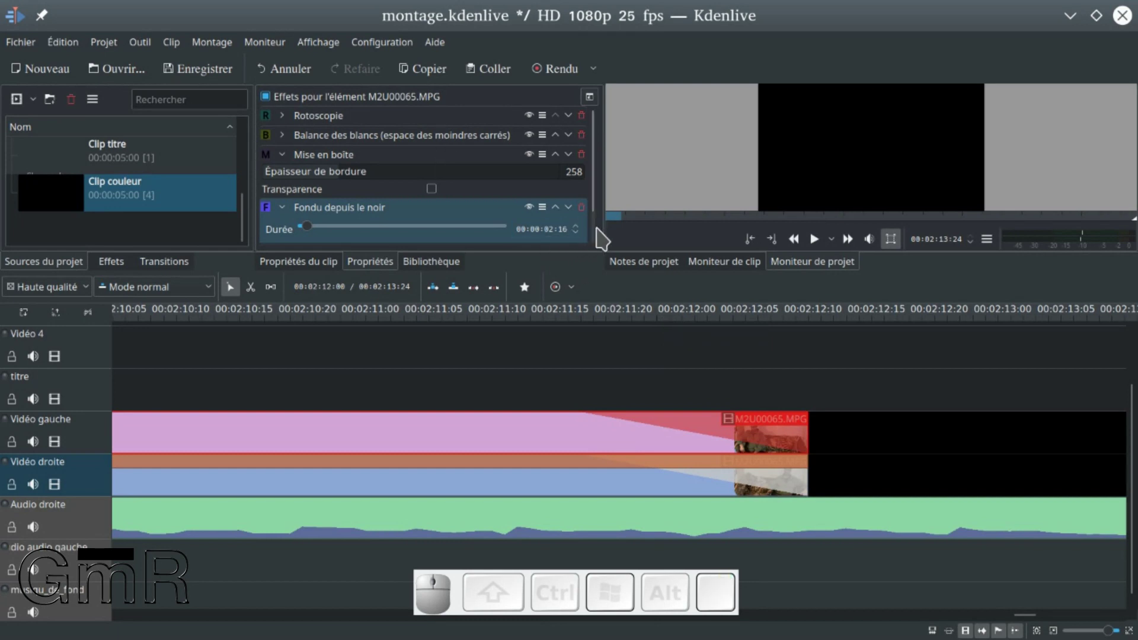
{"action": "scroll", "coordinate": [597, 240], "scroll_direction": "down", "scroll_amount": 2}
{"action": "scroll", "coordinate": [605, 410], "scroll_direction": "down", "scroll_amount": 2}
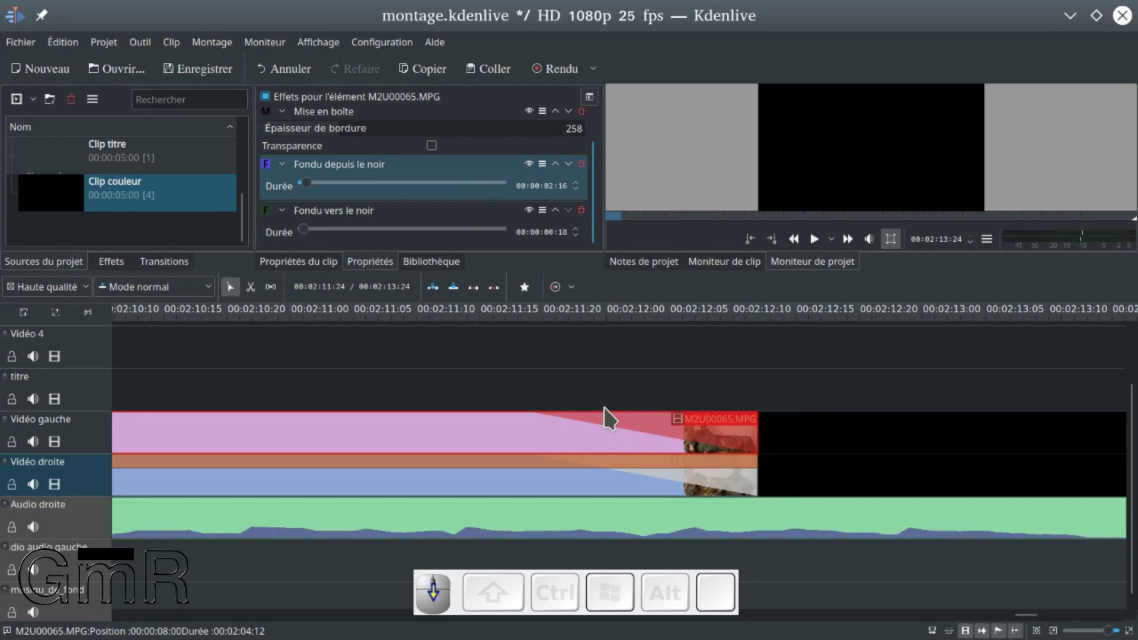
- Place a_suivre.png from the library's Images folder on the titre track above the black clips and trim it to end with them
{"action": "scroll", "coordinate": [604, 410], "scroll_direction": "down", "scroll_amount": 1}
{"action": "left_click_drag", "start_coordinate": [616, 394], "coordinate": [733, 420]}
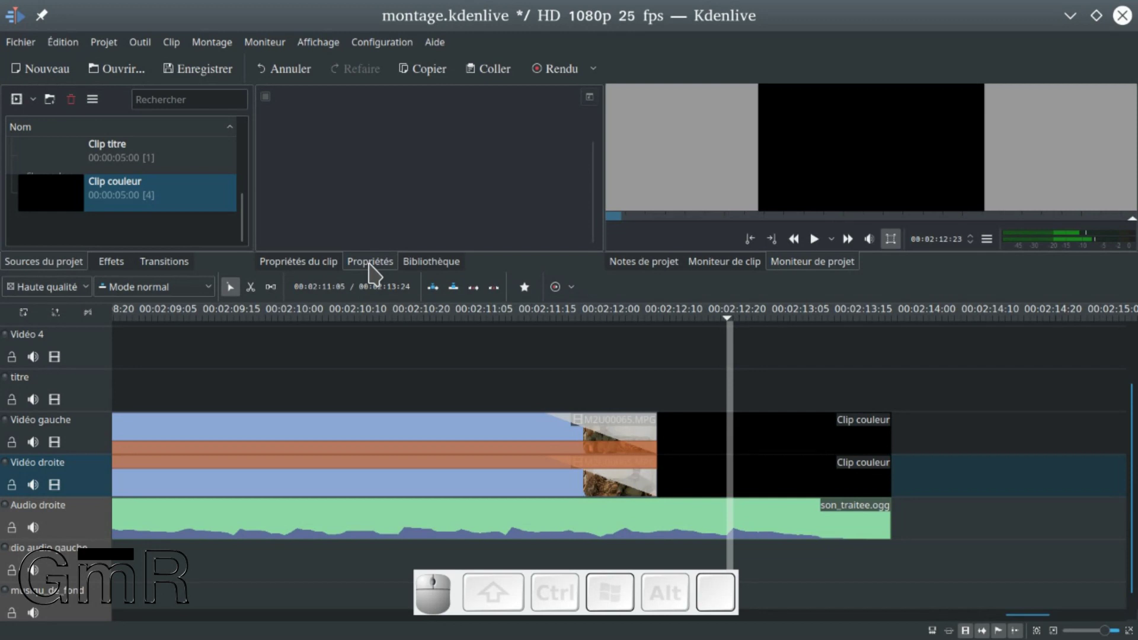
{"action": "left_click", "coordinate": [413, 263]}
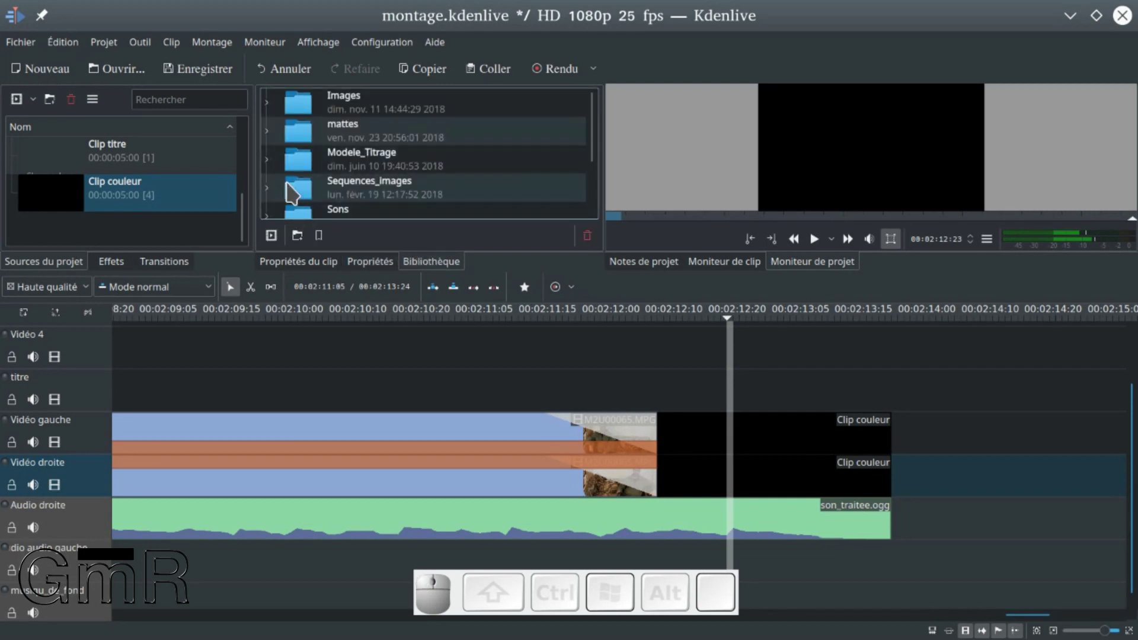
{"action": "left_click", "coordinate": [271, 108]}
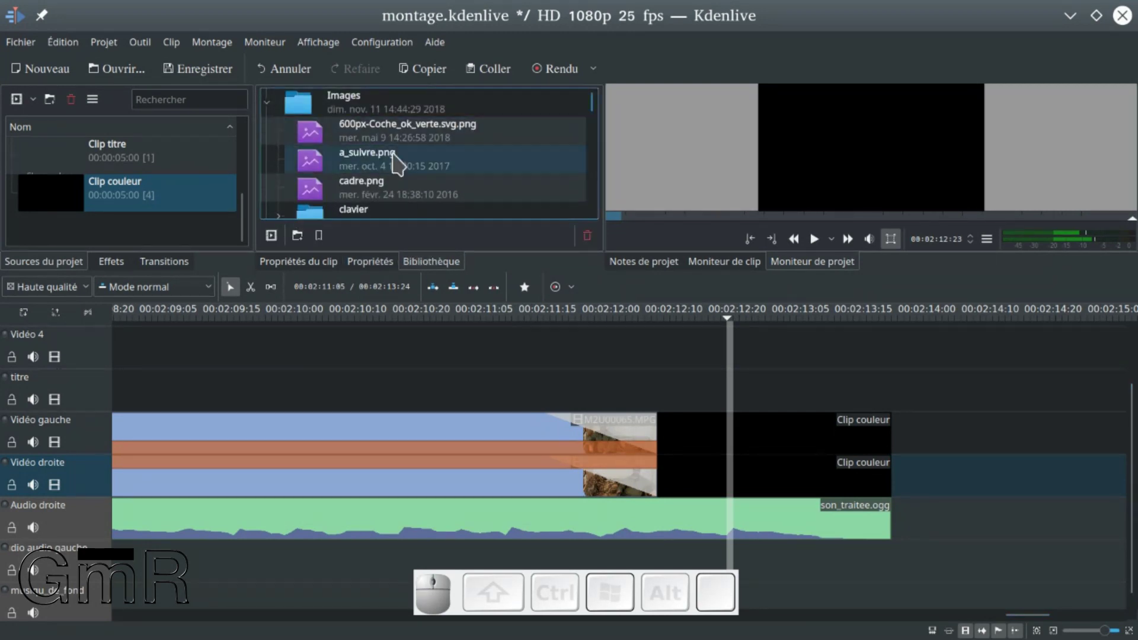
{"action": "left_click", "coordinate": [364, 159]}
{"action": "left_click_drag", "start_coordinate": [367, 169], "coordinate": [670, 391]}
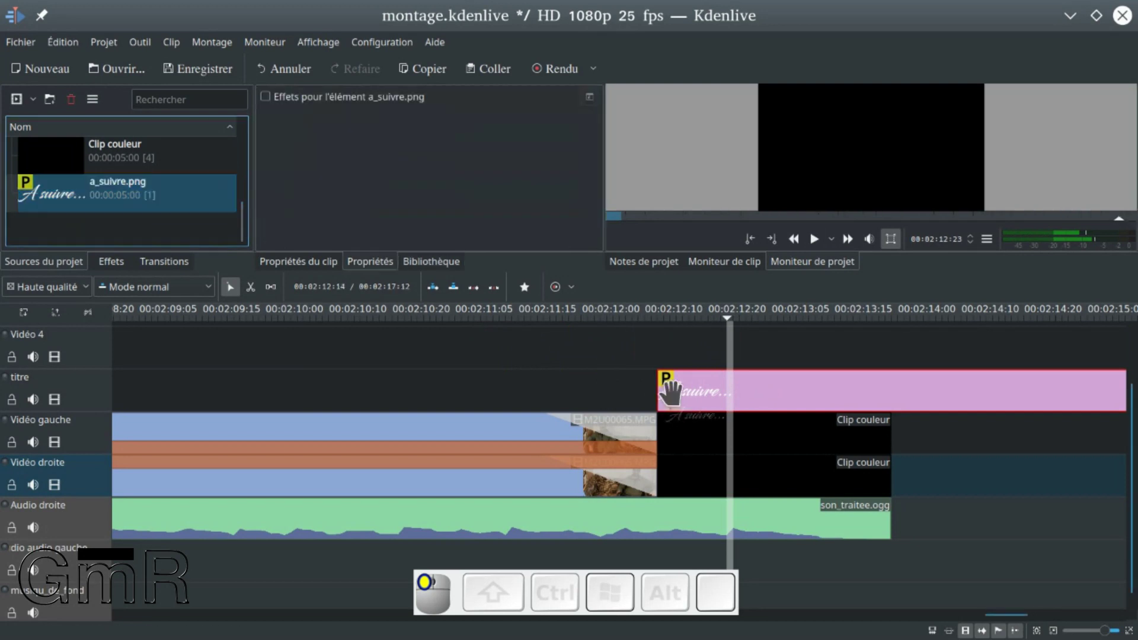
{"action": "scroll", "coordinate": [719, 364], "scroll_direction": "down", "scroll_amount": 3, "text": "ctrl"}
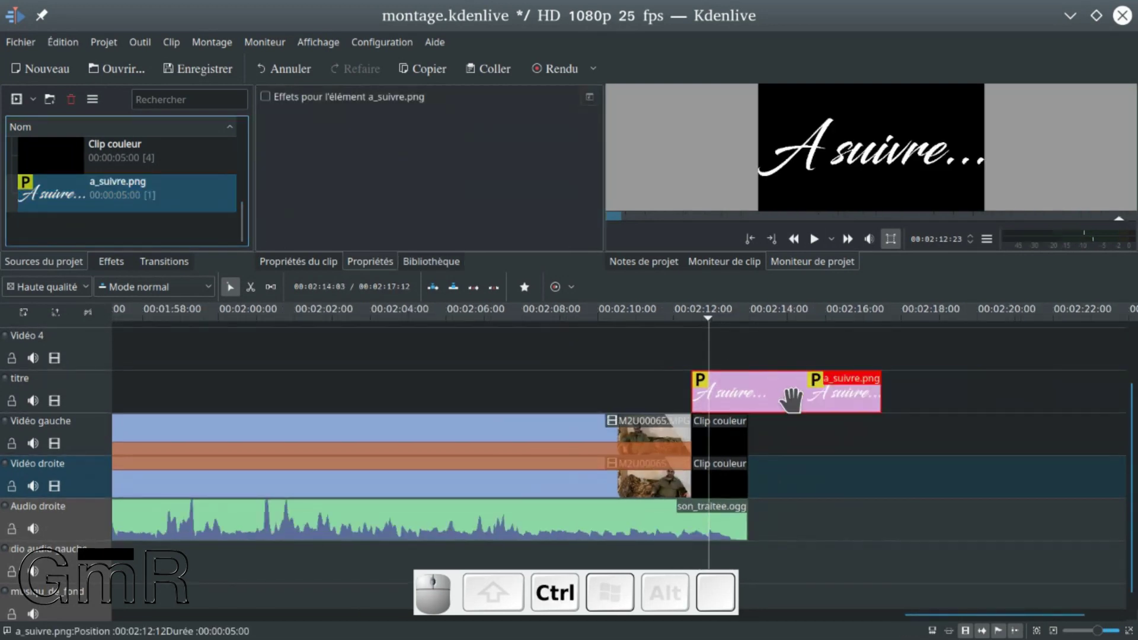
{"action": "left_click_drag", "start_coordinate": [877, 396], "coordinate": [748, 397]}
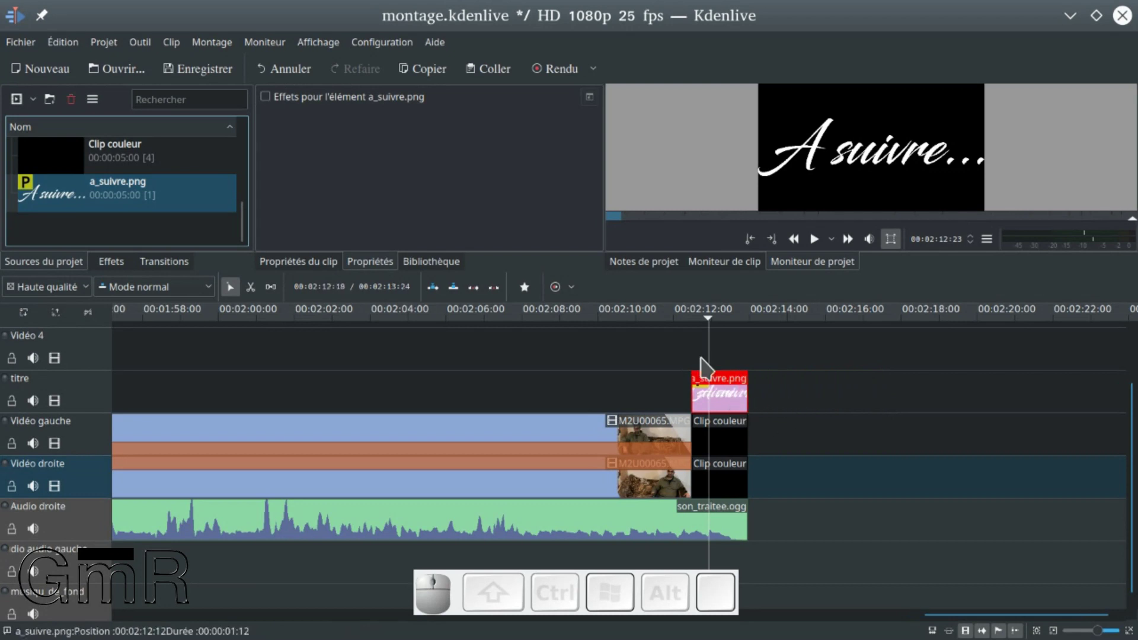